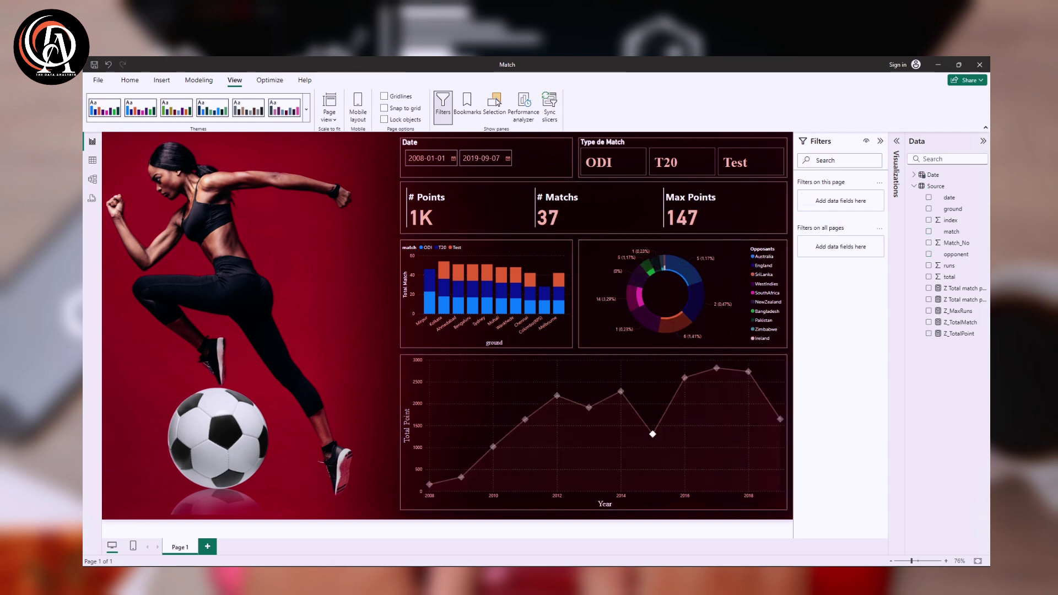
Create a new blank report and arrange its window side by side with the Mesures.txt notes.
{"action": "left_click_drag", "start_coordinate": [83, 71], "coordinate": [498, 116]}
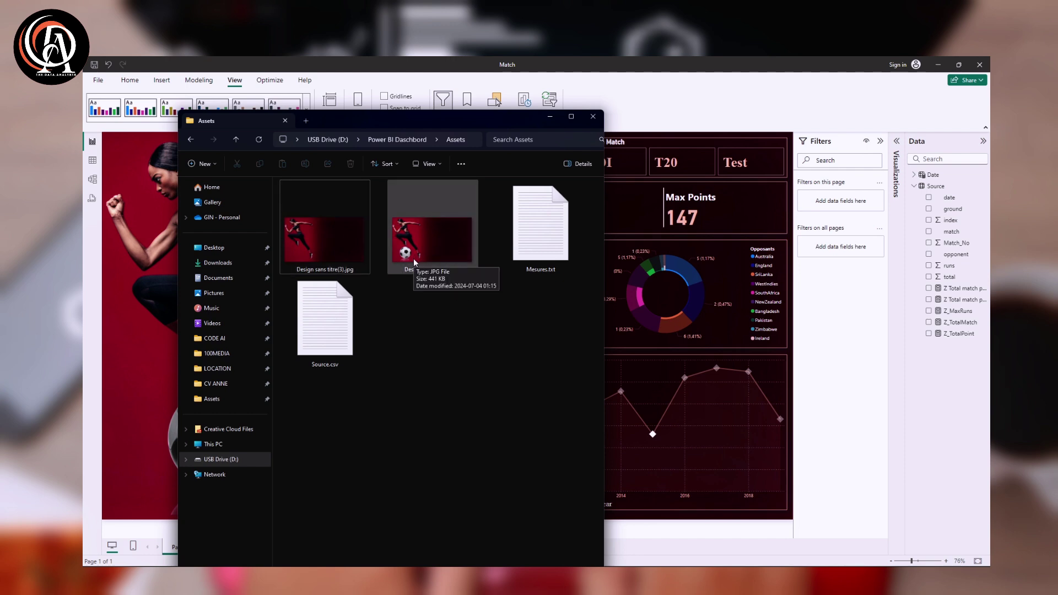
{"action": "left_click", "coordinate": [550, 118]}
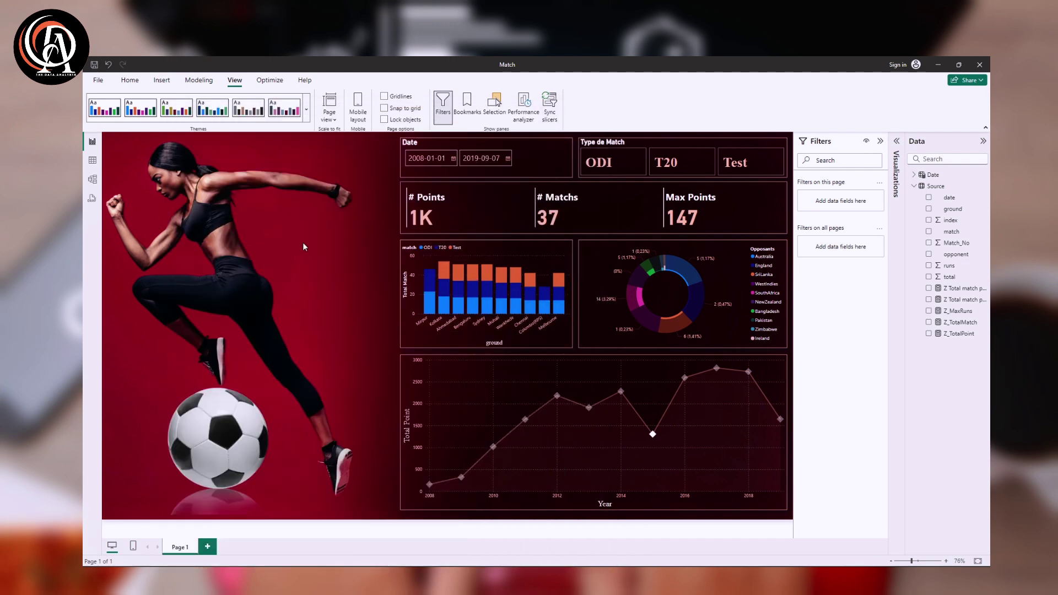
{"action": "left_click", "coordinate": [102, 82]}
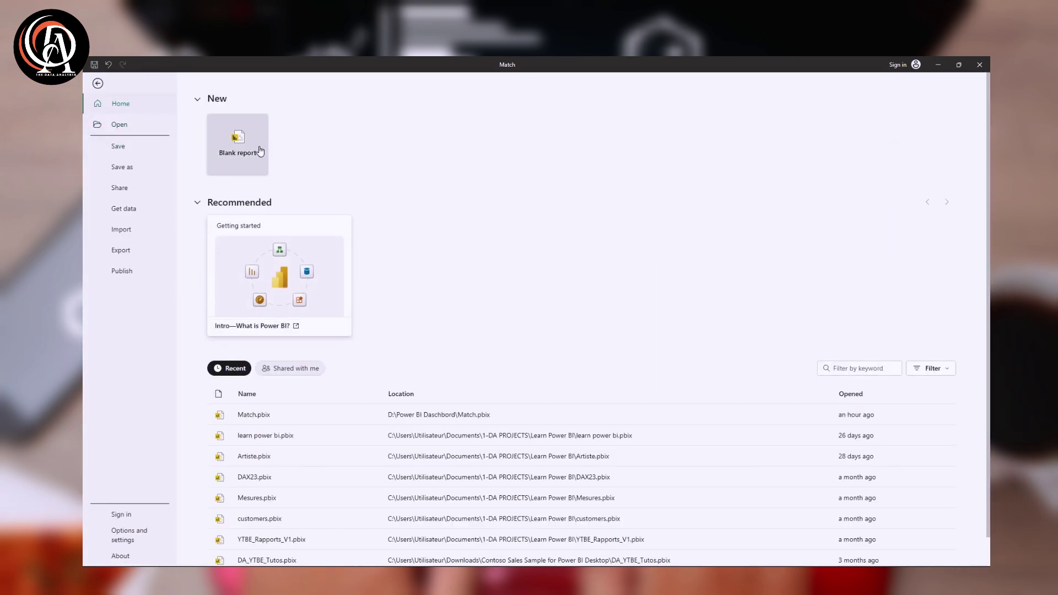
{"action": "left_click", "coordinate": [258, 146]}
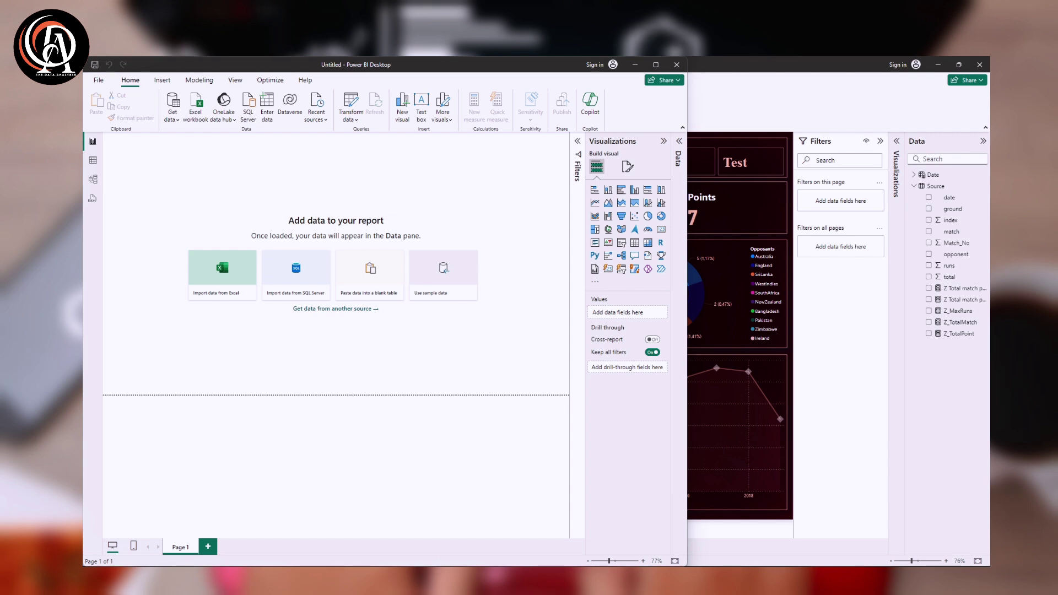
{"action": "left_click_drag", "start_coordinate": [736, 142], "coordinate": [524, 89]}
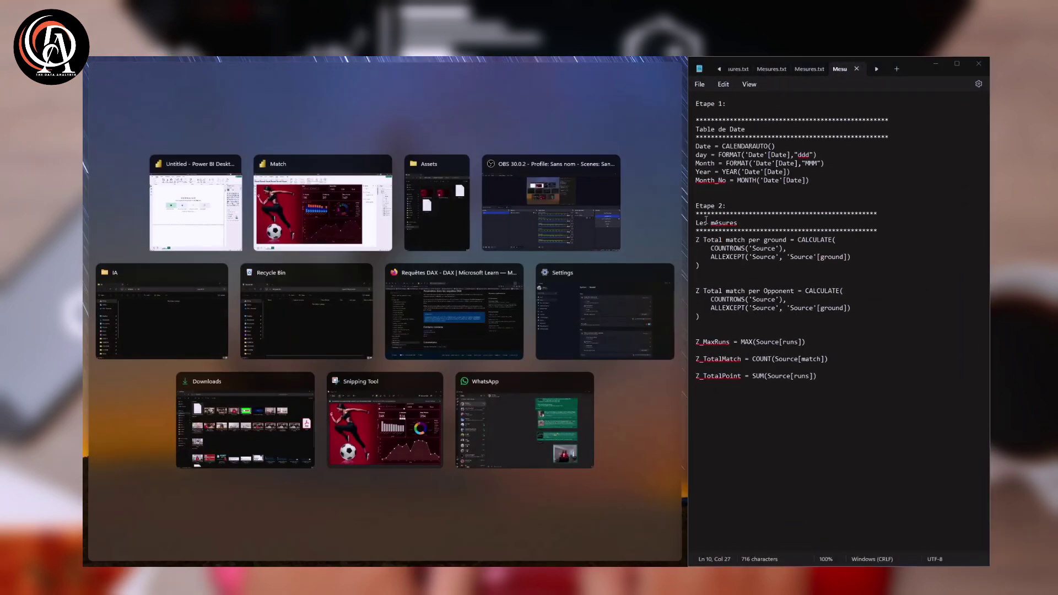
{"action": "left_click", "coordinate": [212, 210]}
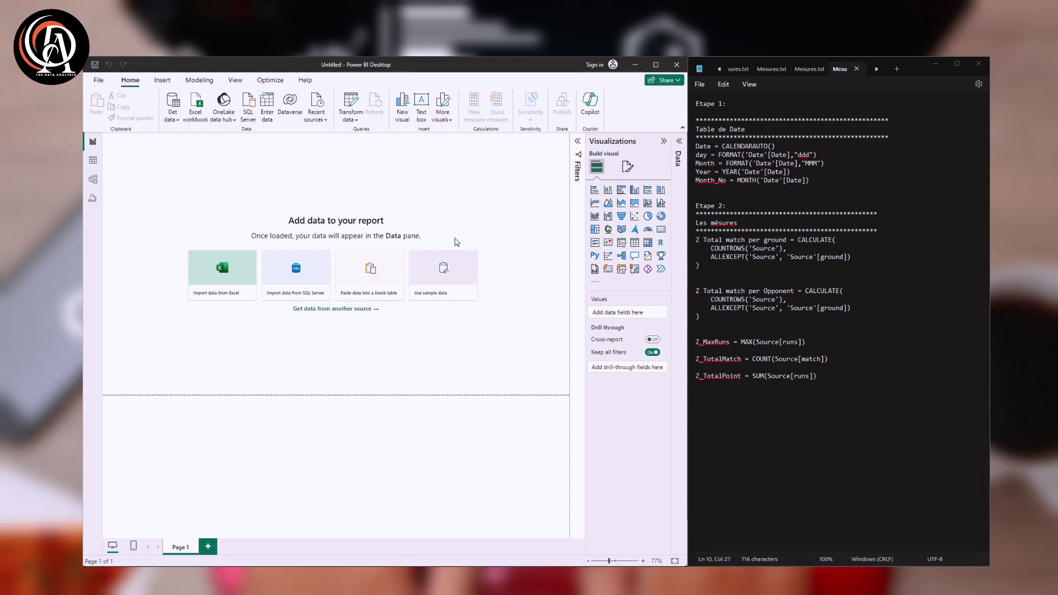
Import Source.csv from the Assets folder as a text/CSV source and load it, then collapse the Visualizations pane.
{"action": "left_click", "coordinate": [679, 141]}
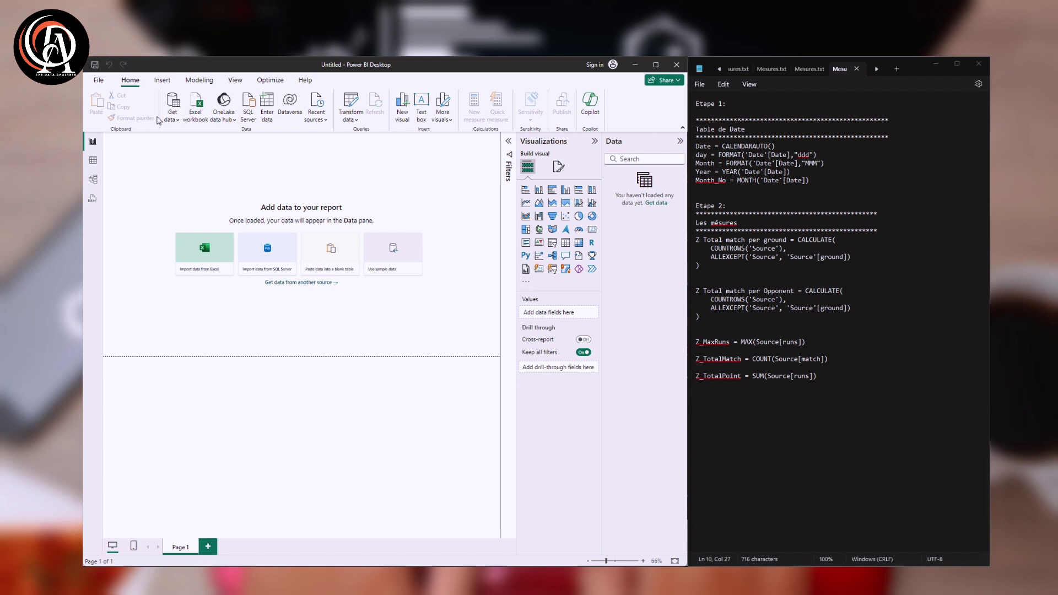
{"action": "left_click", "coordinate": [178, 123]}
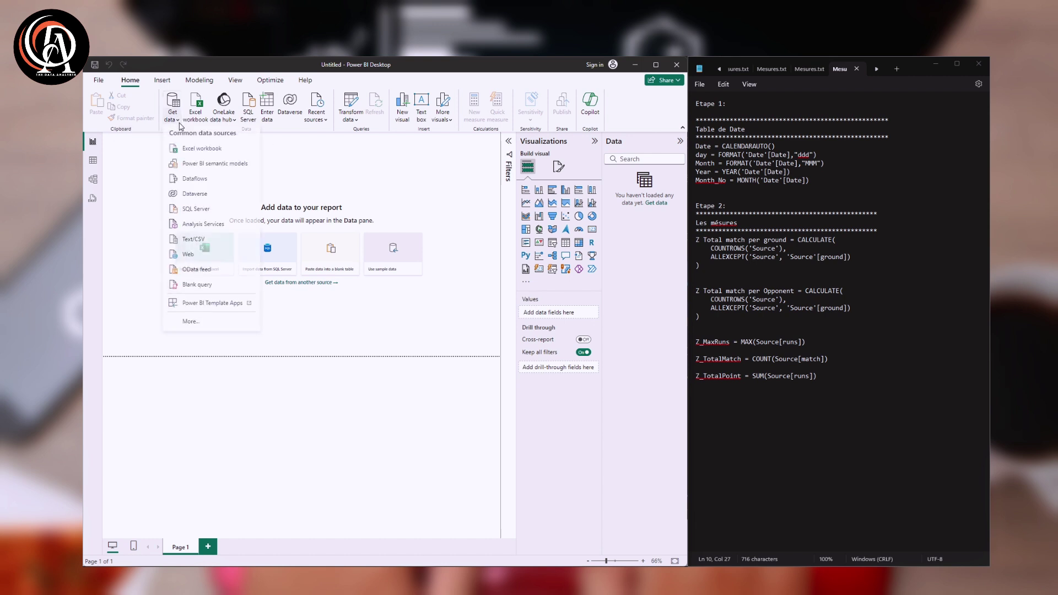
{"action": "left_click", "coordinate": [210, 240]}
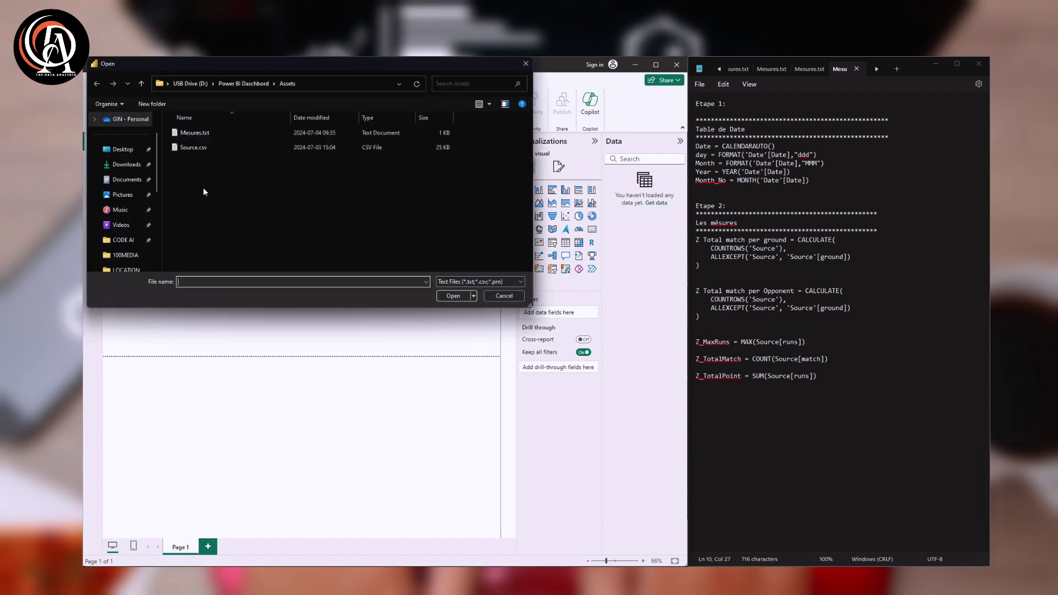
{"action": "left_click", "coordinate": [200, 146]}
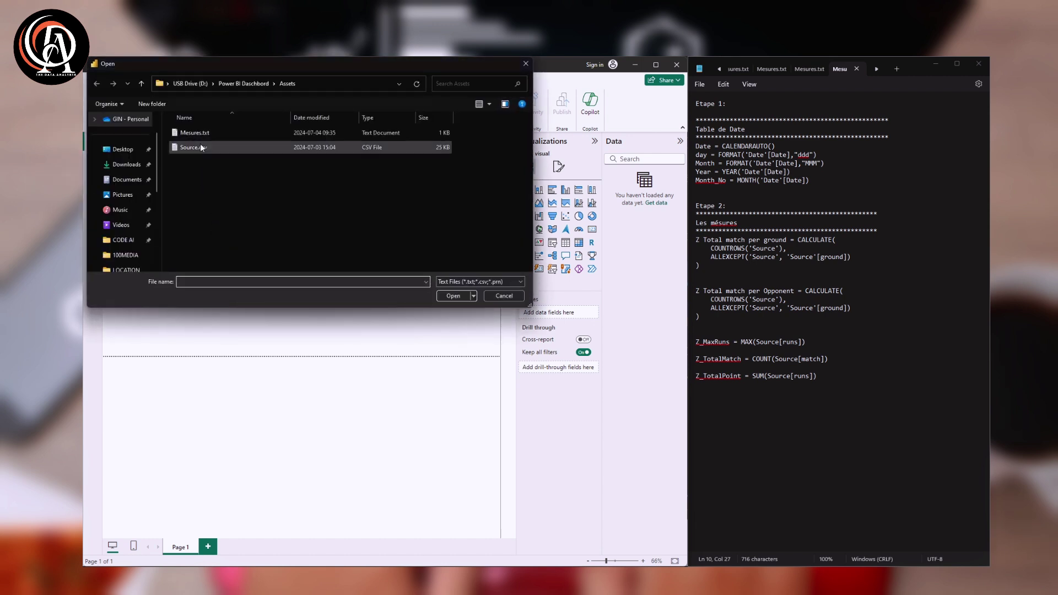
{"action": "left_click", "coordinate": [444, 296]}
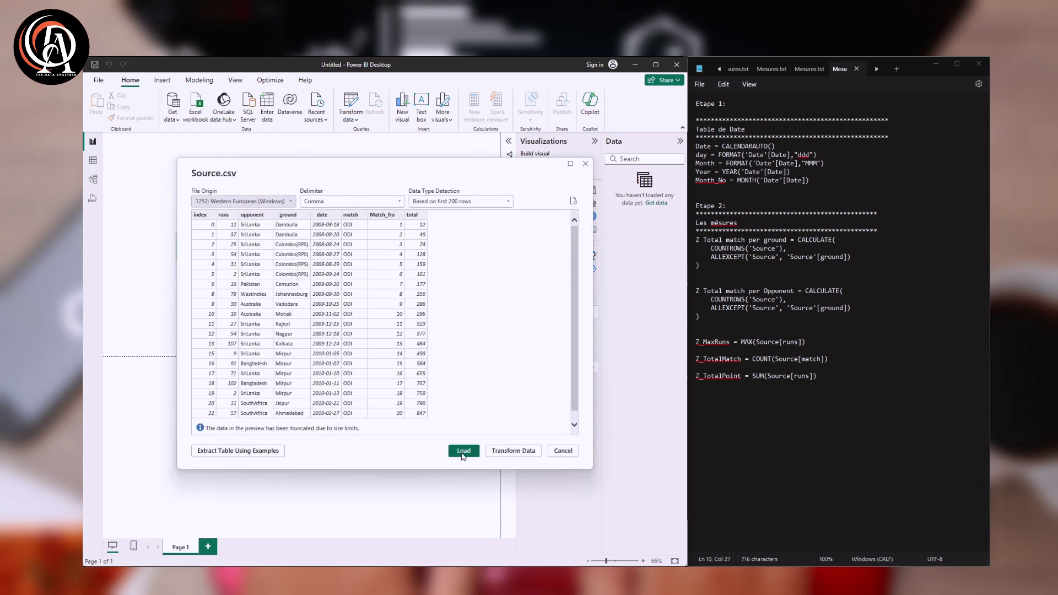
{"action": "left_click", "coordinate": [462, 452]}
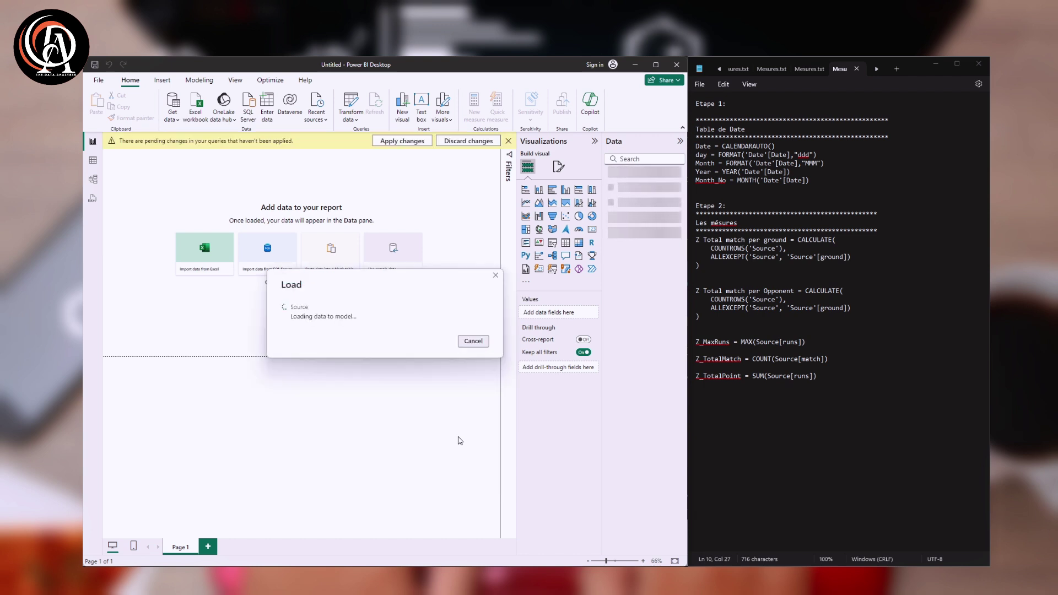
{"action": "left_click", "coordinate": [595, 141]}
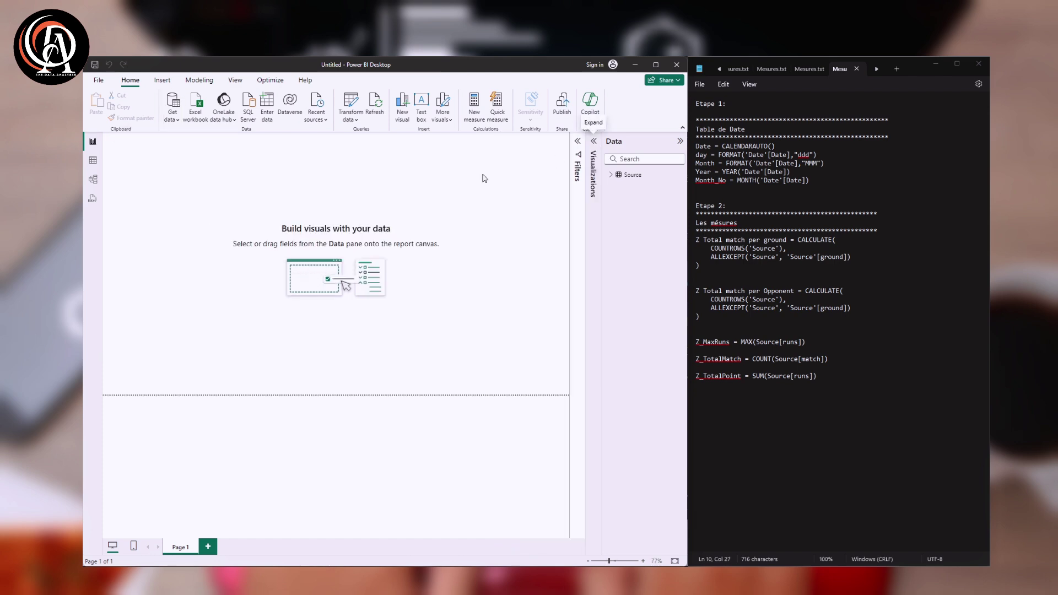
Create a calculated table with the formula Date = CALENDARAUTO() copied from the notes.
{"action": "left_click", "coordinate": [93, 160]}
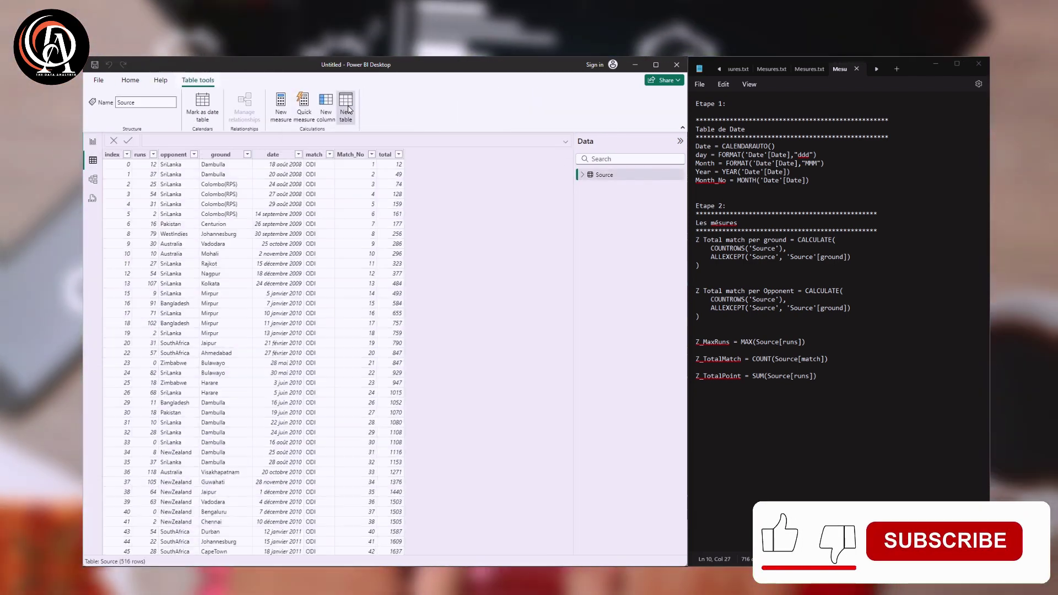
{"action": "left_click", "coordinate": [346, 108]}
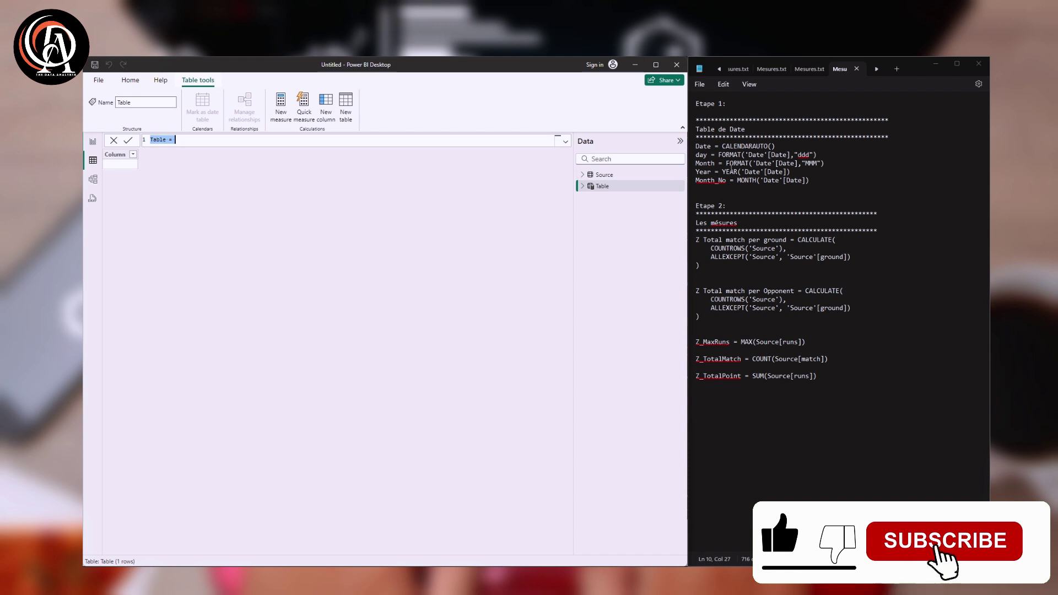
{"action": "left_click_drag", "start_coordinate": [776, 146], "coordinate": [682, 149]}
{"action": "key", "text": "ctrl+c"}
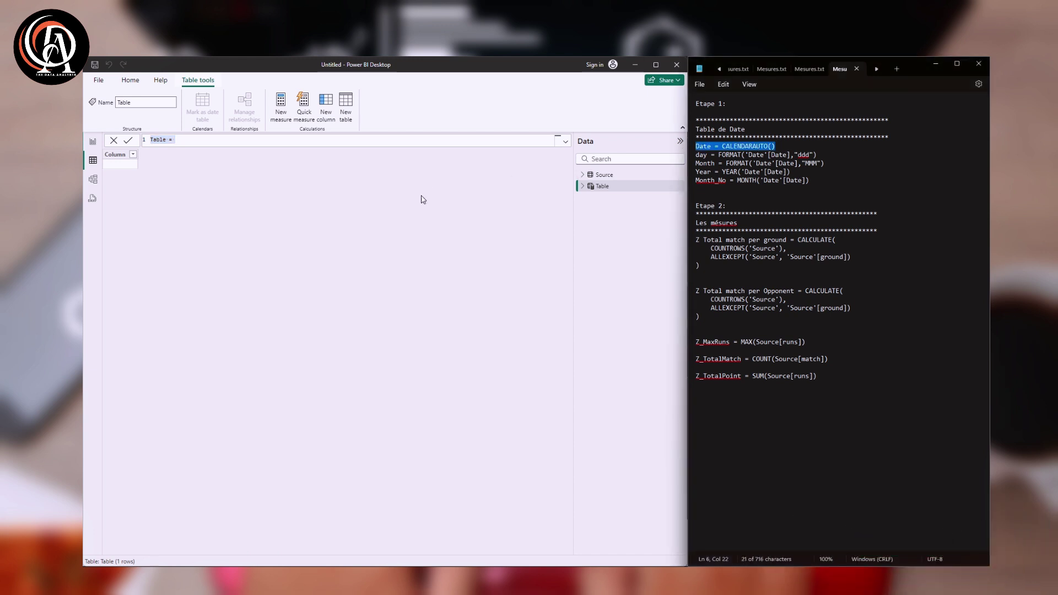
{"action": "left_click_drag", "start_coordinate": [230, 137], "coordinate": [143, 141]}
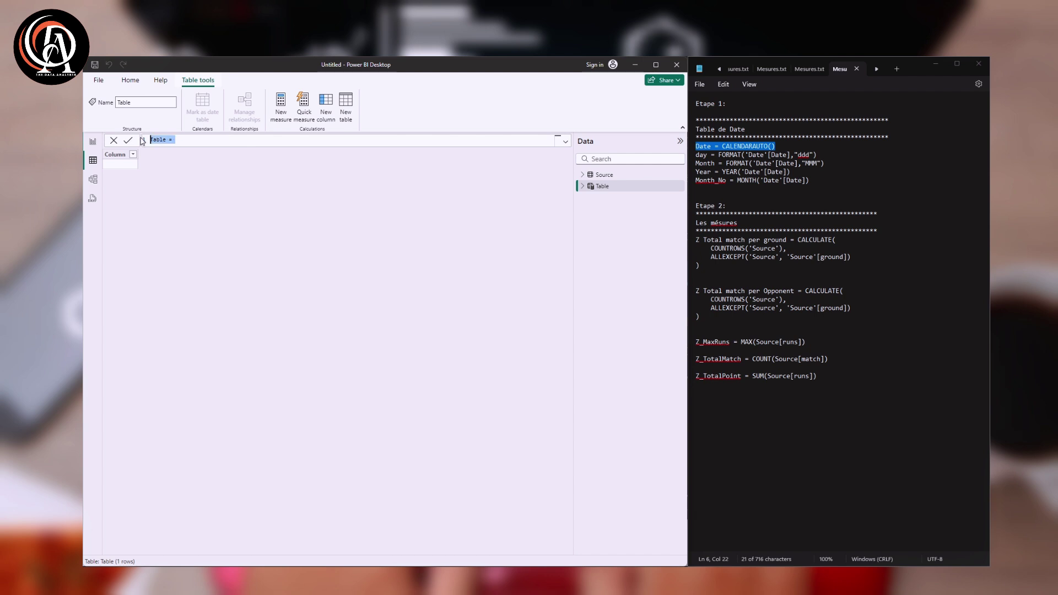
{"action": "key", "text": "ctrl+v"}
{"action": "left_click", "coordinate": [130, 140]}
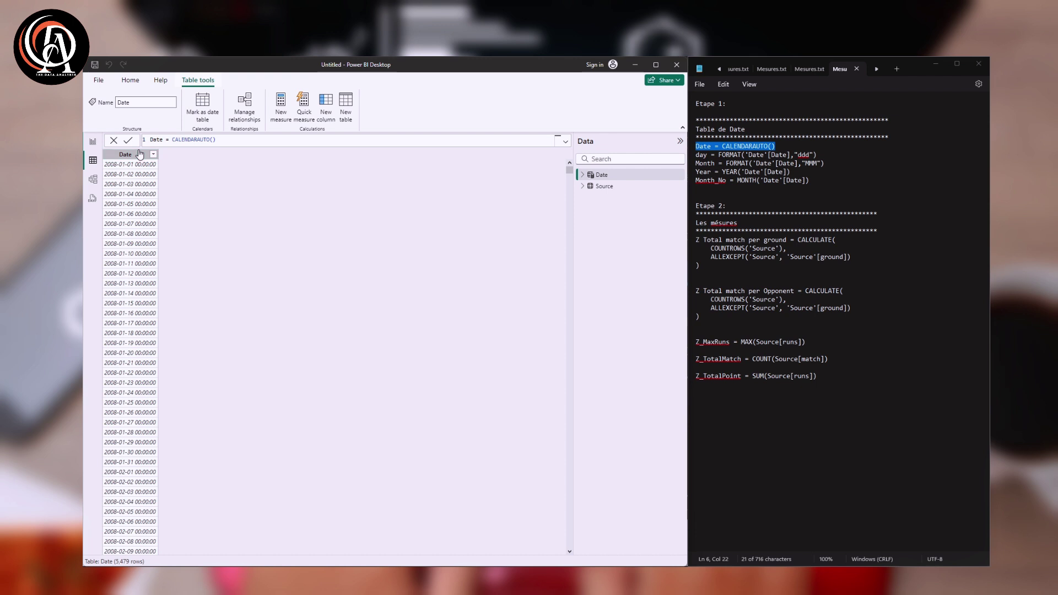
Format the Date table's Date column as Short Date and return to the report view to check the table's fields.
{"action": "left_click", "coordinate": [135, 154]}
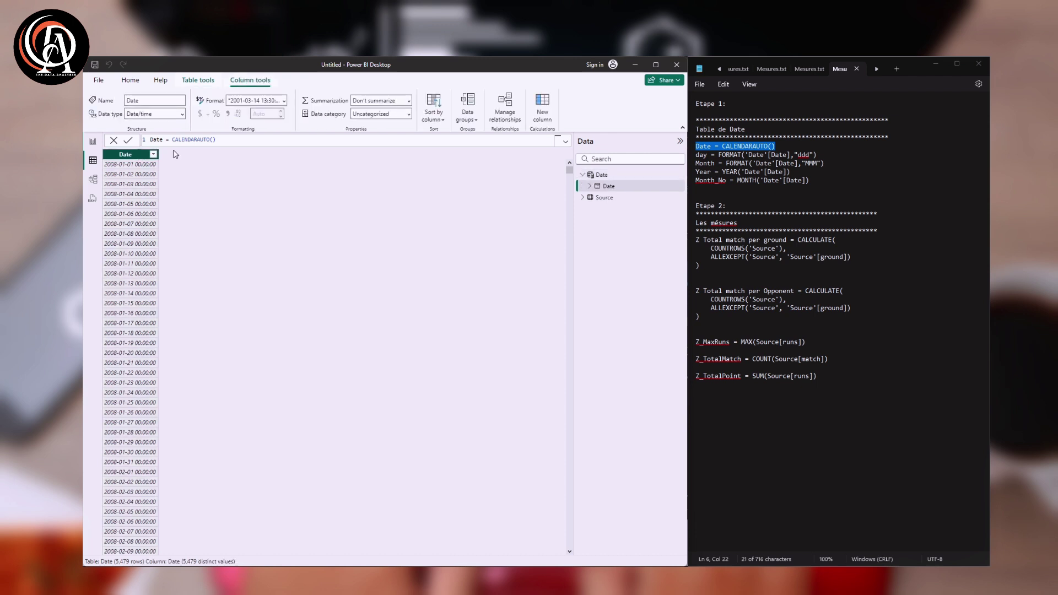
{"action": "left_click", "coordinate": [285, 101]}
{"action": "left_click", "coordinate": [301, 141]}
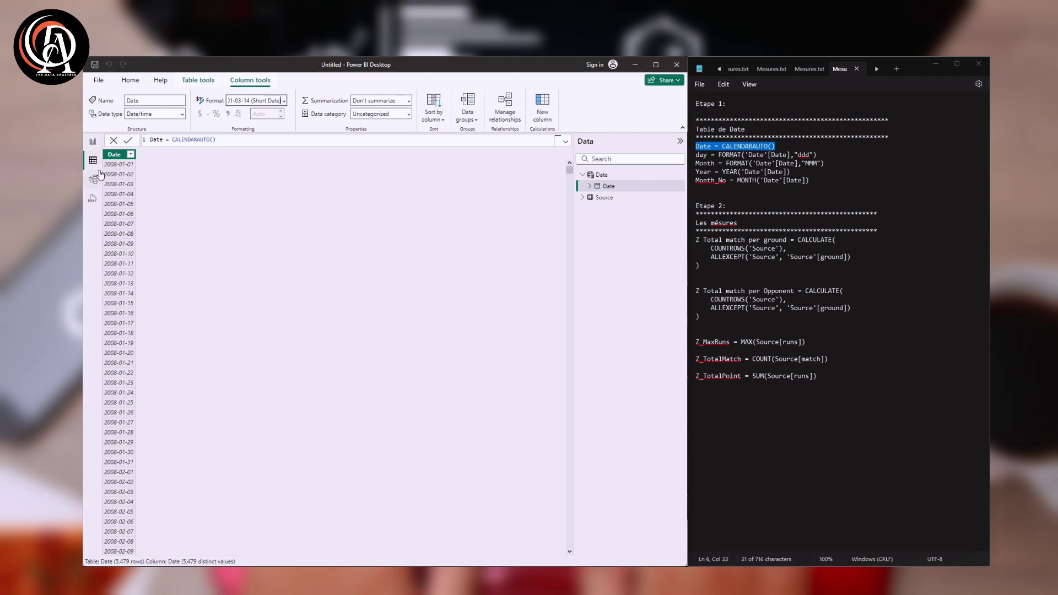
{"action": "left_click", "coordinate": [93, 141]}
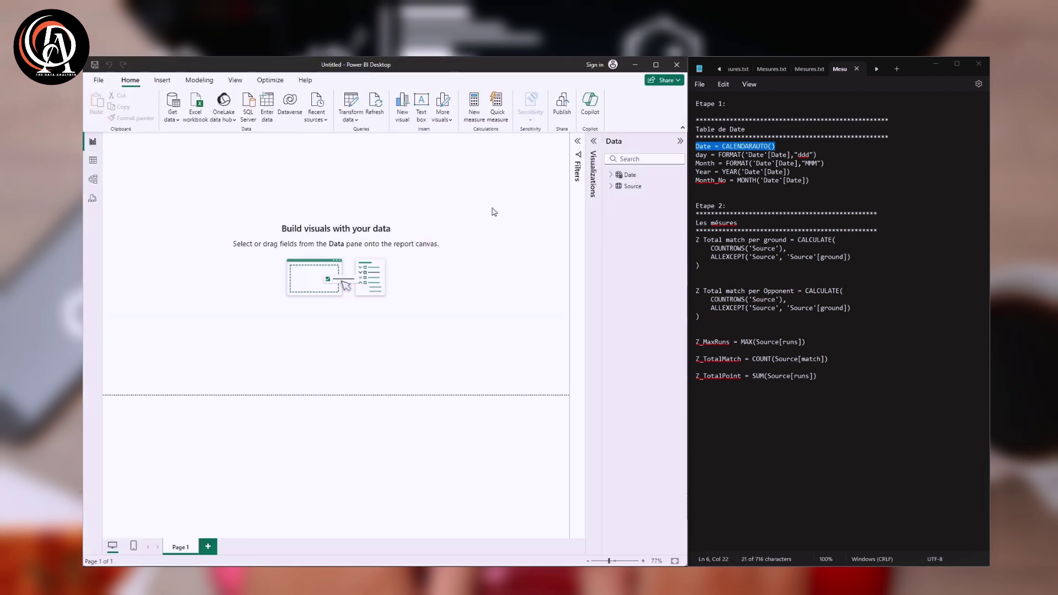
{"action": "left_click", "coordinate": [611, 175]}
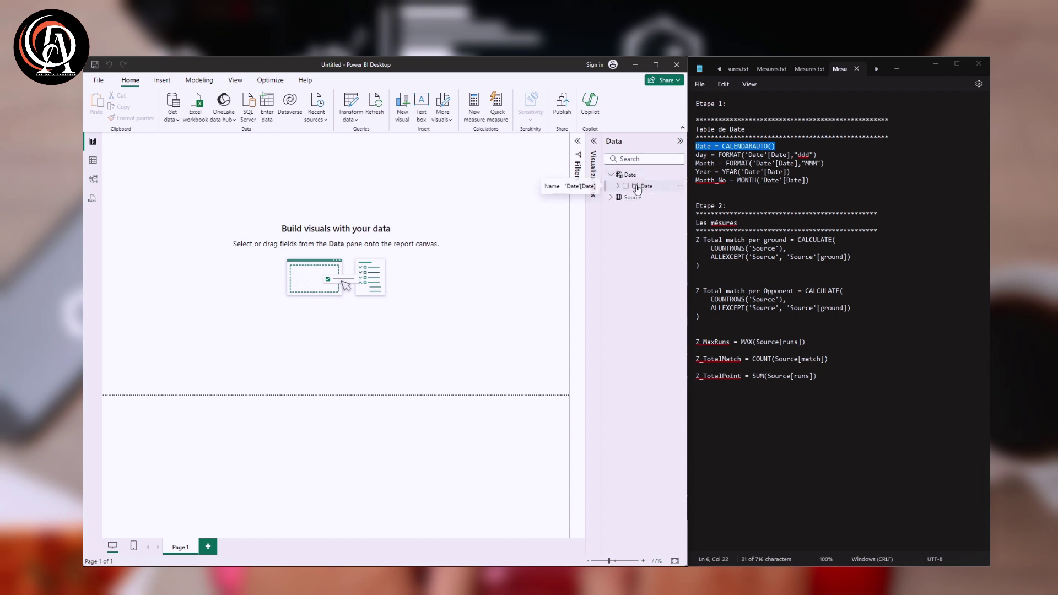
{"action": "left_click", "coordinate": [611, 175]}
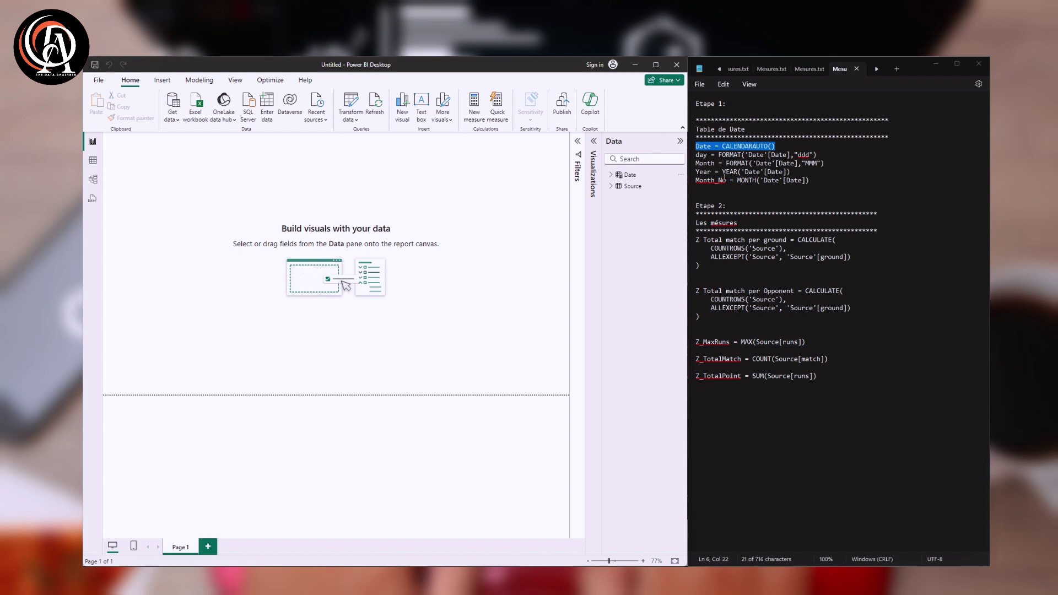
Add to the Source table the measure Z Total match per ground = CALCULATE(COUNTROWS('Source'), ALLEXCEPT('Source', 'Source'[ground])), copied from the notes.
{"action": "left_click", "coordinate": [611, 186]}
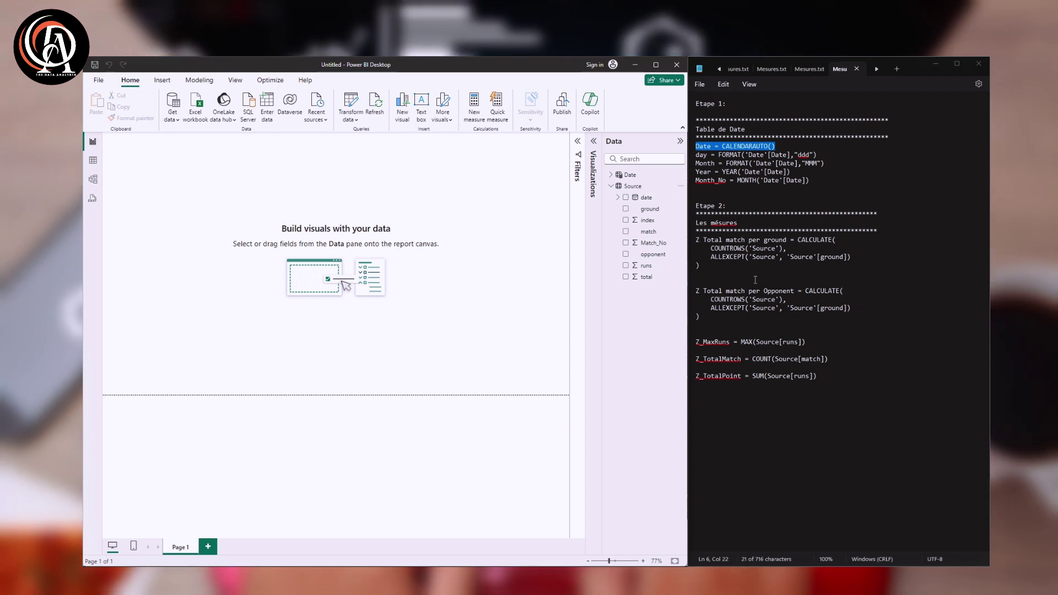
{"action": "left_click_drag", "start_coordinate": [703, 264], "coordinate": [688, 244]}
{"action": "key", "text": "ctrl+c"}
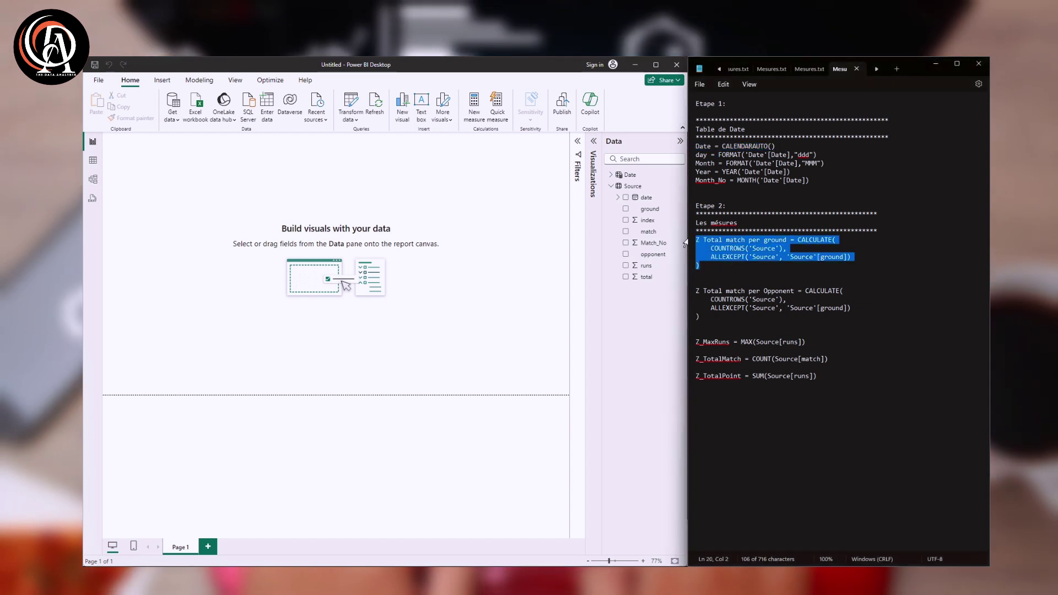
{"action": "right_click", "coordinate": [652, 188]}
{"action": "left_click", "coordinate": [611, 202]}
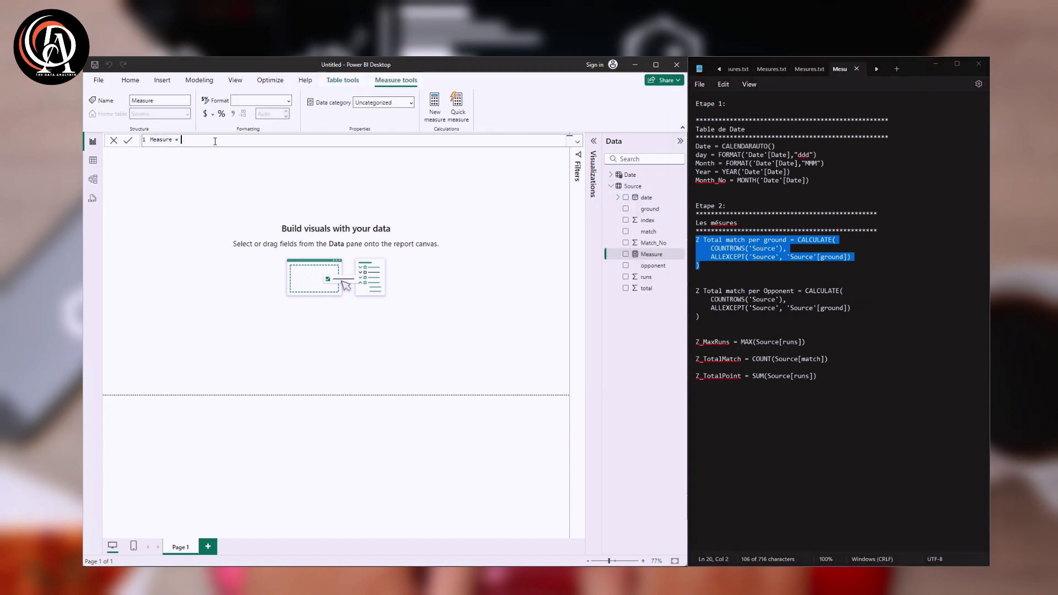
{"action": "key", "text": "ctrl+v"}
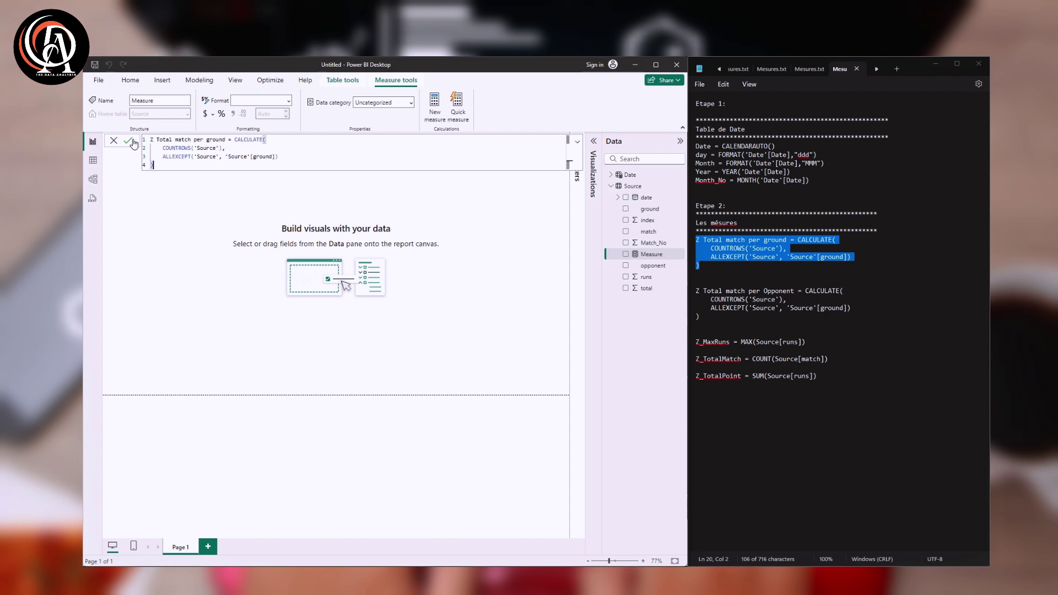
{"action": "left_click", "coordinate": [132, 141]}
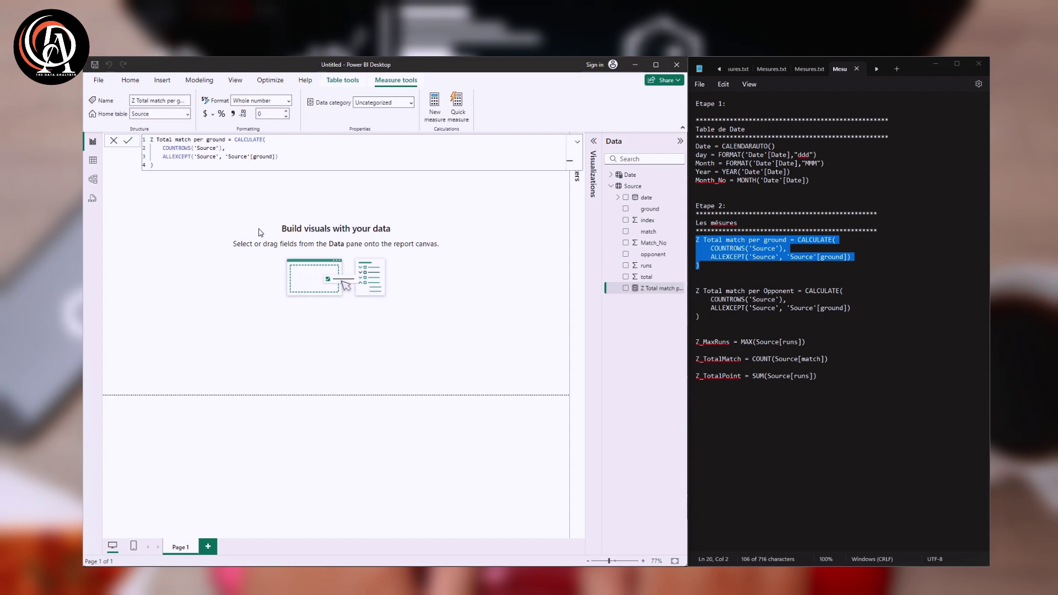
Add the measure Z Total match per Opponent = CALCULATE(COUNTROWS('Source'), ALLEXCEPT('Source', 'Source'[ground])), copied from the notes.
{"action": "left_click", "coordinate": [435, 108]}
{"action": "left_click_drag", "start_coordinate": [695, 291], "coordinate": [703, 325]}
{"action": "key", "text": "ctrl+c"}
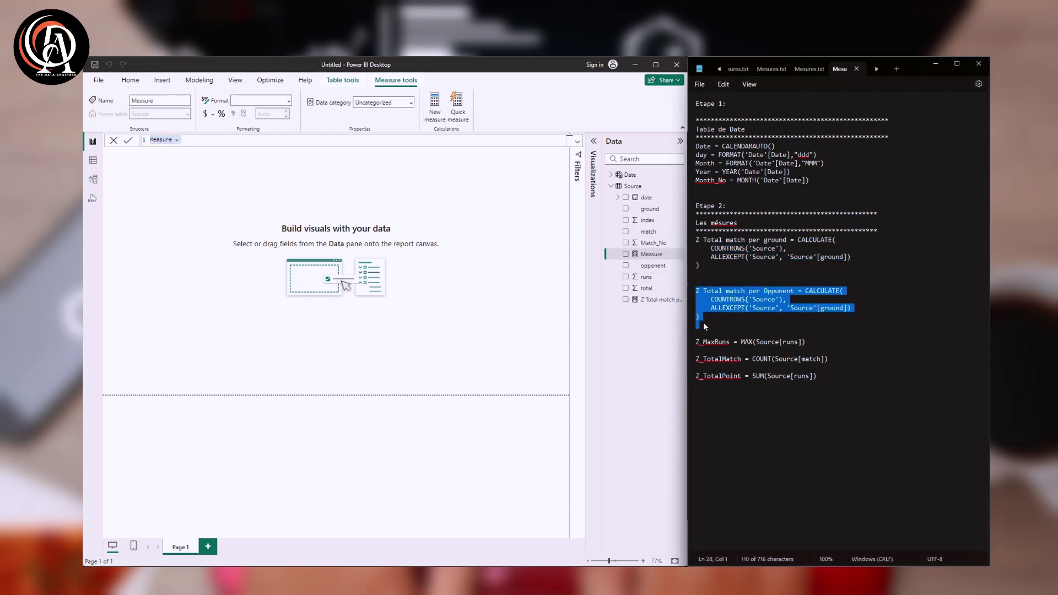
{"action": "left_click", "coordinate": [248, 151]}
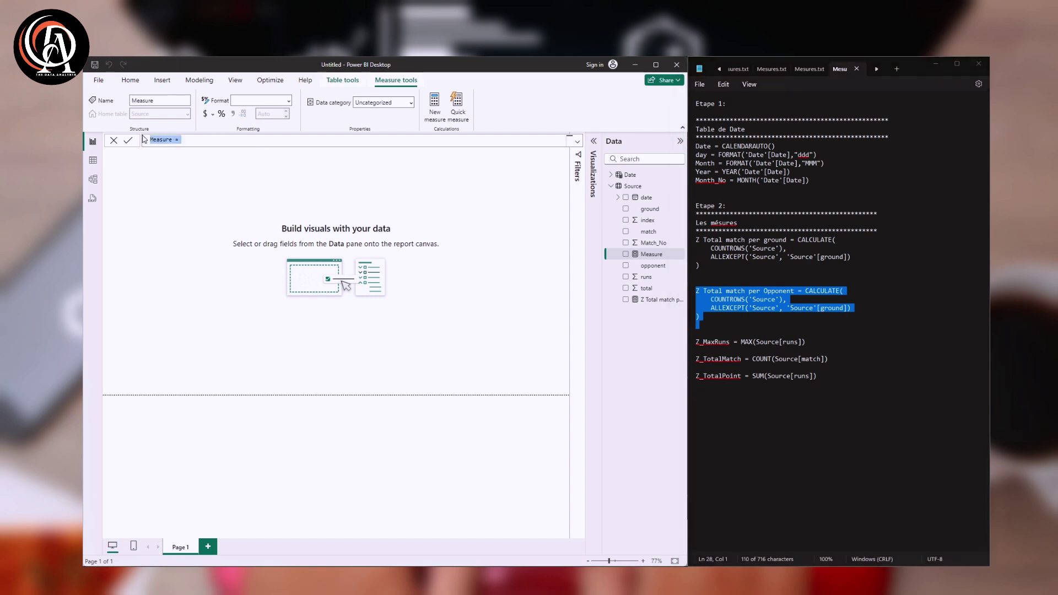
{"action": "key", "text": "ctrl+v"}
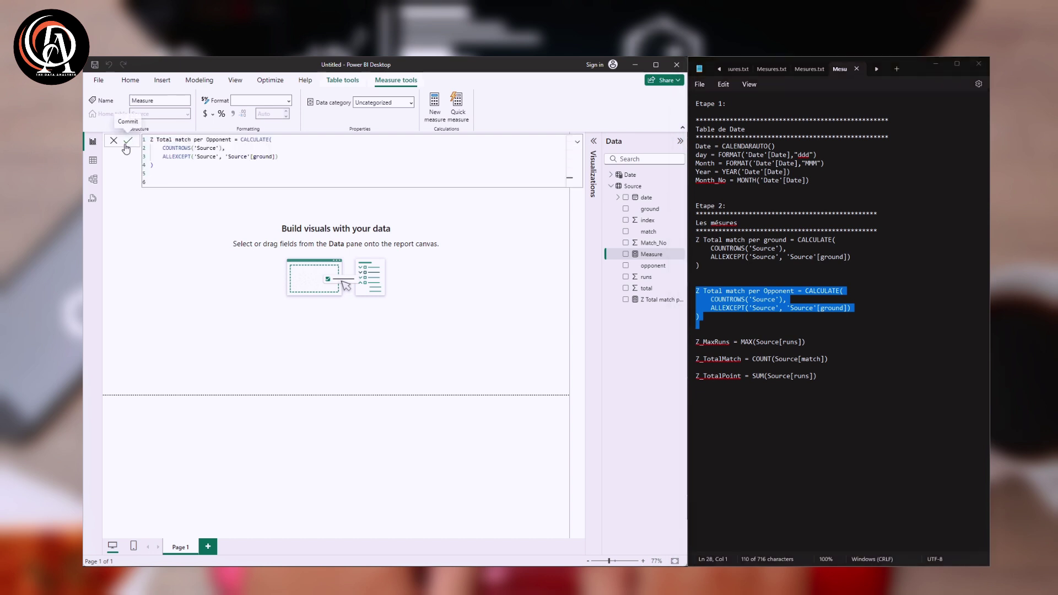
{"action": "left_click", "coordinate": [128, 140]}
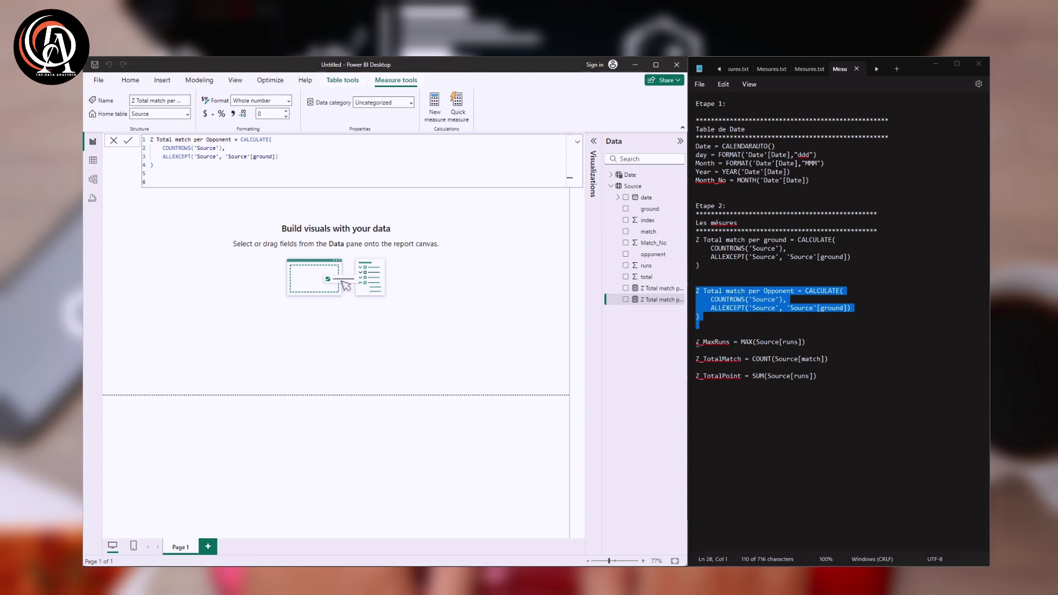
Add to the Source table the measure Z_MaxRuns = MAX(Source[runs]), copied from the notes.
{"action": "left_click_drag", "start_coordinate": [697, 342], "coordinate": [816, 352]}
{"action": "key", "text": "ctrl+c"}
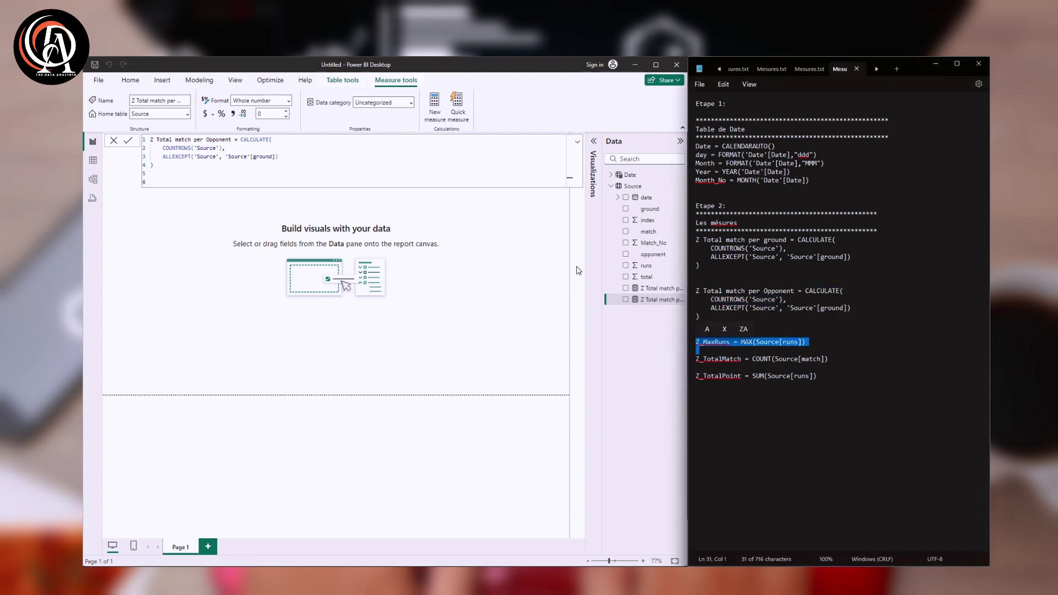
{"action": "left_click", "coordinate": [433, 102]}
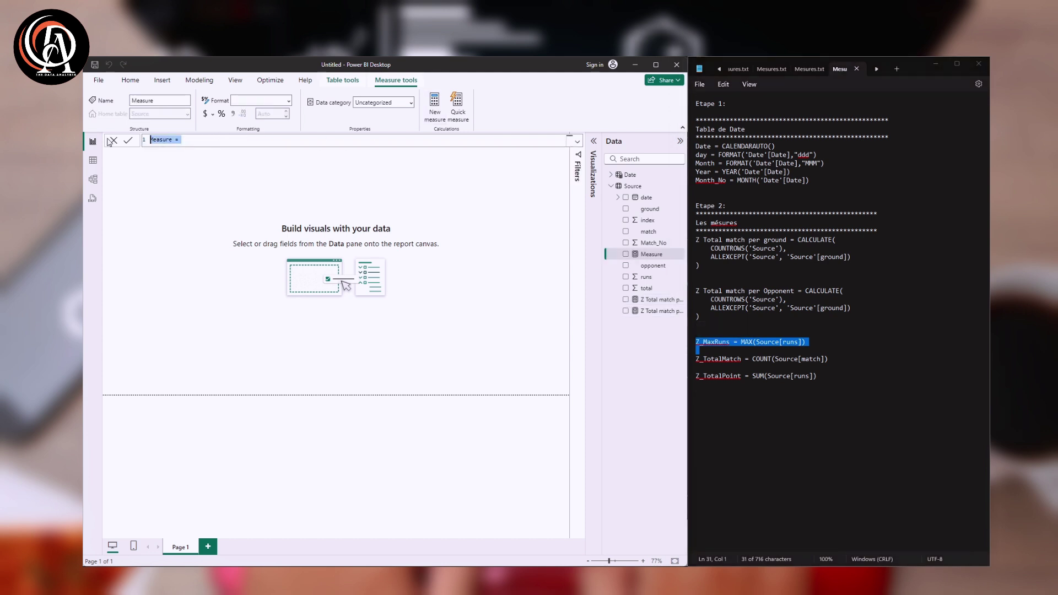
{"action": "key", "text": "ctrl+v"}
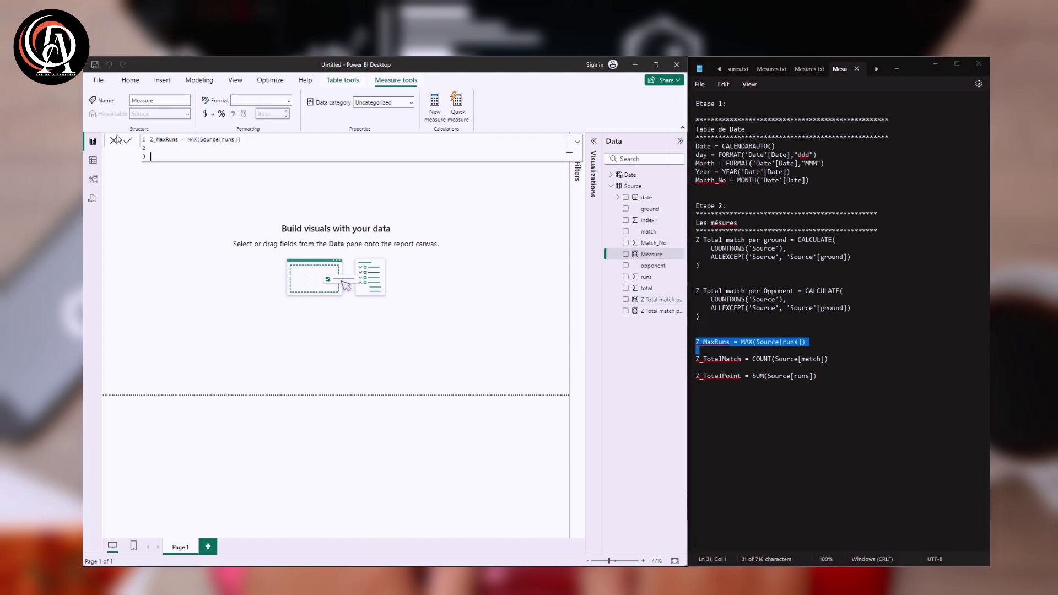
{"action": "left_click", "coordinate": [128, 140]}
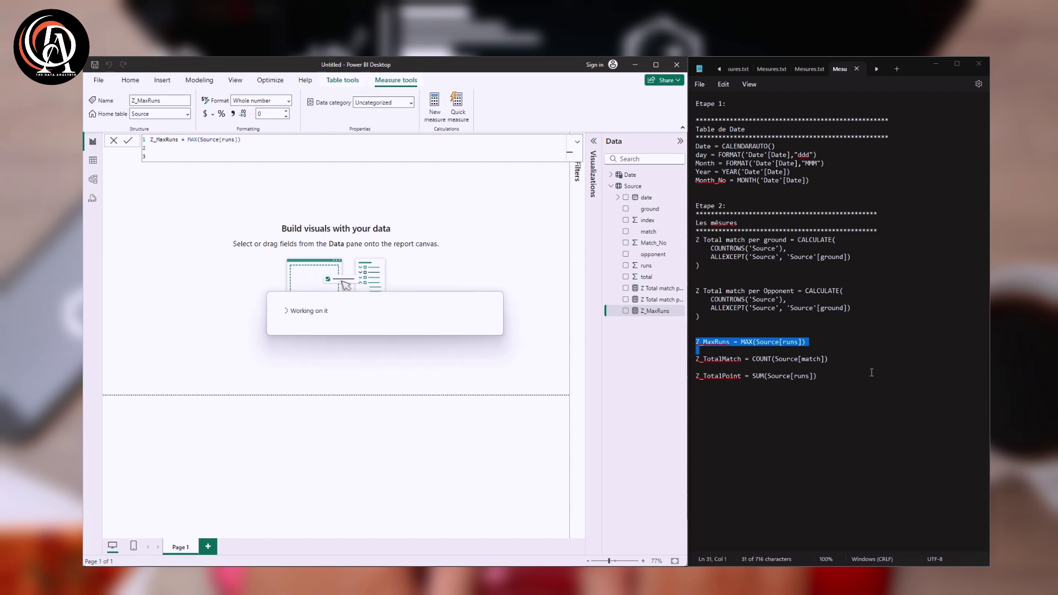
Add the measure Z_TotalMatch = COUNT(Source[match]), copied from the notes.
{"action": "left_click_drag", "start_coordinate": [827, 359], "coordinate": [769, 362]}
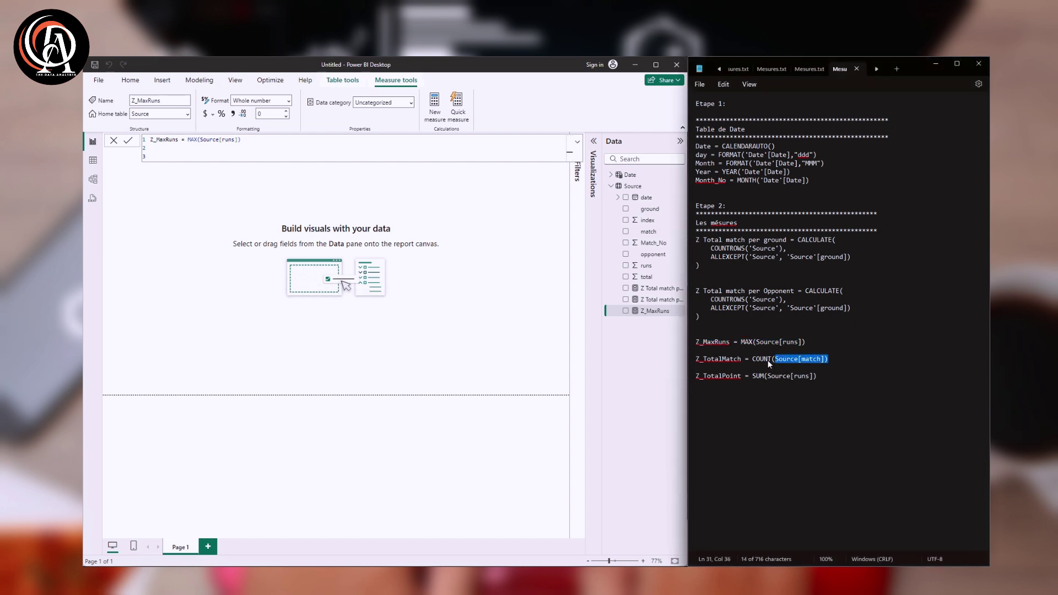
{"action": "triple_click", "coordinate": [695, 360]}
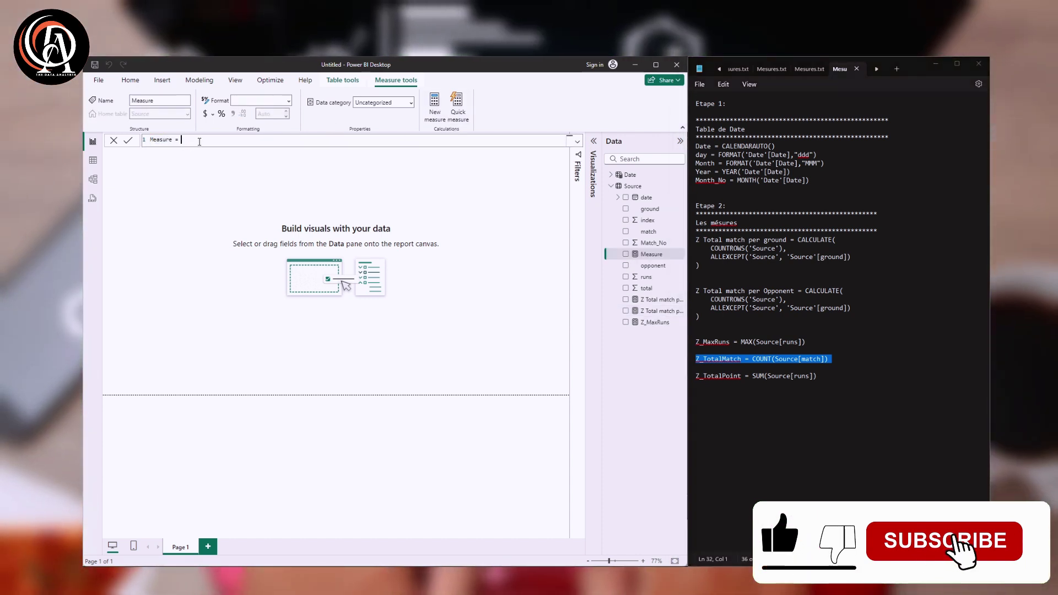
{"action": "type", "text": "Z_TotalMatch = COUNT(Source[match])"}
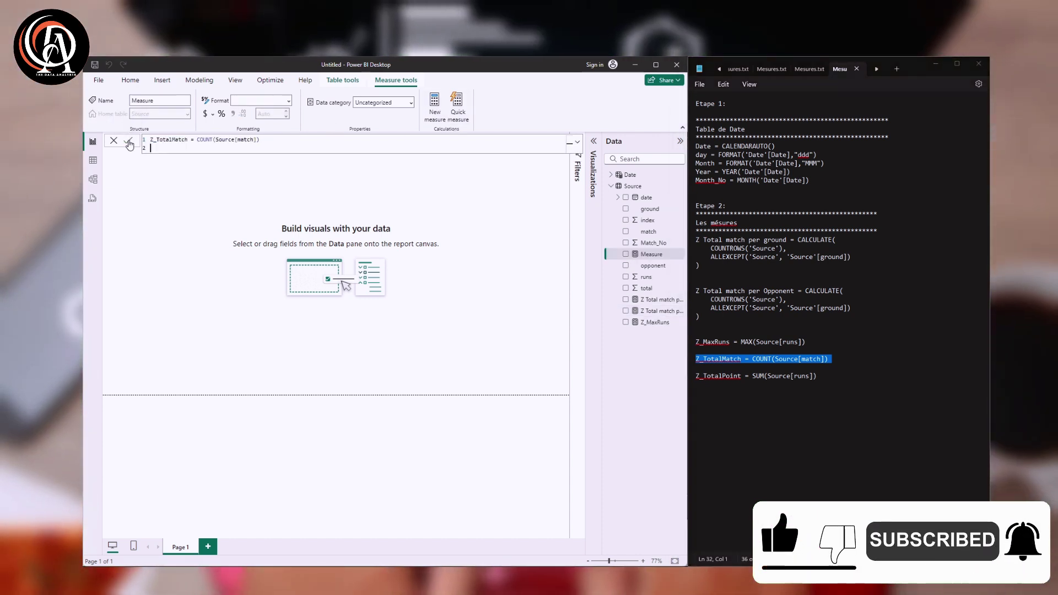
{"action": "left_click", "coordinate": [128, 142]}
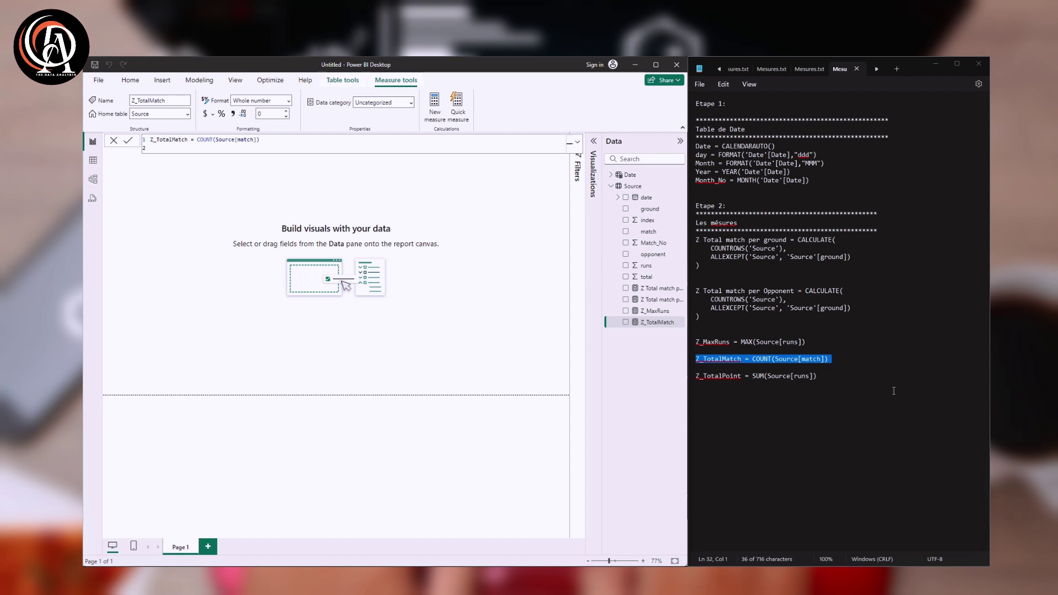
Add the measure Z_TotalPoint = SUM(Source[runs]), copied from the notes.
{"action": "left_click", "coordinate": [769, 376]}
{"action": "triple_click", "coordinate": [697, 377]}
{"action": "key", "text": "ctrl+c"}
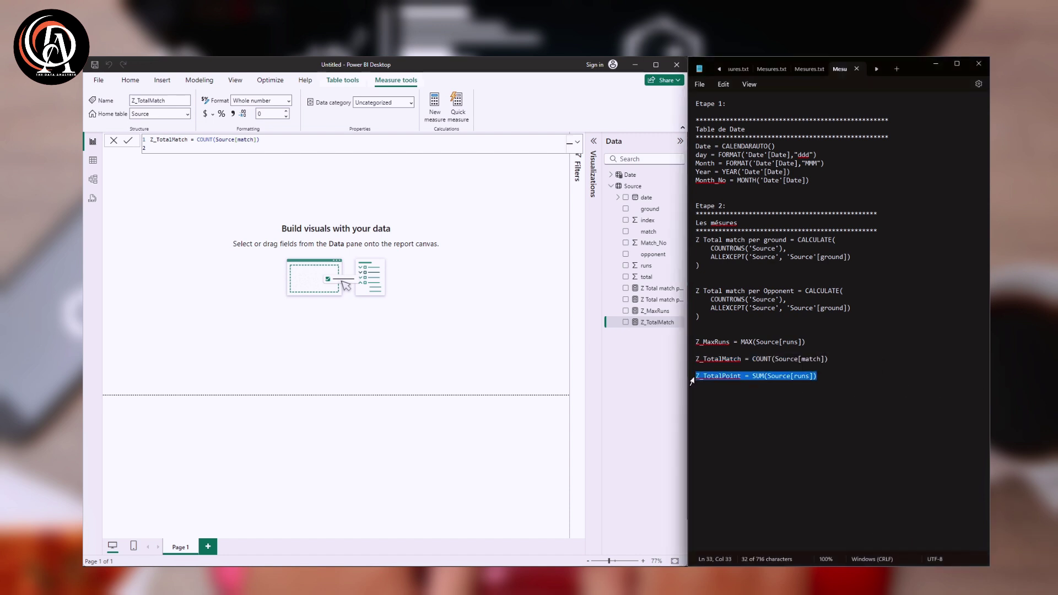
{"action": "left_click", "coordinate": [440, 110]}
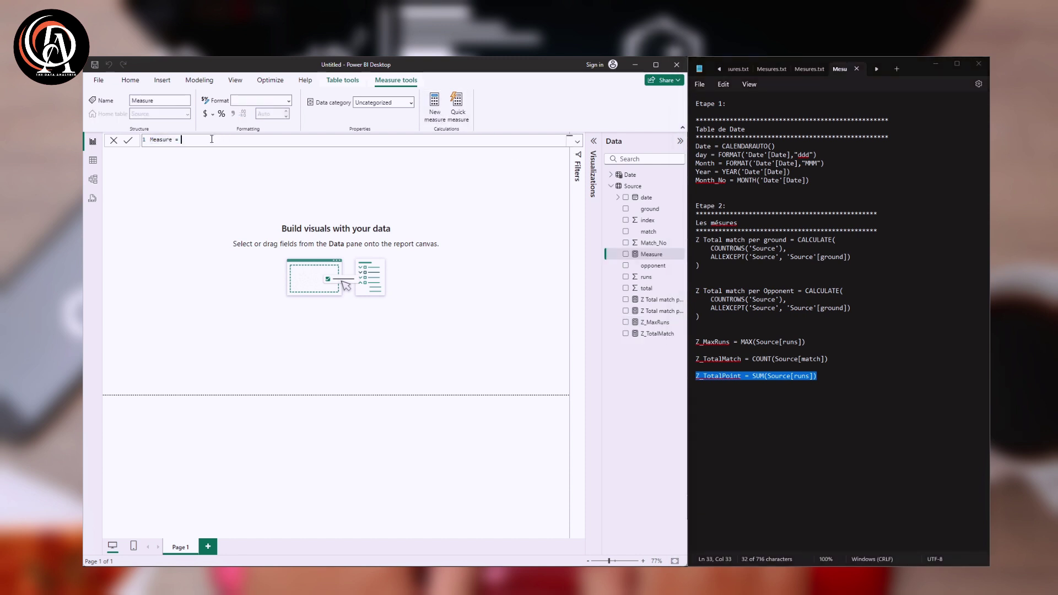
{"action": "left_click_drag", "start_coordinate": [181, 140], "coordinate": [146, 142]}
{"action": "key", "text": "ctrl+v"}
{"action": "left_click", "coordinate": [128, 139]}
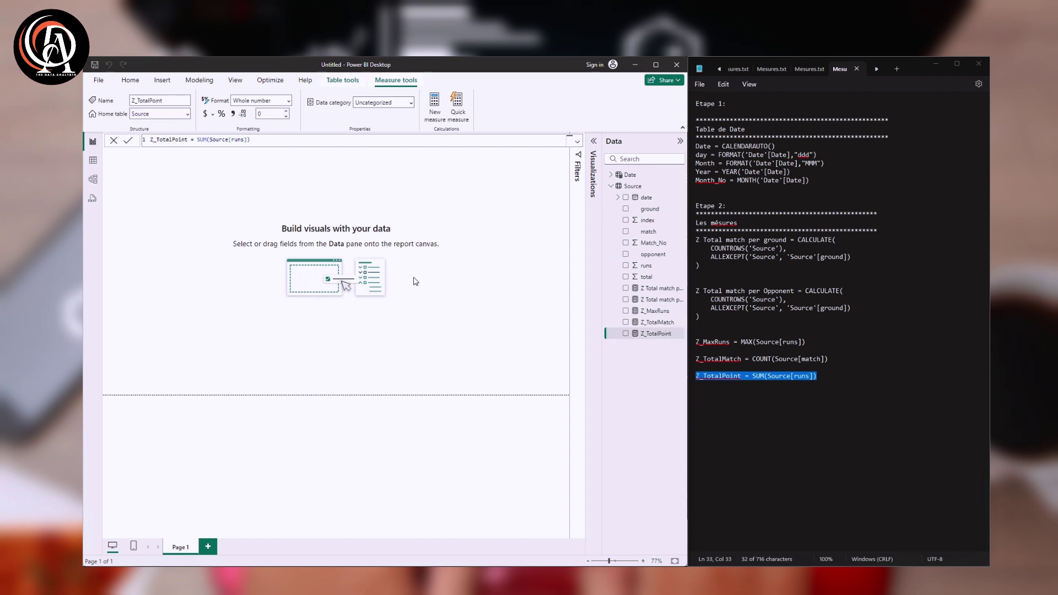
Minimize the notes and maximize the window of the untitled report.
{"action": "left_click", "coordinate": [934, 67]}
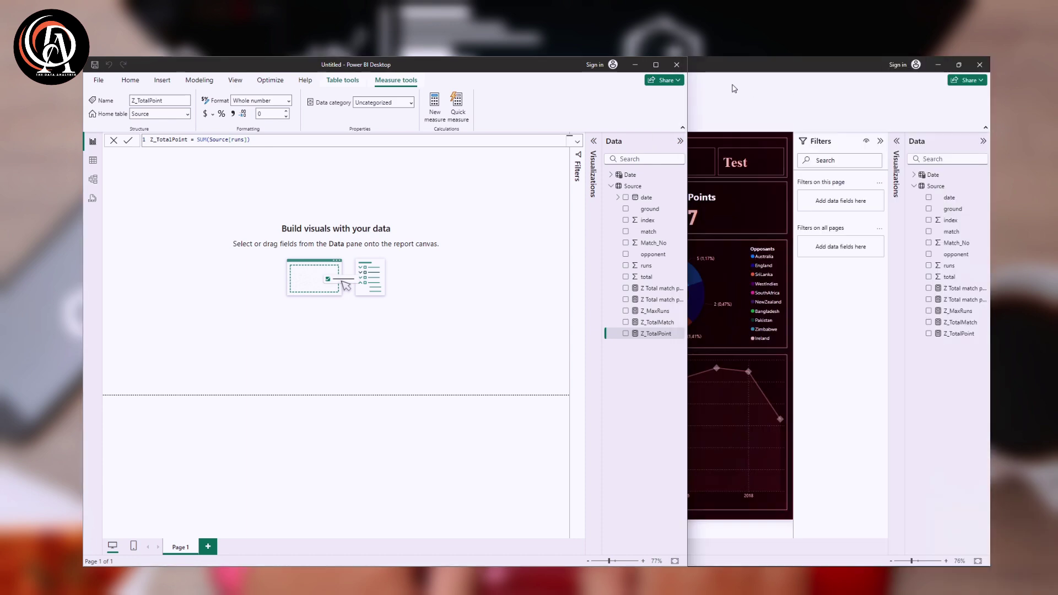
{"action": "left_click", "coordinate": [656, 65]}
{"action": "left_click", "coordinate": [701, 295]}
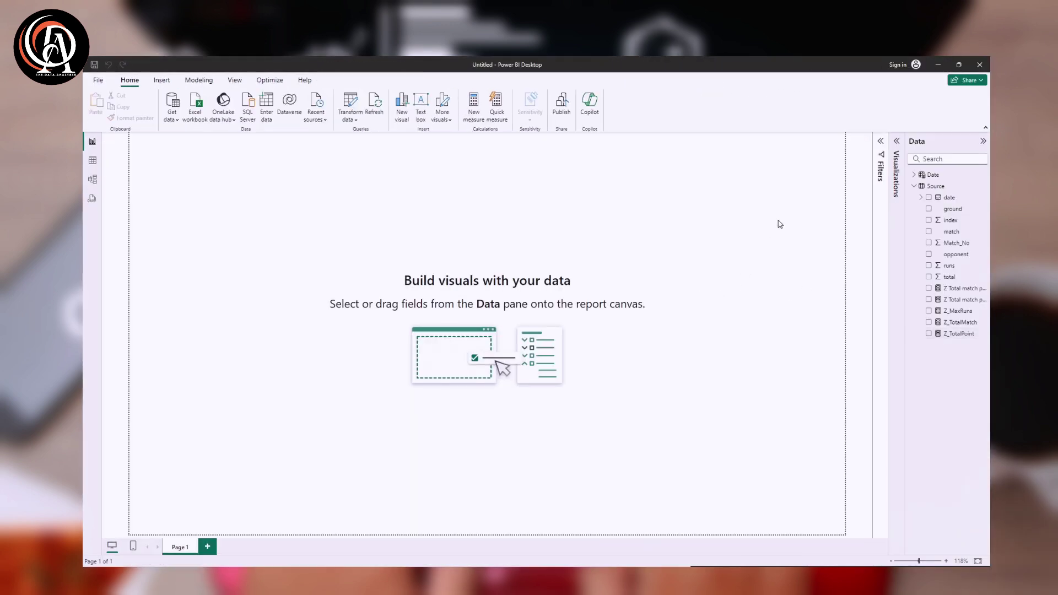
Create an active one-to-many, single-direction relationship from the Date table's Date to Source's date, and place the Source table below Date.
{"action": "left_click", "coordinate": [93, 178]}
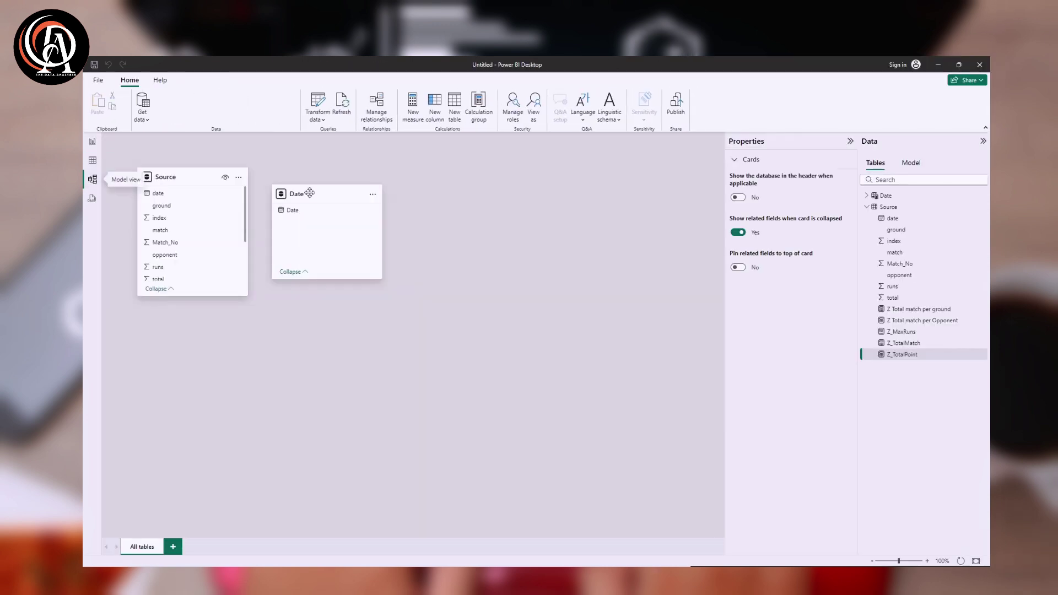
{"action": "left_click_drag", "start_coordinate": [304, 212], "coordinate": [170, 195]}
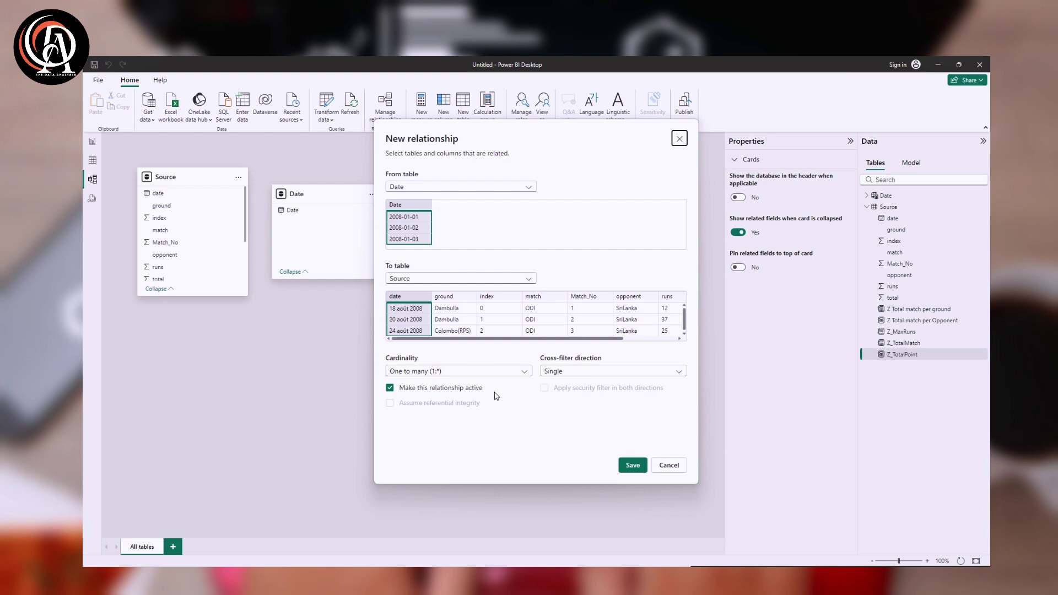
{"action": "left_click", "coordinate": [628, 465]}
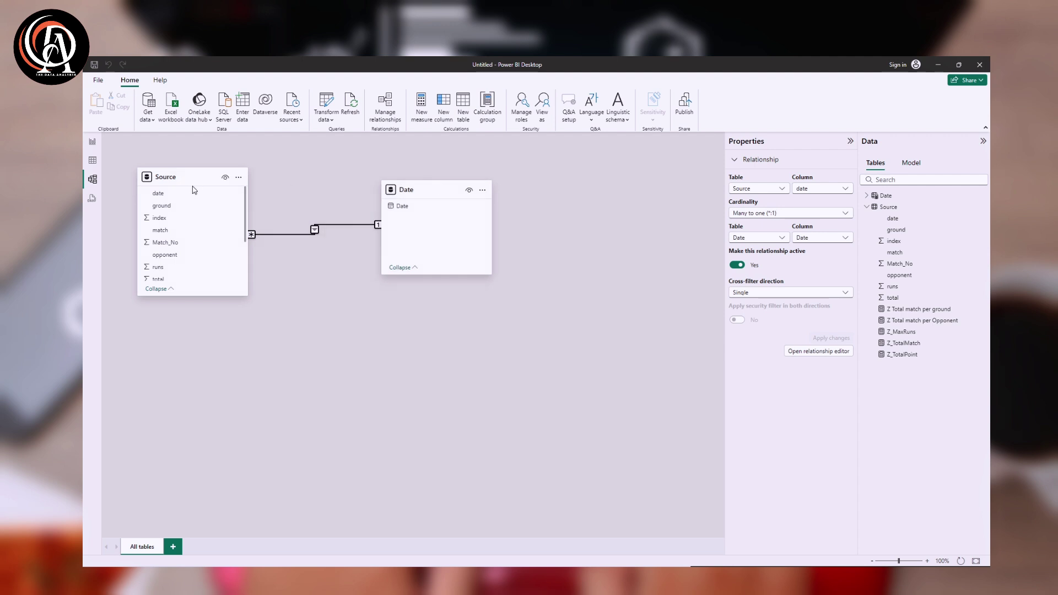
{"action": "left_click_drag", "start_coordinate": [199, 176], "coordinate": [440, 392]}
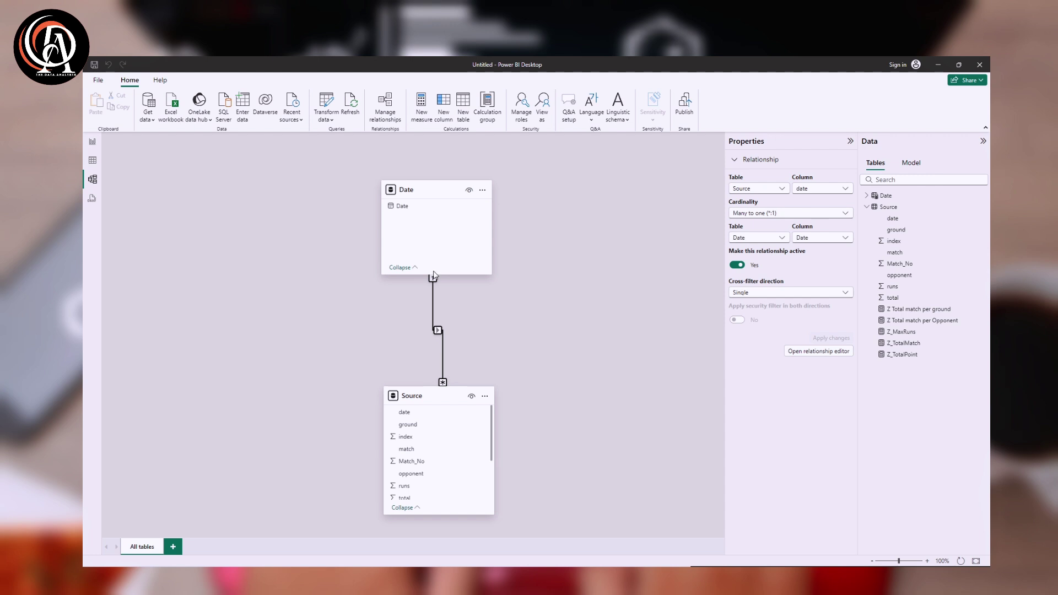
Insert a new-style card visual on the report page, place it near the upper middle and widen it toward the page's right side.
{"action": "left_click", "coordinate": [92, 142]}
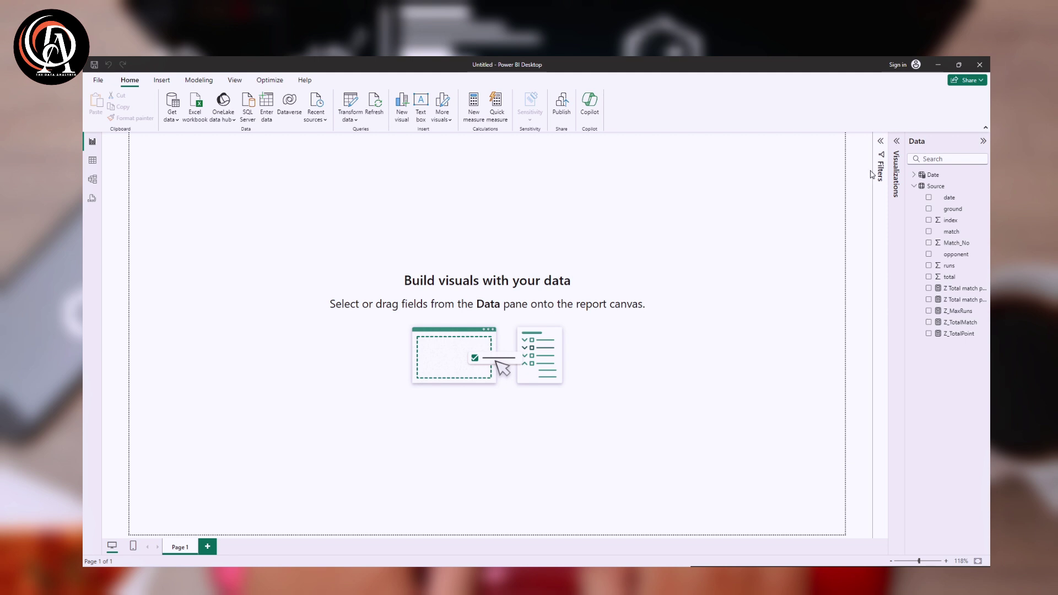
{"action": "left_click", "coordinate": [897, 141]}
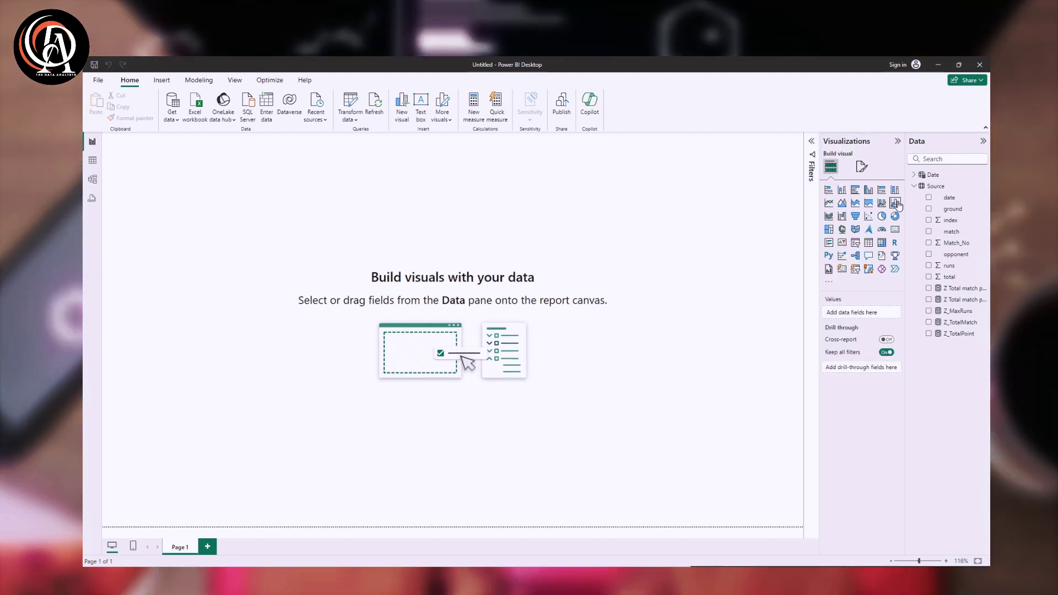
{"action": "left_click", "coordinate": [842, 271]}
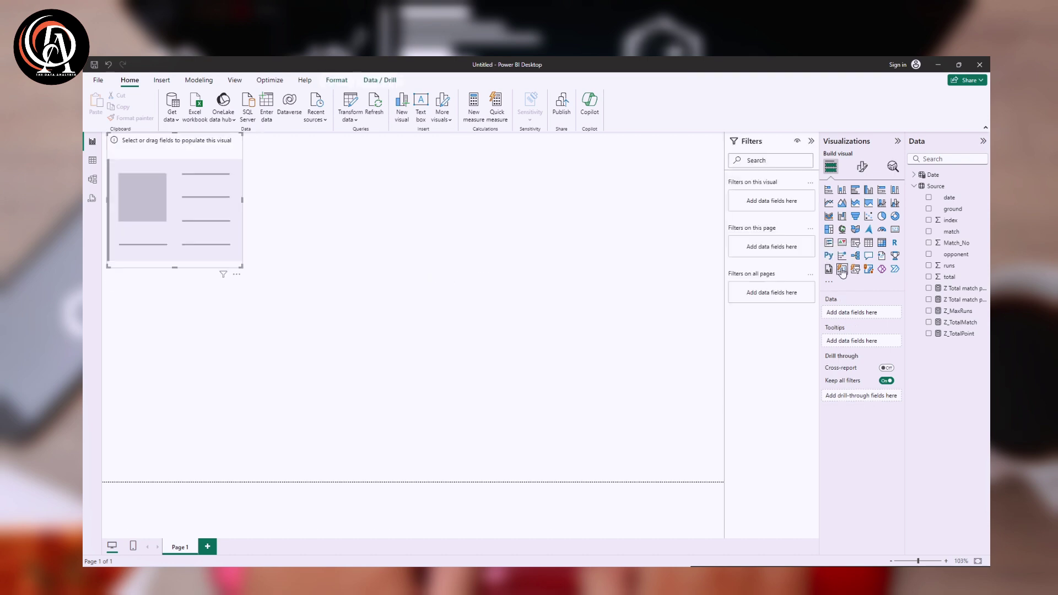
{"action": "left_click_drag", "start_coordinate": [198, 171], "coordinate": [446, 193]}
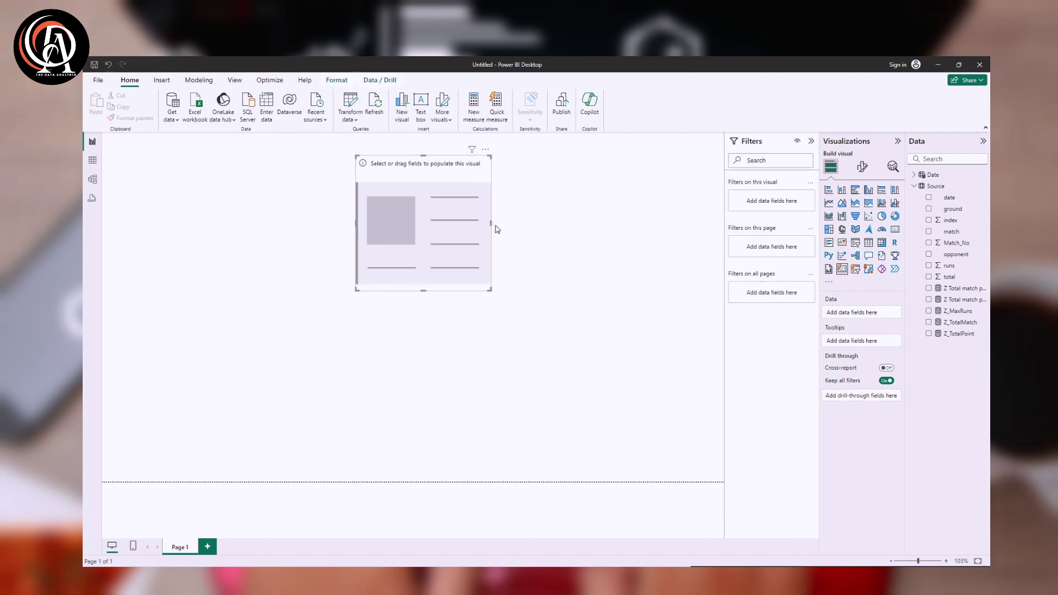
{"action": "left_click_drag", "start_coordinate": [491, 222], "coordinate": [674, 224]}
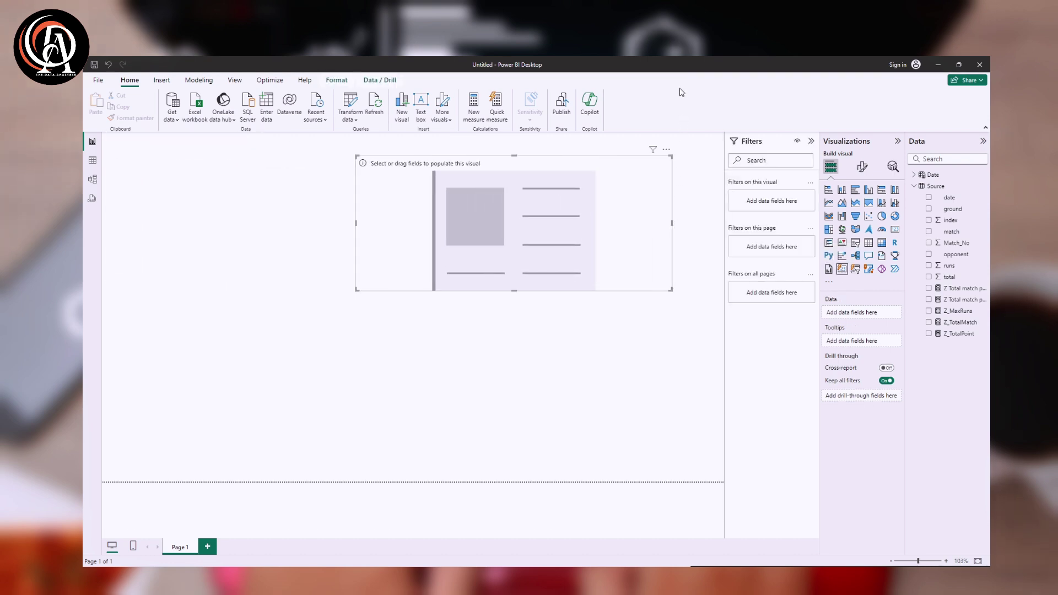
{"action": "left_click_drag", "start_coordinate": [676, 65], "coordinate": [676, 136]}
{"action": "left_click_drag", "start_coordinate": [736, 63], "coordinate": [83, 127]}
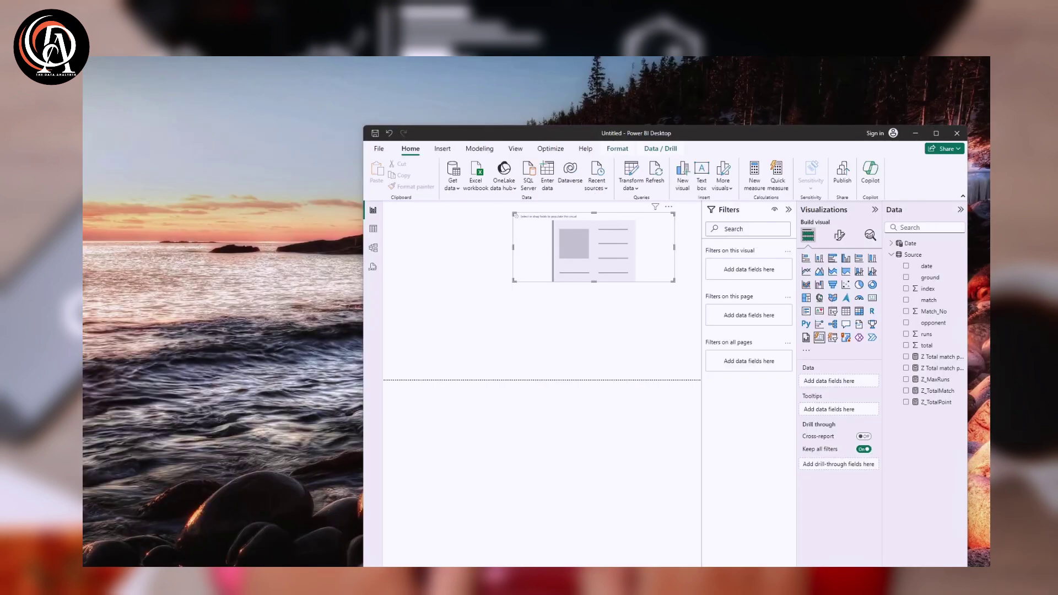
{"action": "left_click", "coordinate": [932, 131]}
Fill the card visual with Z_TotalPoint, Z_TotalMatch and Z_MaxRuns in that order, shift it slightly right and reduce its height from above.
{"action": "left_click_drag", "start_coordinate": [454, 214], "coordinate": [485, 205]}
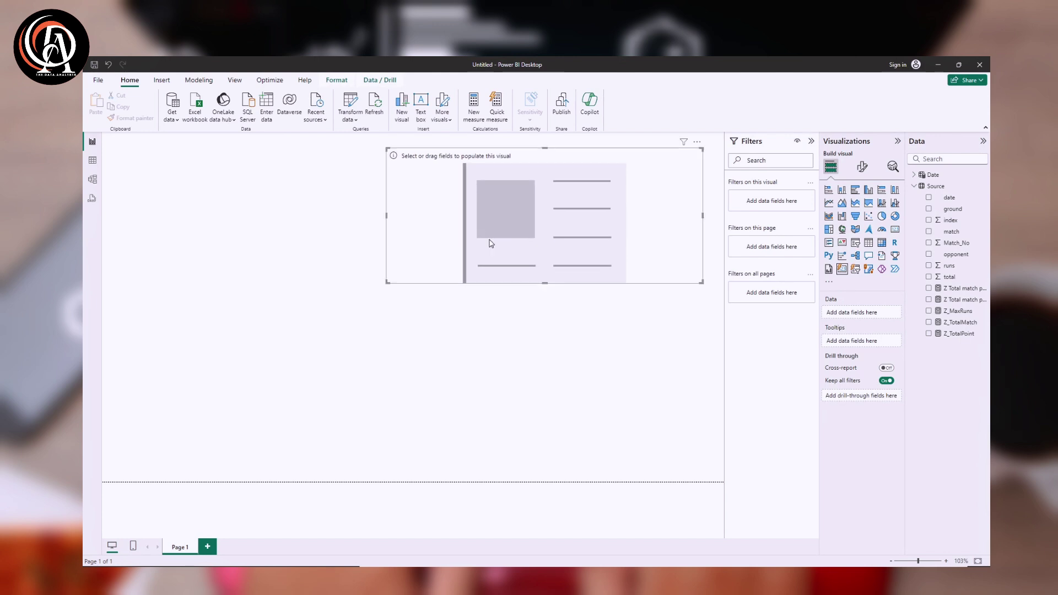
{"action": "left_click_drag", "start_coordinate": [929, 314], "coordinate": [897, 318]}
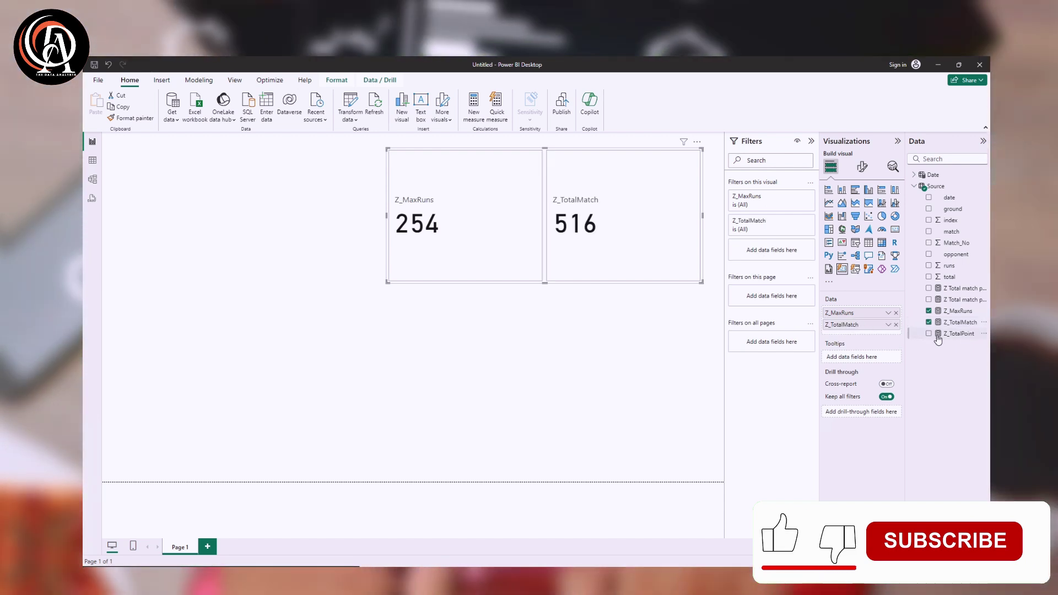
{"action": "left_click_drag", "start_coordinate": [959, 333], "coordinate": [856, 344]}
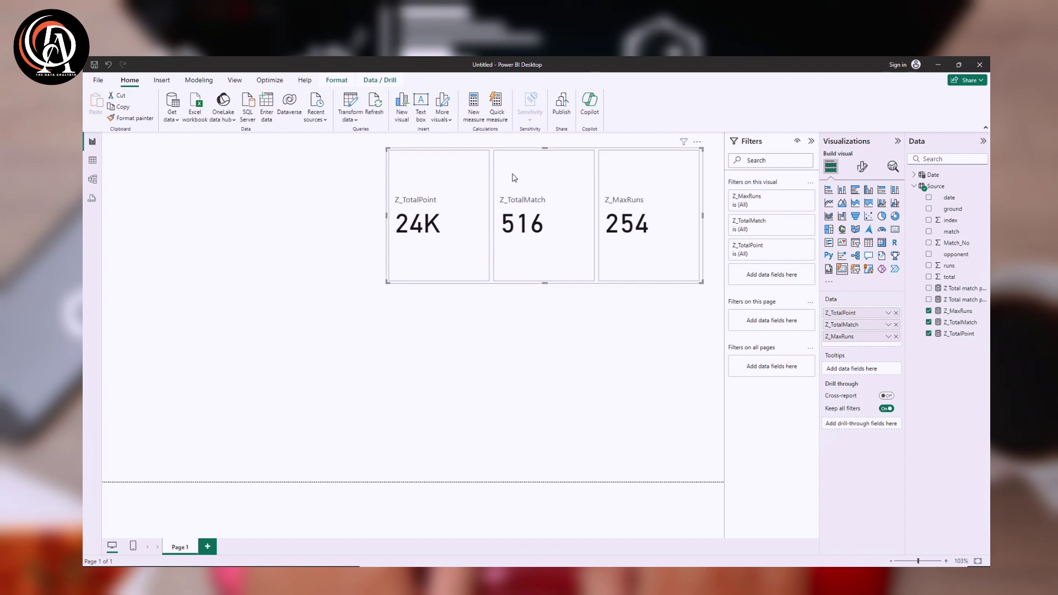
{"action": "left_click_drag", "start_coordinate": [545, 148], "coordinate": [537, 200]}
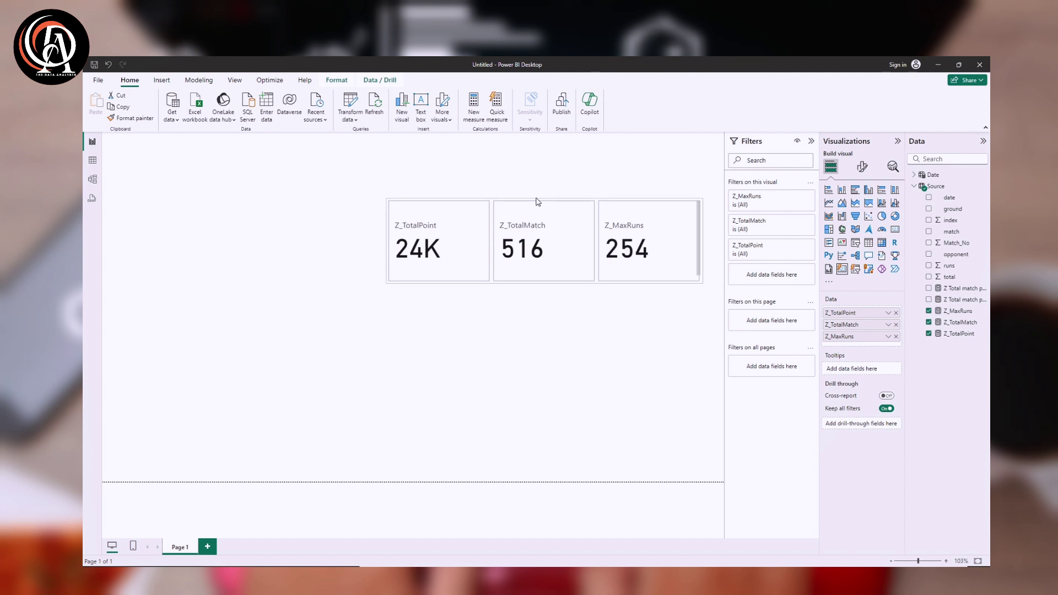
Rename the Z_TotalPoint field to Total Point for this card visual only.
{"action": "right_click", "coordinate": [852, 313]}
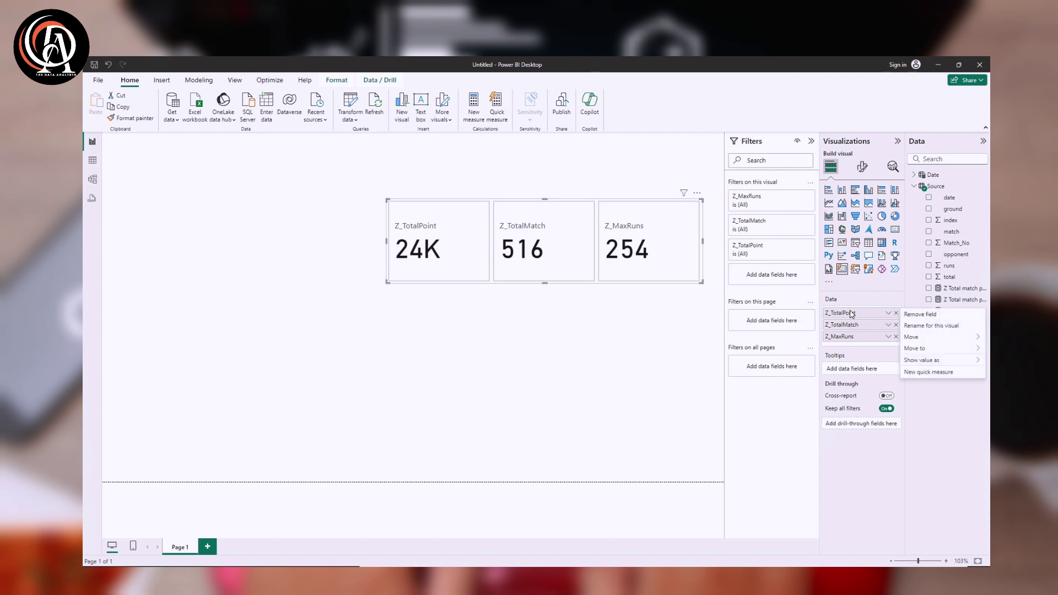
{"action": "left_click", "coordinate": [927, 326]}
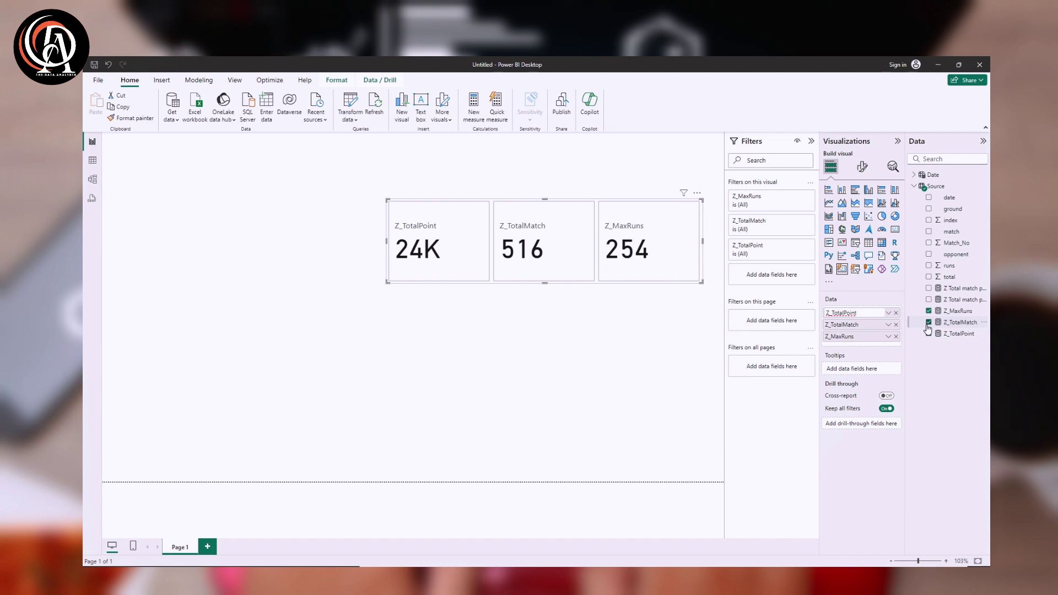
{"action": "key", "text": "BackSpace"}
{"action": "key", "text": "BackSpace"}
{"action": "key", "text": "BackSpace"}
{"action": "key", "text": "BackSpace"}
{"action": "key", "text": "BackSpace"}
{"action": "key", "text": "BackSpace"}
{"action": "key", "text": "BackSpace"}
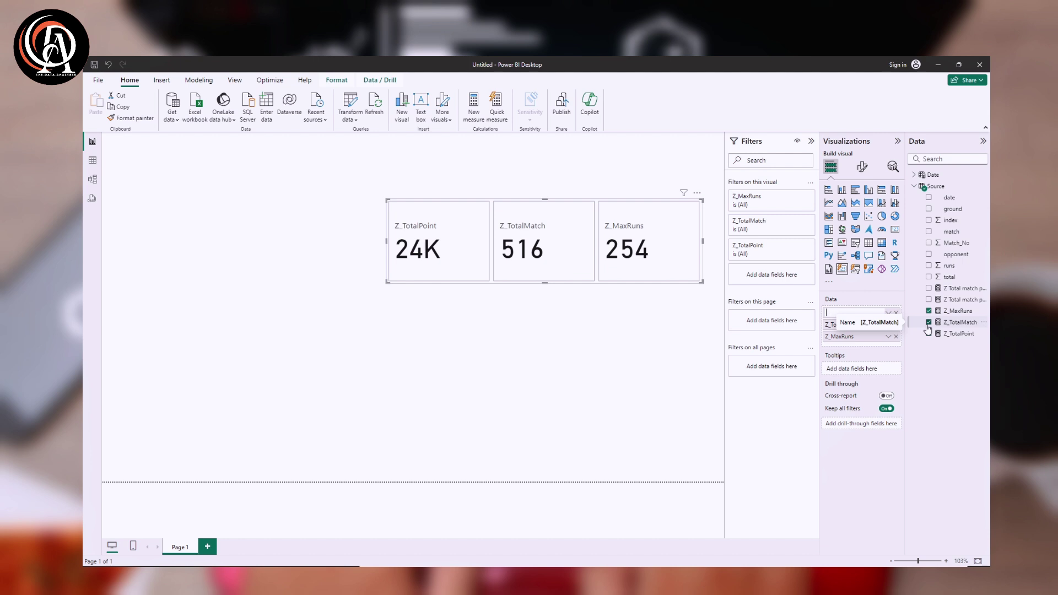
{"action": "type", "text": "Tot"}
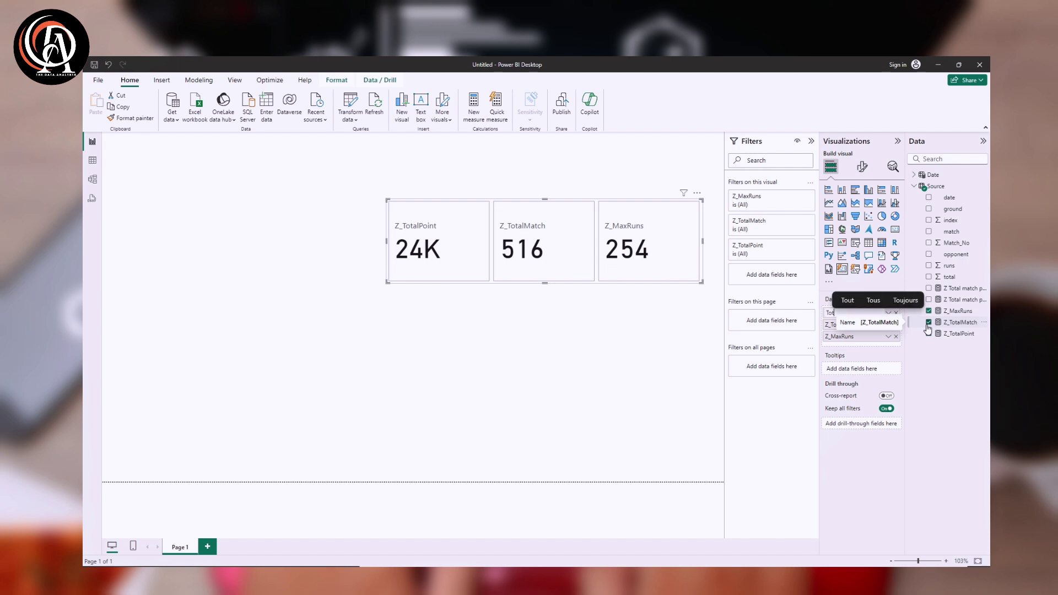
{"action": "type", "text": "al Point"}
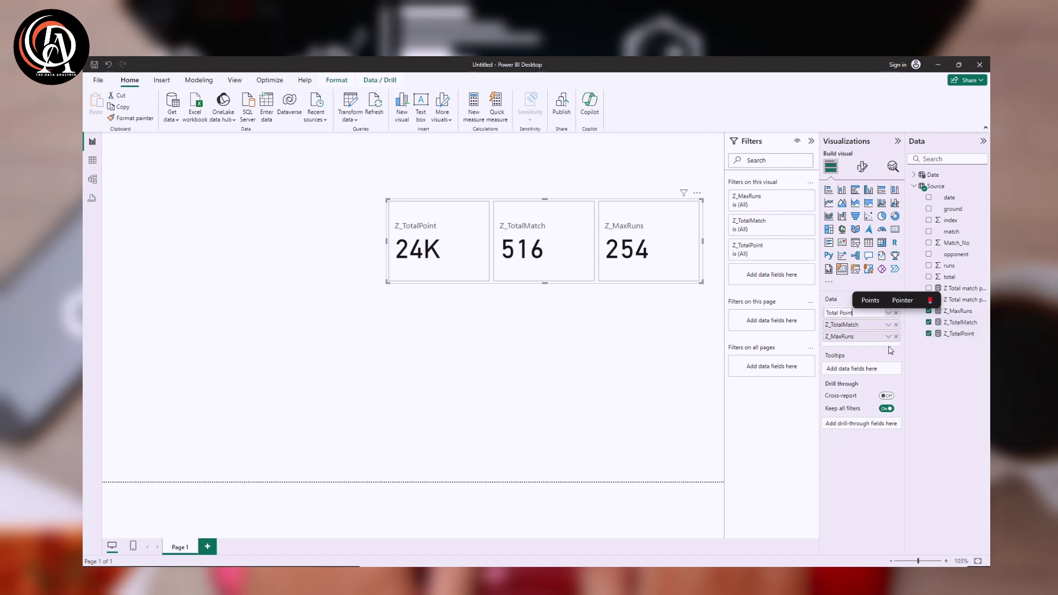
{"action": "key", "text": "Return"}
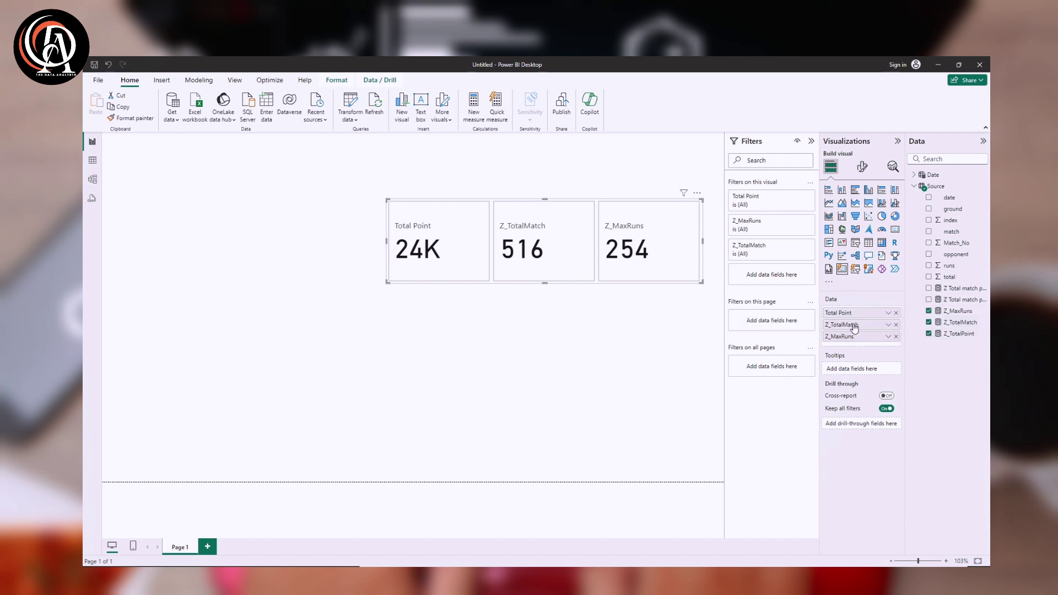
Rename the Z_TotalMatch field to Total Matchs for this card visual only.
{"action": "right_click", "coordinate": [854, 325]}
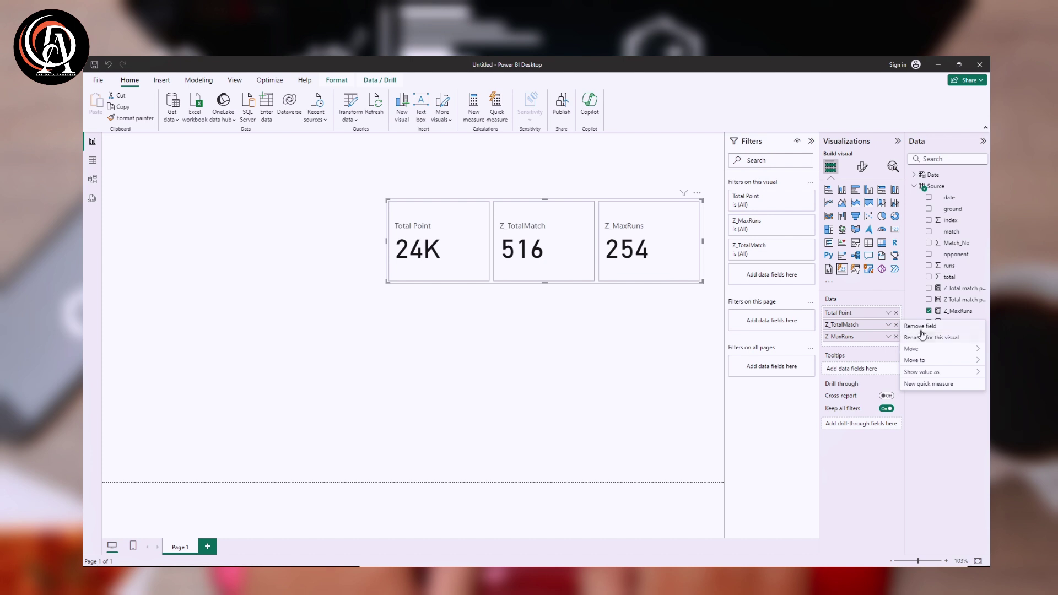
{"action": "mouse_move", "coordinate": [927, 373]}
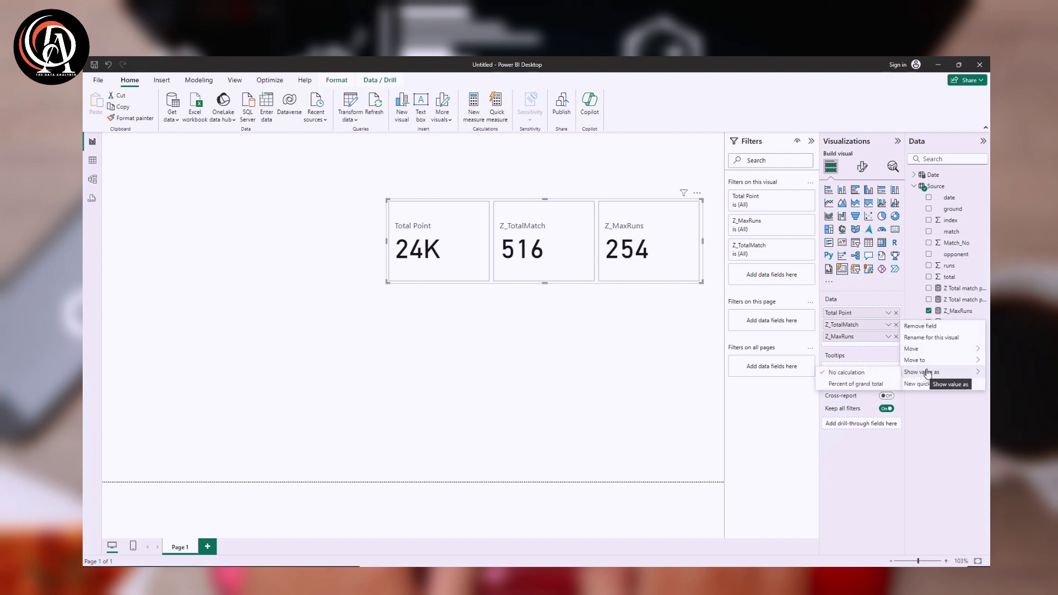
{"action": "left_click", "coordinate": [931, 337]}
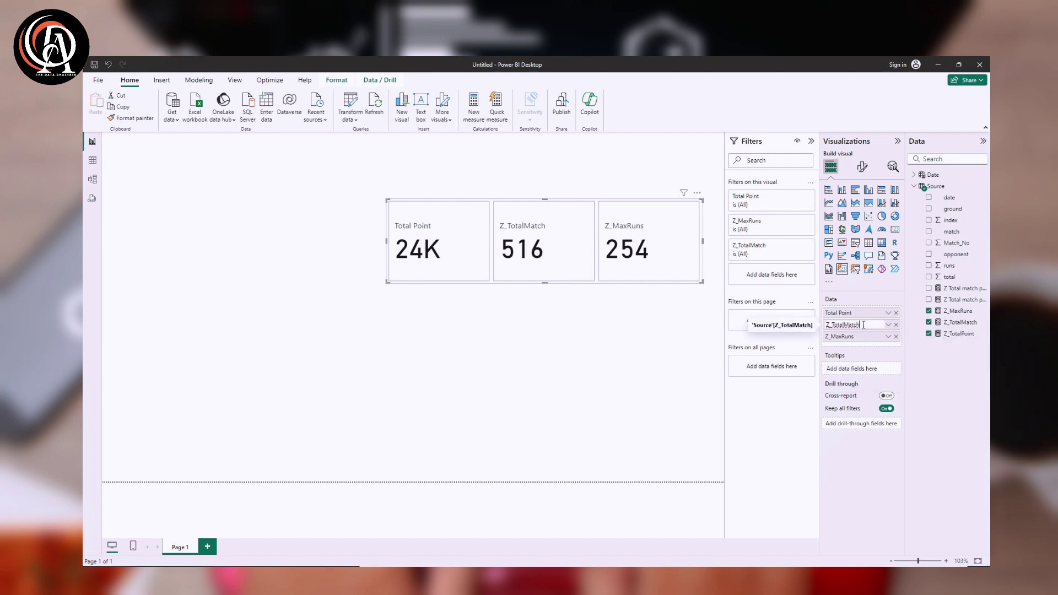
{"action": "left_click_drag", "start_coordinate": [864, 324], "coordinate": [817, 325]}
{"action": "type", "text": "Tot"}
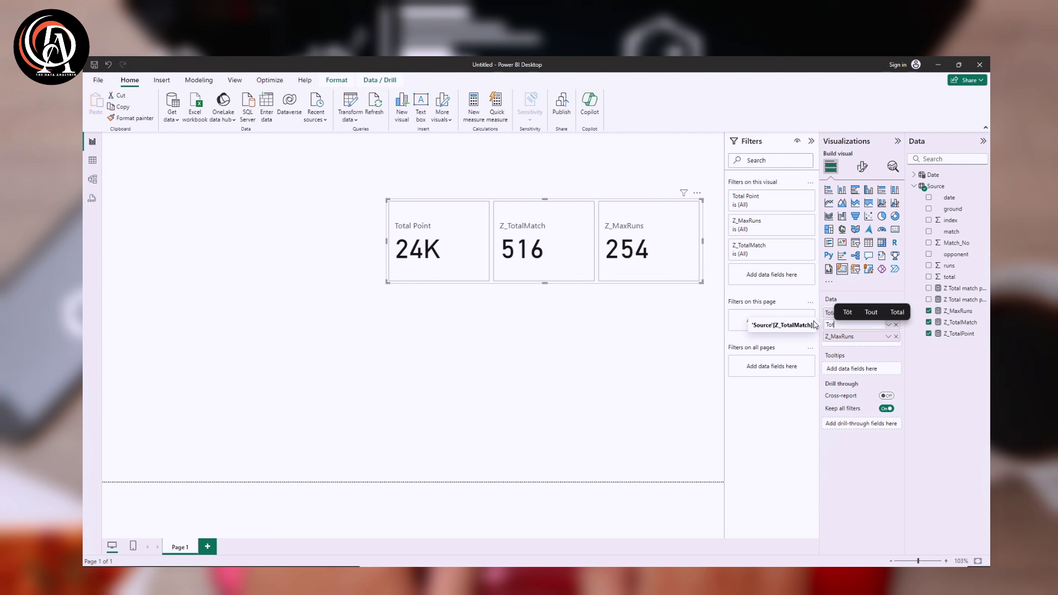
{"action": "type", "text": "al Match"}
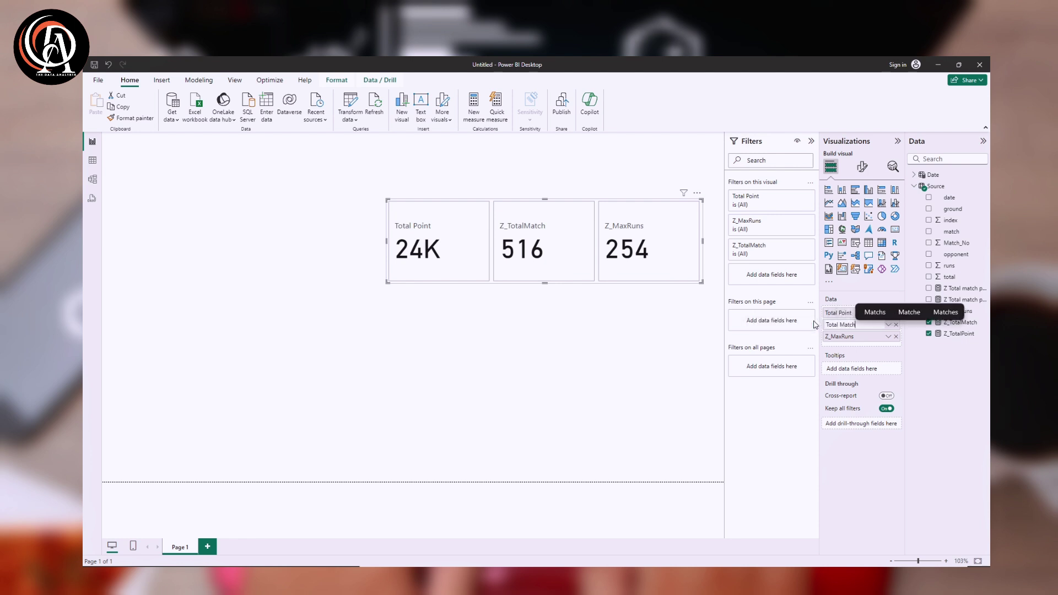
{"action": "left_click", "coordinate": [876, 312]}
{"action": "left_click", "coordinate": [860, 339]}
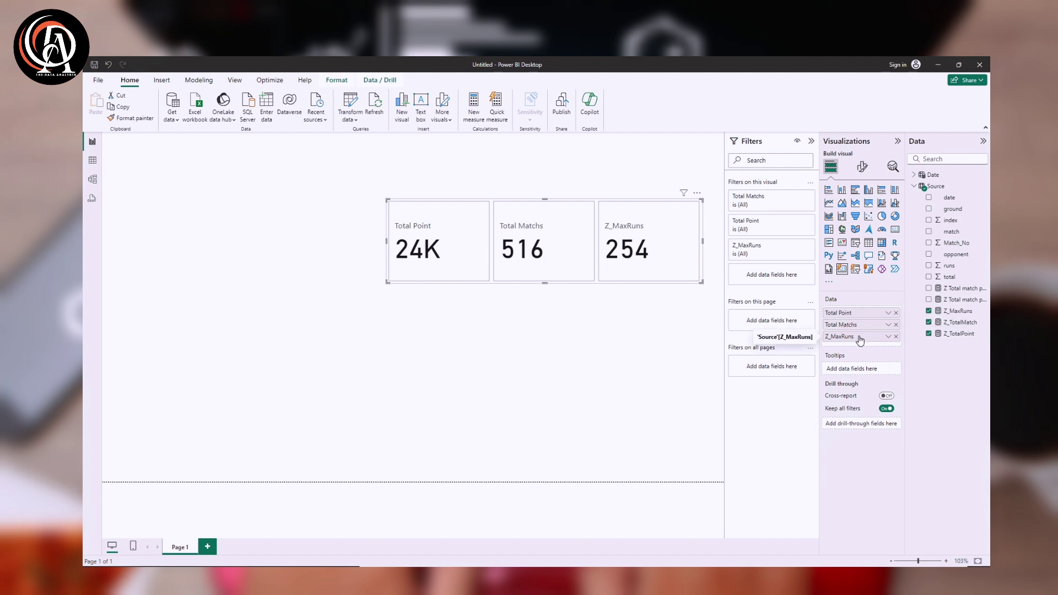
Rename the Z_MaxRuns field to Max Point for this card visual only.
{"action": "right_click", "coordinate": [860, 339]}
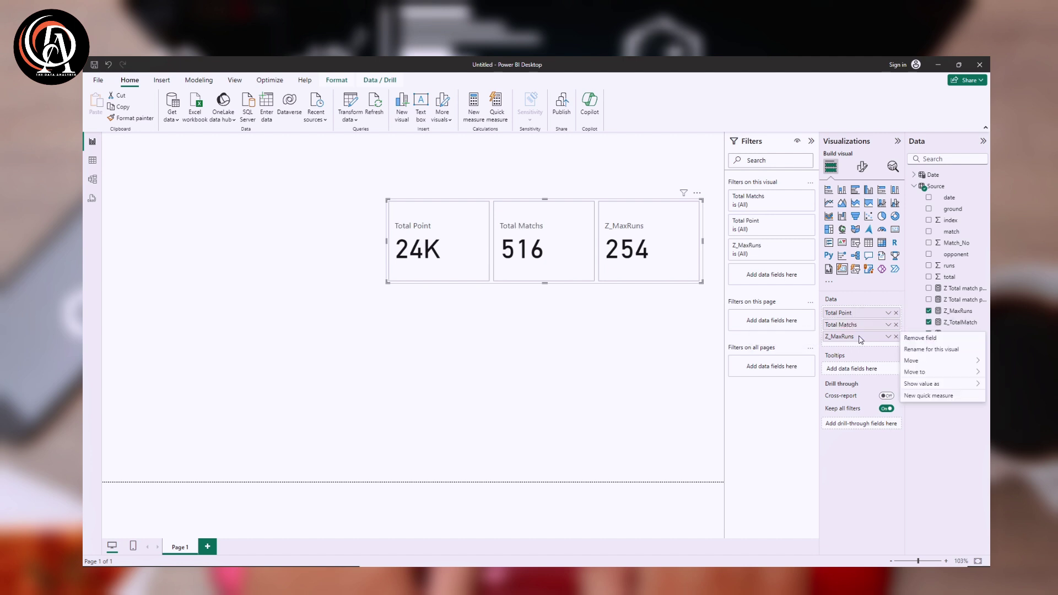
{"action": "left_click", "coordinate": [926, 349]}
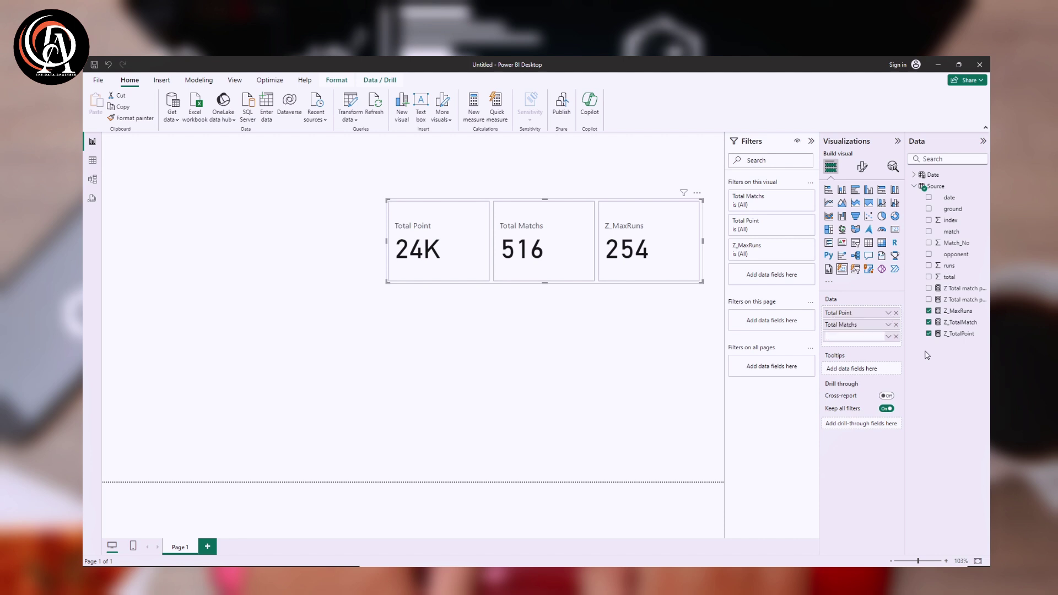
{"action": "type", "text": "Max P"}
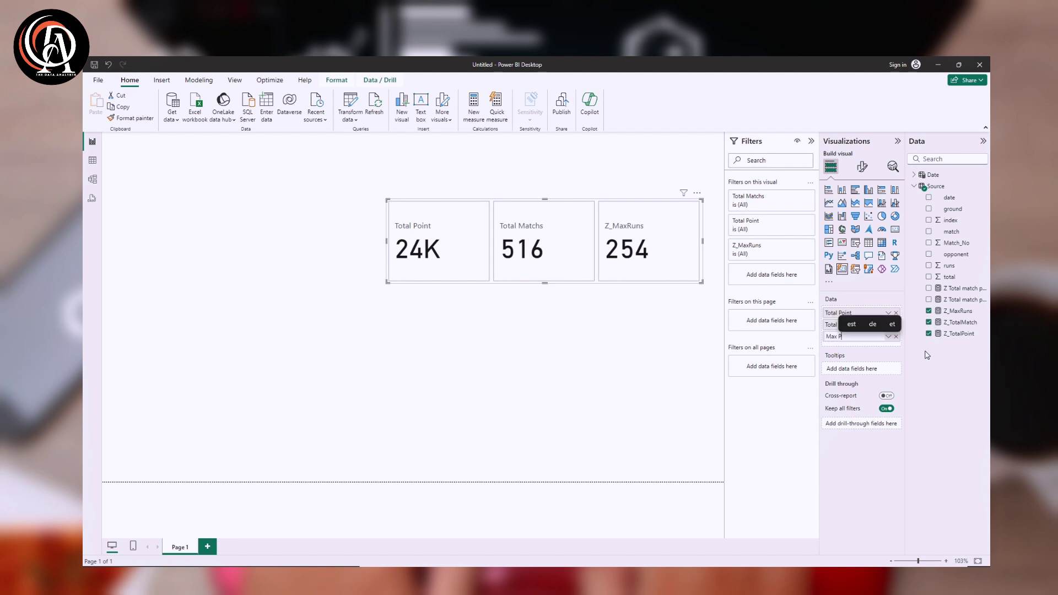
{"action": "type", "text": "oint"}
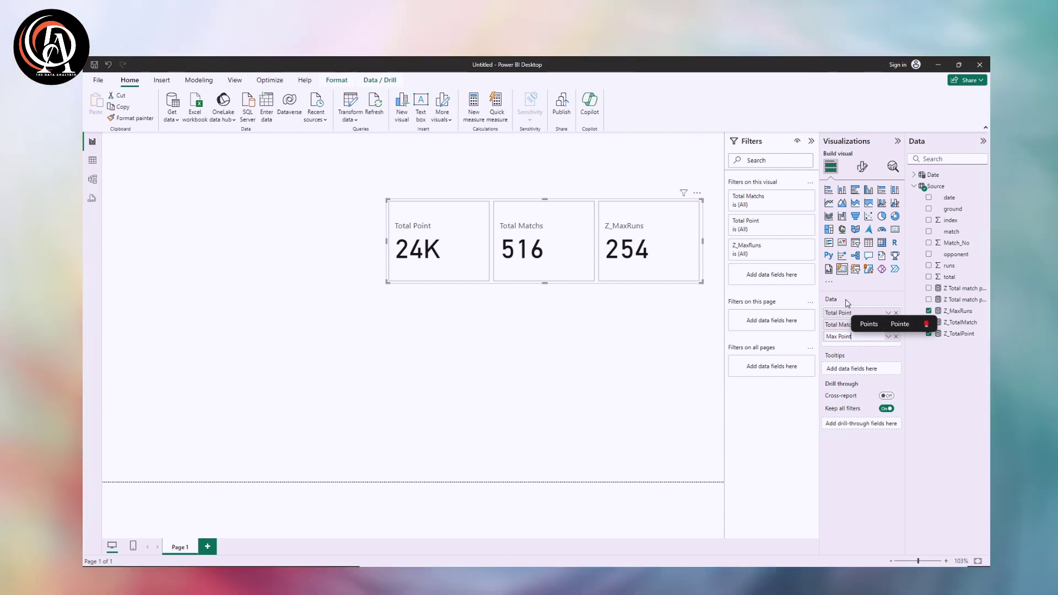
{"action": "key", "text": "Return"}
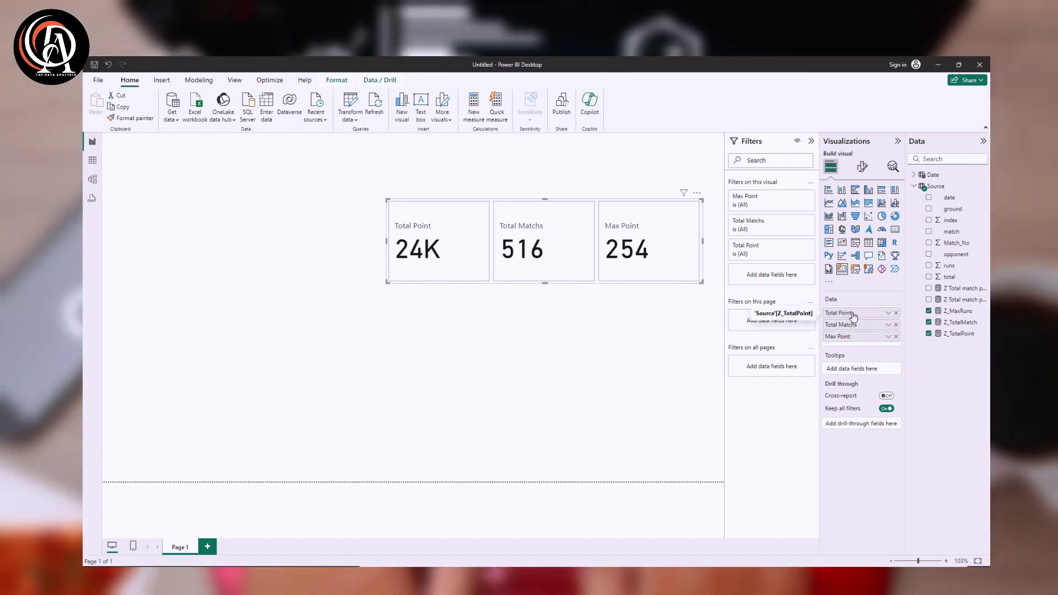
Change the card labels Total Point and Max Point to the plurals Total Points and Max Points.
{"action": "double_click", "coordinate": [852, 314]}
{"action": "type", "text": "s"}
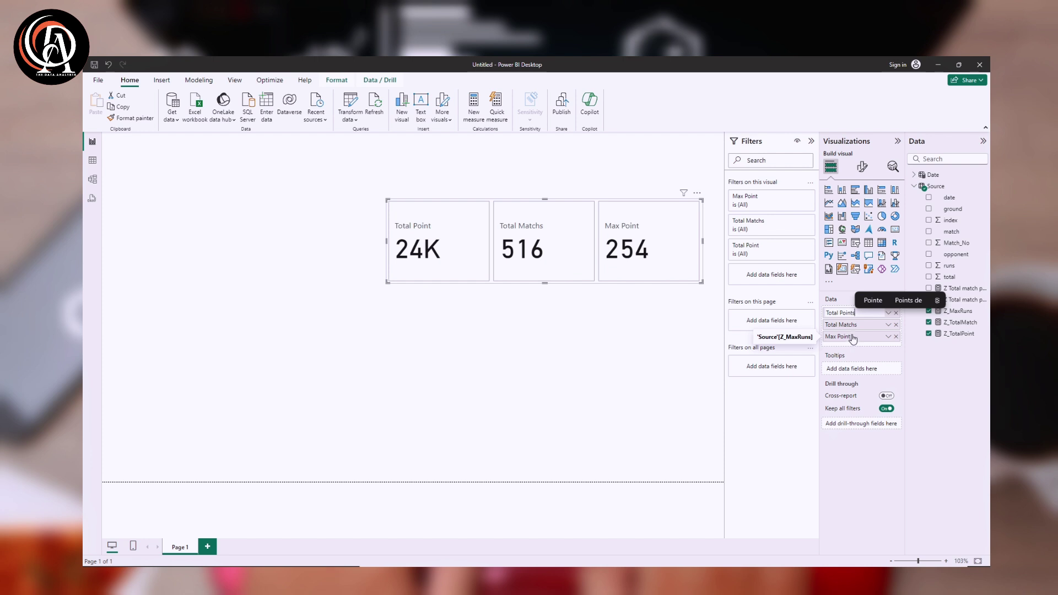
{"action": "key", "text": "Return"}
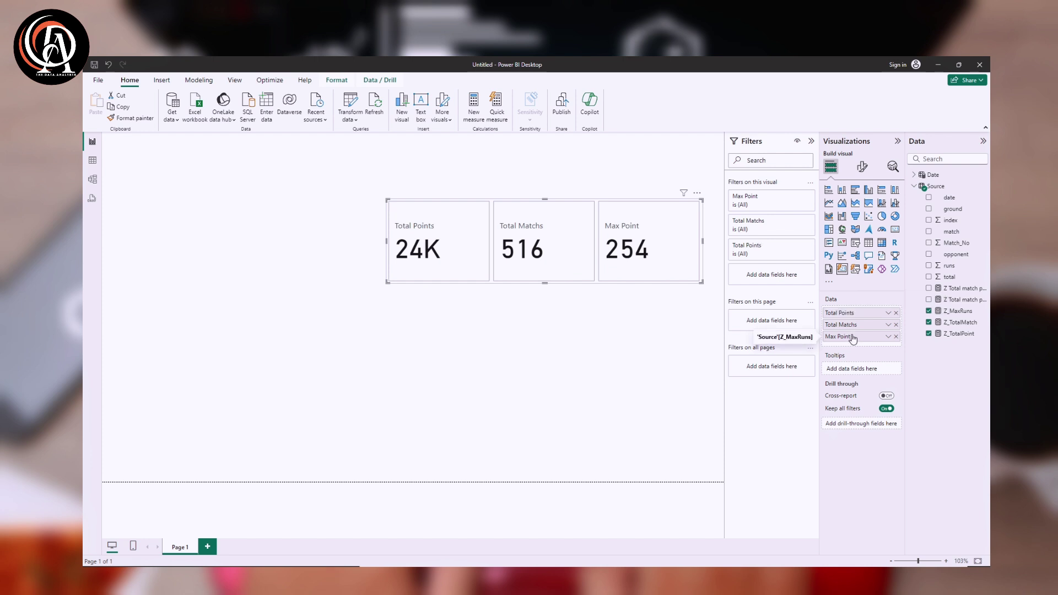
{"action": "double_click", "coordinate": [843, 336]}
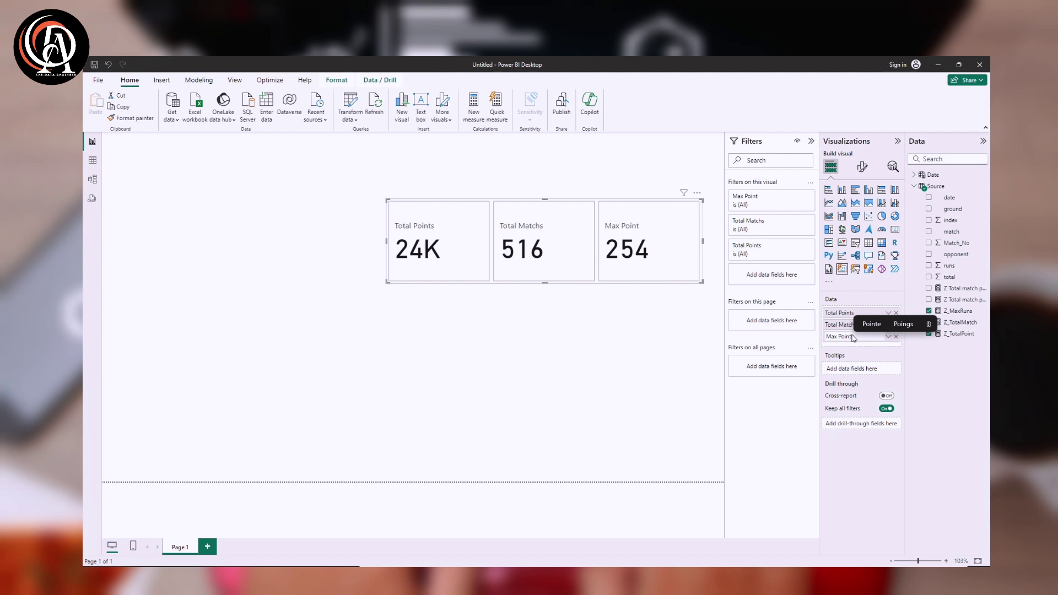
{"action": "type", "text": "s"}
{"action": "key", "text": "Return"}
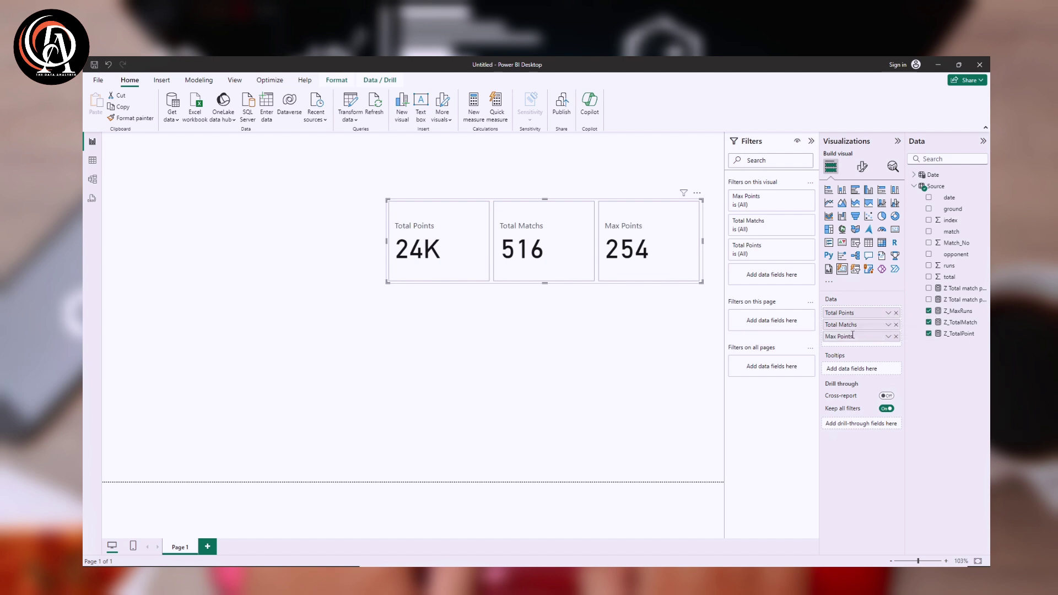
Move the card visual up toward the page's upper edge and deselect it.
{"action": "left_click", "coordinate": [534, 330]}
{"action": "left_click_drag", "start_coordinate": [544, 258], "coordinate": [536, 230]}
{"action": "left_click", "coordinate": [538, 293]}
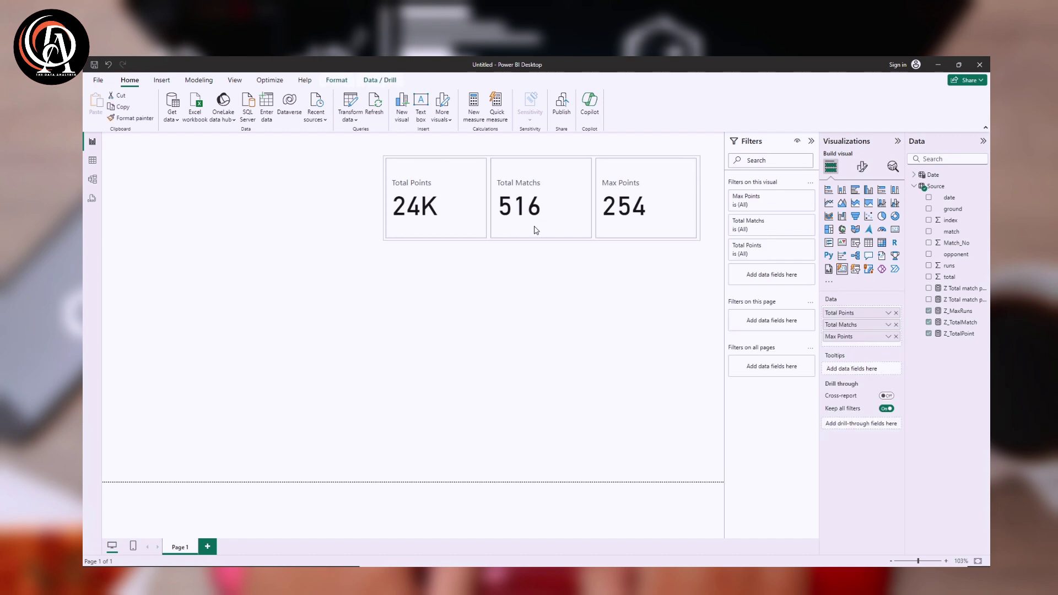
{"action": "left_click", "coordinate": [543, 282]}
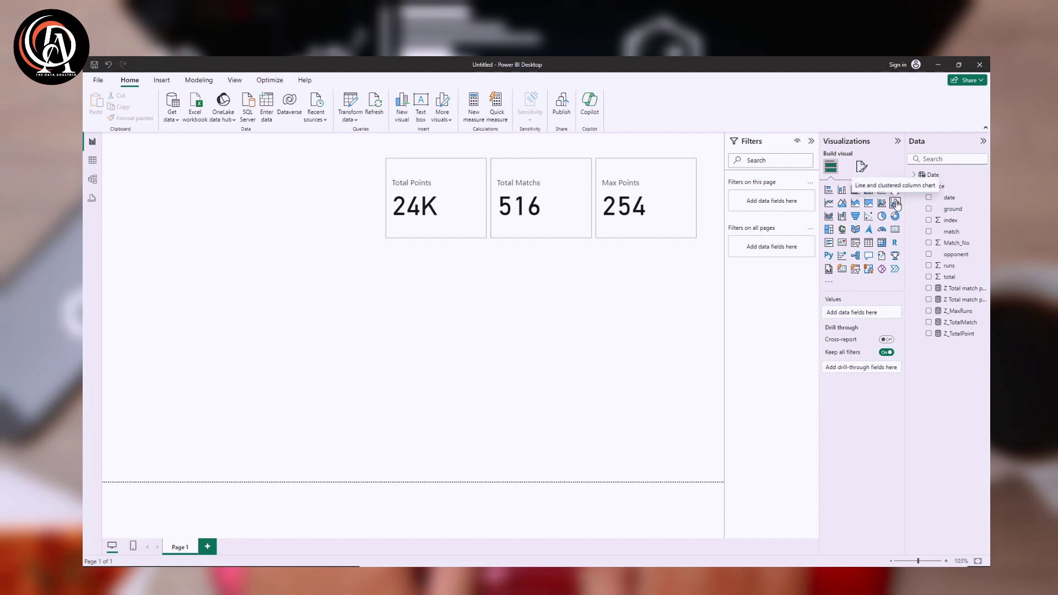
Insert a stacked column chart directly below the first cards, with Z_TotalMatch on the Y-axis and ground on the X-axis.
{"action": "left_click", "coordinate": [842, 191]}
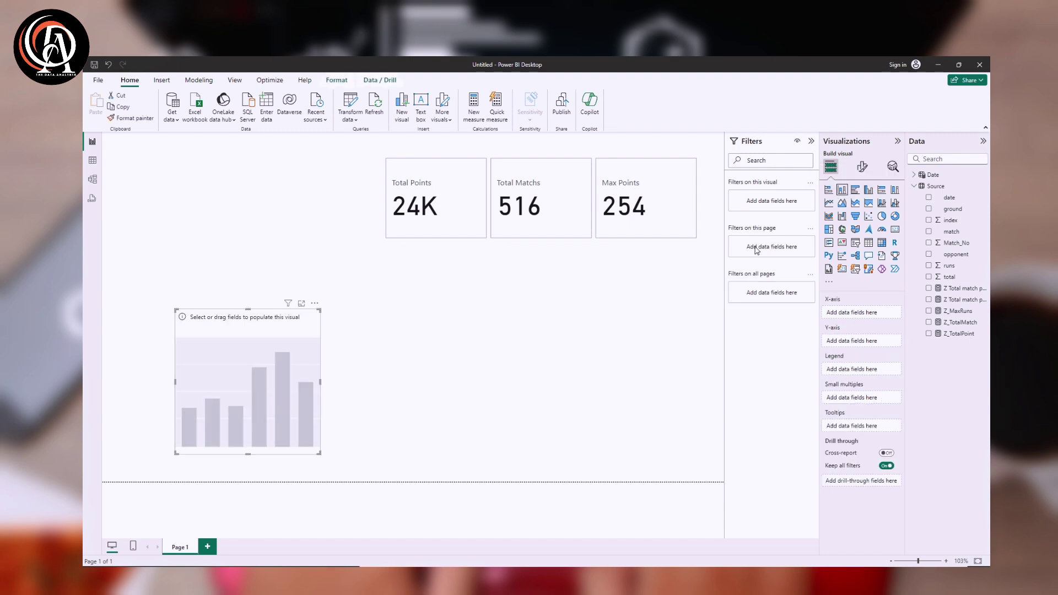
{"action": "left_click_drag", "start_coordinate": [275, 390], "coordinate": [483, 326]}
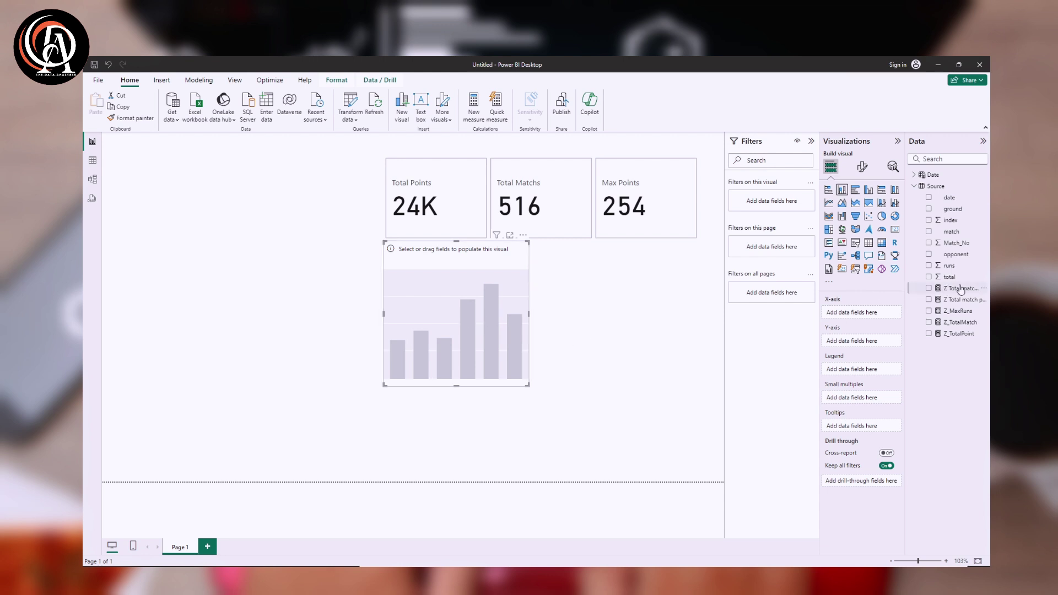
{"action": "left_click_drag", "start_coordinate": [964, 323], "coordinate": [868, 346]}
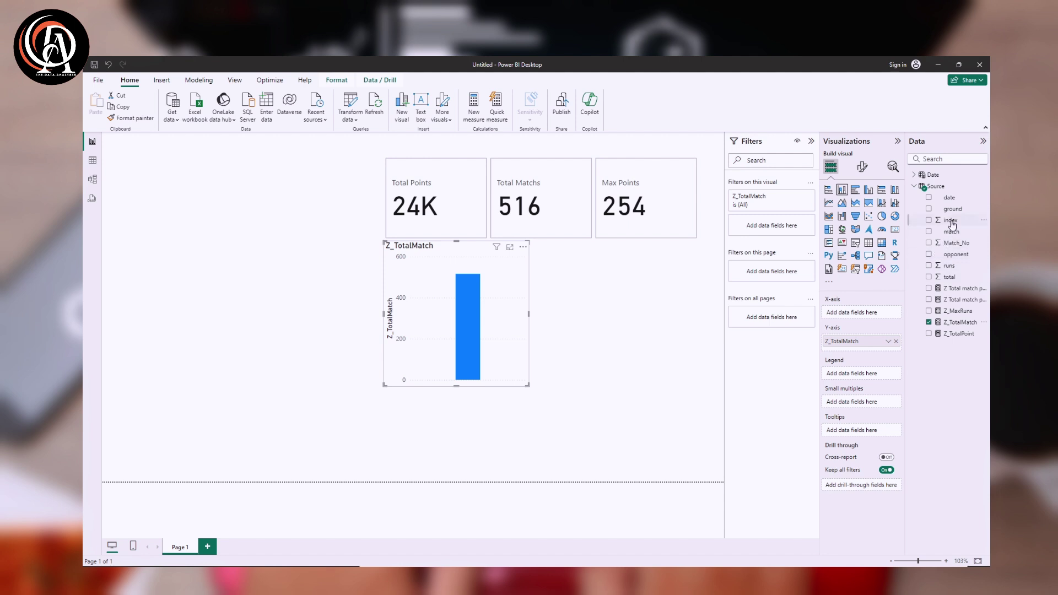
{"action": "left_click_drag", "start_coordinate": [953, 214], "coordinate": [863, 317]}
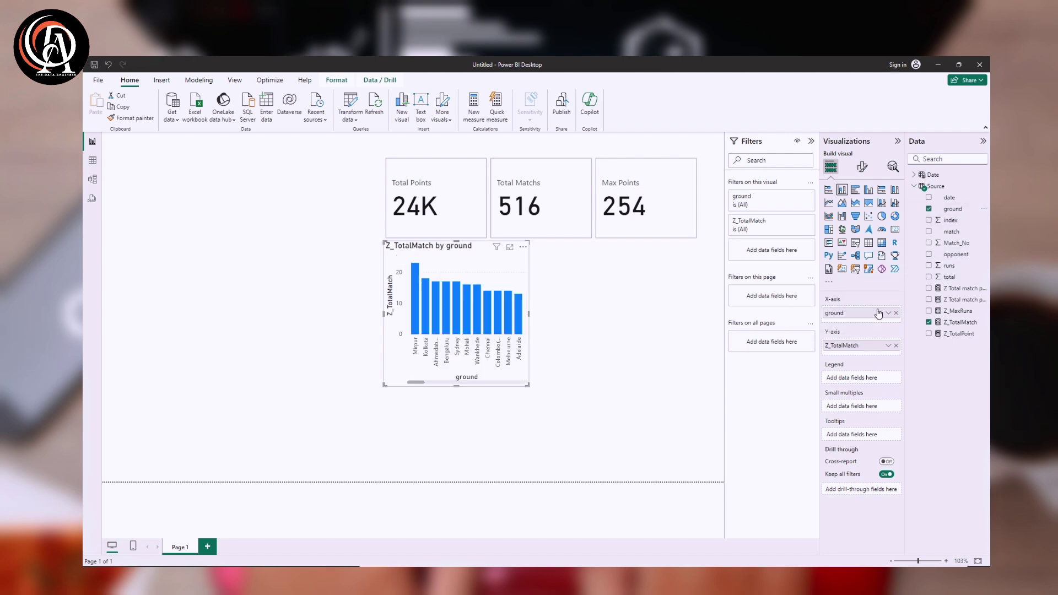
{"action": "left_click", "coordinate": [896, 313]}
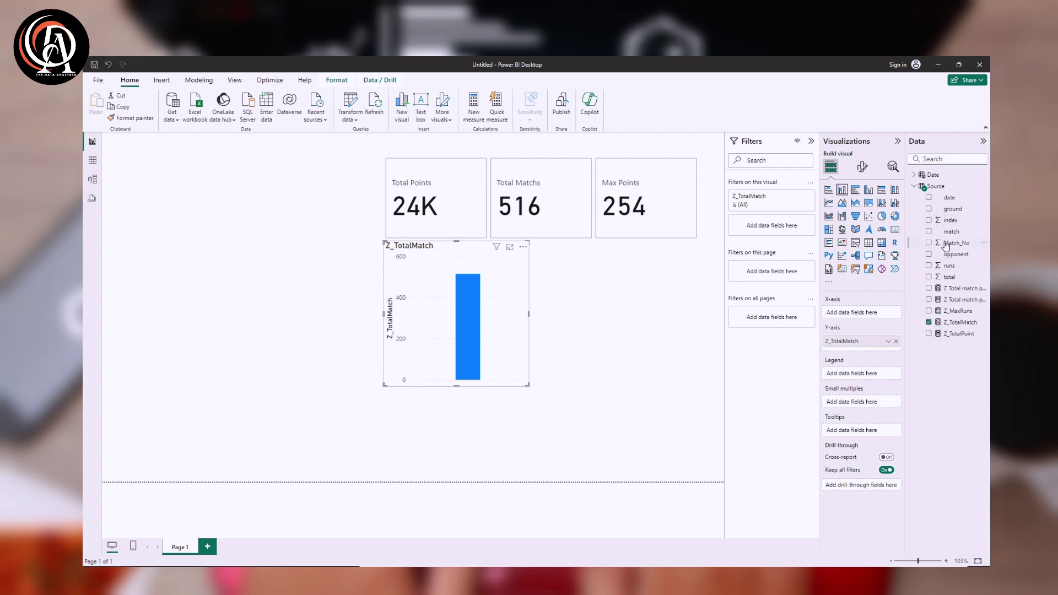
{"action": "left_click_drag", "start_coordinate": [952, 210], "coordinate": [880, 312]}
{"action": "left_click_drag", "start_coordinate": [855, 387], "coordinate": [857, 314]}
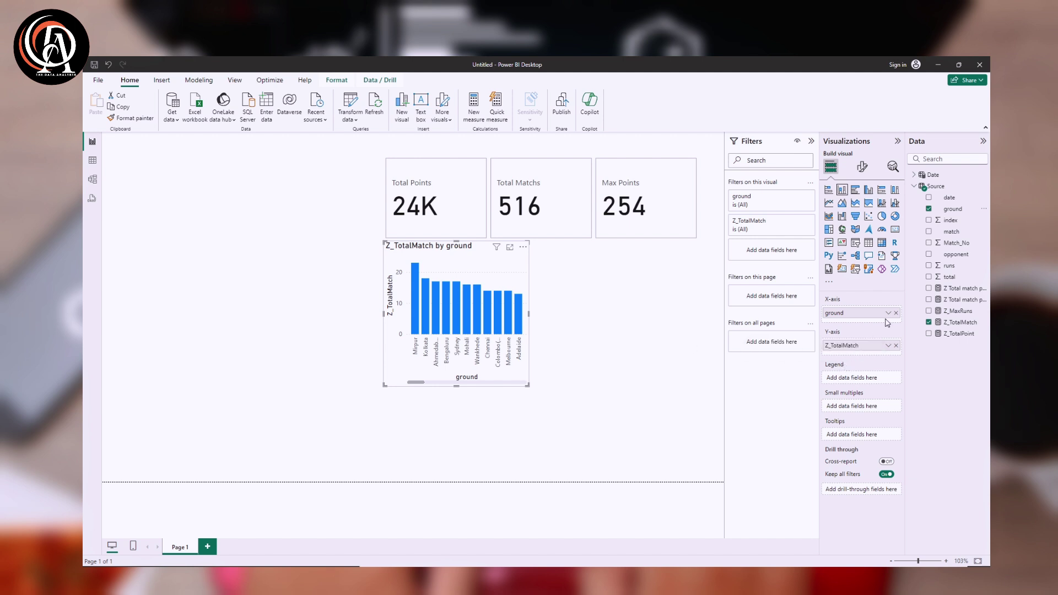
Set match as the column chart's legend and widen the chart slightly to the right.
{"action": "left_click_drag", "start_coordinate": [957, 235], "coordinate": [888, 379]}
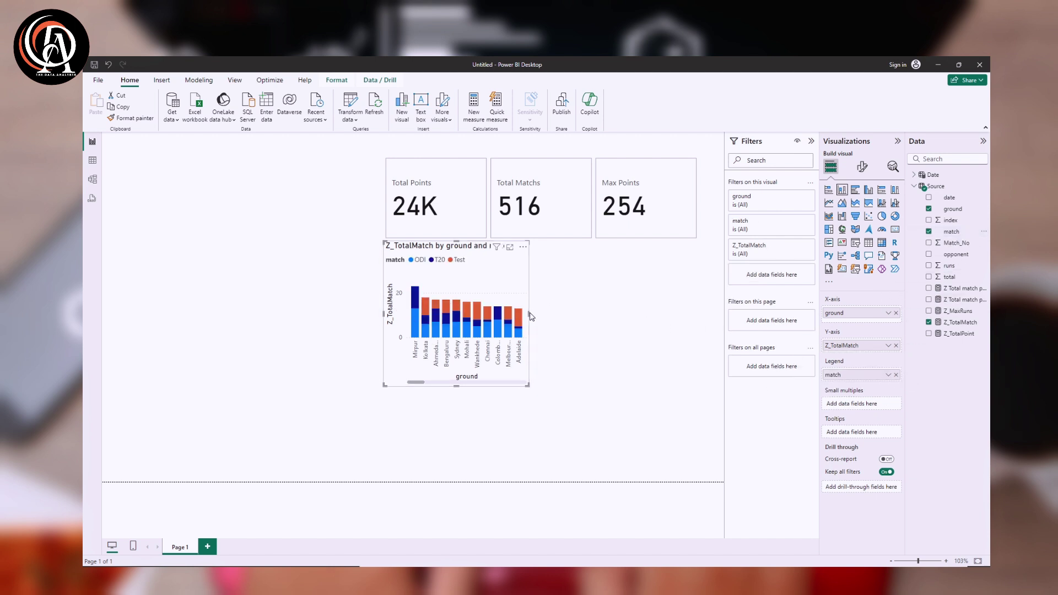
{"action": "left_click_drag", "start_coordinate": [528, 314], "coordinate": [557, 315]}
{"action": "left_click", "coordinate": [604, 340]}
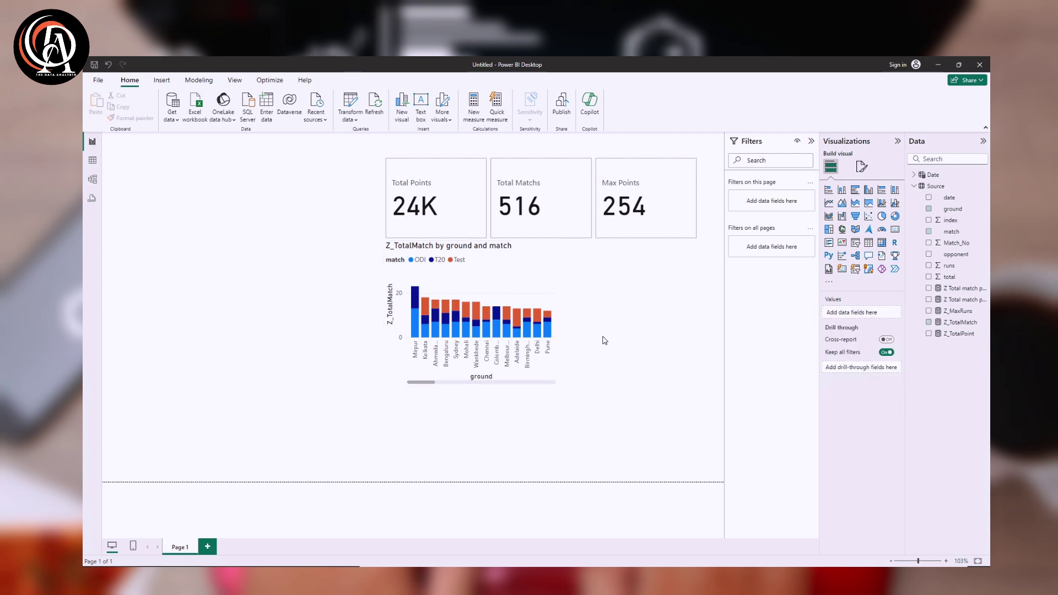
Insert a donut chart below the Max Points card, beside the column chart, and shift the column chart slightly left to make room.
{"action": "left_click", "coordinate": [894, 217]}
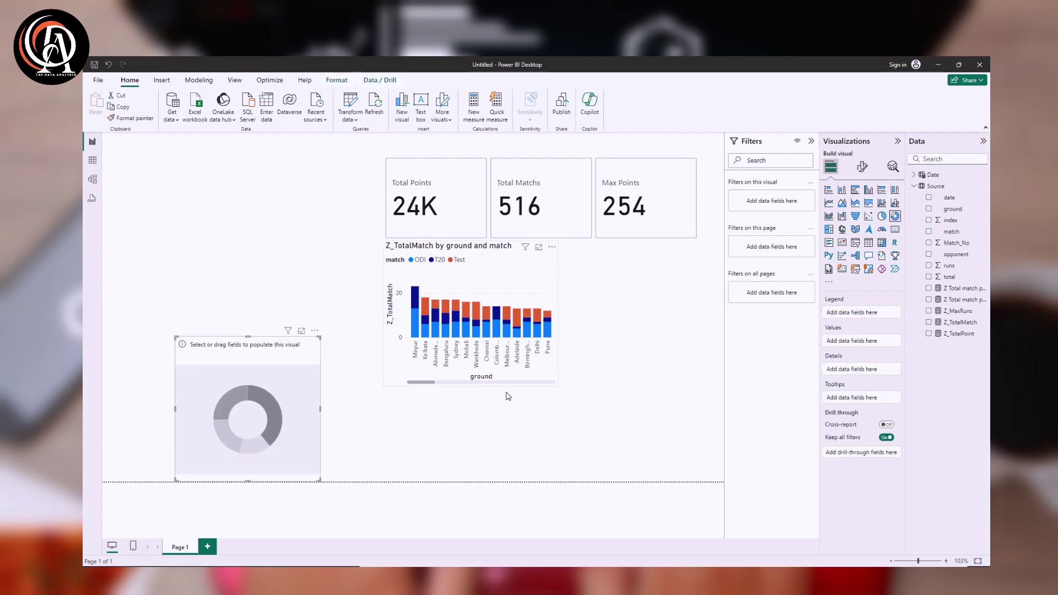
{"action": "left_click_drag", "start_coordinate": [264, 415], "coordinate": [665, 325]}
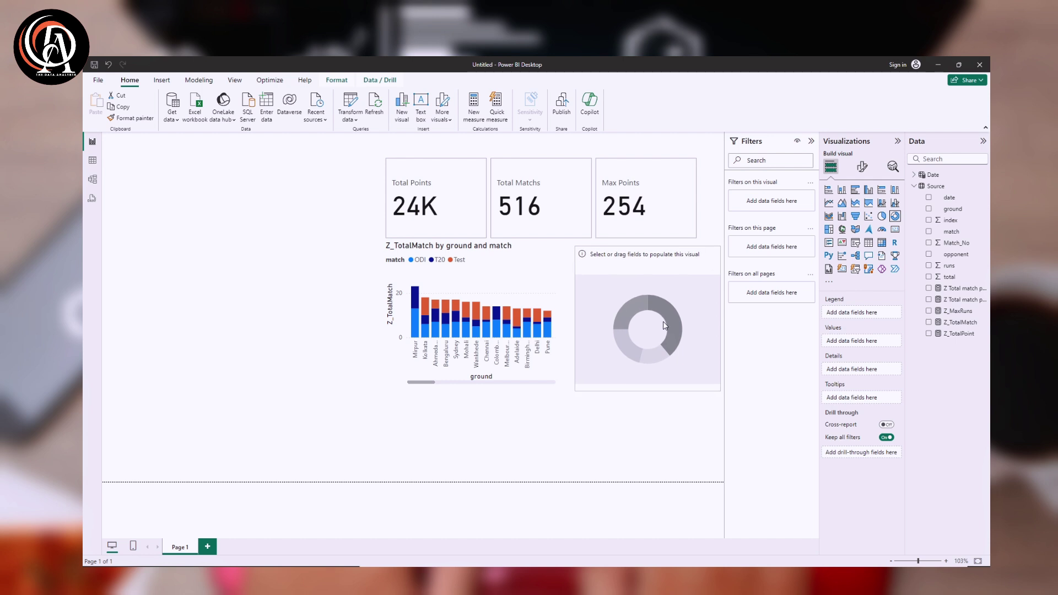
{"action": "left_click_drag", "start_coordinate": [531, 346], "coordinate": [552, 339]}
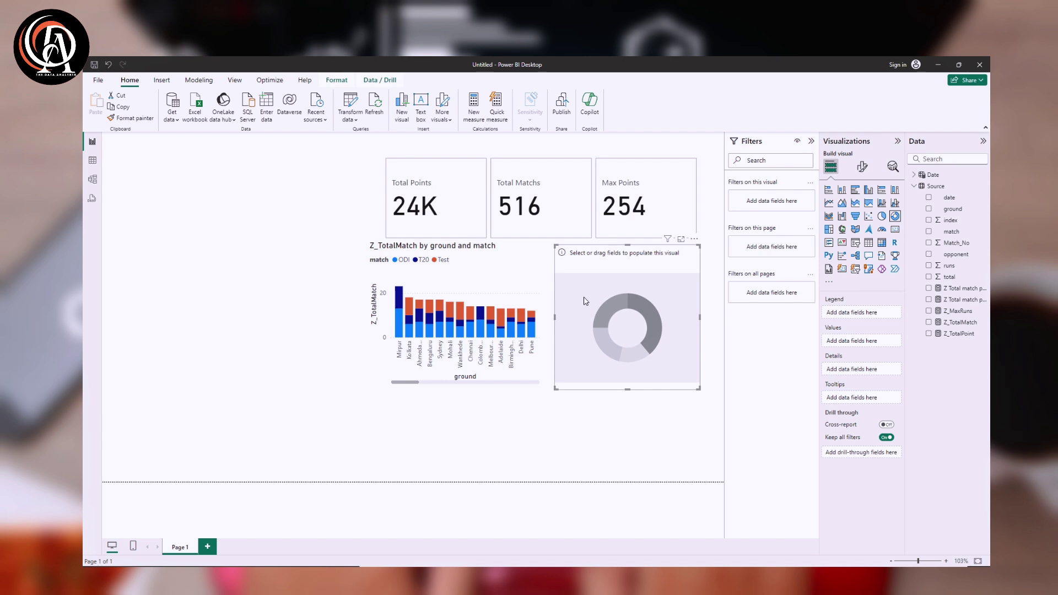
Filter the column chart's ground field with a Top N filter showing the top 10 by Z Total match per ground.
{"action": "left_click", "coordinate": [511, 280]}
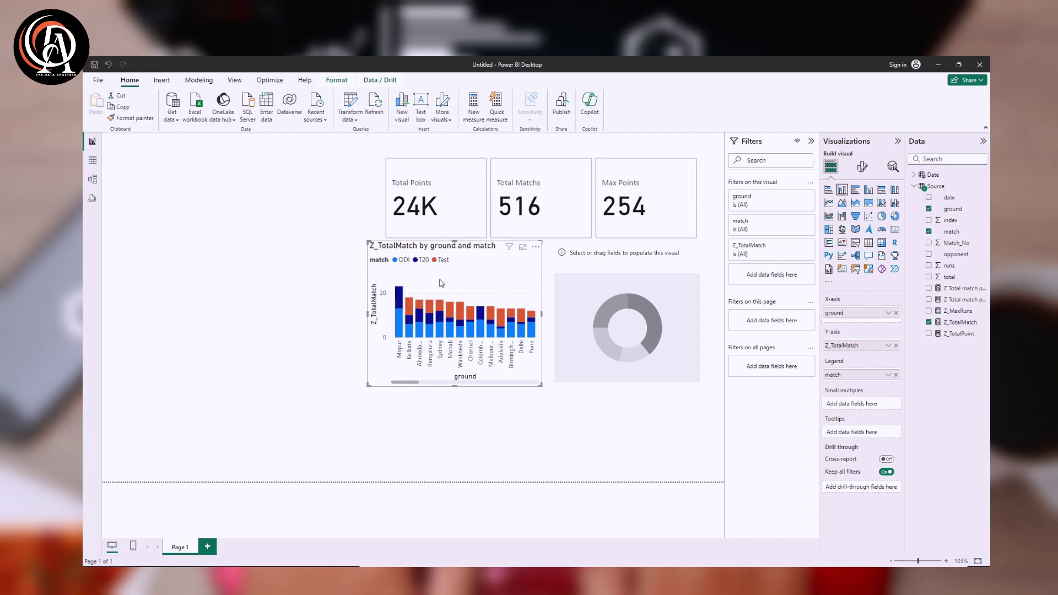
{"action": "left_click_drag", "start_coordinate": [410, 382], "coordinate": [384, 384]}
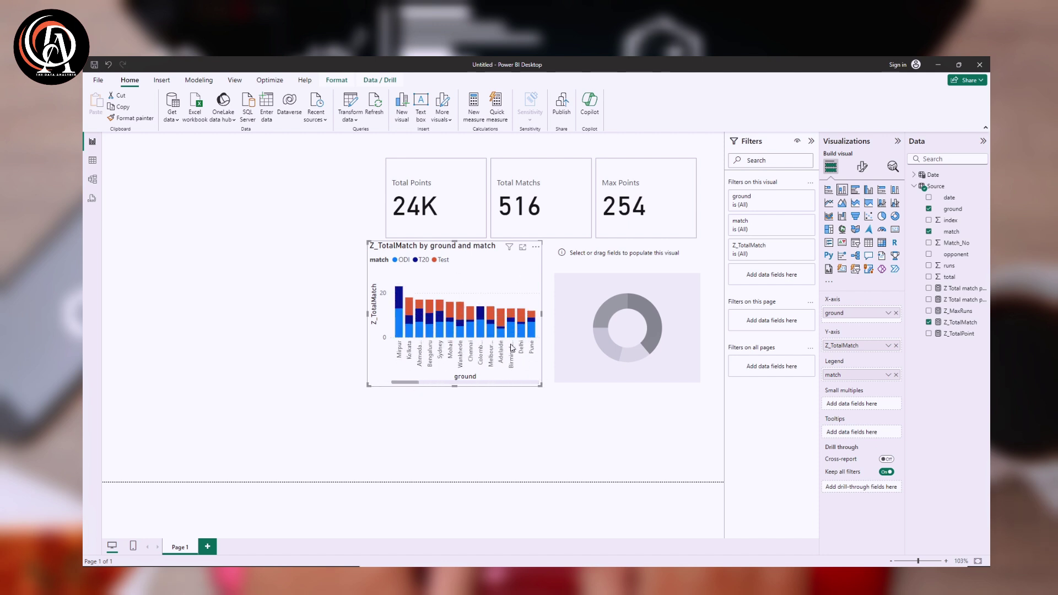
{"action": "left_click", "coordinate": [779, 209]}
{"action": "left_click", "coordinate": [786, 229]}
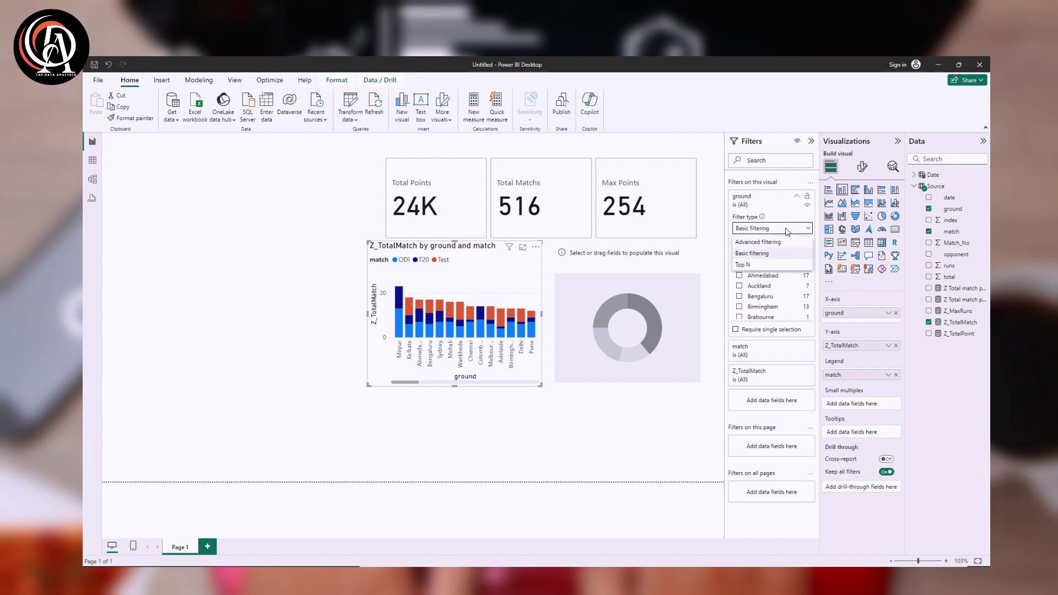
{"action": "left_click", "coordinate": [762, 270]}
{"action": "left_click", "coordinate": [802, 254]}
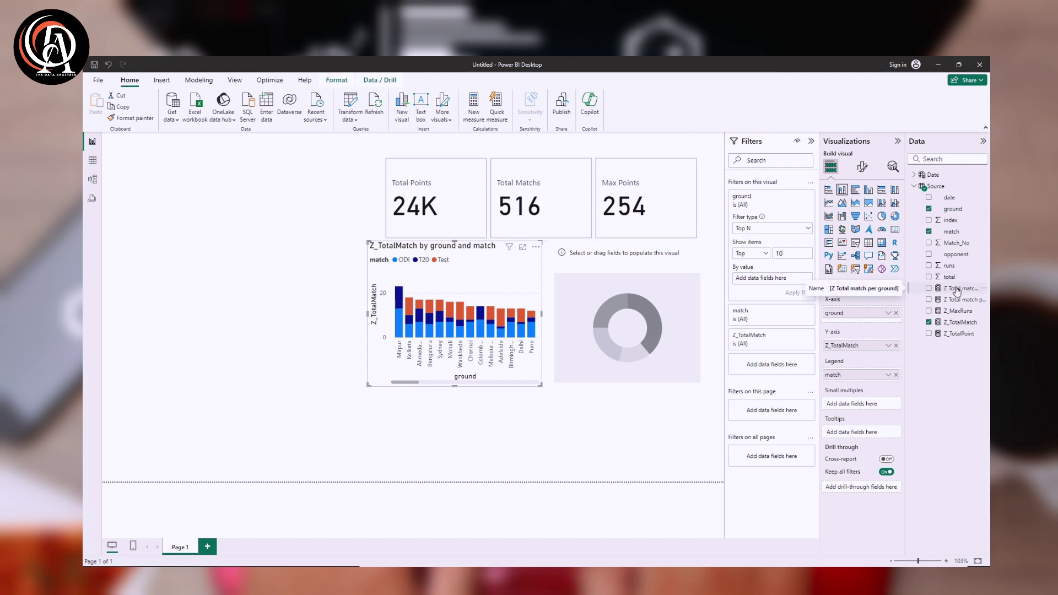
{"action": "left_click_drag", "start_coordinate": [955, 290], "coordinate": [771, 278]}
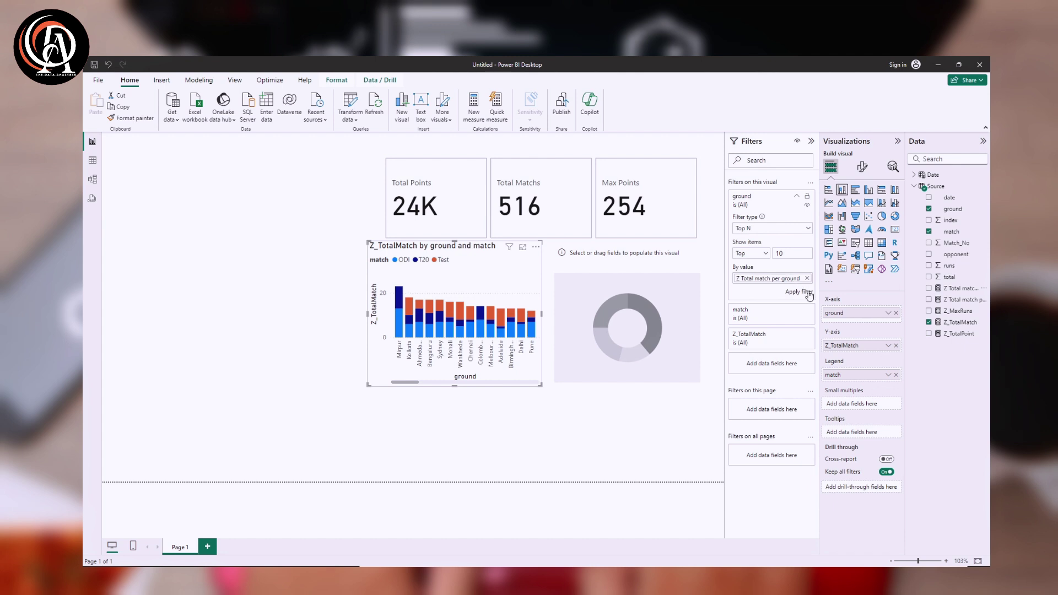
{"action": "left_click", "coordinate": [806, 293]}
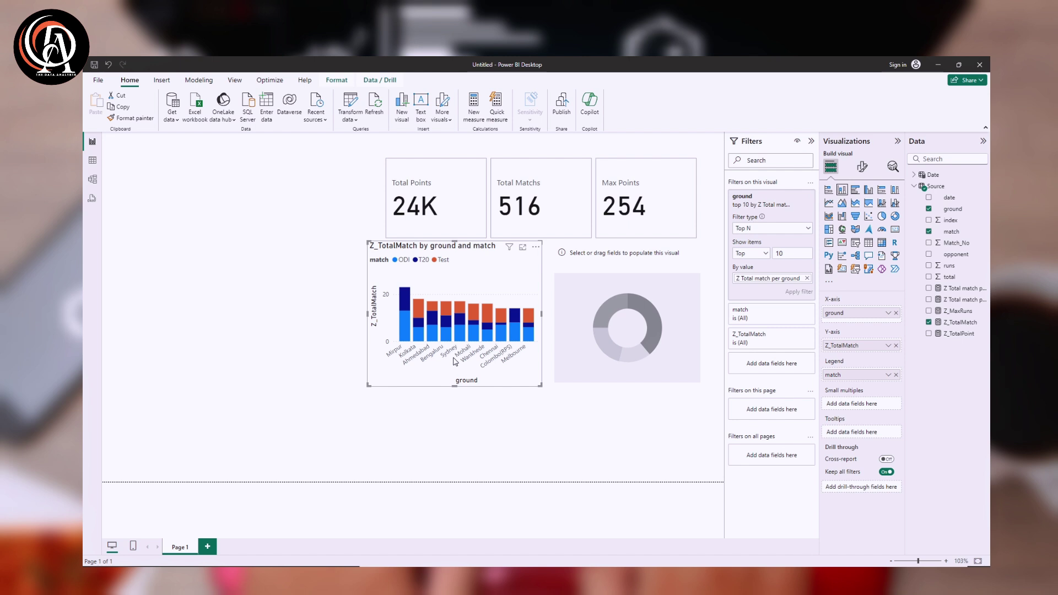
Set opponent as the donut chart's legend and Z_TotalMatch as its values, and check that measure's formula.
{"action": "left_click", "coordinate": [564, 345]}
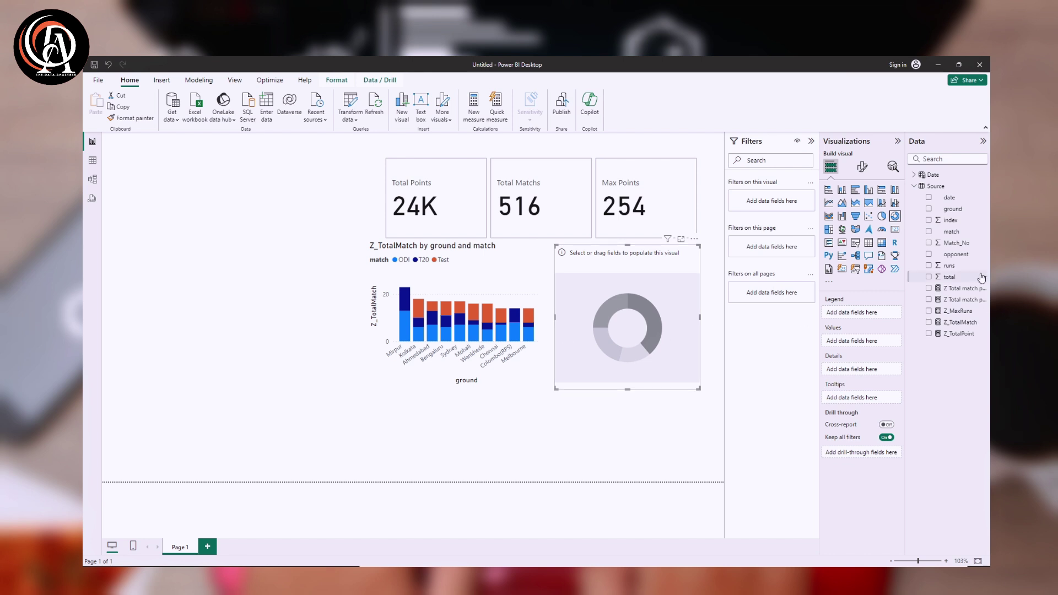
{"action": "left_click_drag", "start_coordinate": [968, 255], "coordinate": [877, 321]}
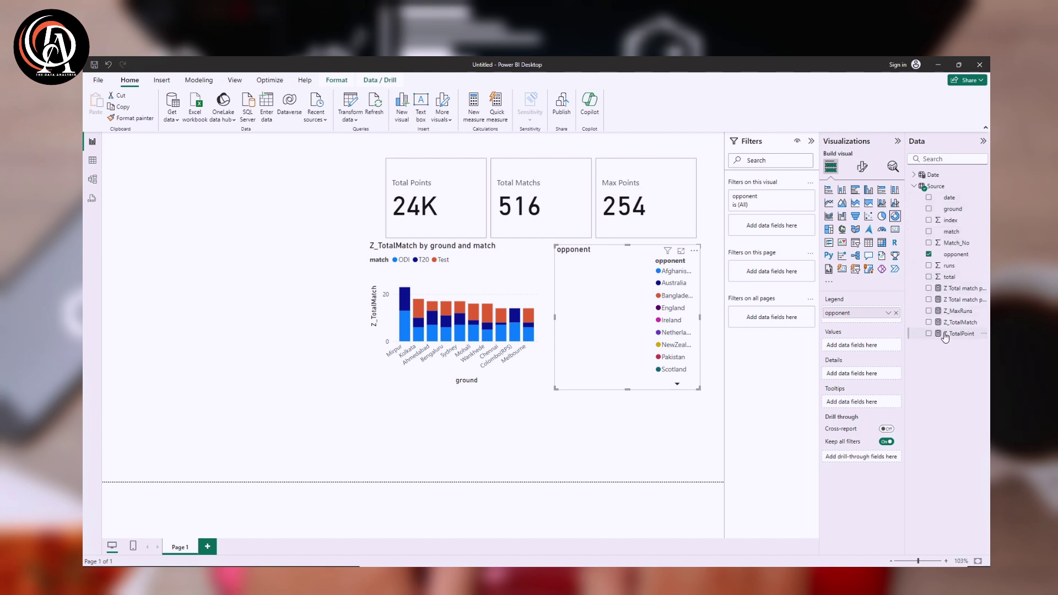
{"action": "left_click_drag", "start_coordinate": [961, 322], "coordinate": [870, 353]}
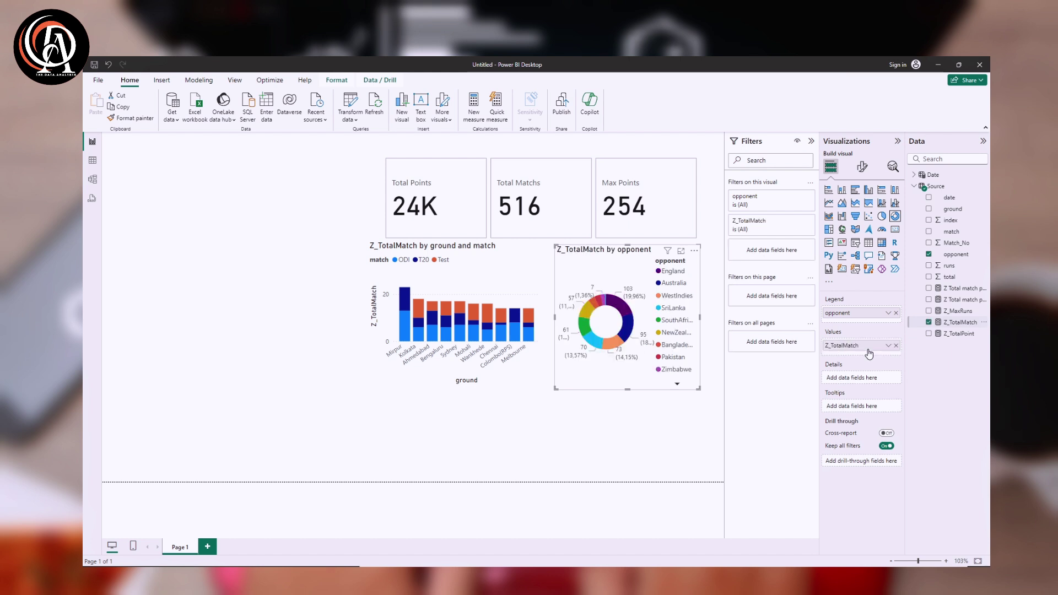
{"action": "left_click", "coordinate": [961, 322]}
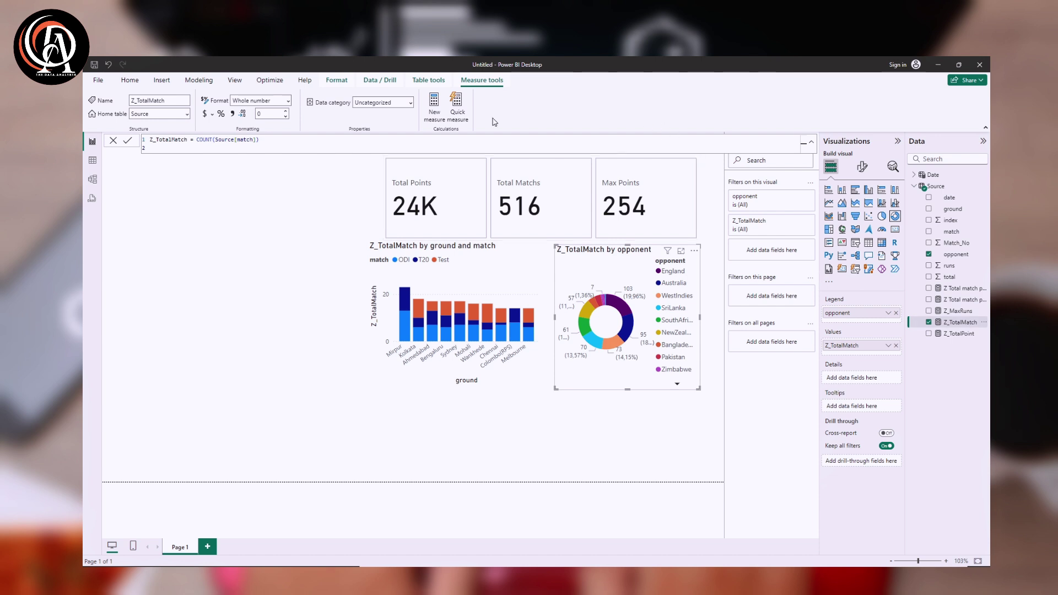
{"action": "left_click", "coordinate": [586, 356]}
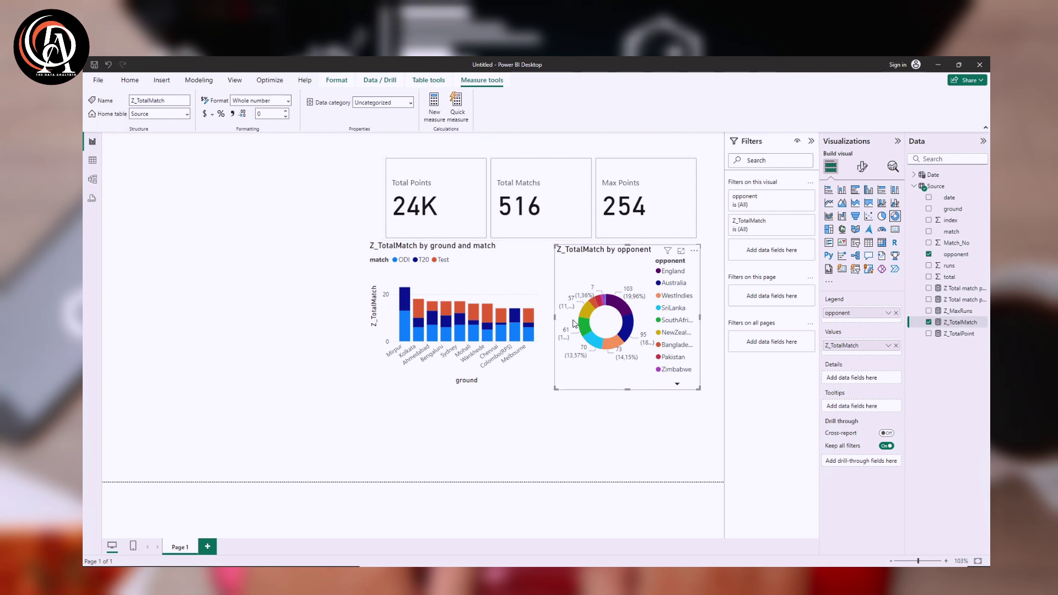
Widen the donut chart leftwards to meet the column chart and page through its opponent legend.
{"action": "left_click_drag", "start_coordinate": [554, 318], "coordinate": [535, 318]}
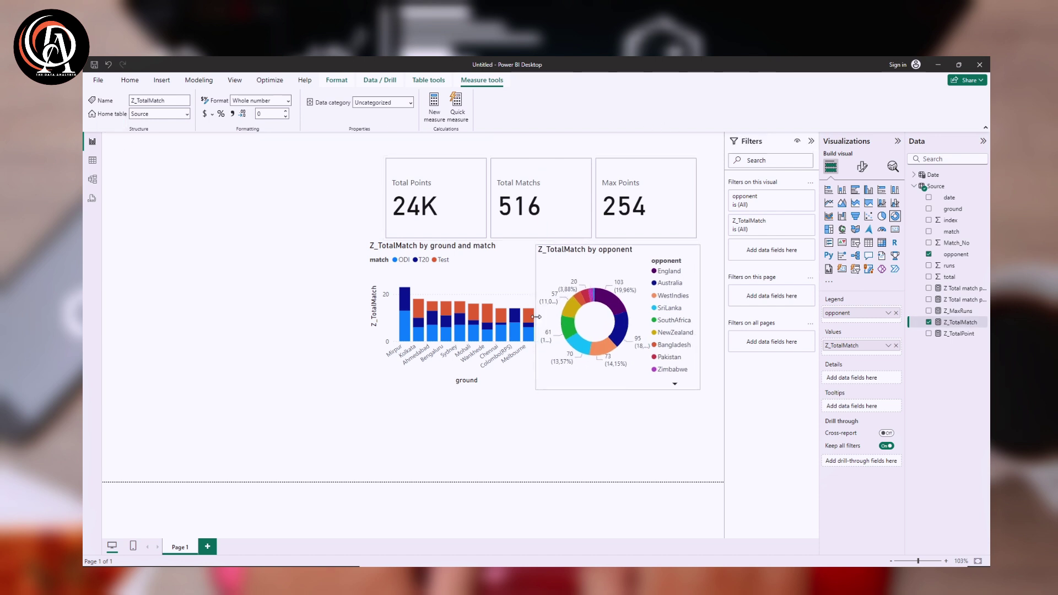
{"action": "left_click", "coordinate": [674, 387]}
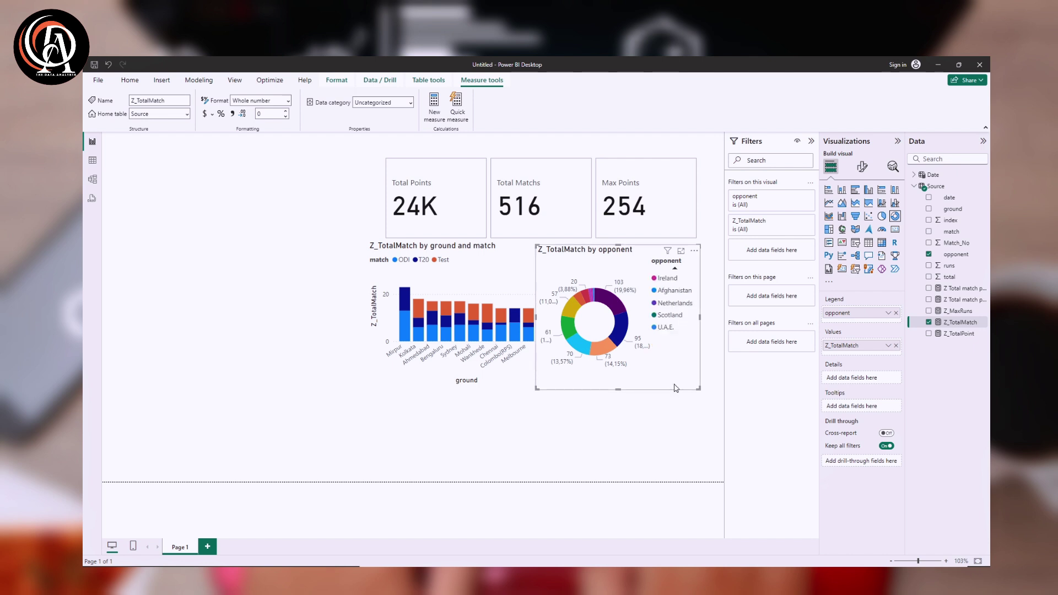
{"action": "left_click", "coordinate": [675, 271]}
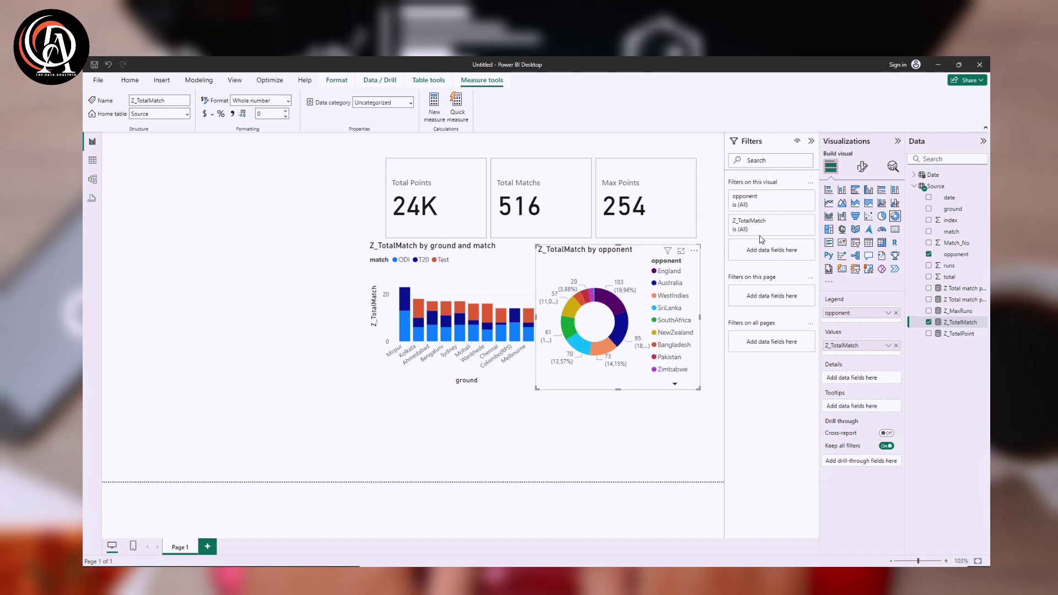
Filter the donut's opponent field with a Top N filter of 10 by Z_TotalMatch and shorten the donut to the column chart's lower edge.
{"action": "left_click", "coordinate": [770, 209]}
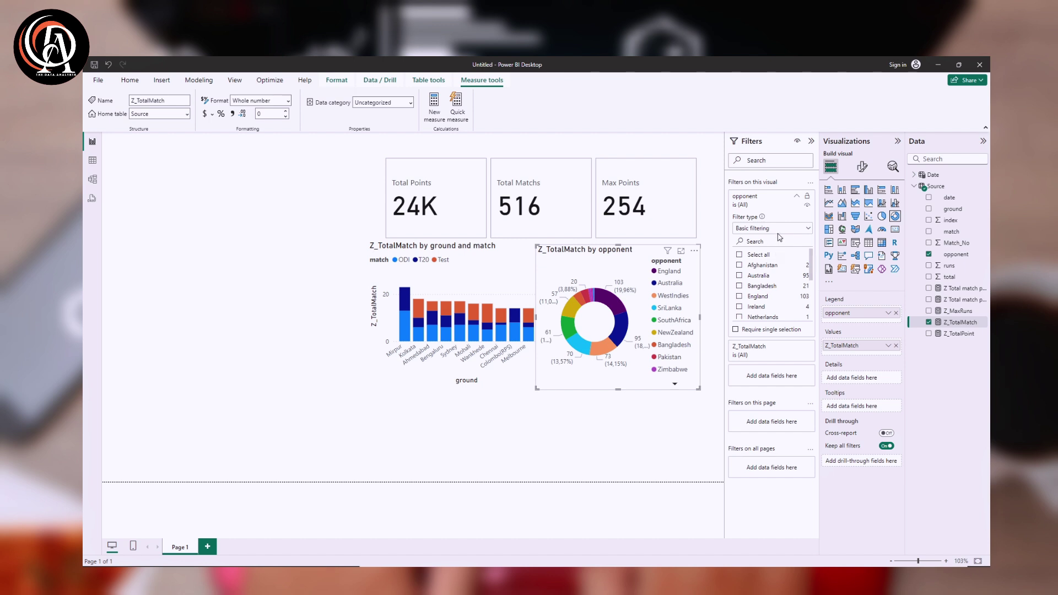
{"action": "left_click", "coordinate": [781, 228]}
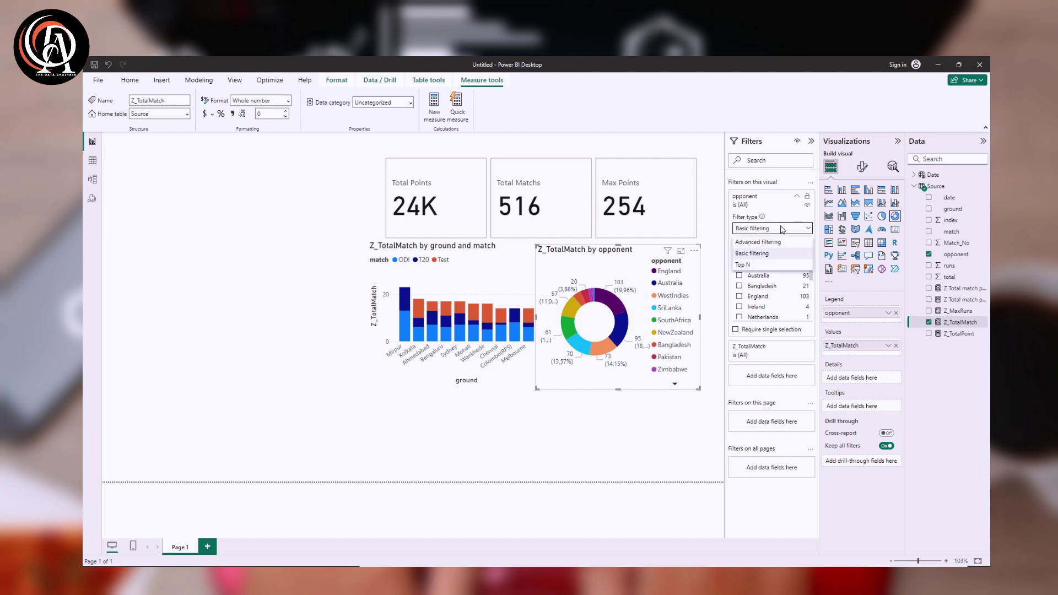
{"action": "left_click", "coordinate": [766, 265]}
{"action": "left_click", "coordinate": [783, 250]}
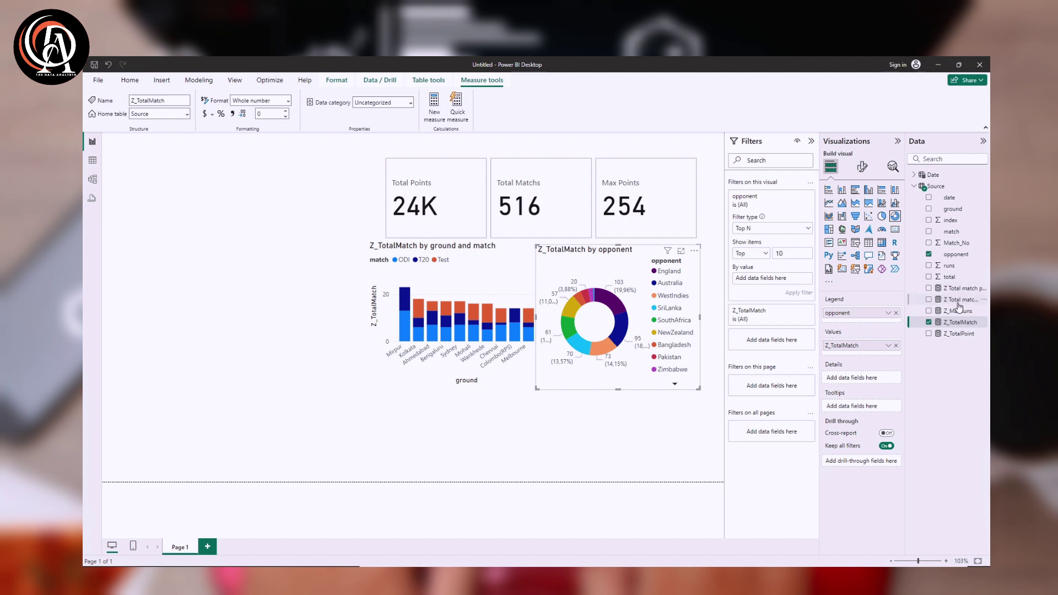
{"action": "left_click_drag", "start_coordinate": [961, 323], "coordinate": [789, 279]}
{"action": "left_click", "coordinate": [800, 292]}
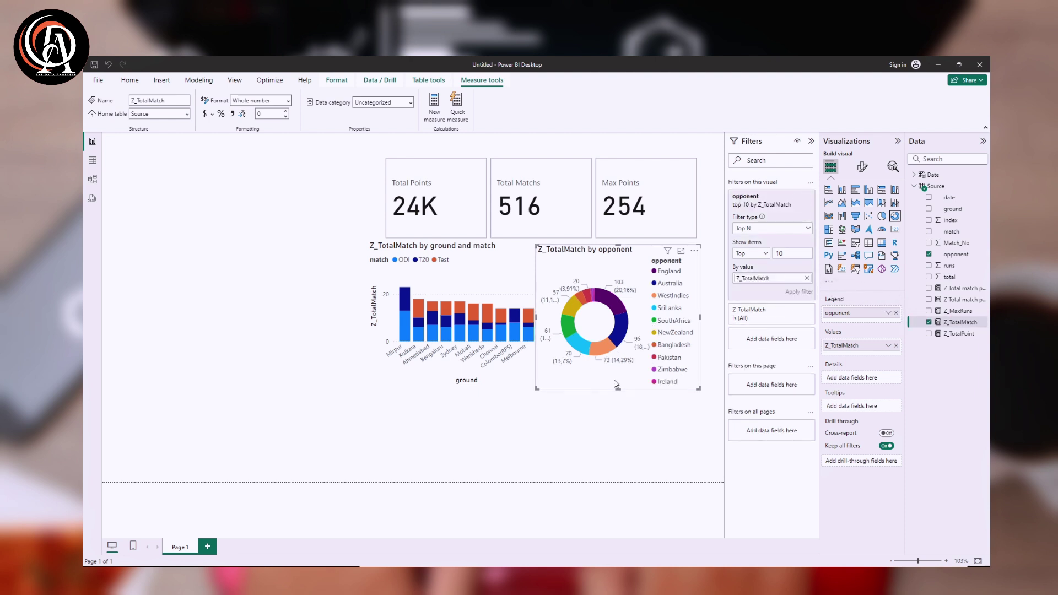
{"action": "left_click_drag", "start_coordinate": [617, 389], "coordinate": [621, 389]}
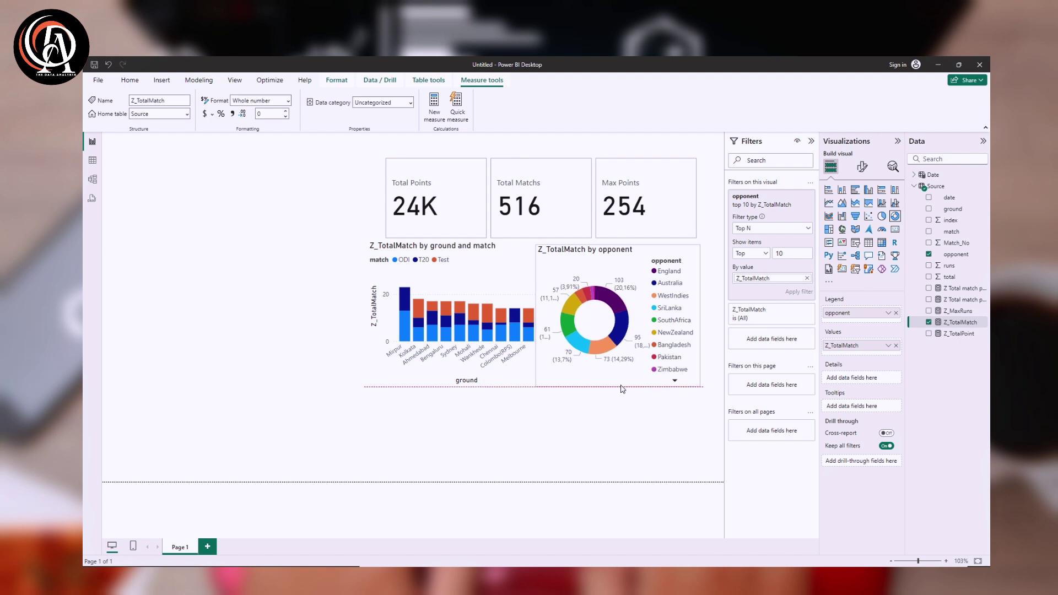
{"action": "left_click", "coordinate": [630, 427]}
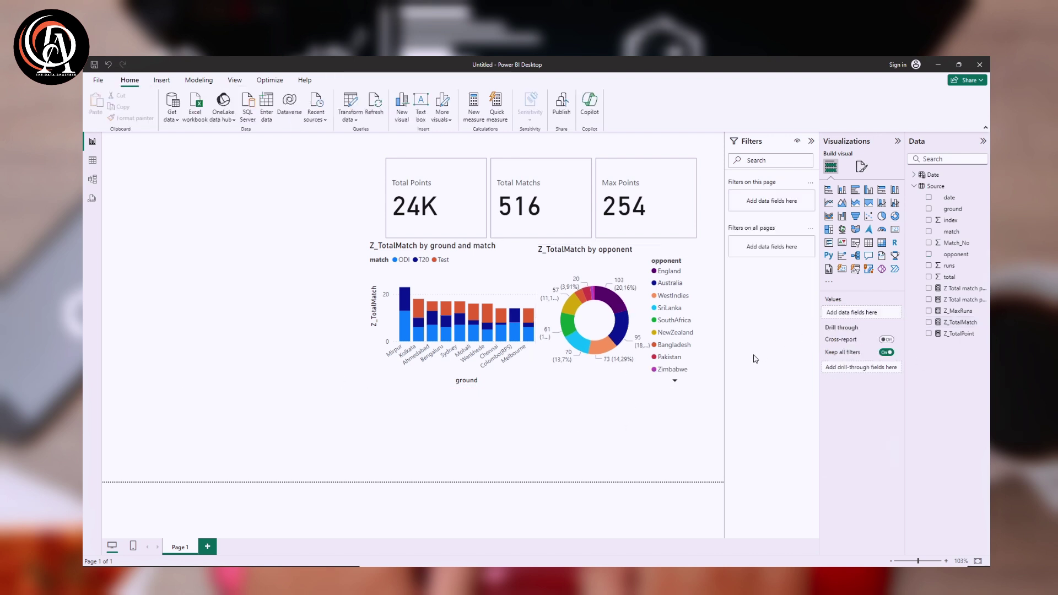
Insert an area chart below the column chart, reduce its height and stretch it across to the donut chart's right edge.
{"action": "left_click", "coordinate": [841, 205]}
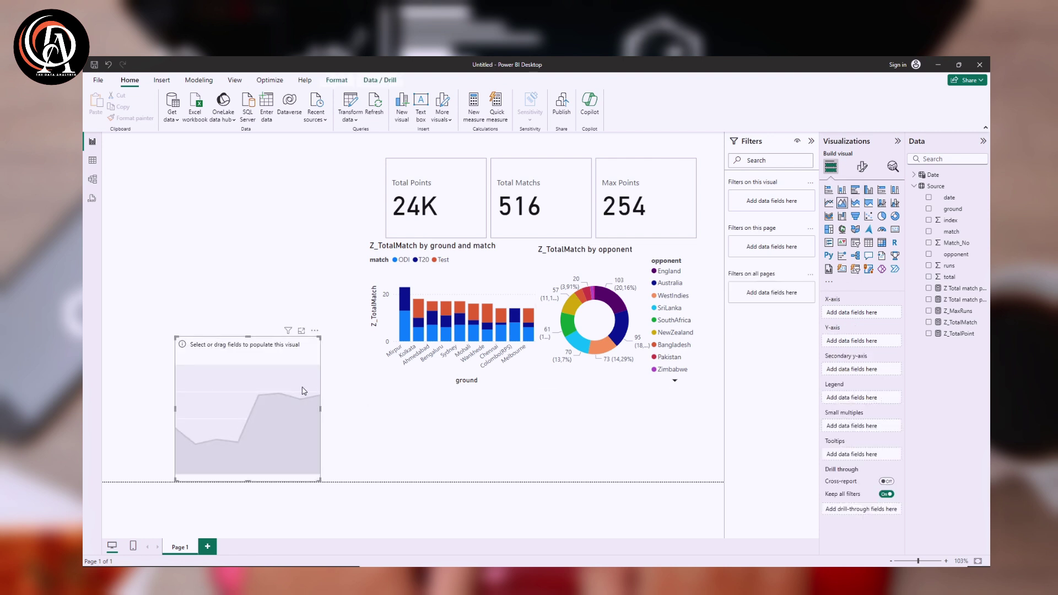
{"action": "left_click_drag", "start_coordinate": [285, 396], "coordinate": [484, 397]}
{"action": "left_click_drag", "start_coordinate": [447, 364], "coordinate": [442, 396]}
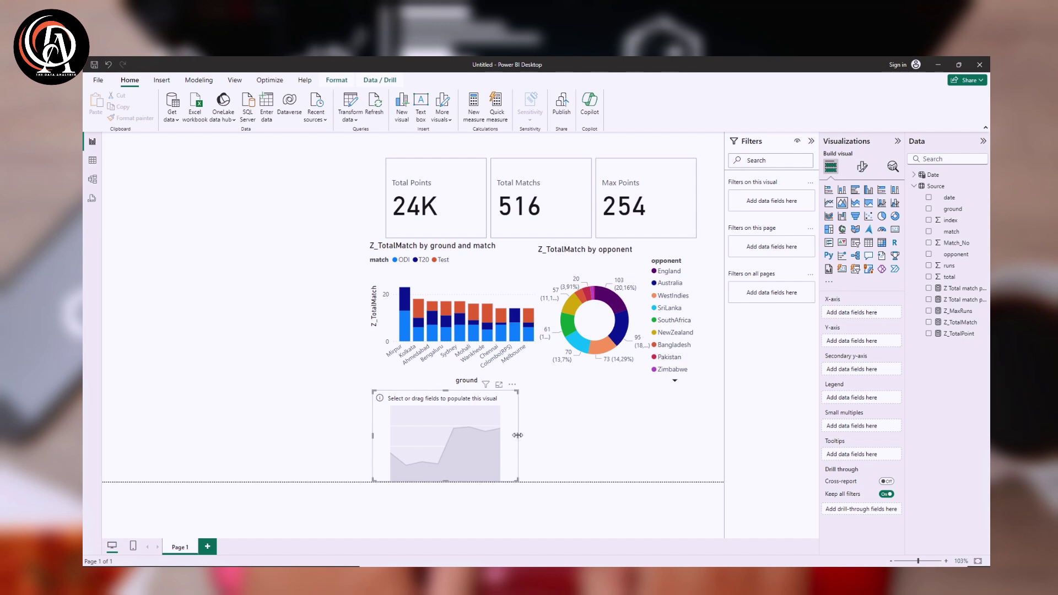
{"action": "left_click_drag", "start_coordinate": [518, 437], "coordinate": [700, 435]}
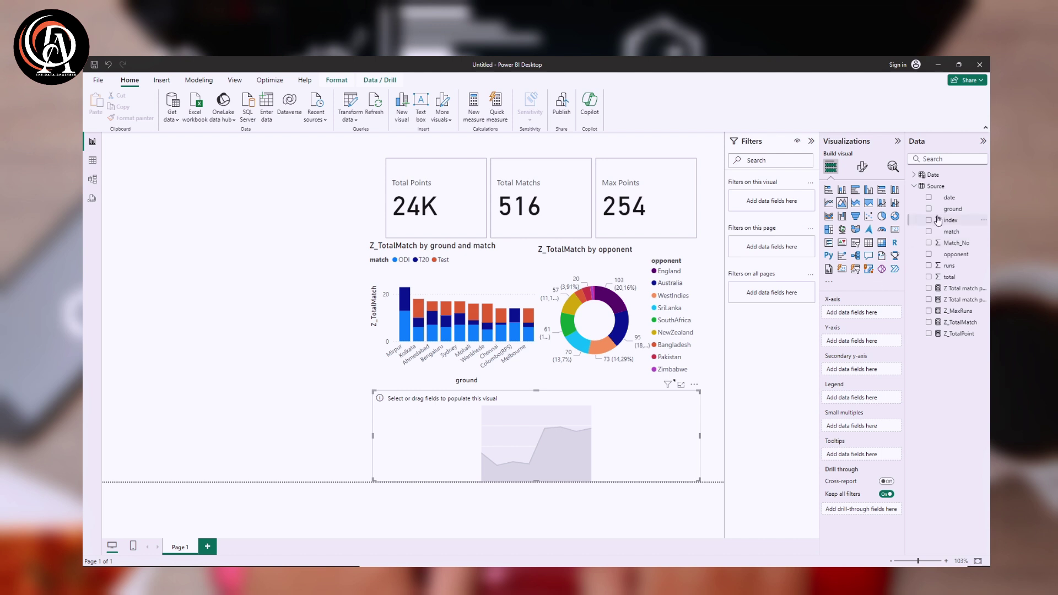
Add a calculated column to the Date table with the formula Year = YEAR('Date'[Date]), copied from the measures text file, and check its values.
{"action": "left_click", "coordinate": [914, 186]}
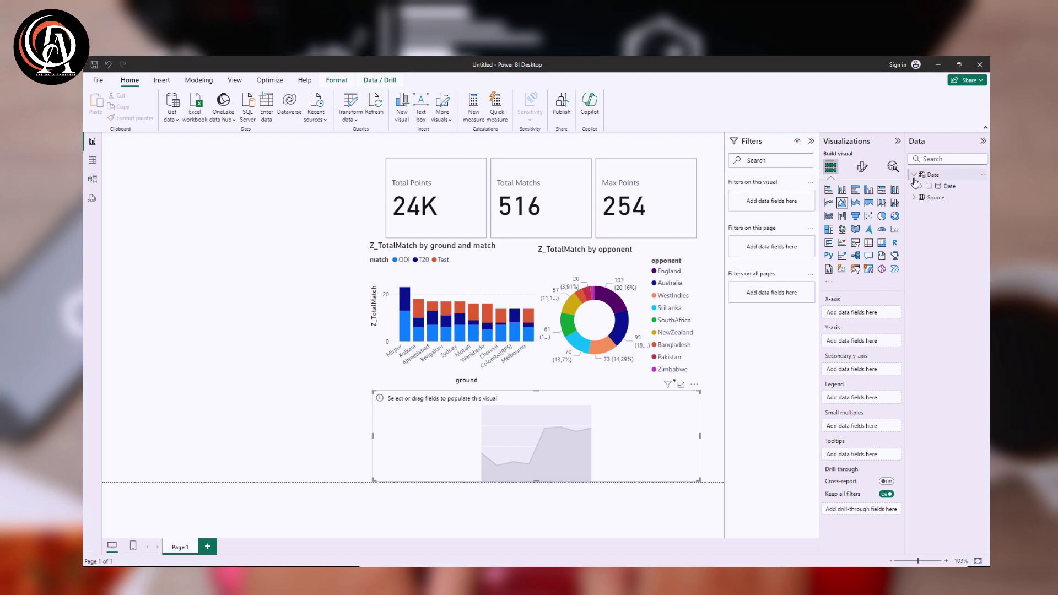
{"action": "left_click", "coordinate": [928, 175]}
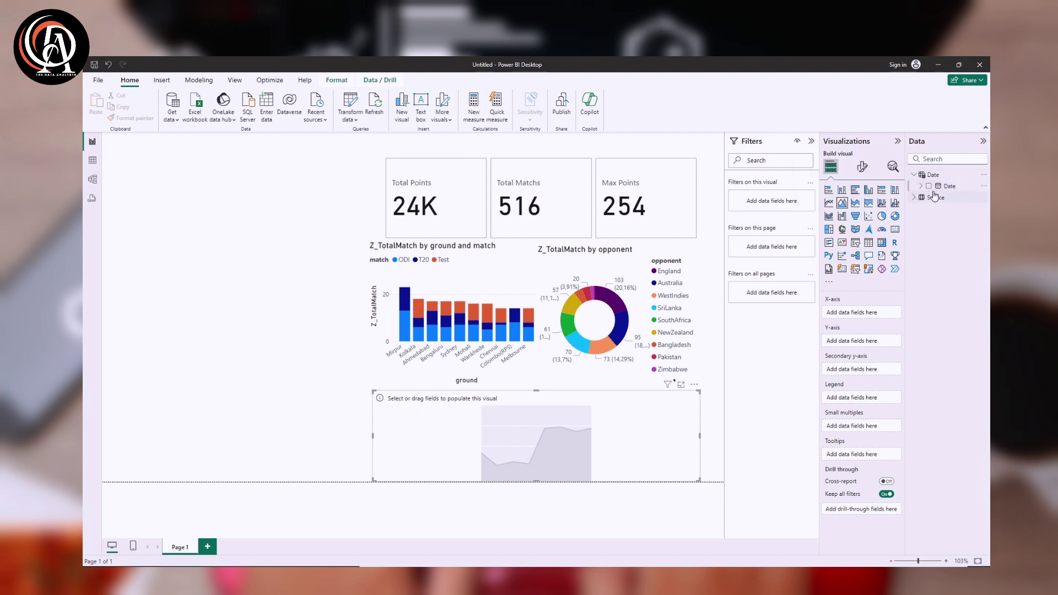
{"action": "left_click", "coordinate": [97, 167]}
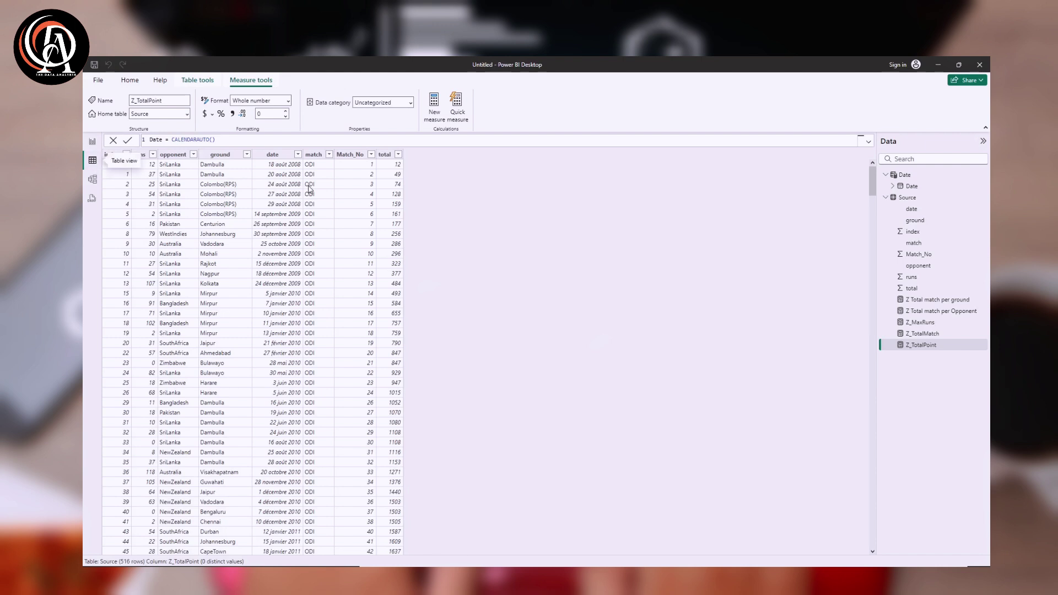
{"action": "left_click", "coordinate": [931, 179]}
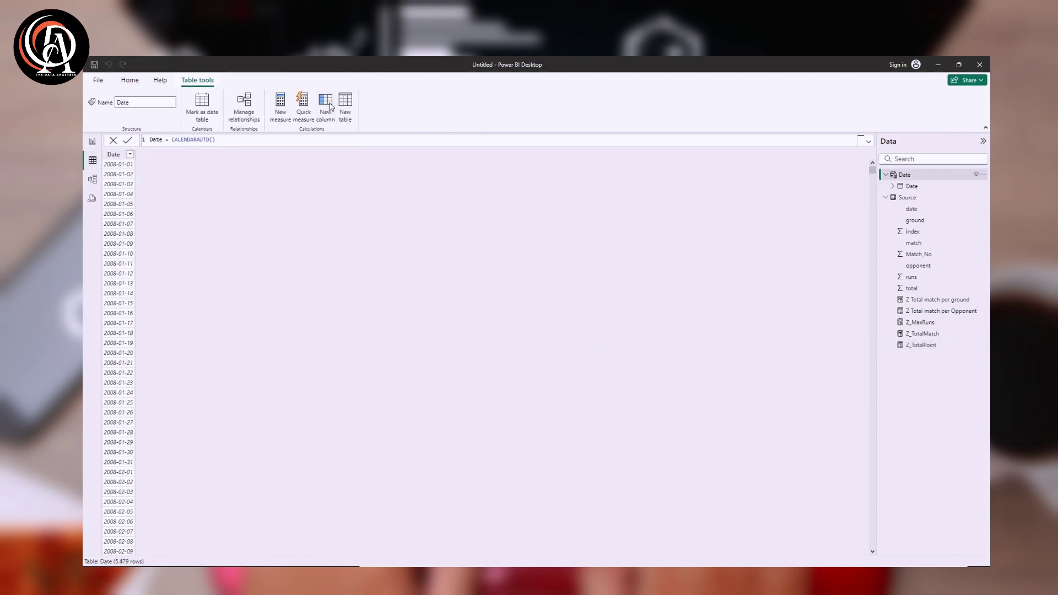
{"action": "left_click", "coordinate": [326, 105]}
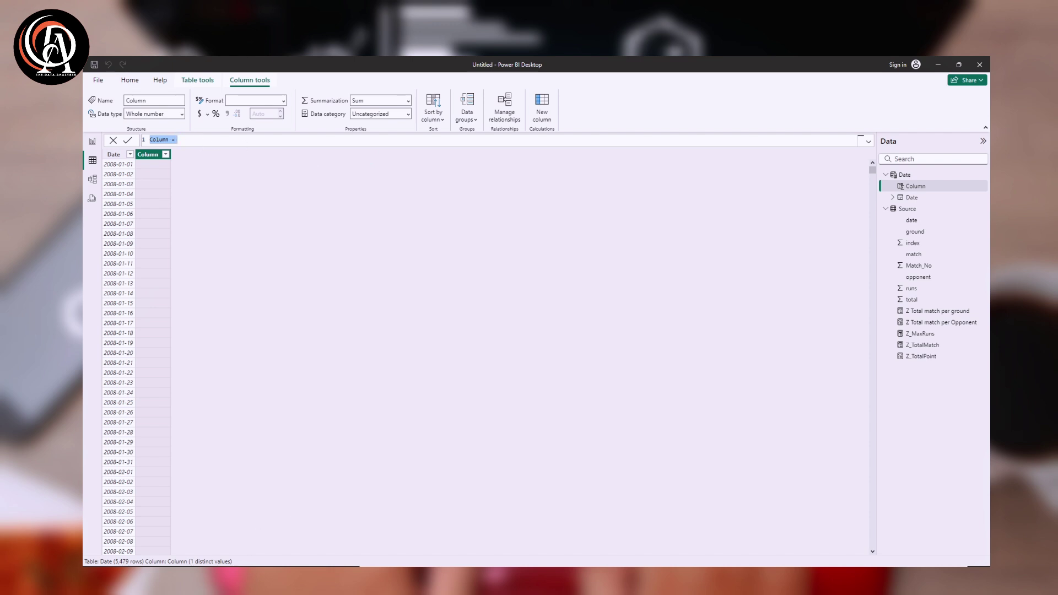
{"action": "key", "text": "alt+Tab"}
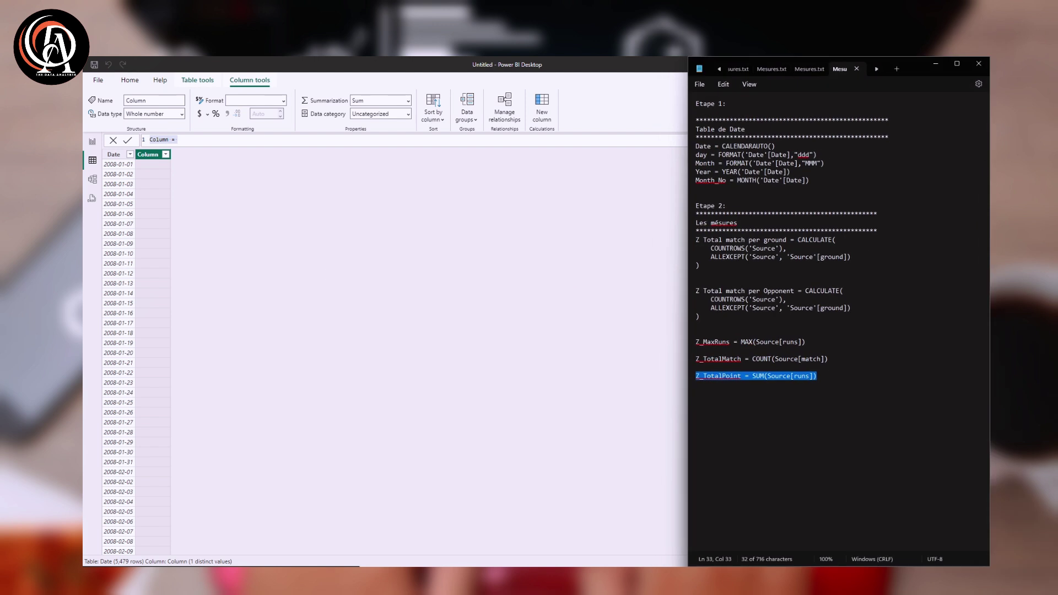
{"action": "left_click_drag", "start_coordinate": [807, 174], "coordinate": [697, 178]}
{"action": "key", "text": "ctrl+c"}
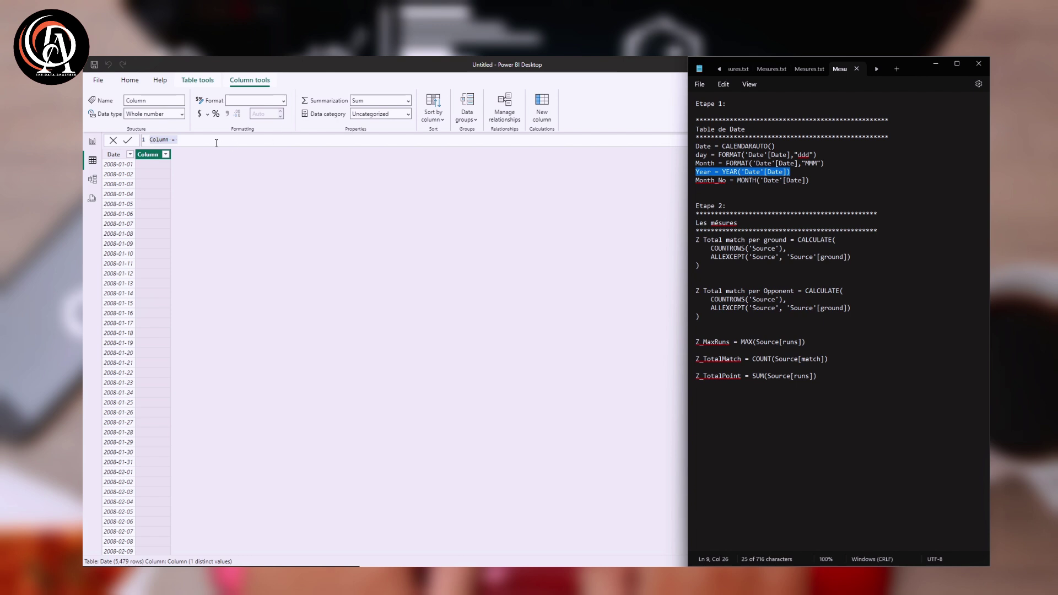
{"action": "left_click_drag", "start_coordinate": [213, 141], "coordinate": [118, 142]}
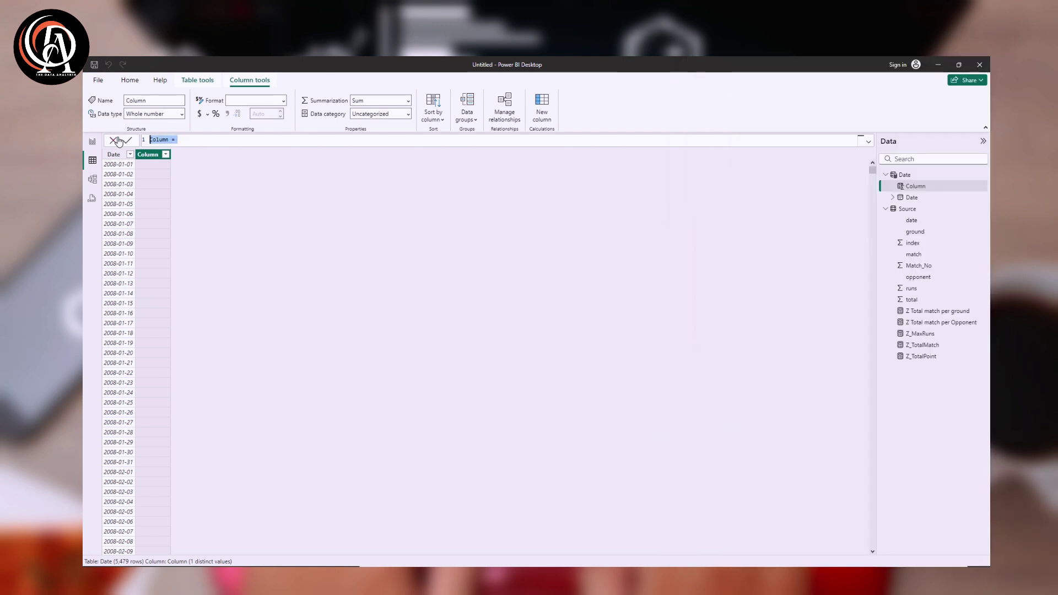
{"action": "key", "text": "ctrl+v"}
{"action": "left_click", "coordinate": [126, 141]}
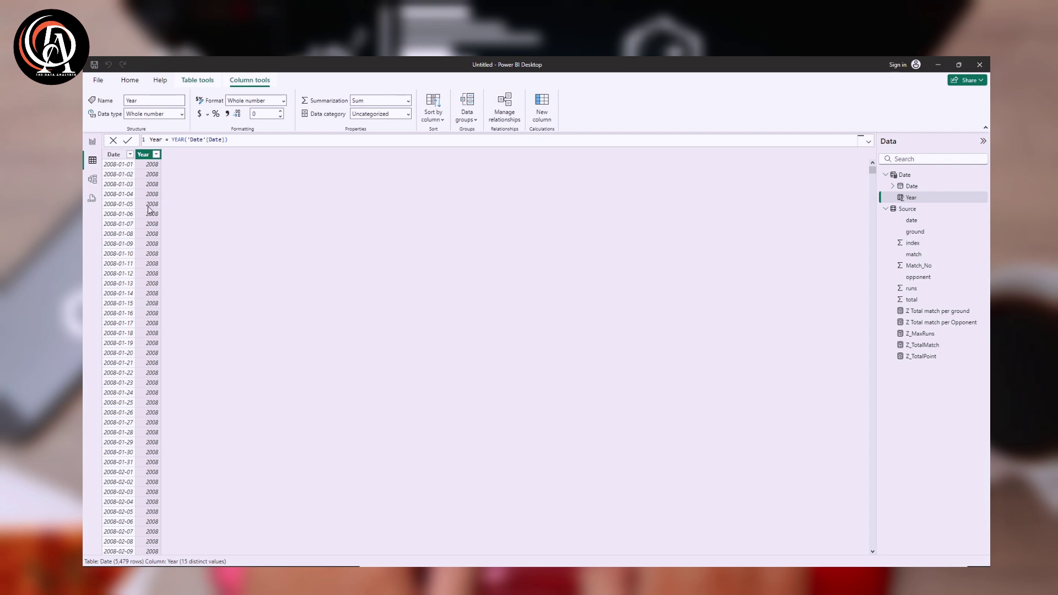
{"action": "scroll", "coordinate": [145, 264], "scroll_direction": "down", "scroll_amount": 2}
{"action": "scroll", "coordinate": [147, 256], "scroll_direction": "up", "scroll_amount": 2}
Return to the report and set Year as the area chart's X-axis and Z_TotalPoint as its Y-axis.
{"action": "left_click", "coordinate": [92, 144]}
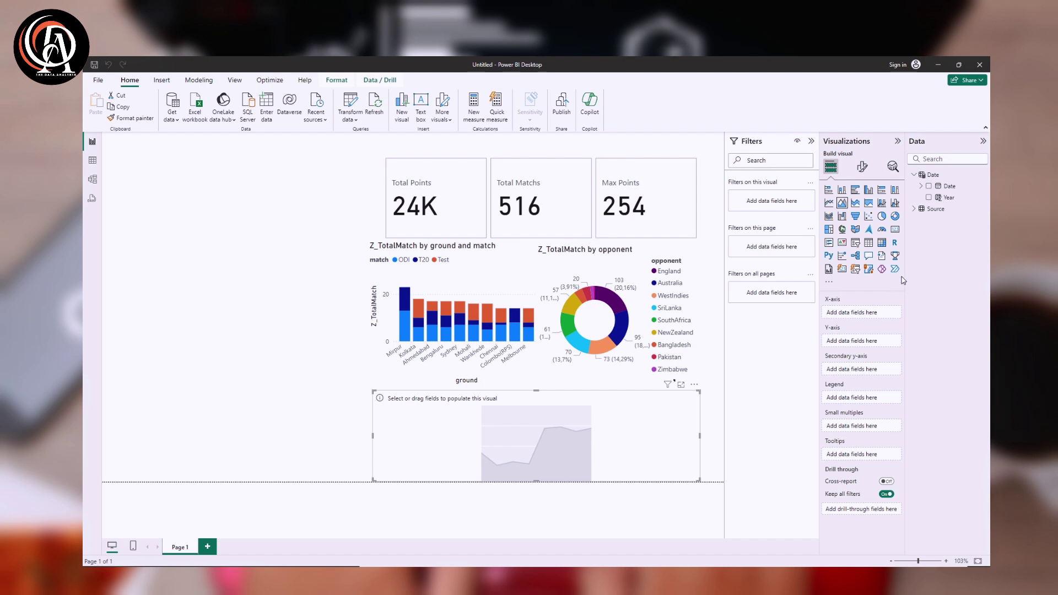
{"action": "left_click_drag", "start_coordinate": [944, 198], "coordinate": [861, 319]}
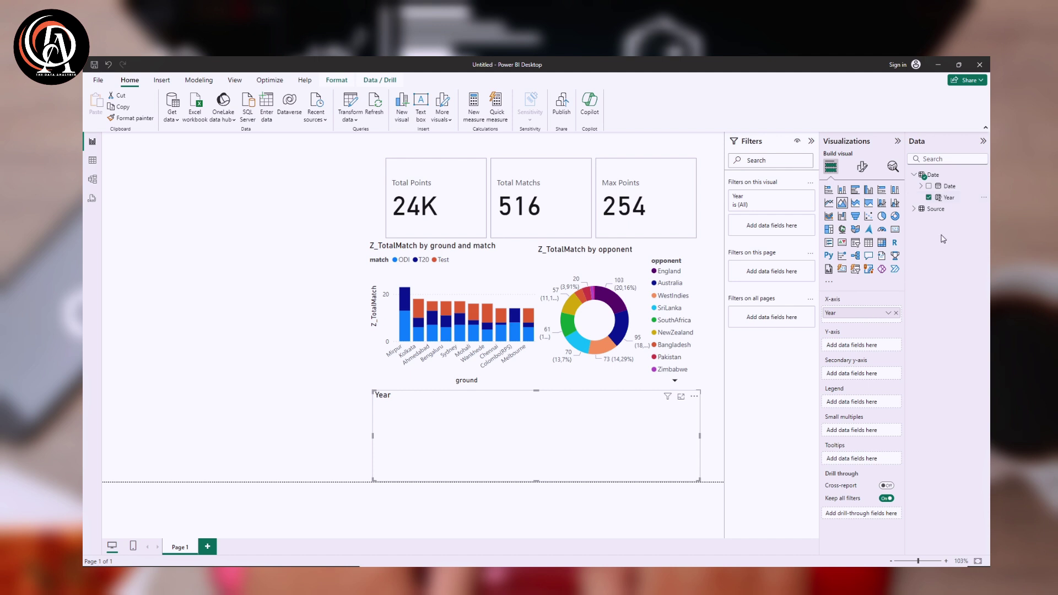
{"action": "left_click", "coordinate": [914, 209]}
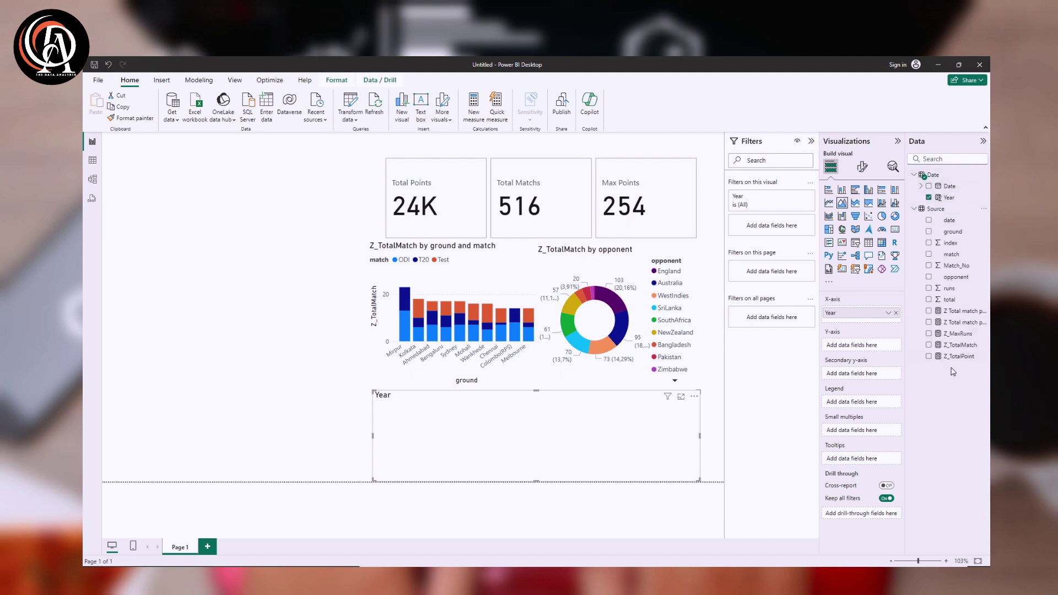
{"action": "left_click_drag", "start_coordinate": [972, 357], "coordinate": [875, 349]}
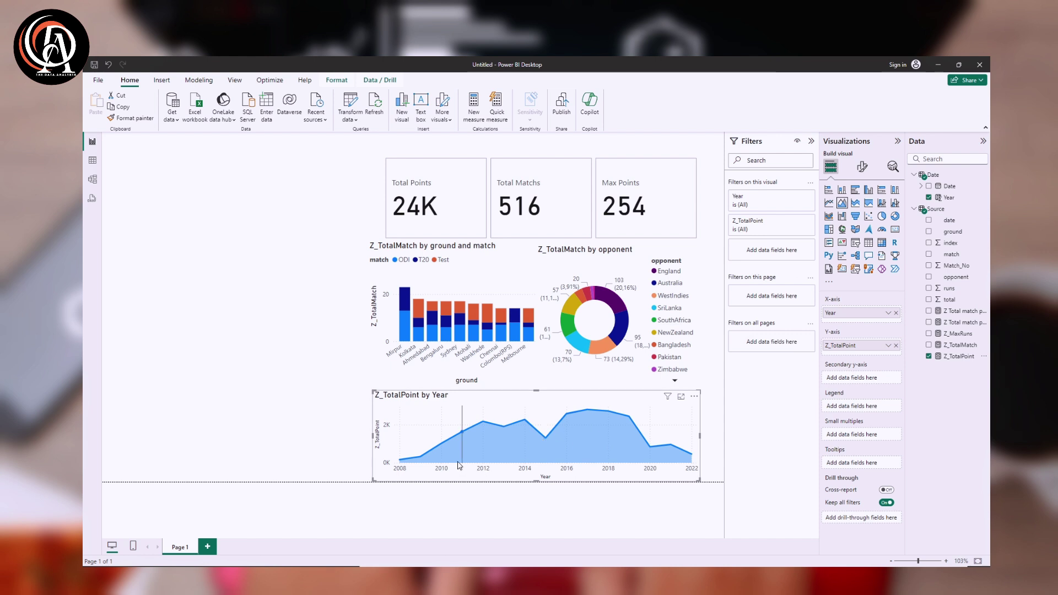
{"action": "mouse_move", "coordinate": [545, 433]}
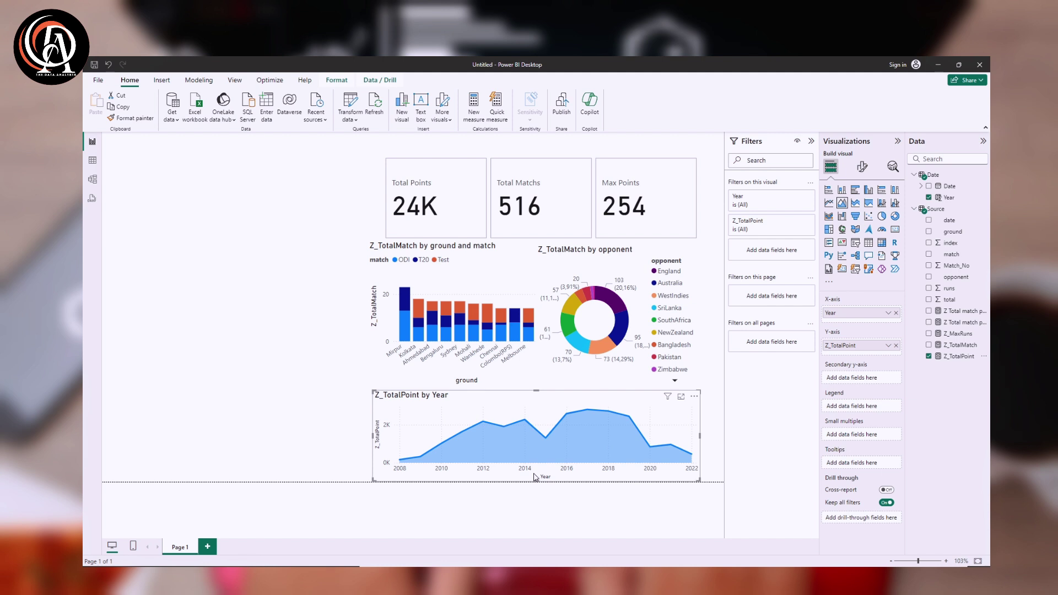
Insert a slicer in the page's upper-left corner, shrink it to fit beside the cards and assign the Date table's Date field.
{"action": "left_click", "coordinate": [389, 146]}
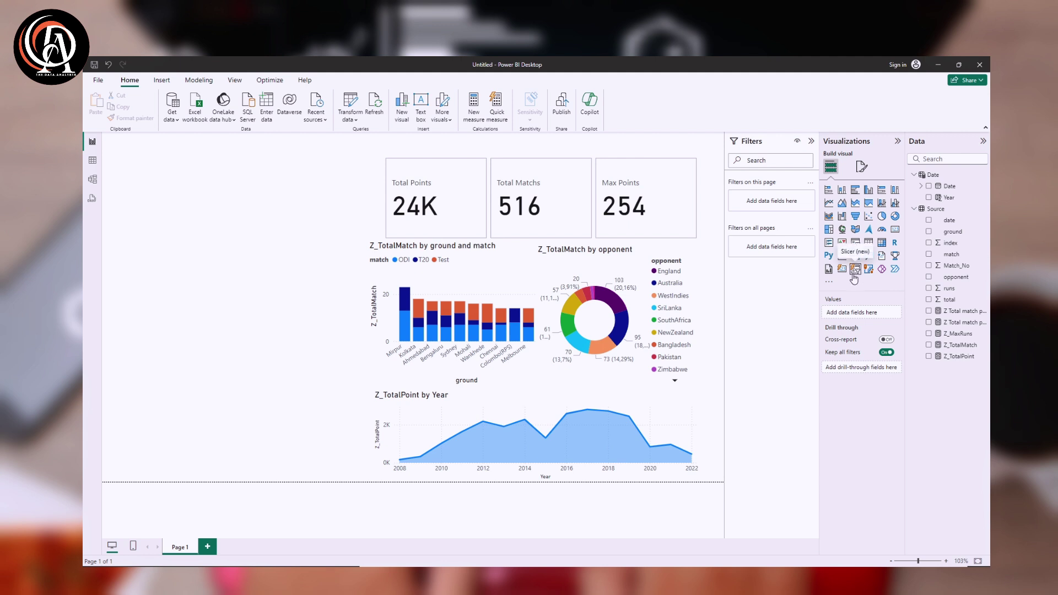
{"action": "left_click", "coordinate": [830, 284]}
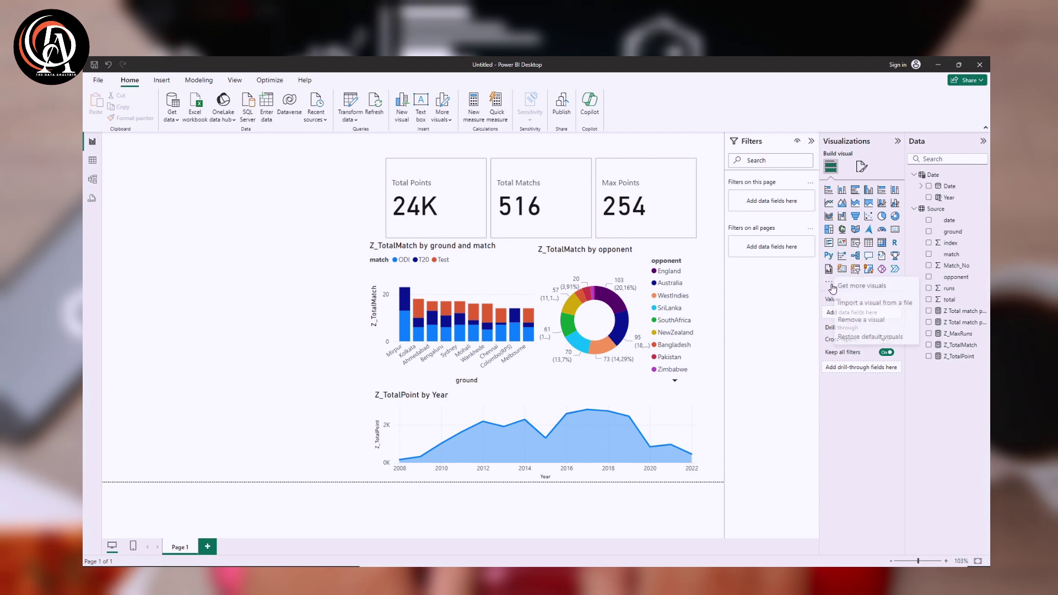
{"action": "left_click", "coordinate": [911, 267]}
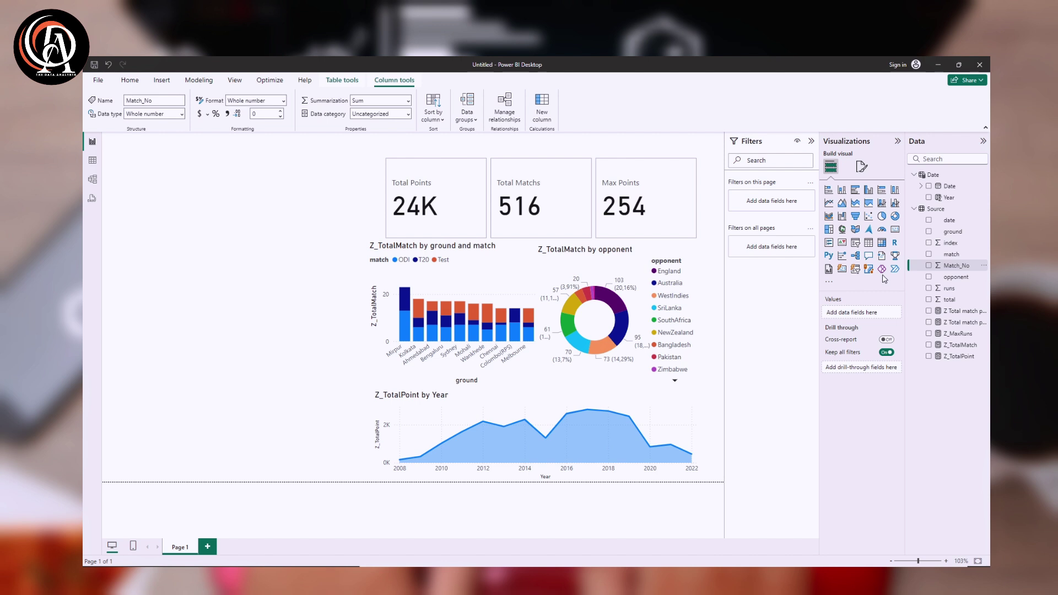
{"action": "left_click", "coordinate": [855, 242]}
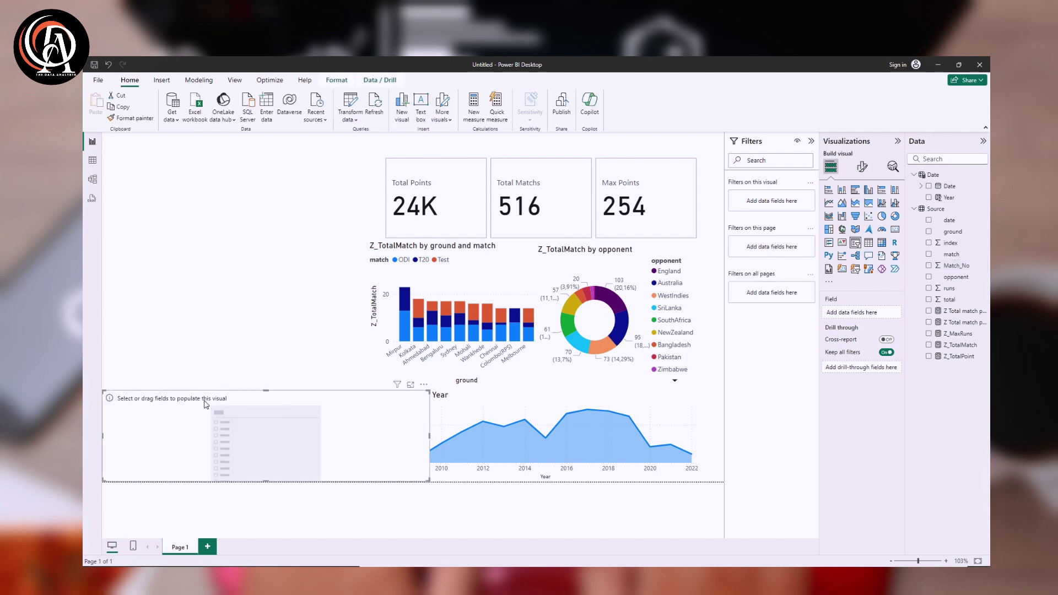
{"action": "left_click_drag", "start_coordinate": [205, 404], "coordinate": [205, 181]}
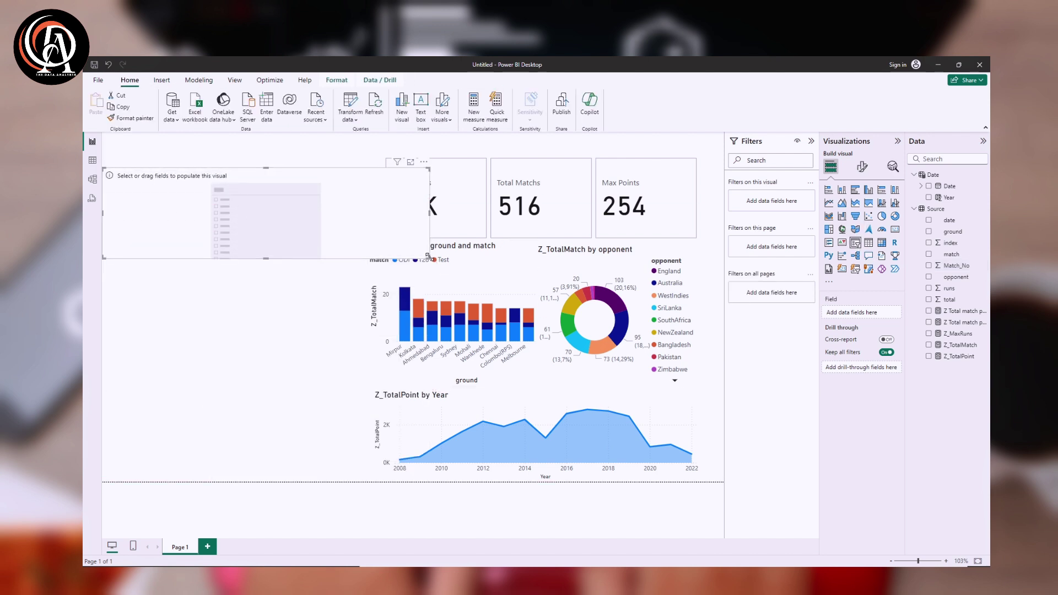
{"action": "left_click_drag", "start_coordinate": [428, 255], "coordinate": [295, 201]}
{"action": "left_click", "coordinate": [297, 215]}
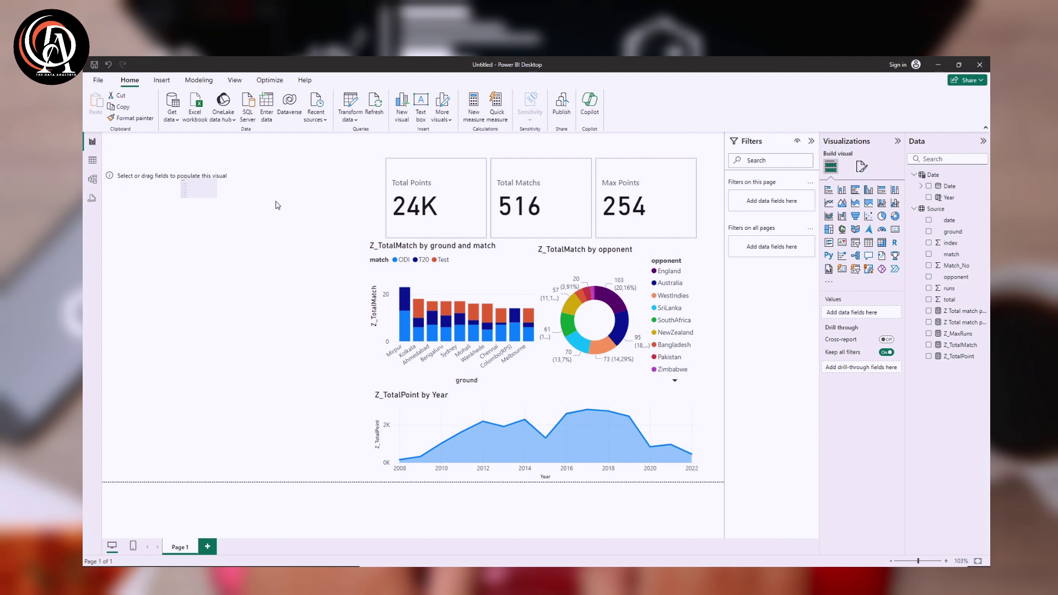
{"action": "left_click", "coordinate": [225, 194]}
{"action": "left_click_drag", "start_coordinate": [295, 196], "coordinate": [307, 235]}
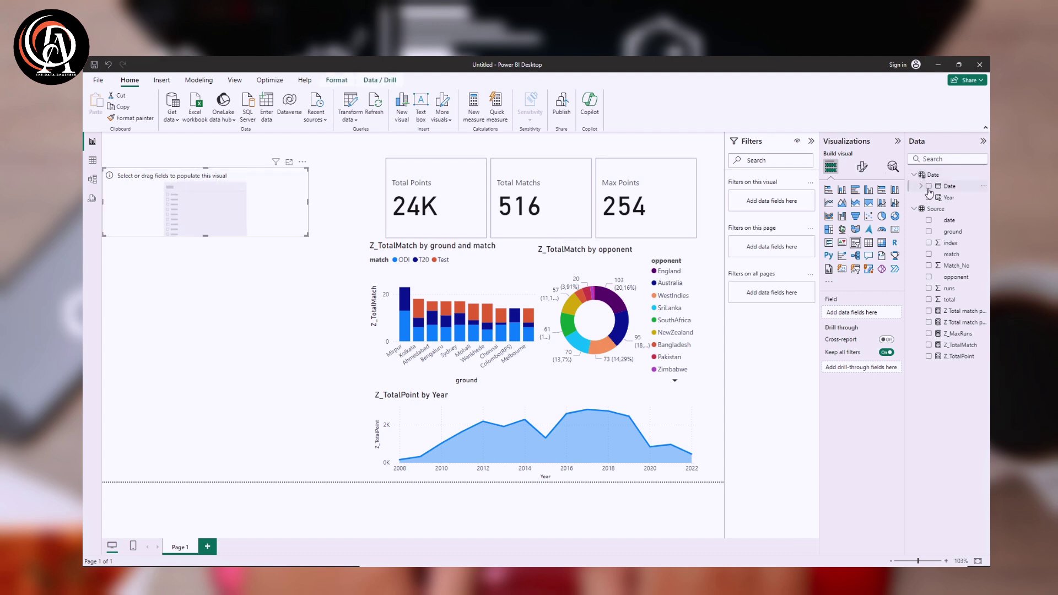
{"action": "left_click_drag", "start_coordinate": [942, 190], "coordinate": [852, 313]}
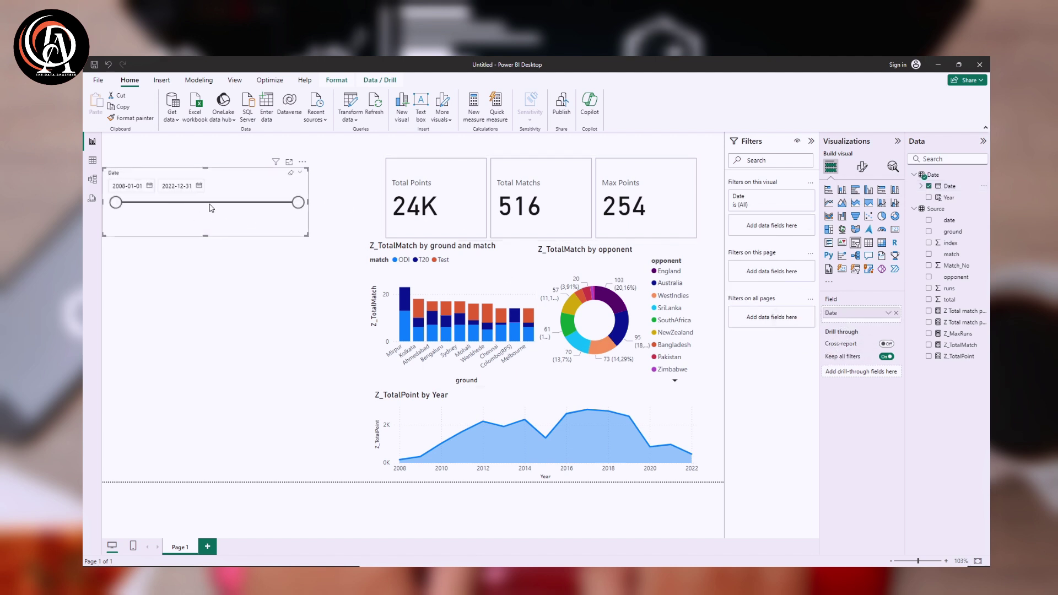
Try the Tile style on the Date slicer and return it to Between.
{"action": "left_click", "coordinate": [862, 168]}
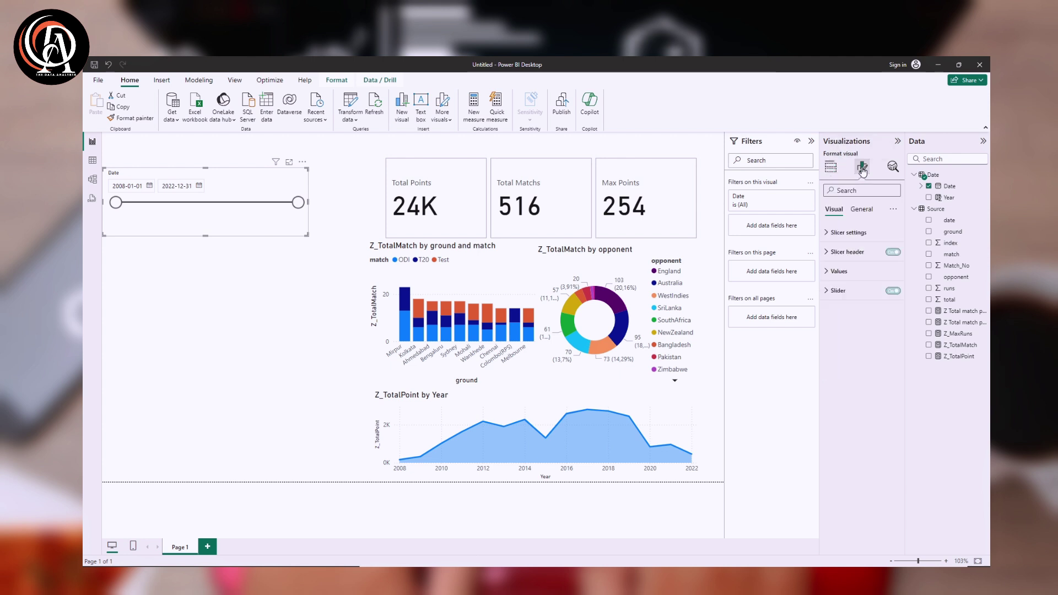
{"action": "left_click", "coordinate": [859, 237]}
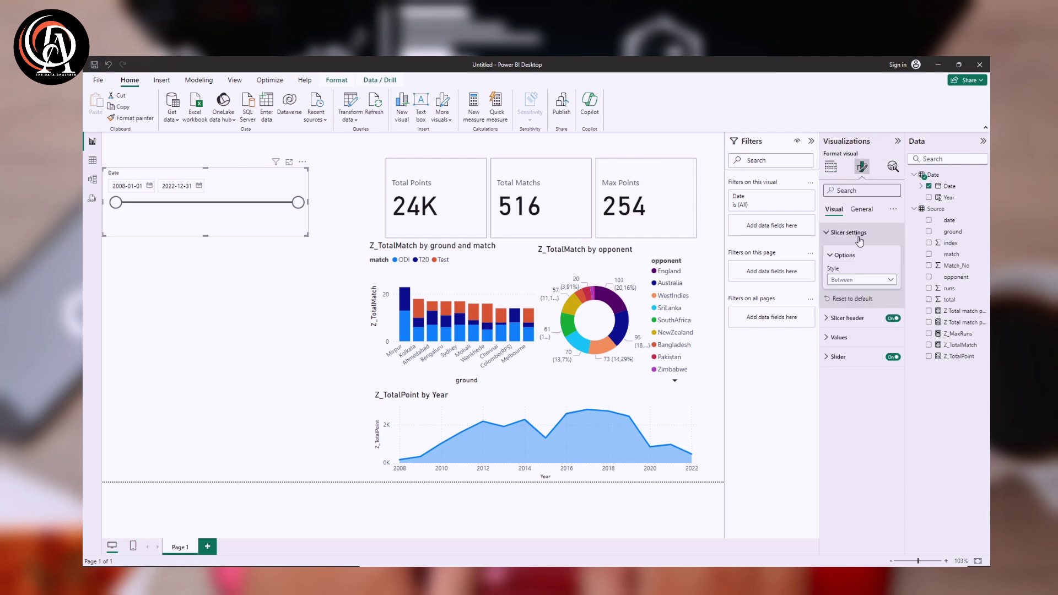
{"action": "left_click", "coordinate": [863, 279]}
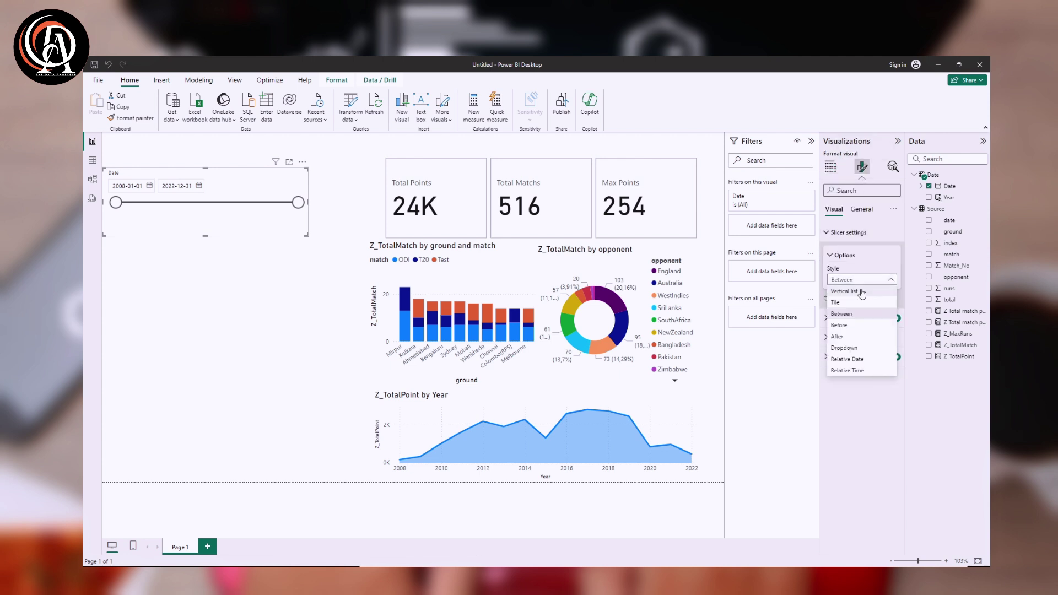
{"action": "left_click", "coordinate": [856, 303]}
{"action": "left_click", "coordinate": [859, 280]}
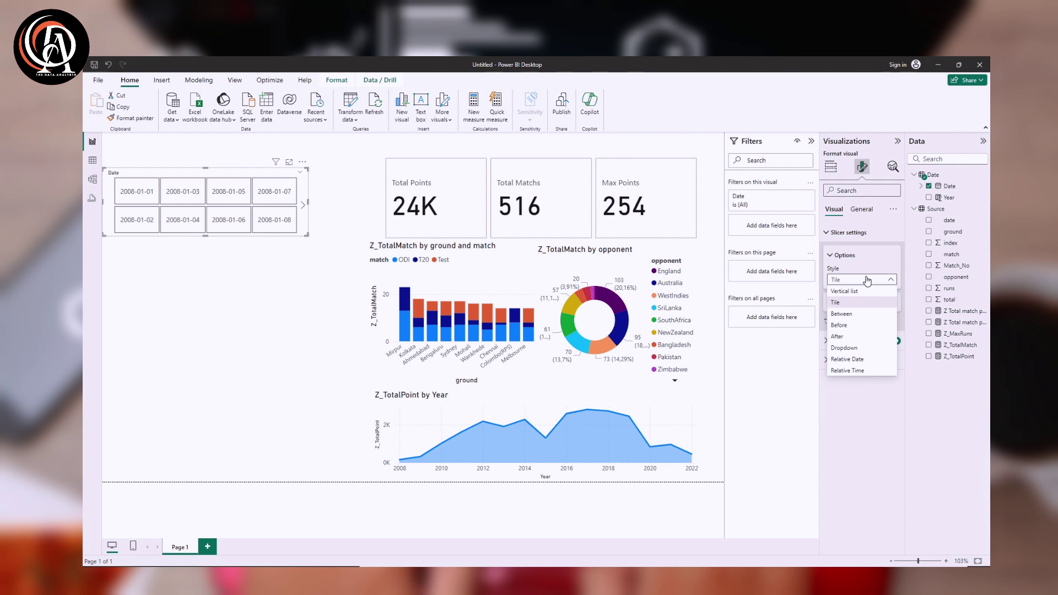
{"action": "left_click", "coordinate": [855, 315]}
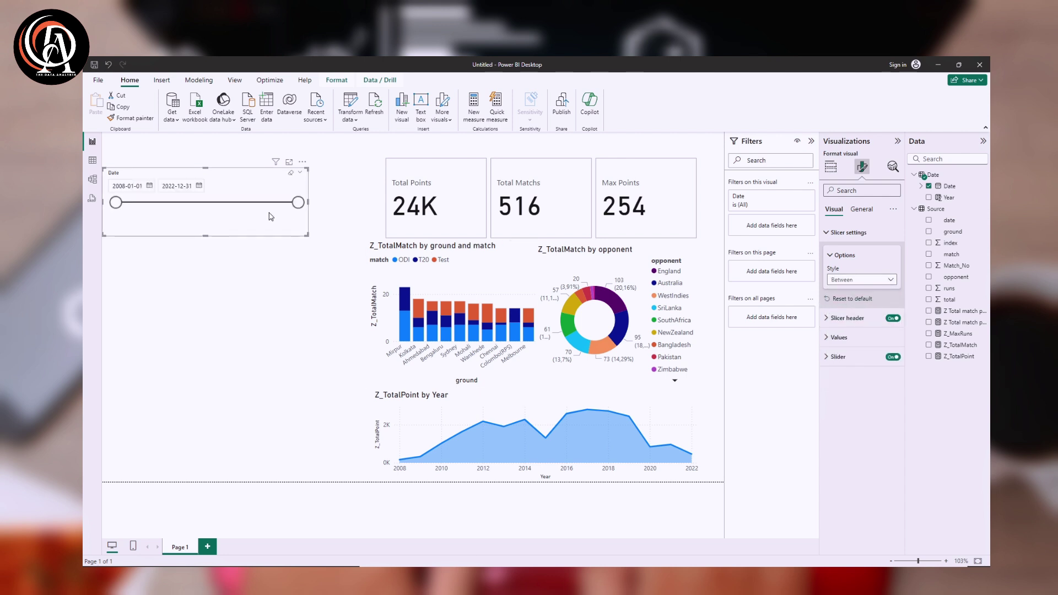
{"action": "left_click", "coordinate": [500, 333]}
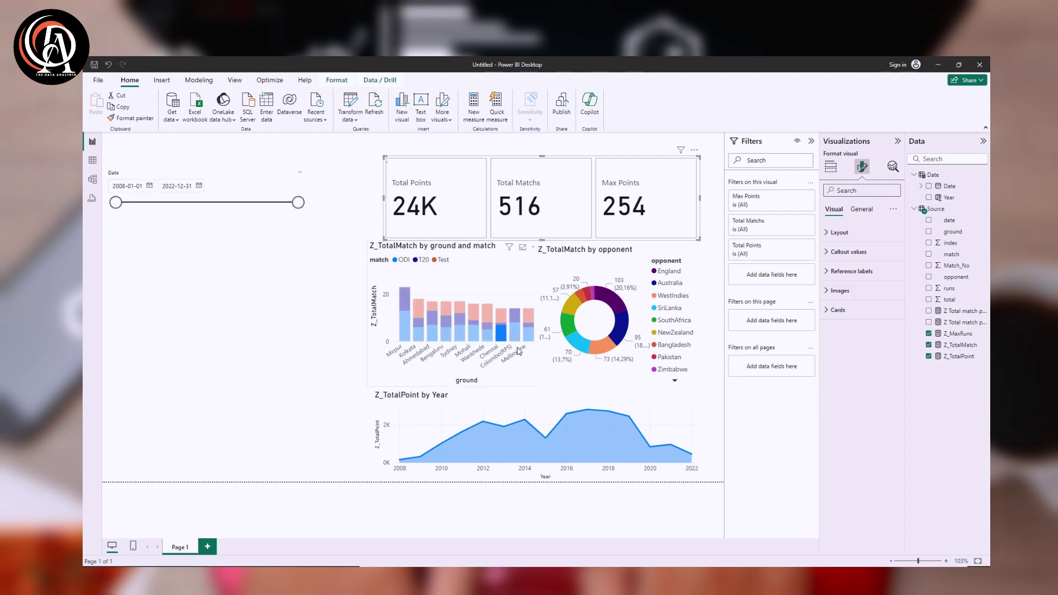
{"action": "left_click", "coordinate": [478, 387]}
{"action": "left_click", "coordinate": [475, 307]}
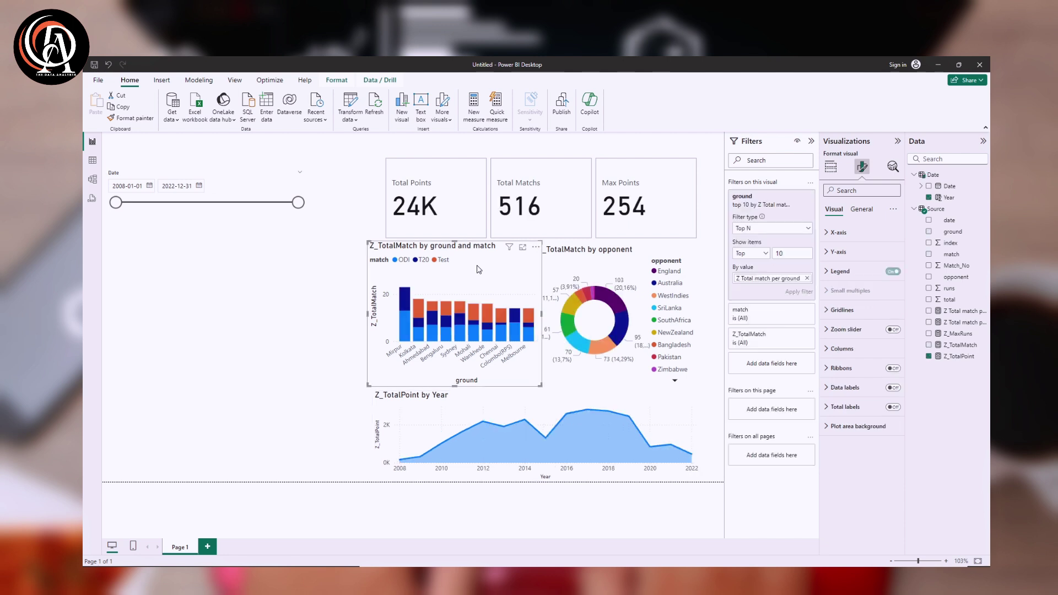
{"action": "left_click", "coordinate": [644, 399]}
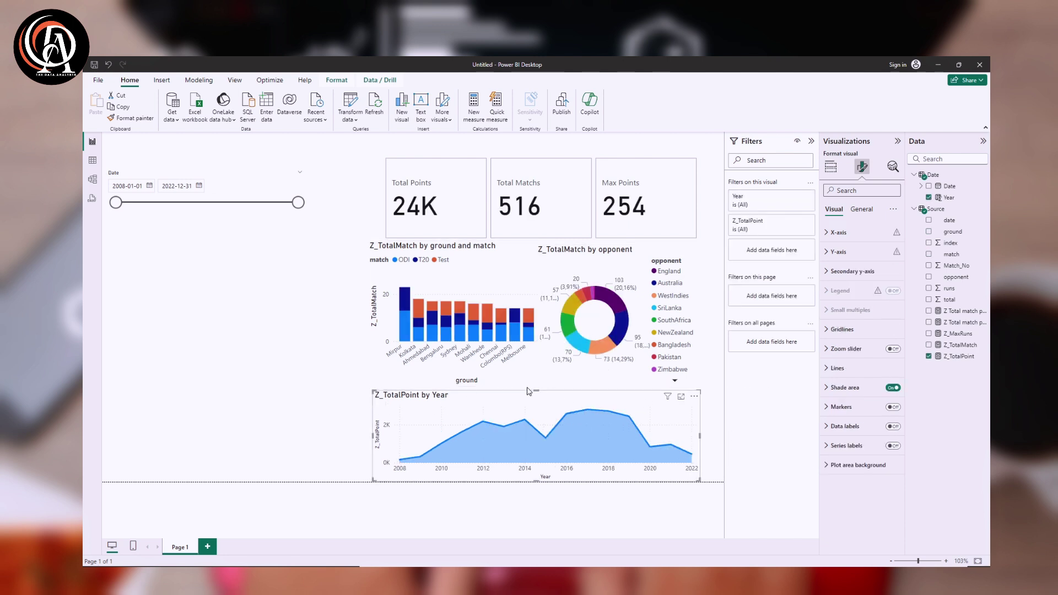
{"action": "left_click", "coordinate": [522, 375]}
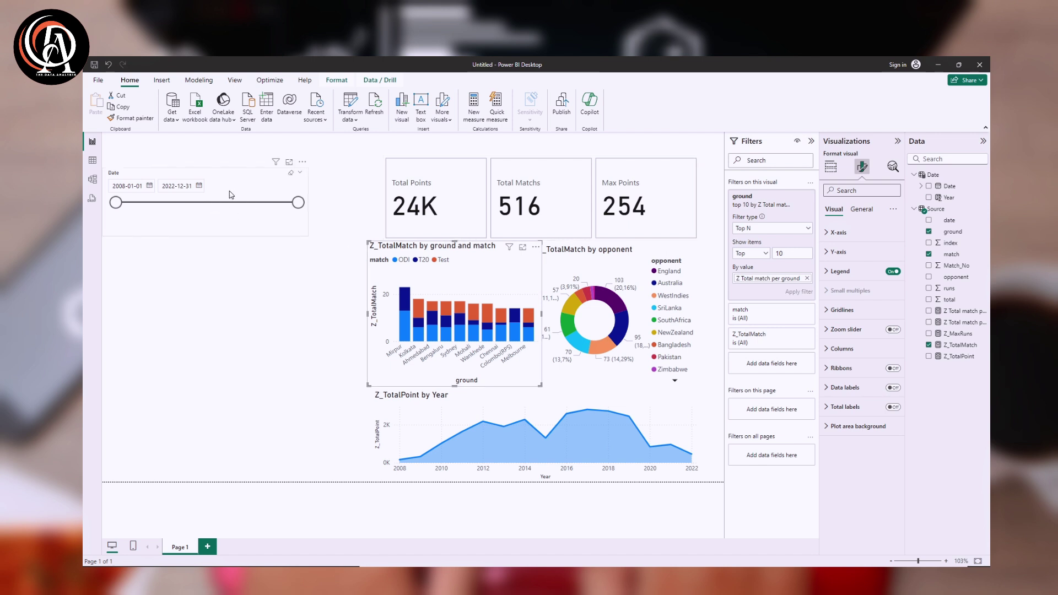
Change the page's canvas type to Custom and set its height to 1080 px.
{"action": "left_click", "coordinate": [317, 391]}
{"action": "left_click", "coordinate": [862, 165]}
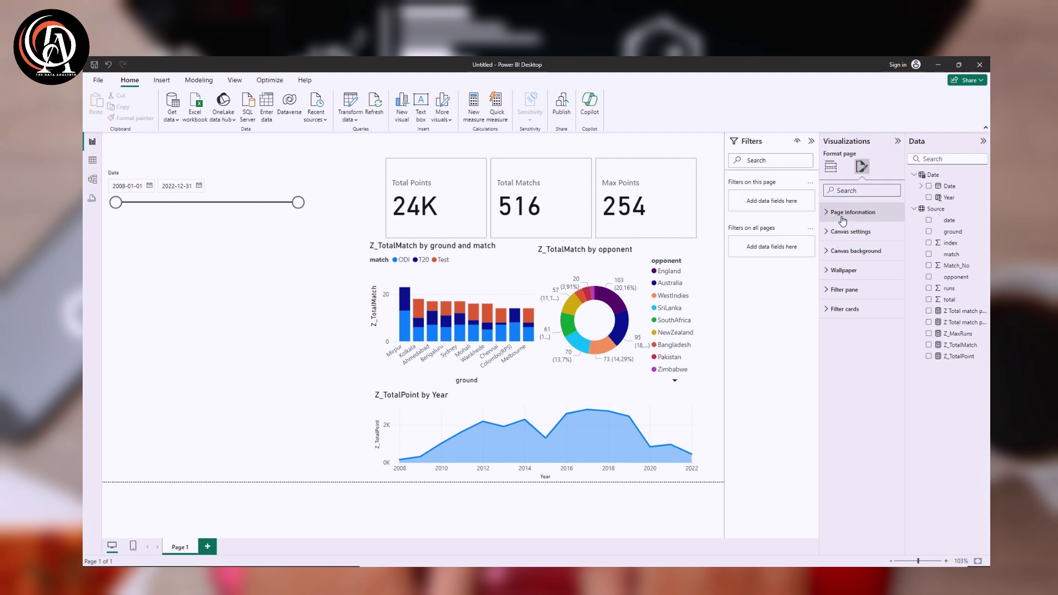
{"action": "left_click", "coordinate": [851, 231]}
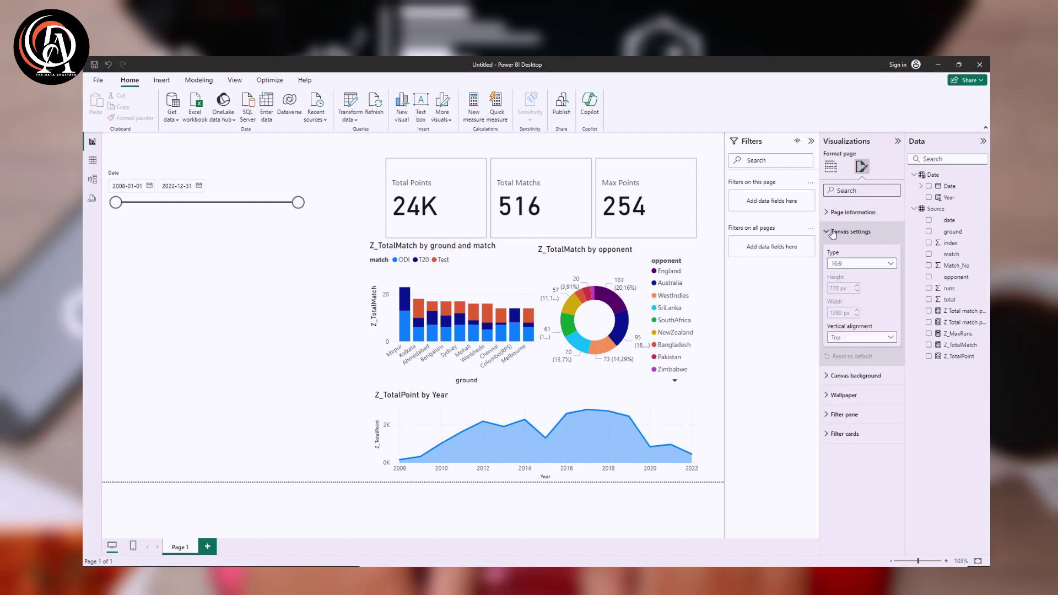
{"action": "left_click", "coordinate": [880, 270]}
{"action": "left_click", "coordinate": [843, 325]}
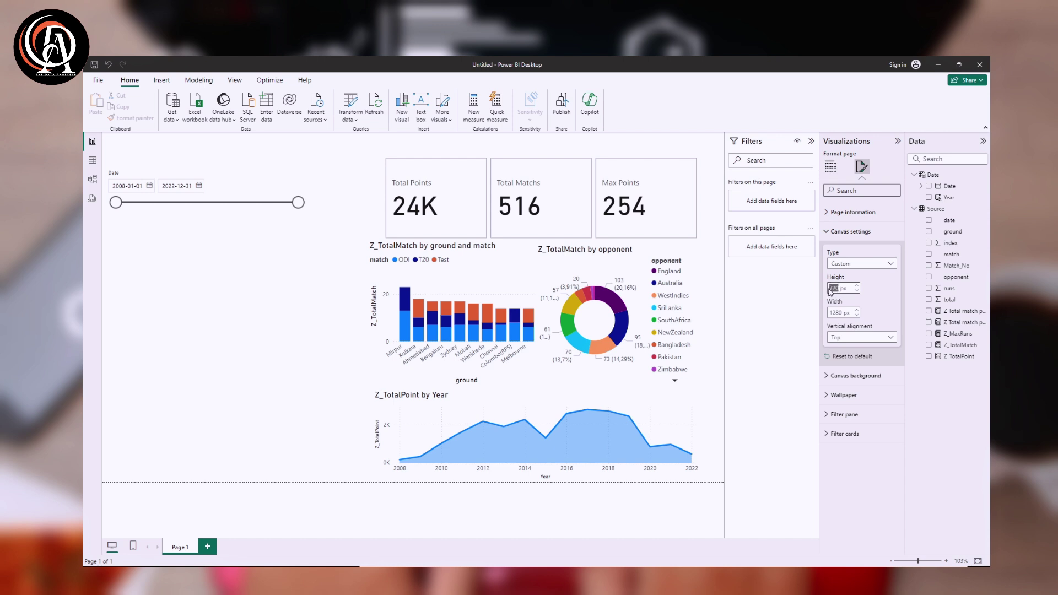
{"action": "type", "text": "108"}
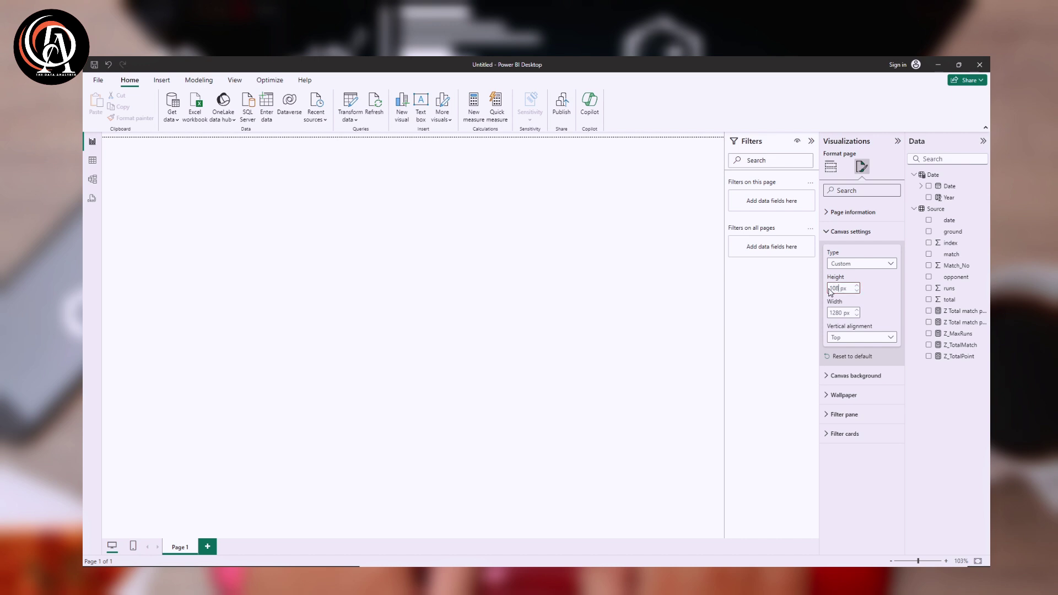
{"action": "type", "text": "0"}
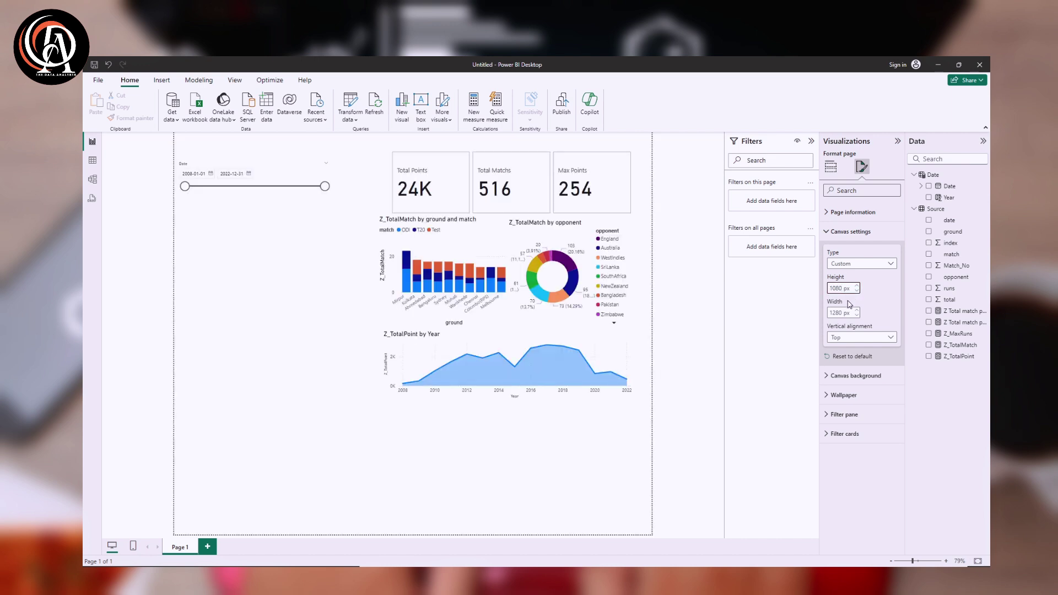
Set the canvas width to 1260 px.
{"action": "double_click", "coordinate": [840, 313]}
{"action": "left_click", "coordinate": [835, 313]}
{"action": "double_click", "coordinate": [837, 312]}
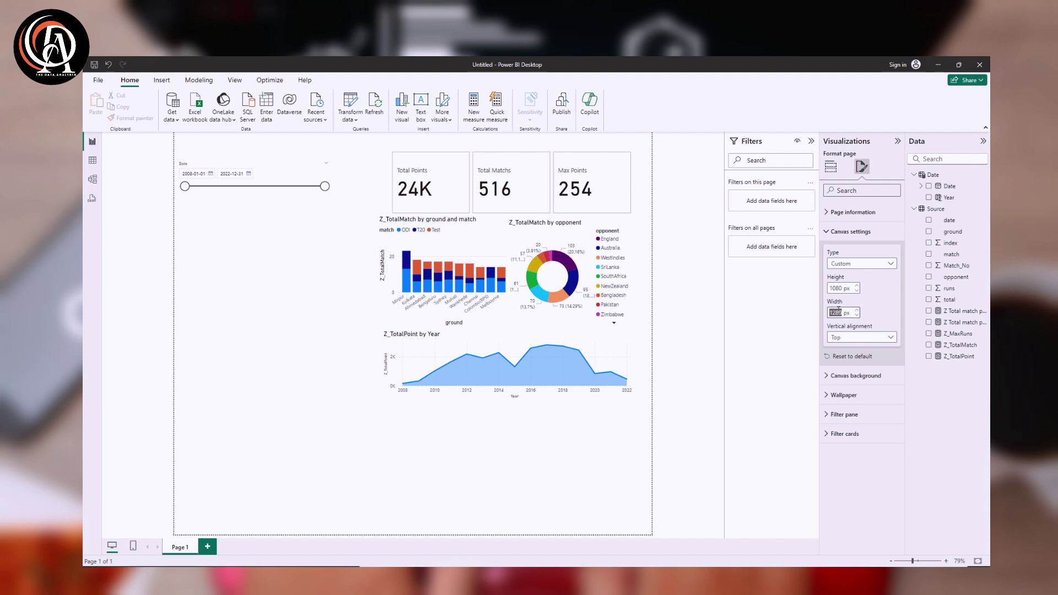
{"action": "type", "text": "12"}
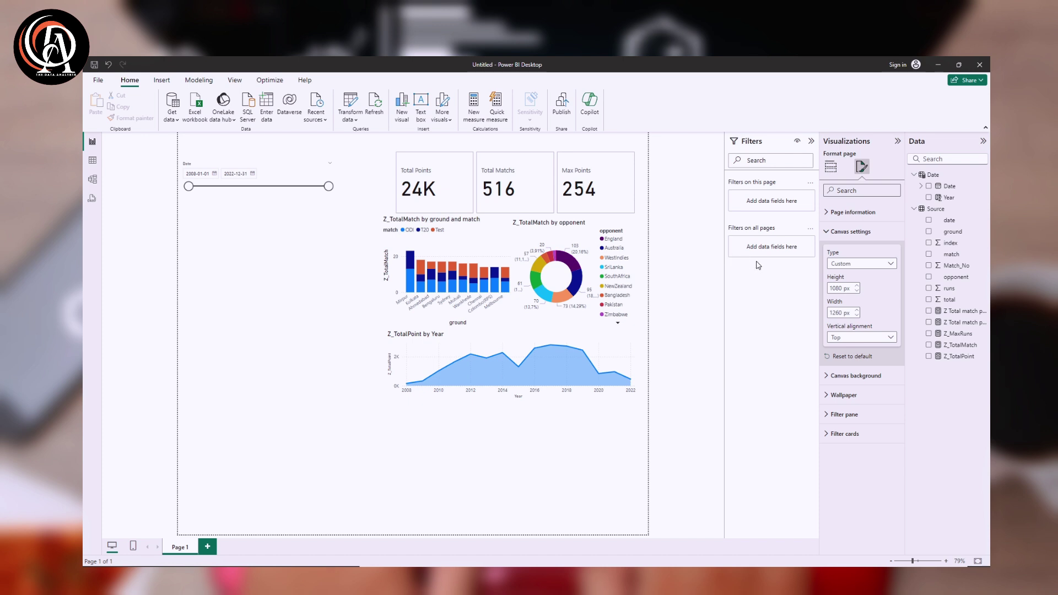
Set the canvas width to 1920 px and collapse the Filters pane to enlarge the report area.
{"action": "double_click", "coordinate": [835, 313]}
{"action": "type", "text": "1"}
{"action": "key", "text": "BackSpace"}
{"action": "type", "text": "1"}
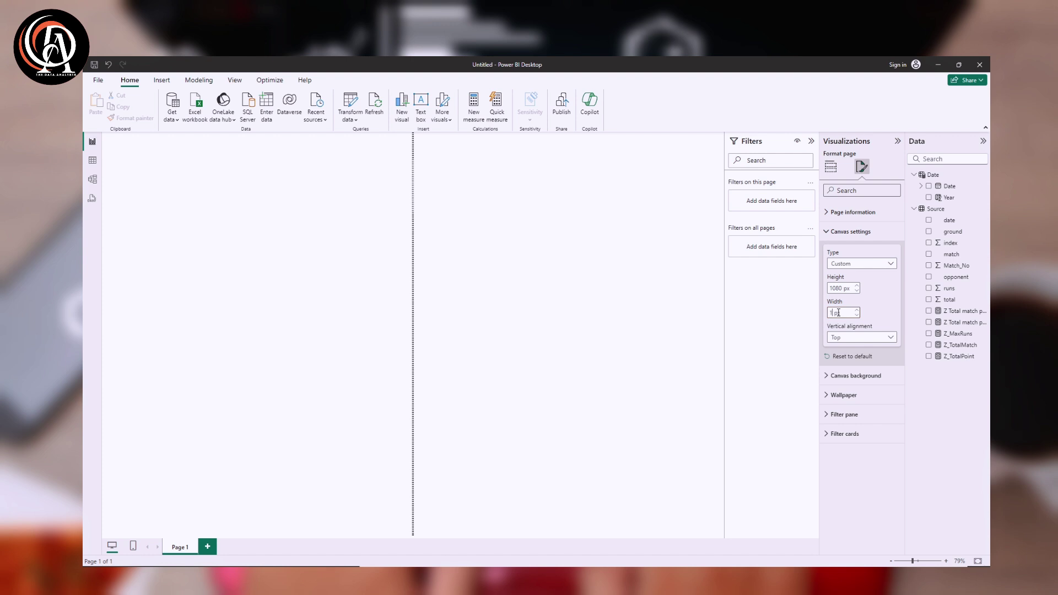
{"action": "type", "text": "92"}
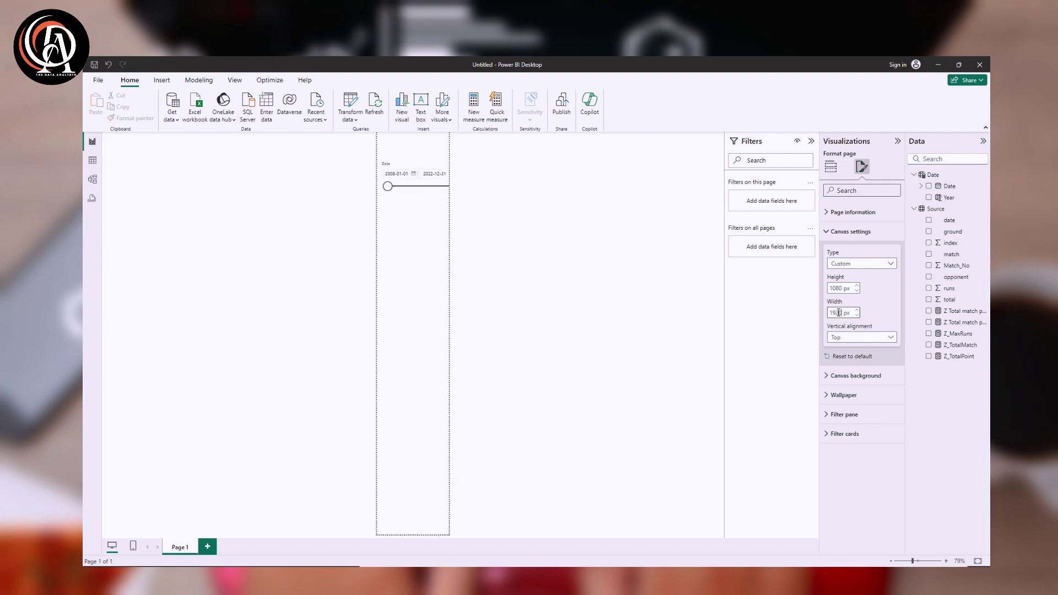
{"action": "type", "text": "0"}
{"action": "left_click", "coordinate": [680, 384]}
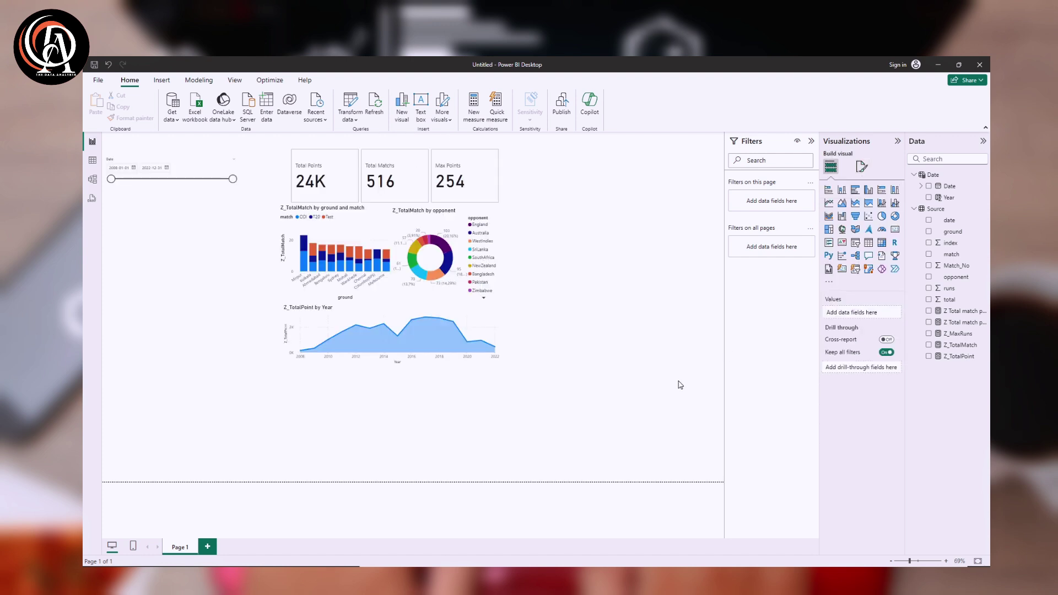
{"action": "left_click", "coordinate": [810, 141]}
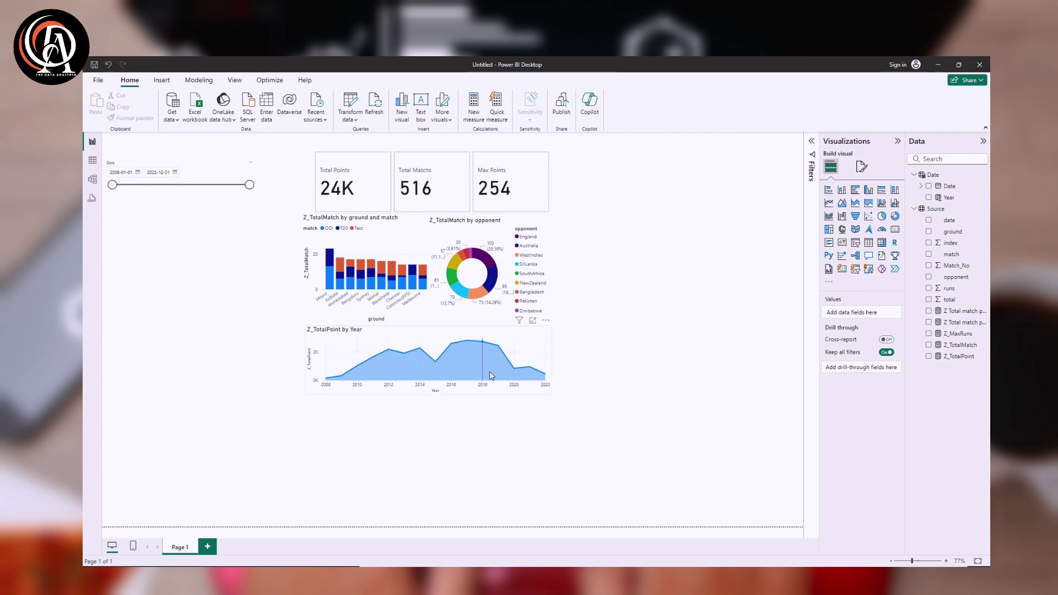
Move the area chart to the page's lower-right corner and enlarge it, and place an enlarged donut chart above its right end.
{"action": "left_click_drag", "start_coordinate": [489, 375], "coordinate": [732, 488]}
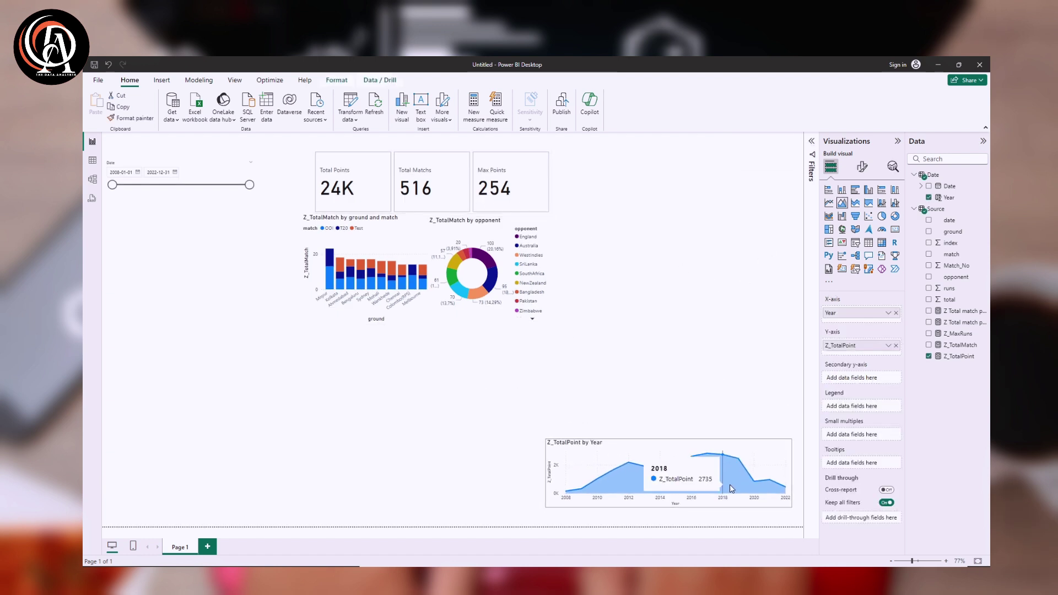
{"action": "left_click_drag", "start_coordinate": [546, 439], "coordinate": [370, 383]}
{"action": "left_click_drag", "start_coordinate": [513, 260], "coordinate": [752, 307]}
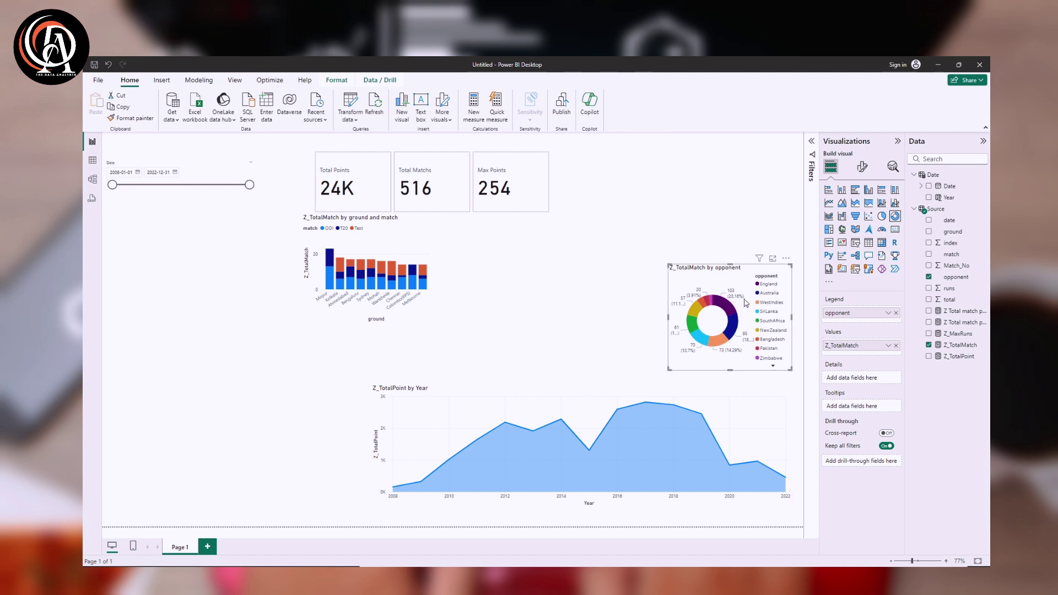
{"action": "left_click_drag", "start_coordinate": [667, 263], "coordinate": [589, 249]}
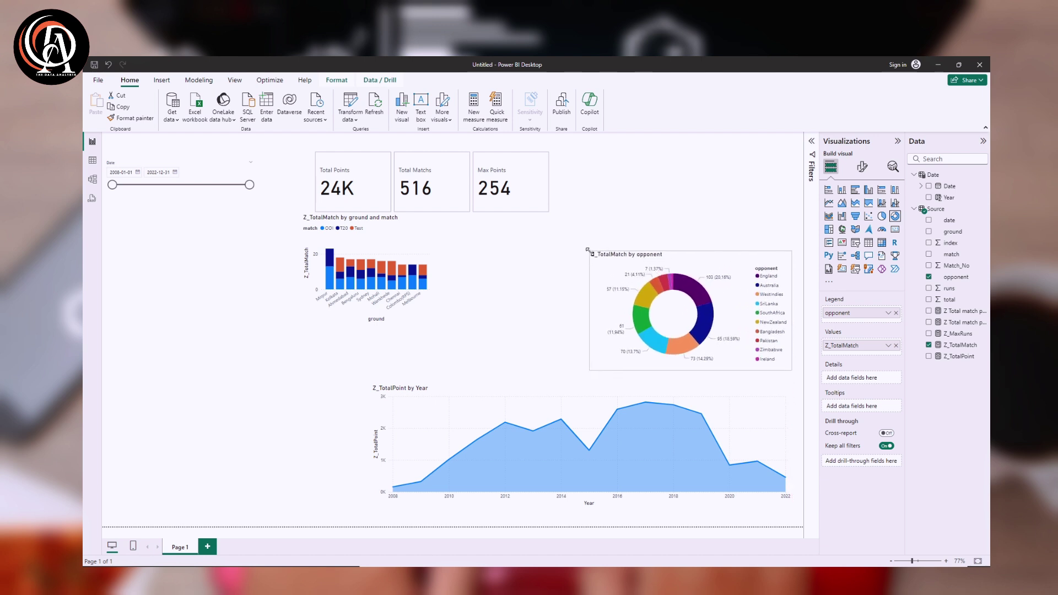
Enlarge the column chart between the area chart's left edge and the donut, and stretch the cards across both charts above them.
{"action": "left_click_drag", "start_coordinate": [394, 268], "coordinate": [543, 305]}
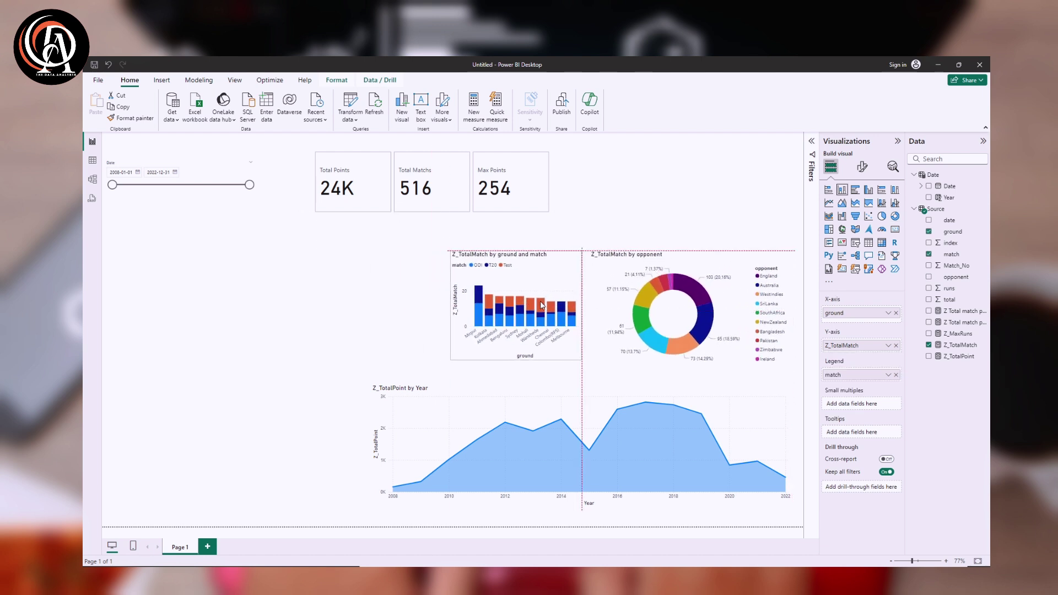
{"action": "left_click_drag", "start_coordinate": [450, 250], "coordinate": [375, 249]}
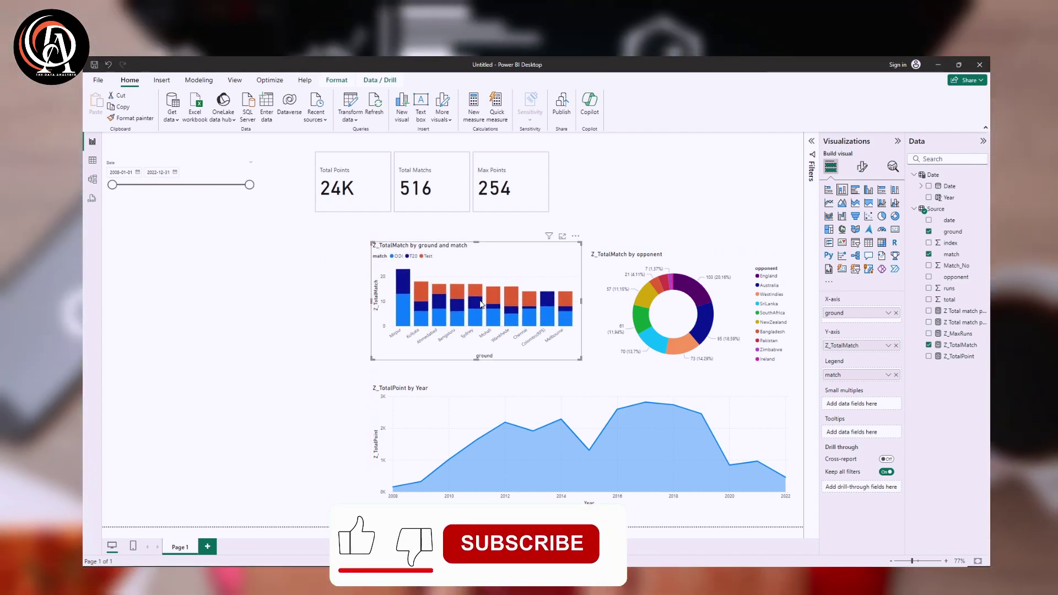
{"action": "left_click_drag", "start_coordinate": [485, 280], "coordinate": [486, 295]}
{"action": "left_click_drag", "start_coordinate": [489, 178], "coordinate": [721, 214]}
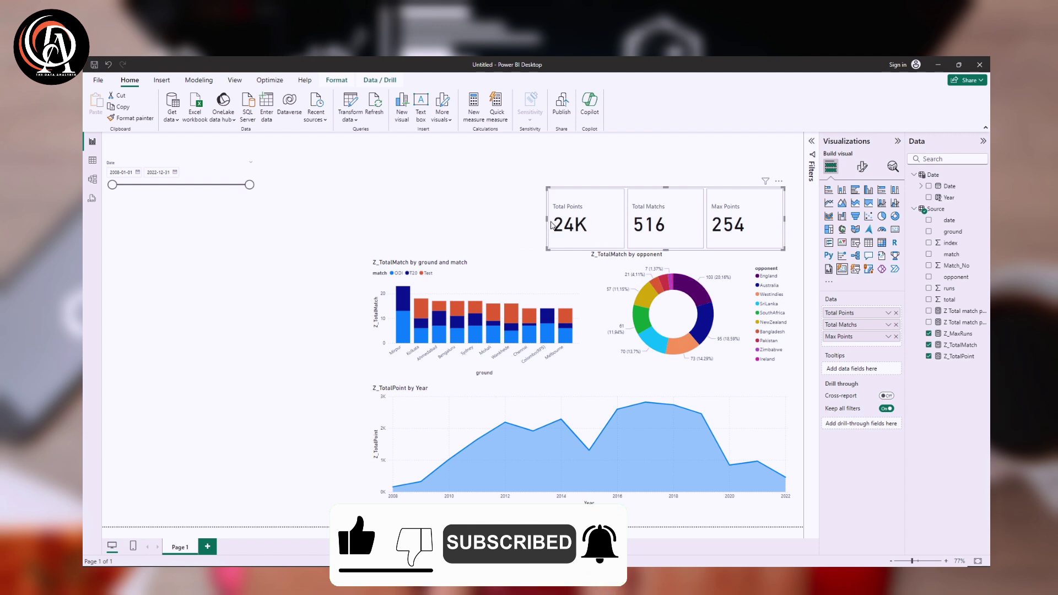
{"action": "left_click_drag", "start_coordinate": [547, 219], "coordinate": [372, 228]}
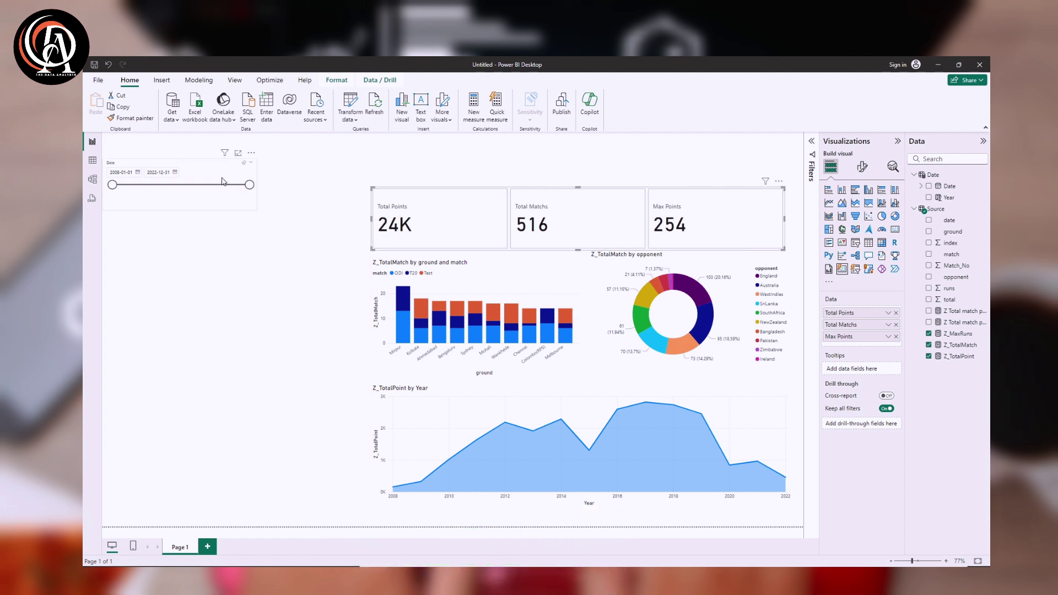
Move the date slicer above the cards and add a Slicer (new) on match beside it, stretched to the cards' right edge.
{"action": "left_click_drag", "start_coordinate": [224, 182], "coordinate": [483, 148]}
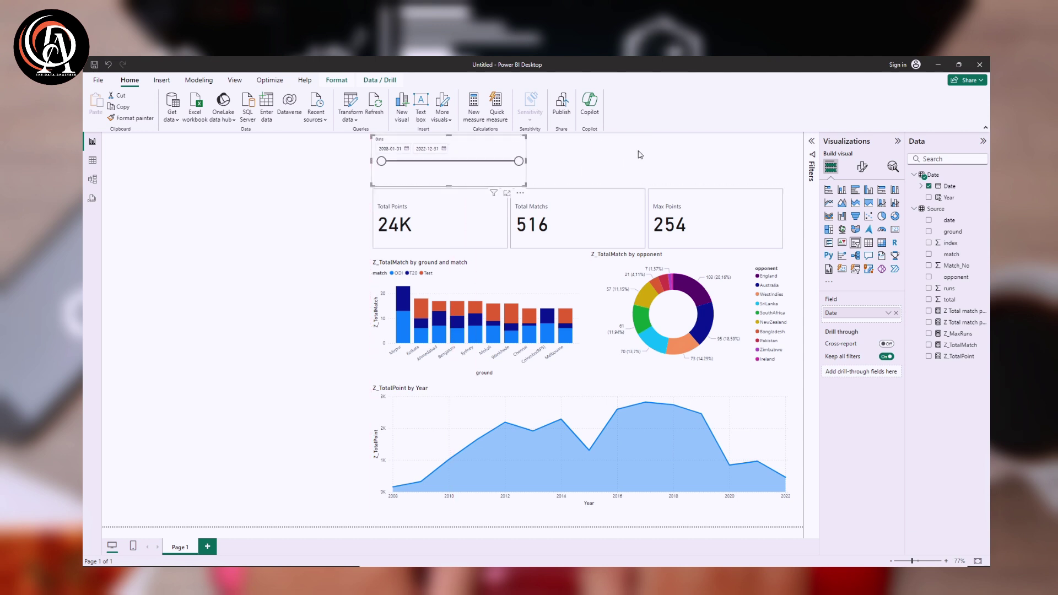
{"action": "left_click", "coordinate": [640, 153]}
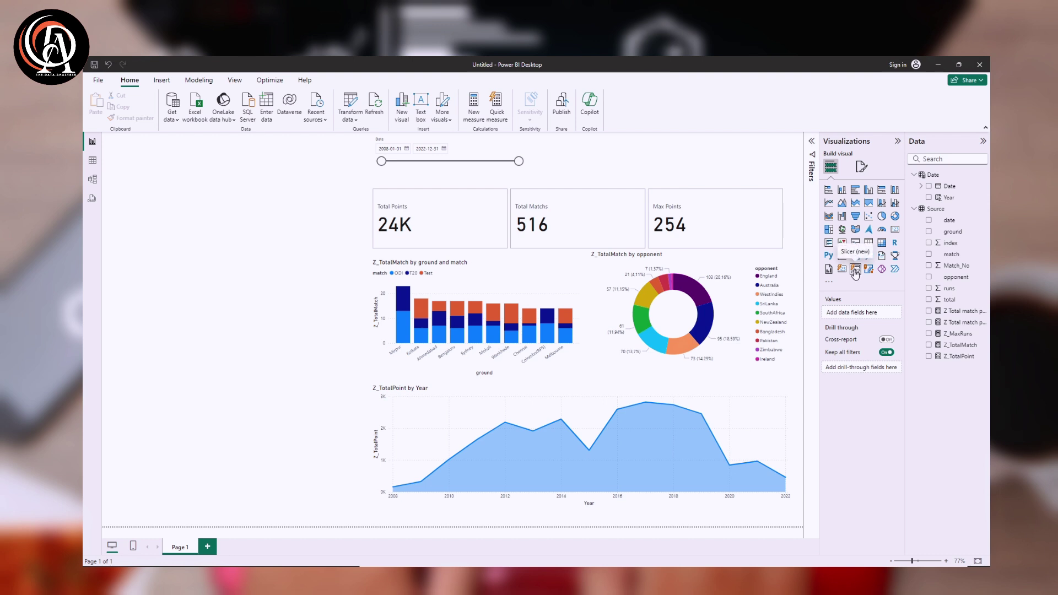
{"action": "left_click_drag", "start_coordinate": [209, 154], "coordinate": [655, 153]}
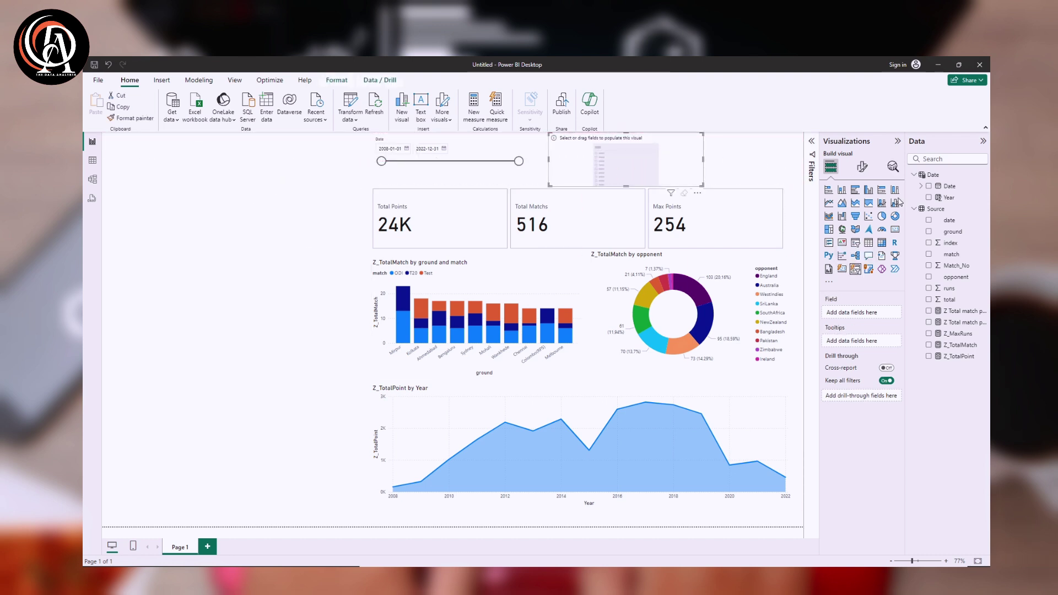
{"action": "left_click", "coordinate": [929, 255]}
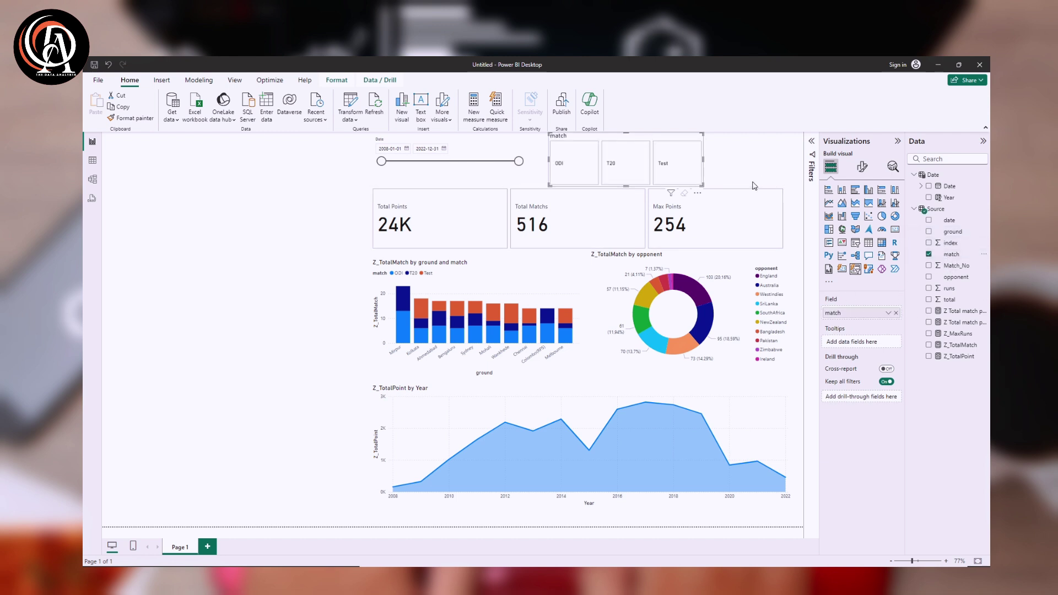
{"action": "left_click_drag", "start_coordinate": [702, 158], "coordinate": [783, 161]}
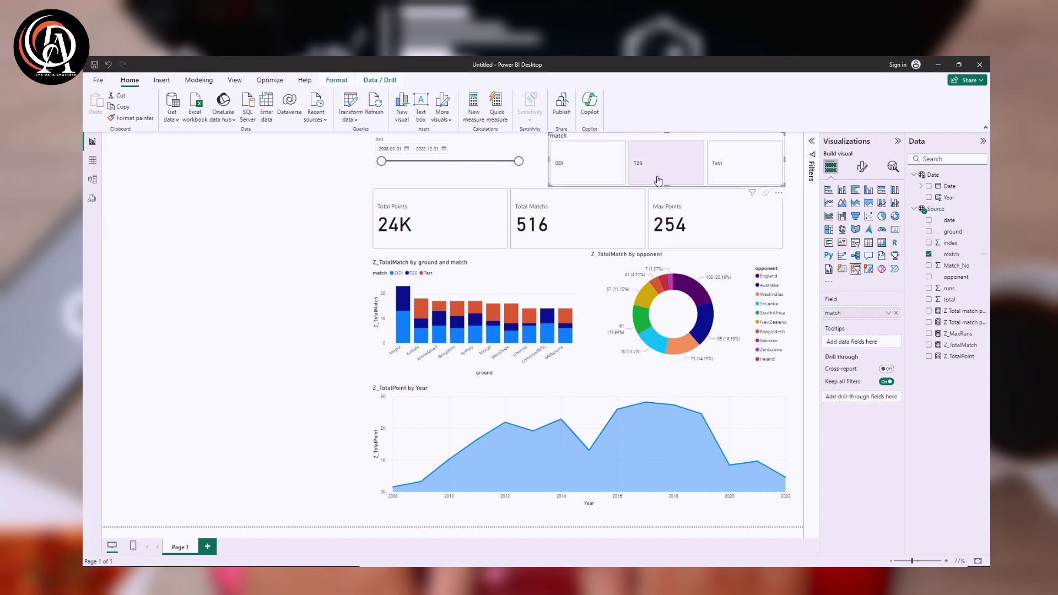
{"action": "left_click", "coordinate": [543, 169]}
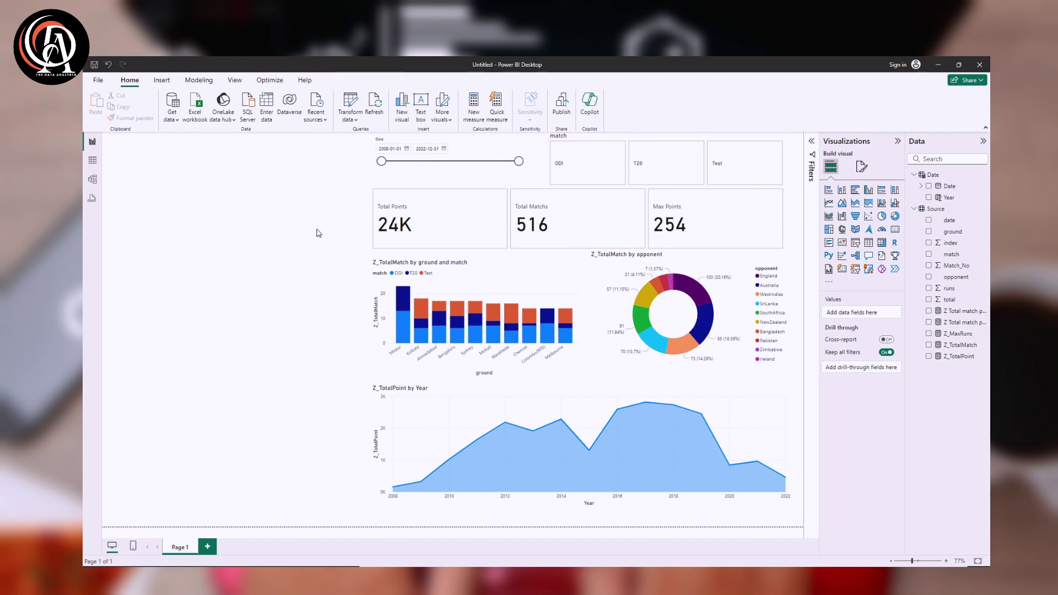
Set Design sans titre(4).jpg as the canvas background image with 0% transparency.
{"action": "left_click", "coordinate": [862, 166]}
{"action": "left_click", "coordinate": [848, 231]}
{"action": "left_click", "coordinate": [849, 231]}
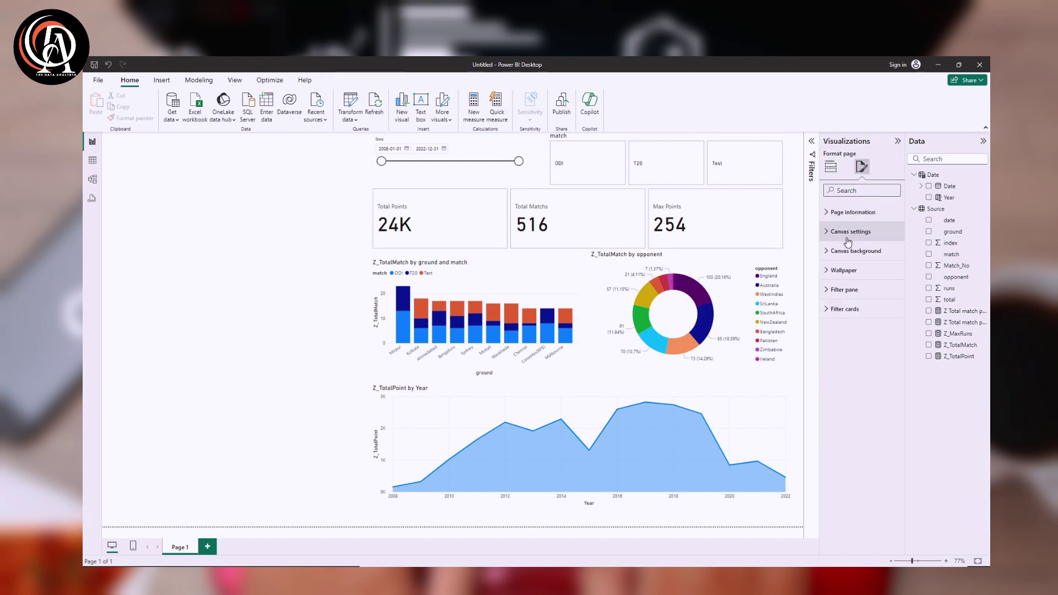
{"action": "left_click", "coordinate": [852, 251]}
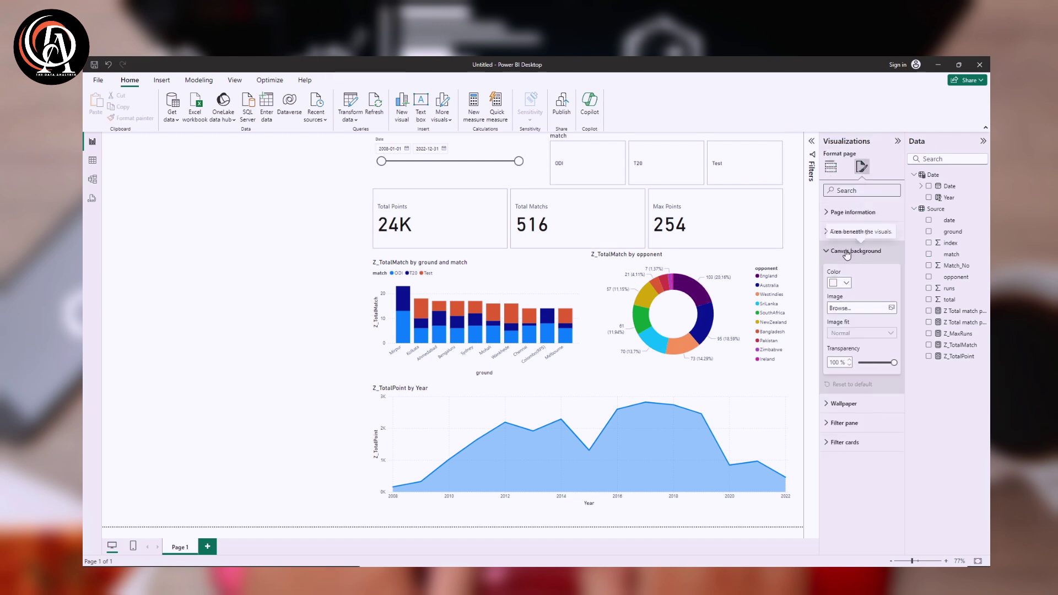
{"action": "left_click", "coordinate": [891, 308]}
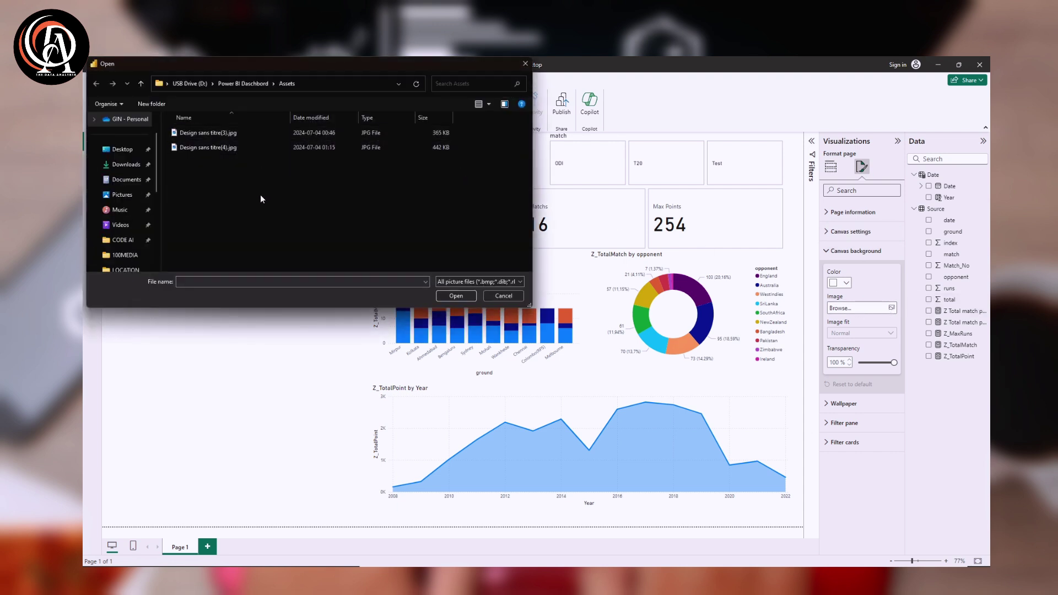
{"action": "scroll", "coordinate": [261, 195], "scroll_direction": "up", "scroll_amount": 5}
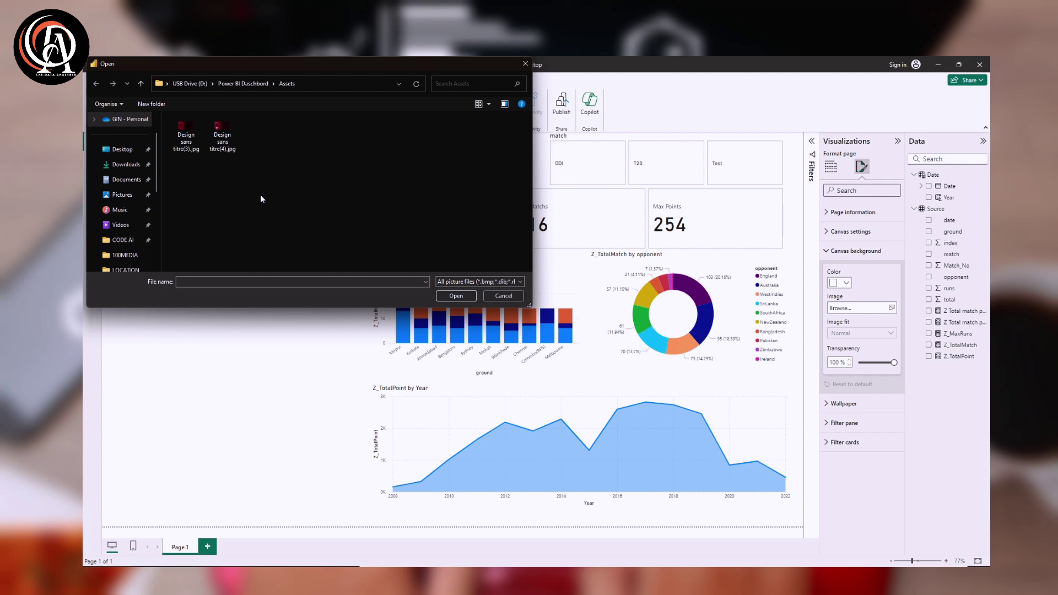
{"action": "scroll", "coordinate": [313, 209], "scroll_direction": "down", "scroll_amount": 1}
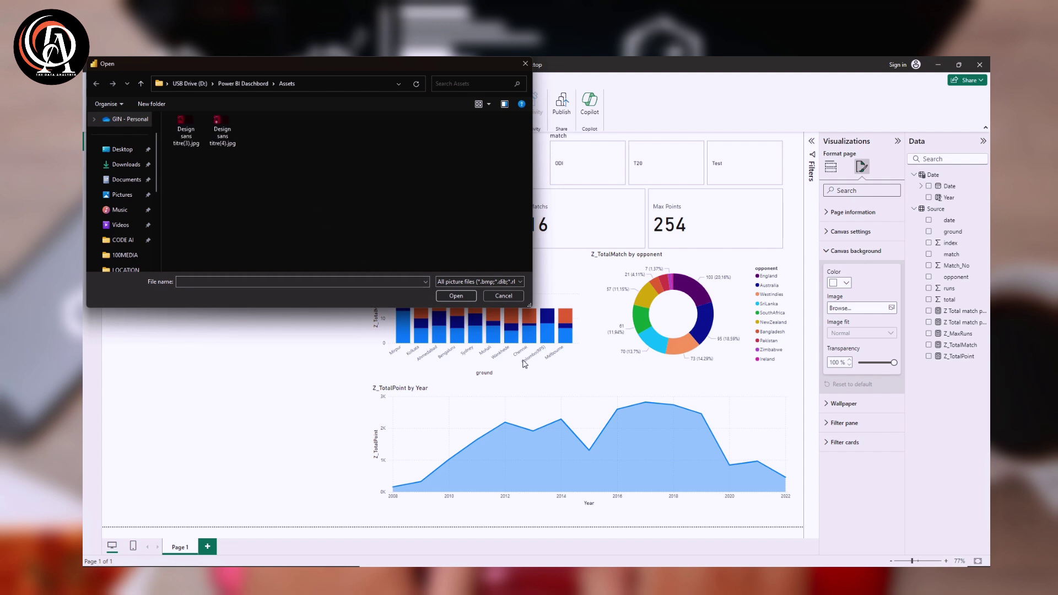
{"action": "left_click", "coordinate": [237, 141]}
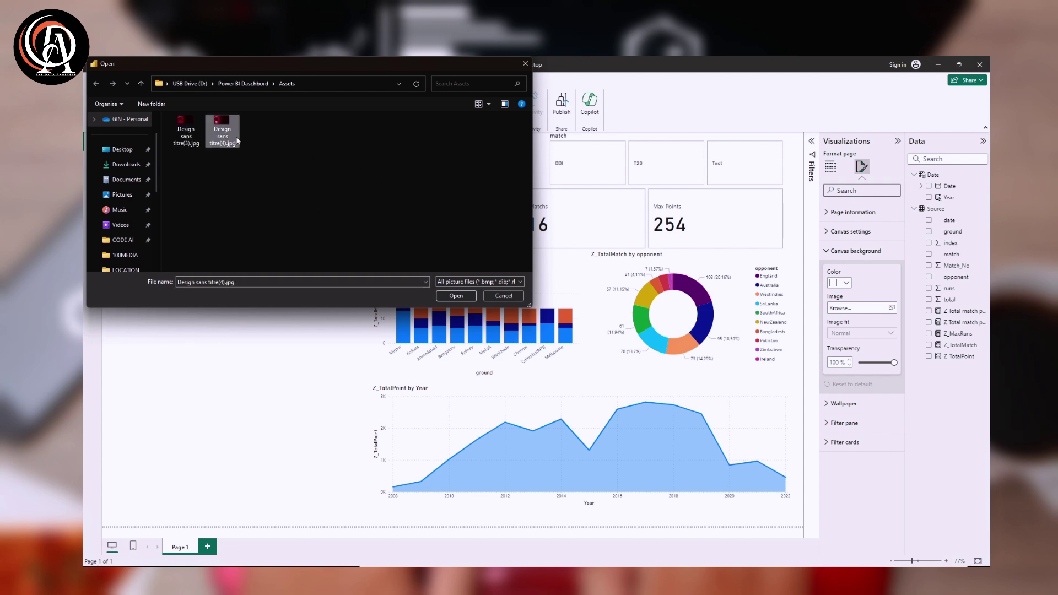
{"action": "left_click", "coordinate": [448, 297]}
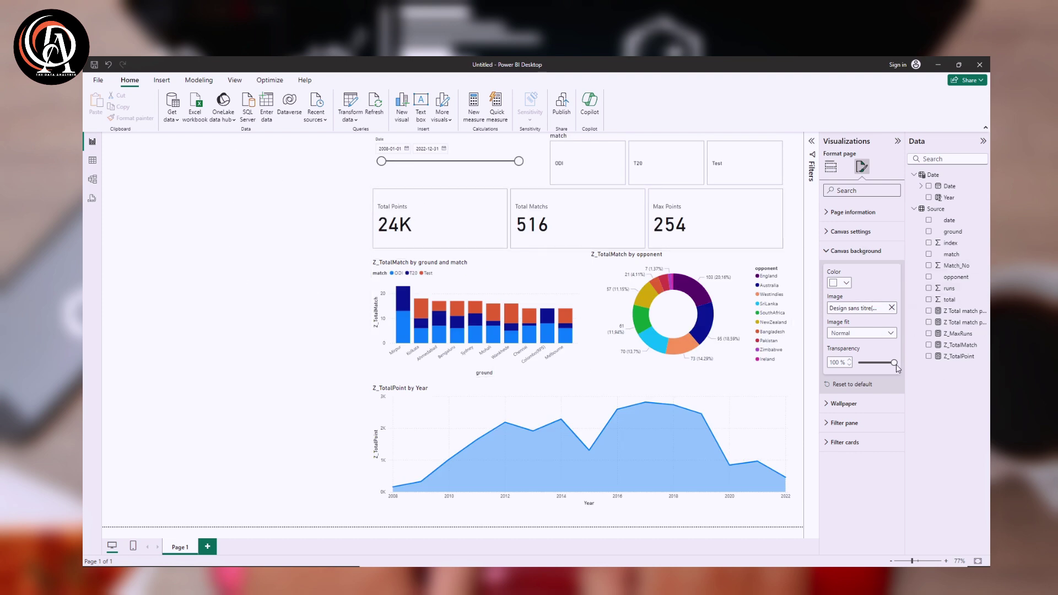
{"action": "left_click_drag", "start_coordinate": [896, 366], "coordinate": [858, 365]}
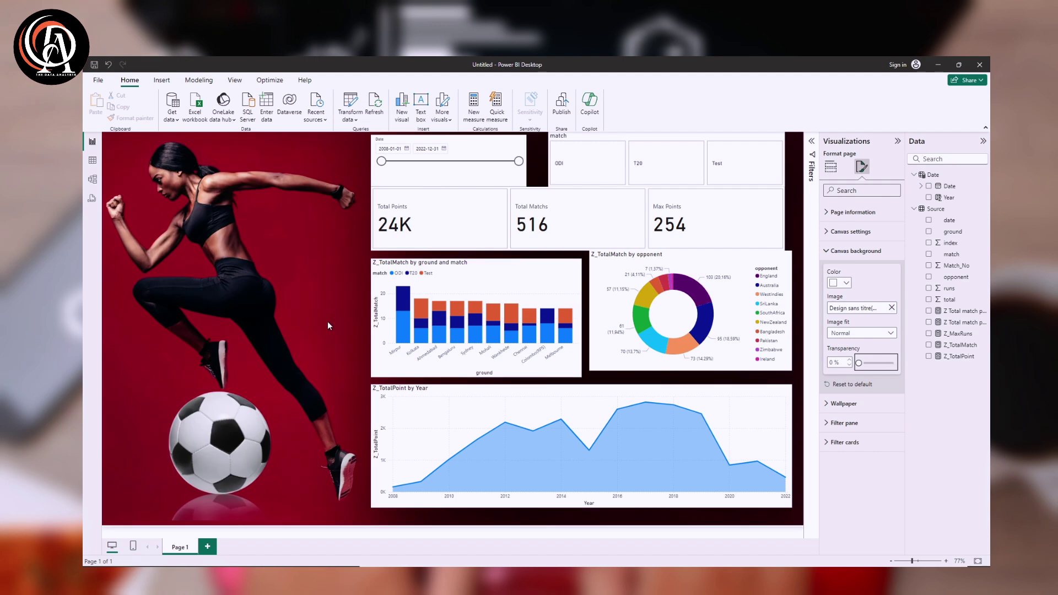
Narrow the area chart and the column chart from their left edges so both start farther from the athlete image.
{"action": "left_click", "coordinate": [649, 311]}
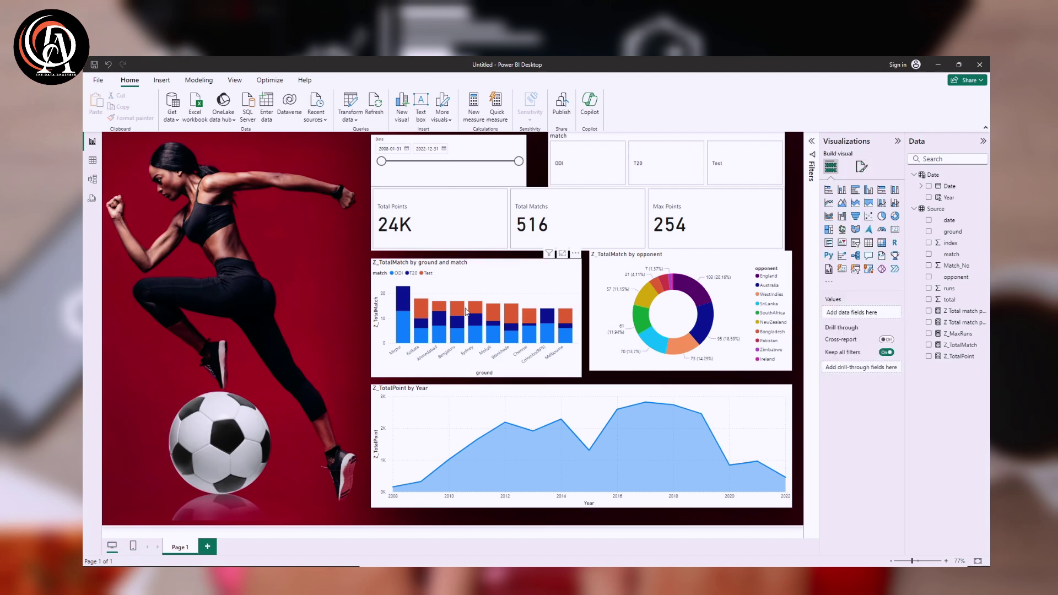
{"action": "left_click", "coordinate": [642, 301]}
{"action": "left_click", "coordinate": [471, 458]}
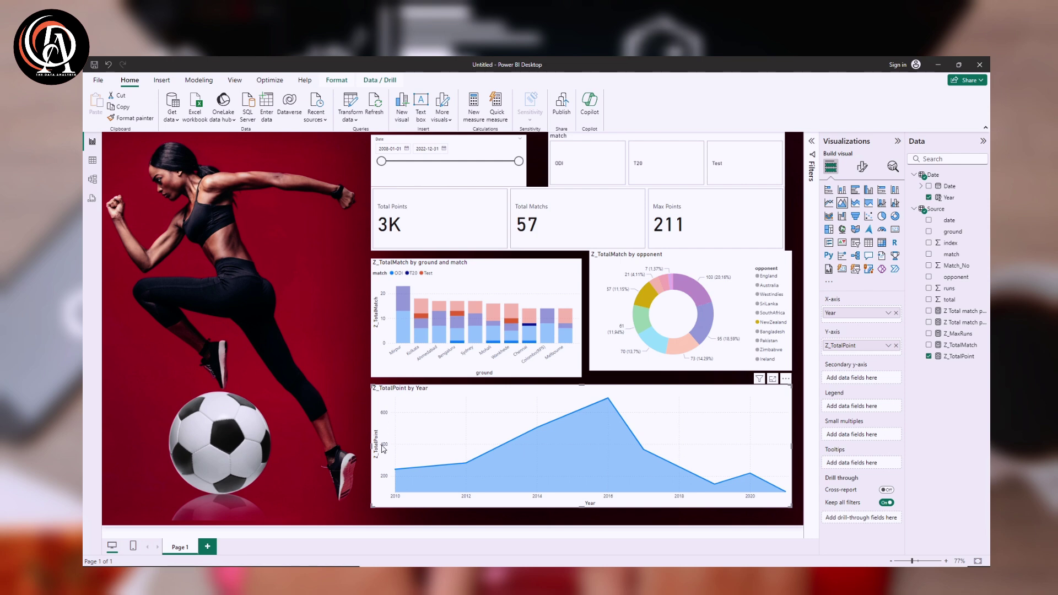
{"action": "left_click_drag", "start_coordinate": [369, 444], "coordinate": [397, 449]}
{"action": "left_click", "coordinate": [512, 280]}
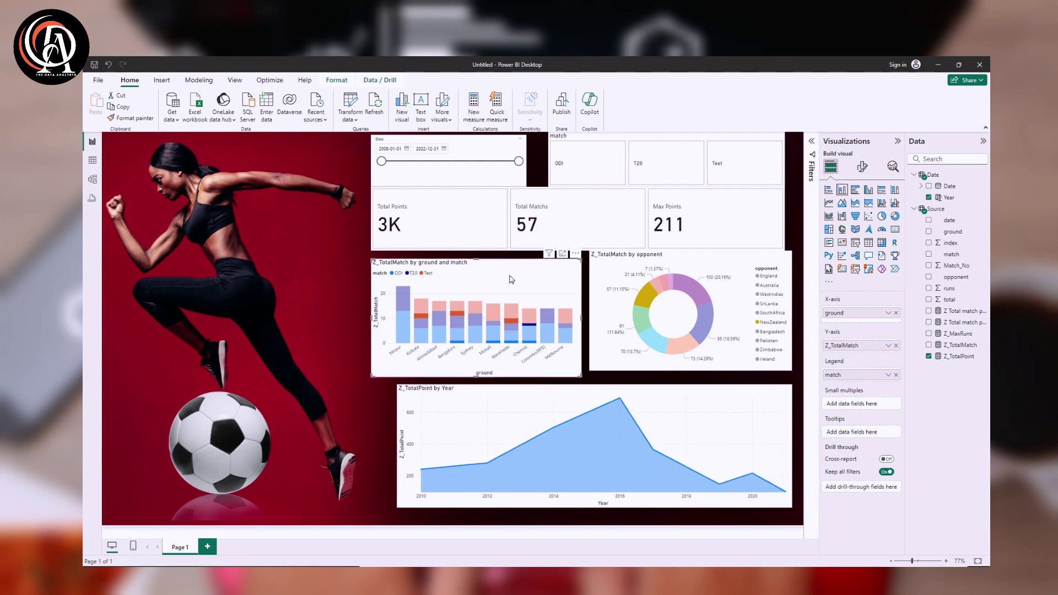
{"action": "left_click_drag", "start_coordinate": [370, 319], "coordinate": [396, 319]}
Align the donut chart vertically with the column chart, and shift and shrink the cards to span the charts' width.
{"action": "left_click", "coordinate": [687, 314]}
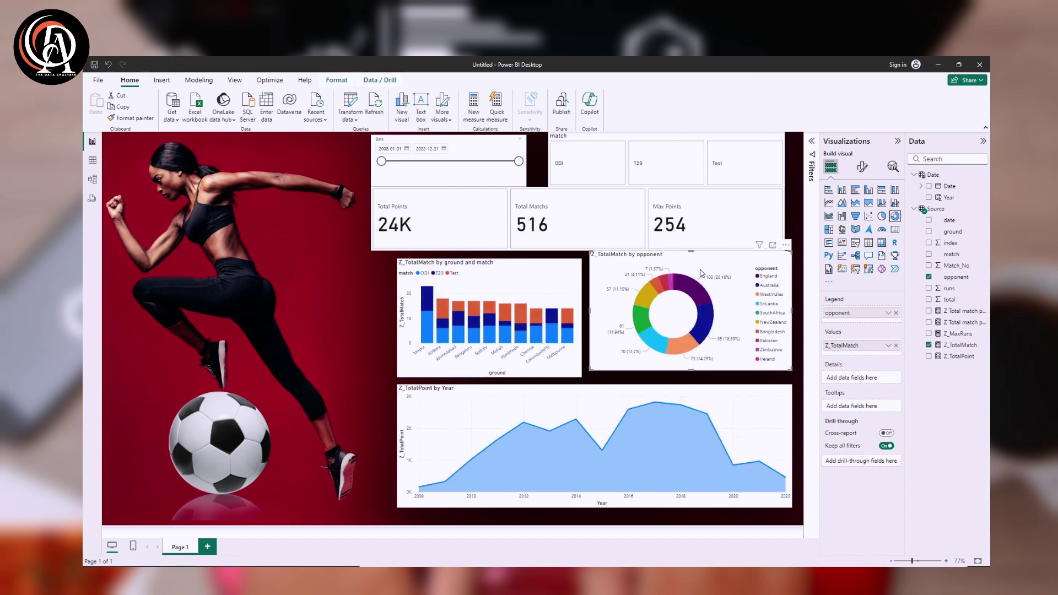
{"action": "mouse_move", "coordinate": [693, 199]}
{"action": "left_mouse_down"}
{"action": "mouse_move", "coordinate": [716, 205]}
{"action": "mouse_move", "coordinate": [708, 204]}
{"action": "left_mouse_up"}
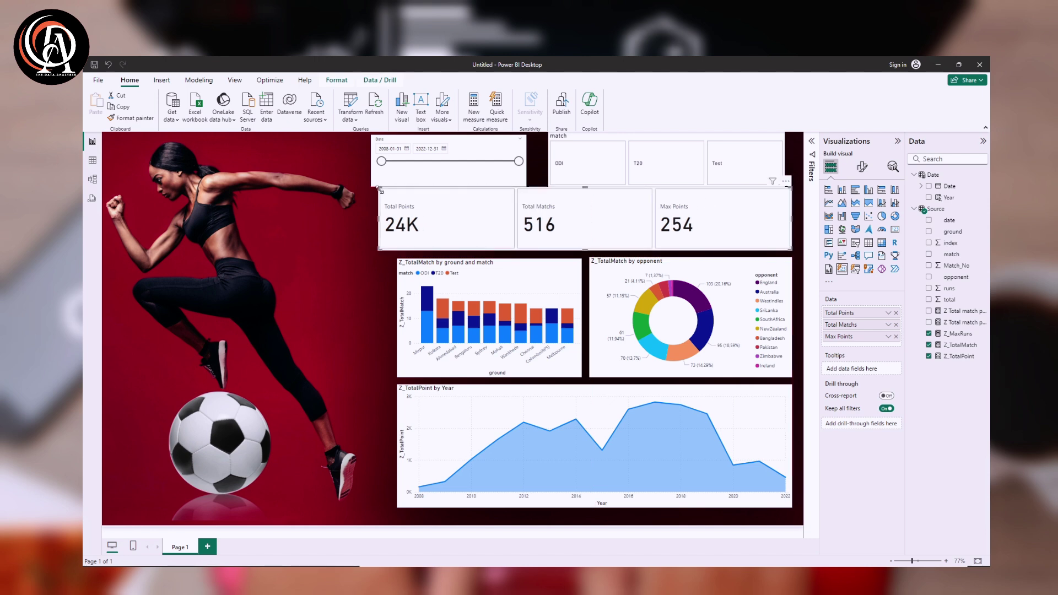
{"action": "left_click_drag", "start_coordinate": [379, 189], "coordinate": [397, 200]}
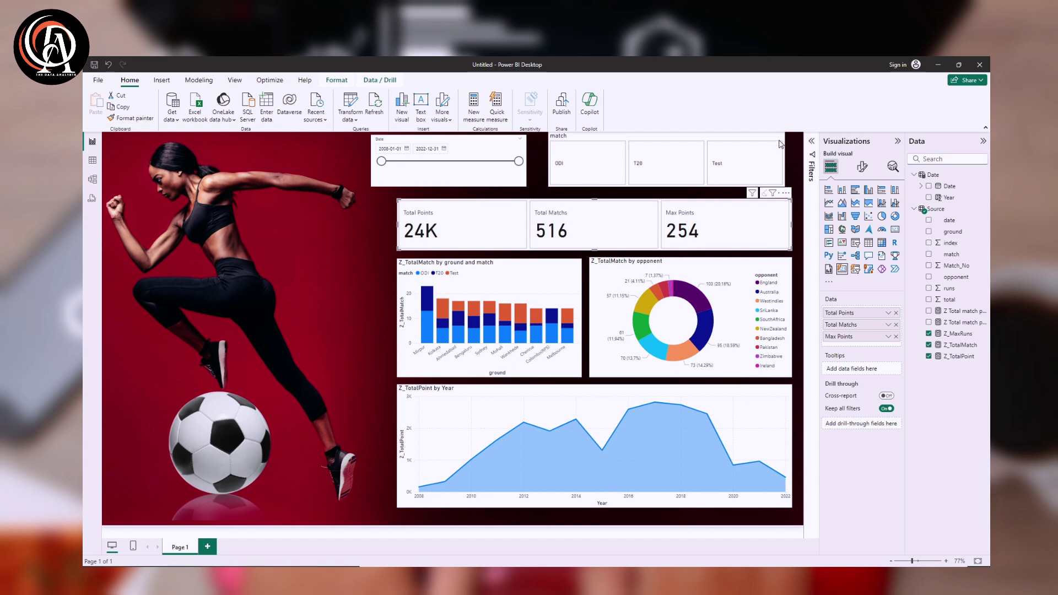
Align the match slicer with the cards' right edge at a narrower, taller size, and the date slicer with their left edge.
{"action": "left_click_drag", "start_coordinate": [780, 144], "coordinate": [787, 152]}
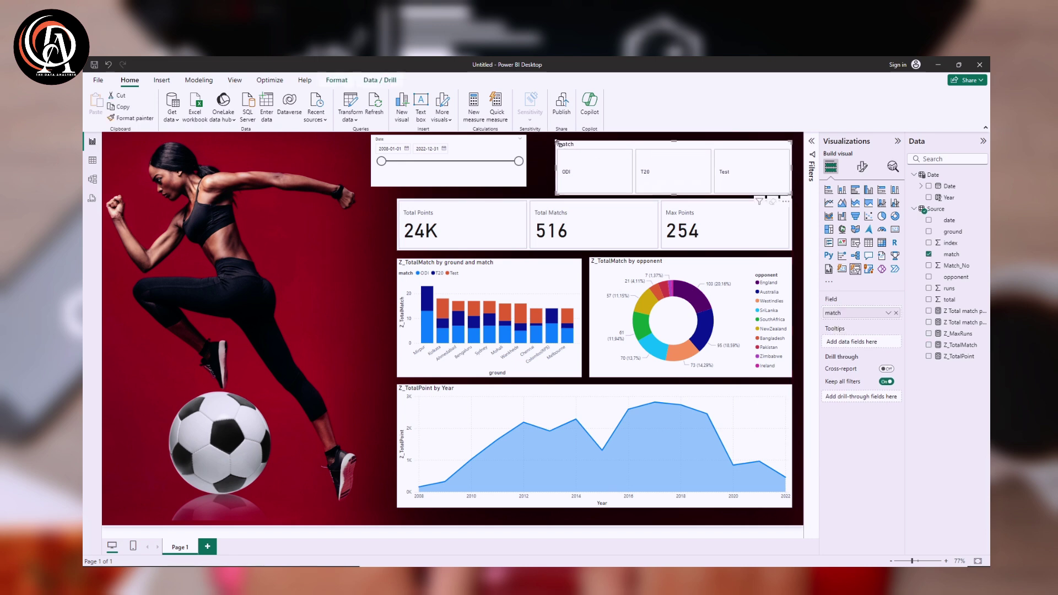
{"action": "left_click_drag", "start_coordinate": [556, 141], "coordinate": [575, 151]}
{"action": "mouse_move", "coordinate": [473, 151]}
{"action": "left_mouse_down"}
{"action": "mouse_move", "coordinate": [507, 160]}
{"action": "mouse_move", "coordinate": [475, 158]}
{"action": "mouse_move", "coordinate": [482, 149]}
{"action": "left_mouse_up"}
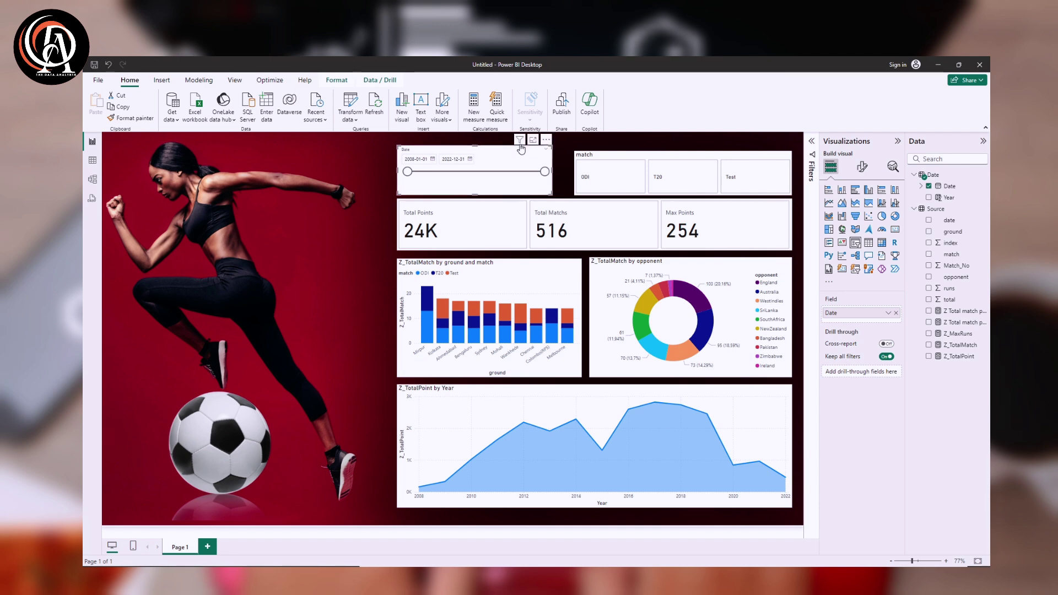
{"action": "left_click", "coordinate": [599, 154]}
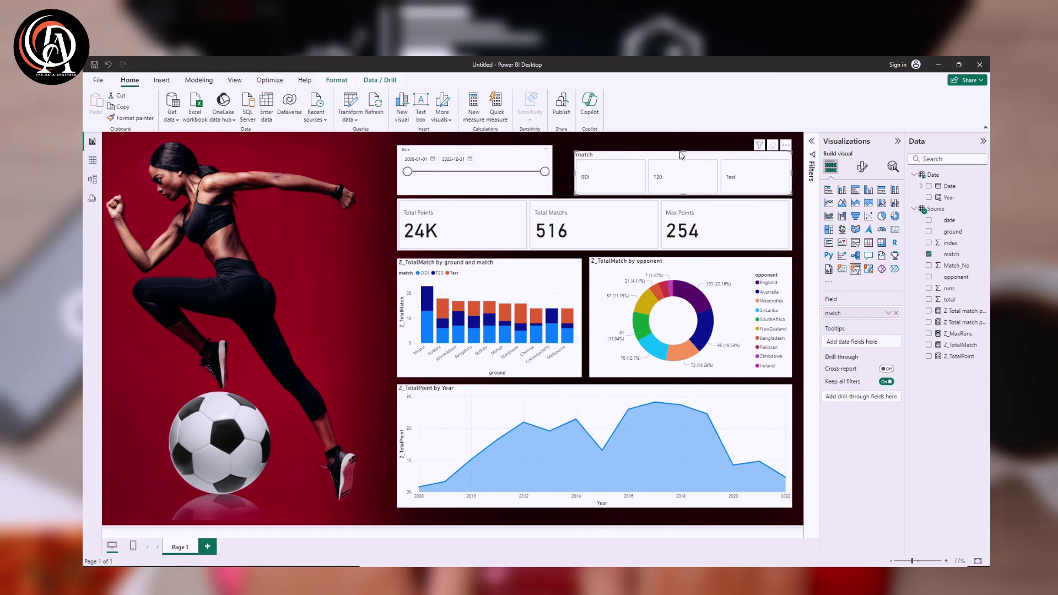
{"action": "left_click_drag", "start_coordinate": [682, 152], "coordinate": [683, 141]}
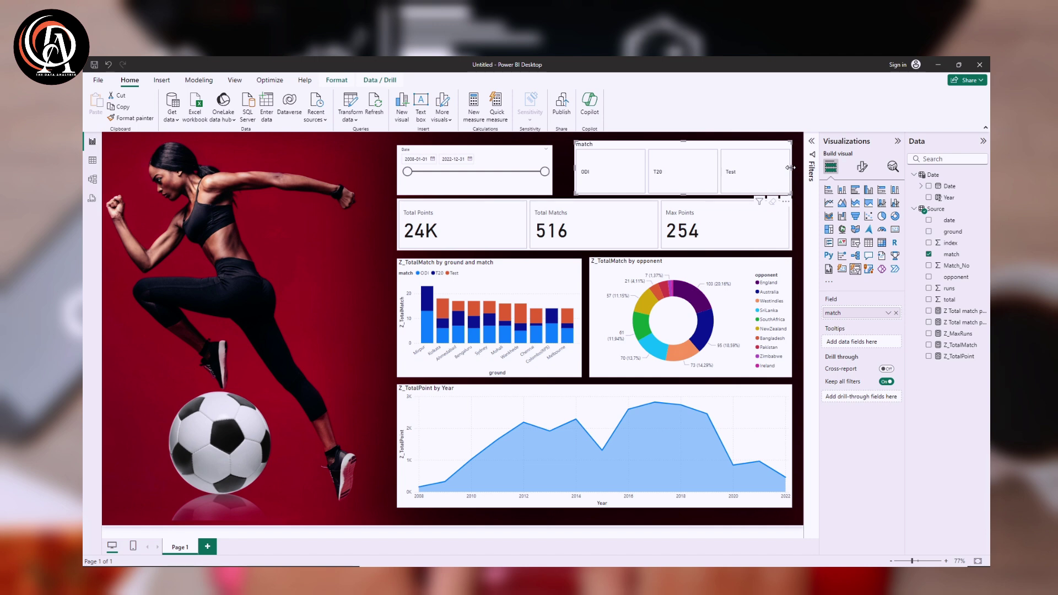
Extend the right edges of the match slicer, cards, donut chart and area chart slightly to one common line.
{"action": "left_click_drag", "start_coordinate": [789, 168], "coordinate": [794, 169]}
{"action": "left_click", "coordinate": [788, 223]}
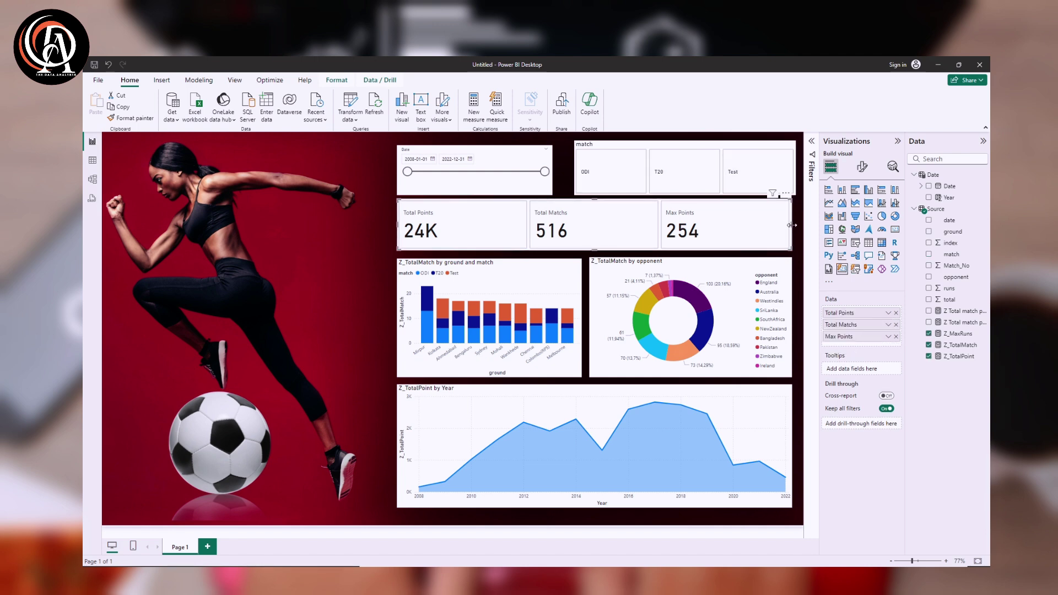
{"action": "left_click_drag", "start_coordinate": [792, 224], "coordinate": [795, 225]}
{"action": "left_click", "coordinate": [789, 284]}
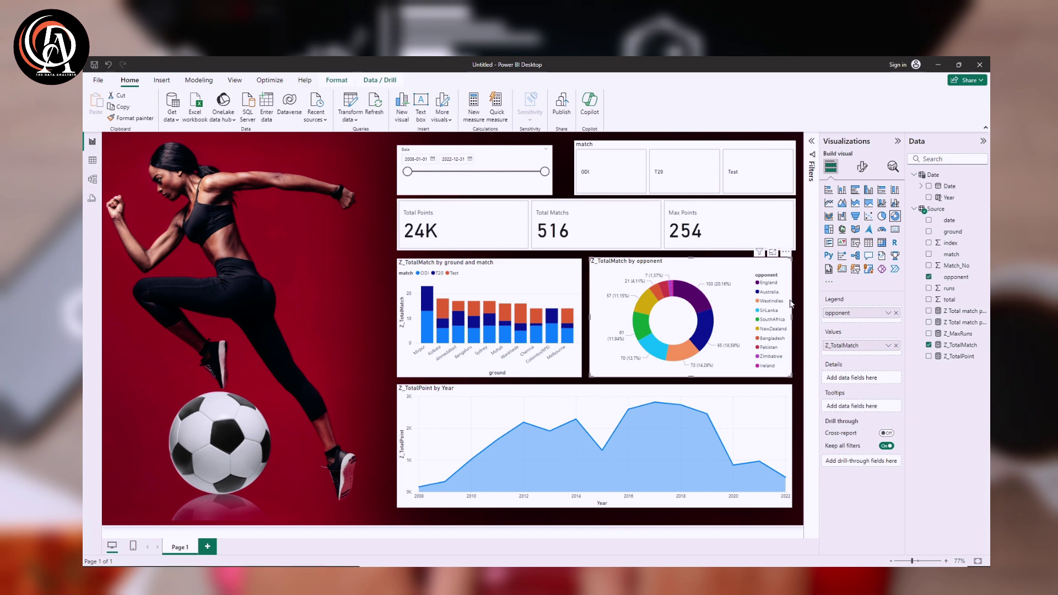
{"action": "left_click_drag", "start_coordinate": [794, 319], "coordinate": [797, 318]}
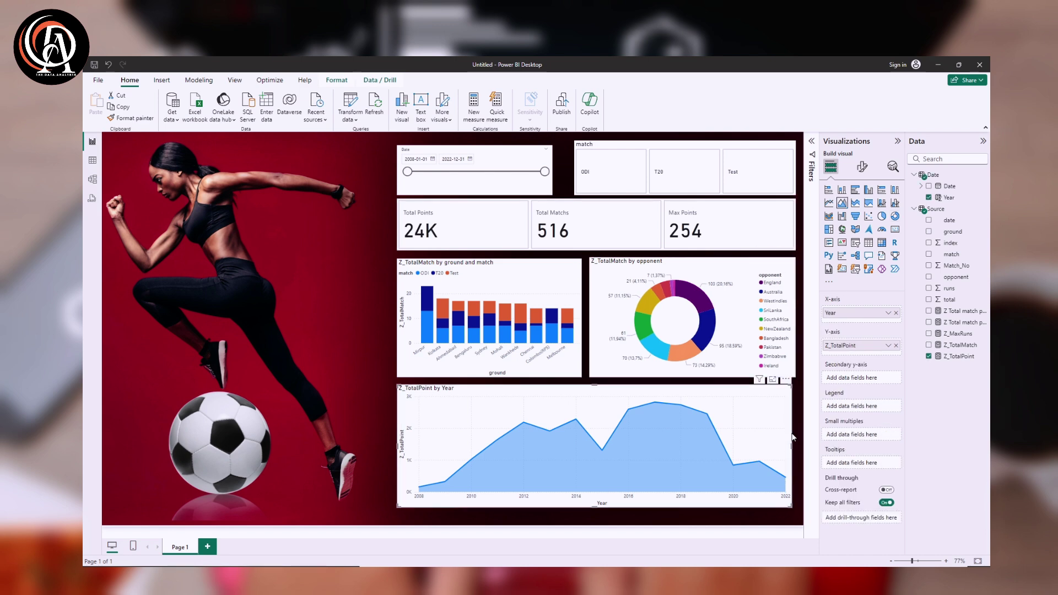
{"action": "left_click", "coordinate": [794, 449]}
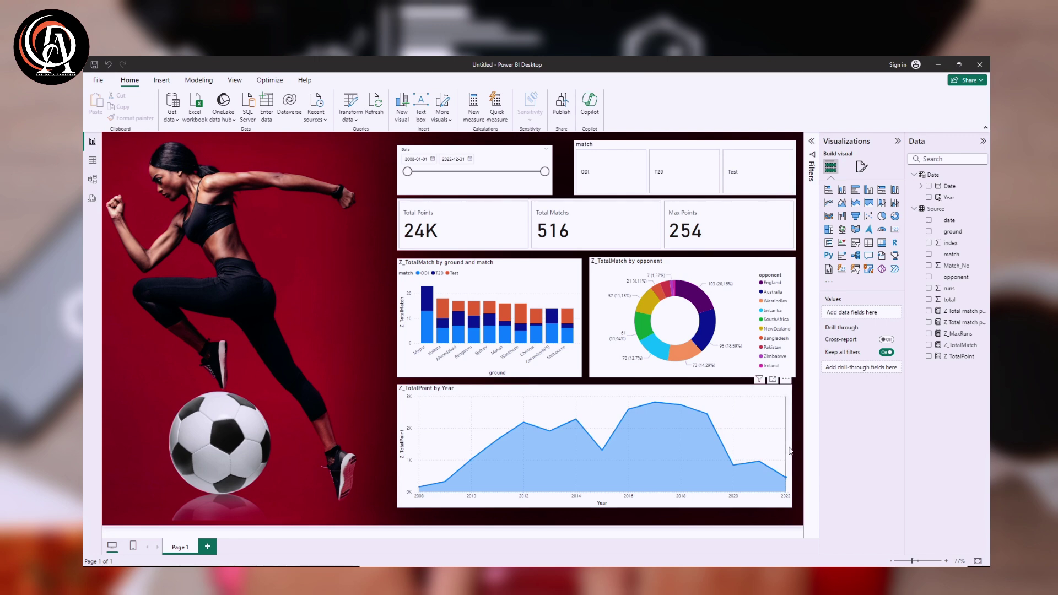
{"action": "left_click_drag", "start_coordinate": [793, 450], "coordinate": [796, 450]}
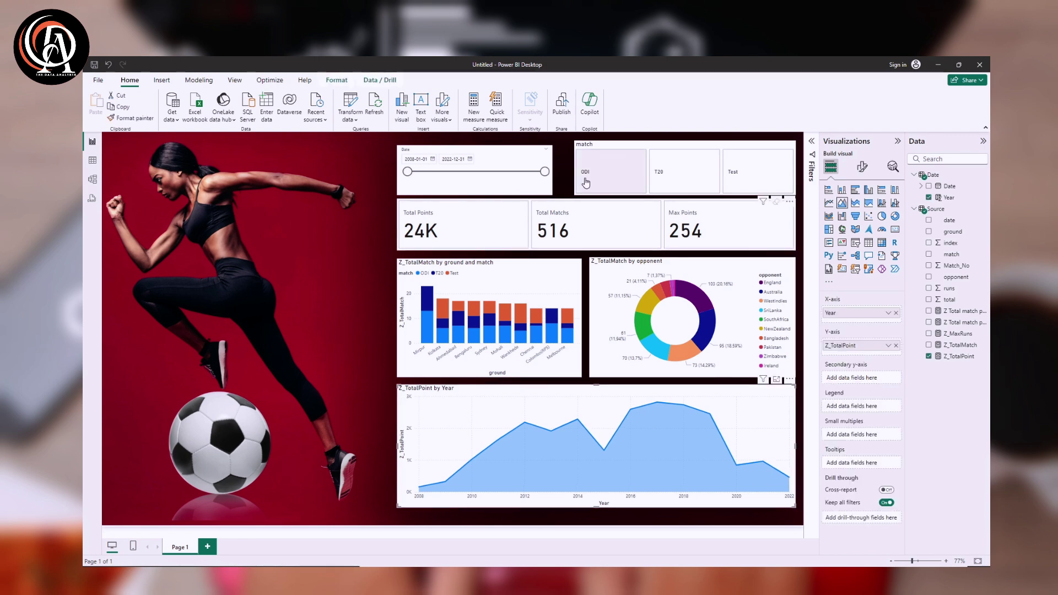
Enlarge the date slicer toward the match slicer, and resize the column and donut charts so their gap lines up with the slicers' gap.
{"action": "left_click", "coordinate": [551, 180]}
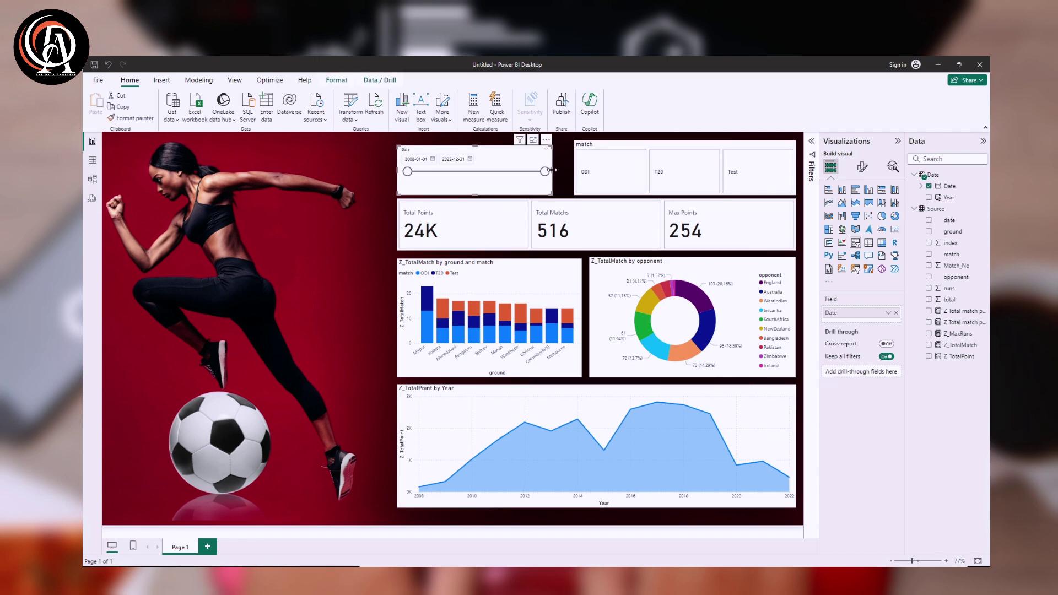
{"action": "left_click_drag", "start_coordinate": [553, 169], "coordinate": [568, 168]}
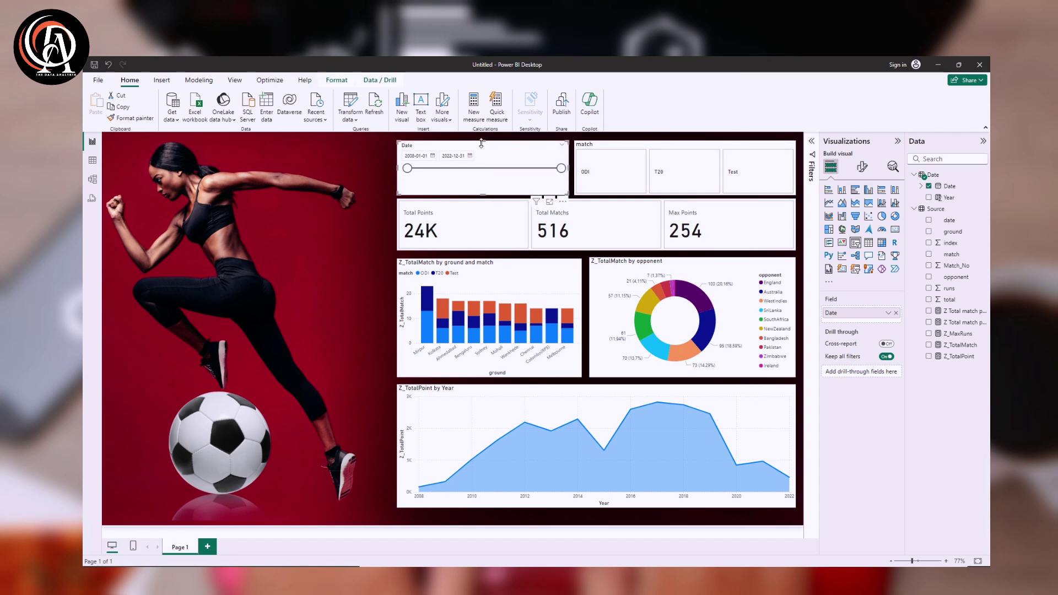
{"action": "left_click", "coordinate": [578, 312]}
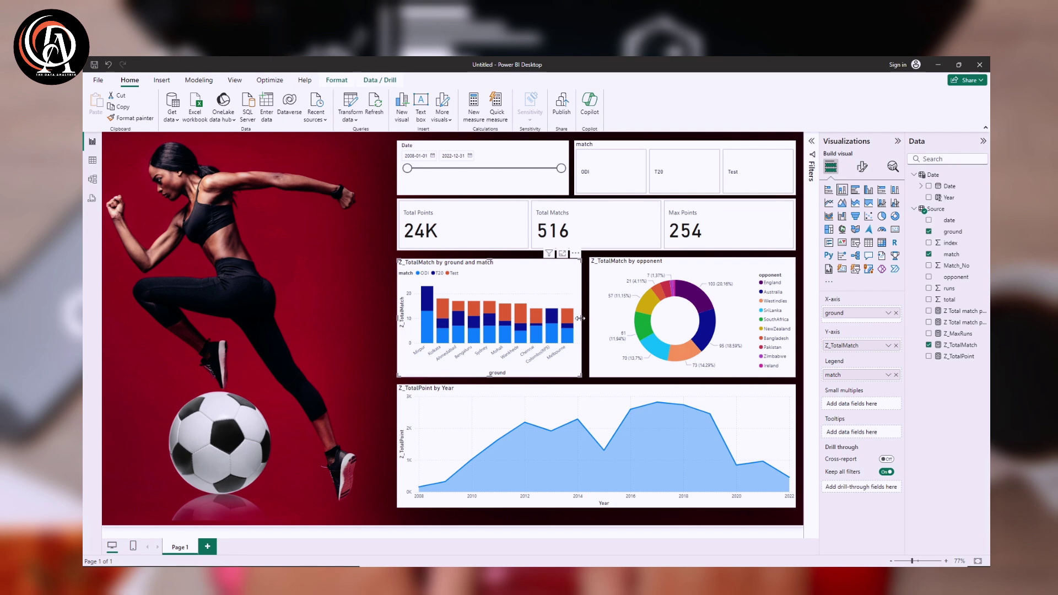
{"action": "mouse_move", "coordinate": [580, 318]}
{"action": "left_mouse_down"}
{"action": "mouse_move", "coordinate": [569, 319]}
{"action": "mouse_move", "coordinate": [589, 321]}
{"action": "mouse_move", "coordinate": [575, 321]}
{"action": "left_mouse_up"}
{"action": "left_click", "coordinate": [592, 320]}
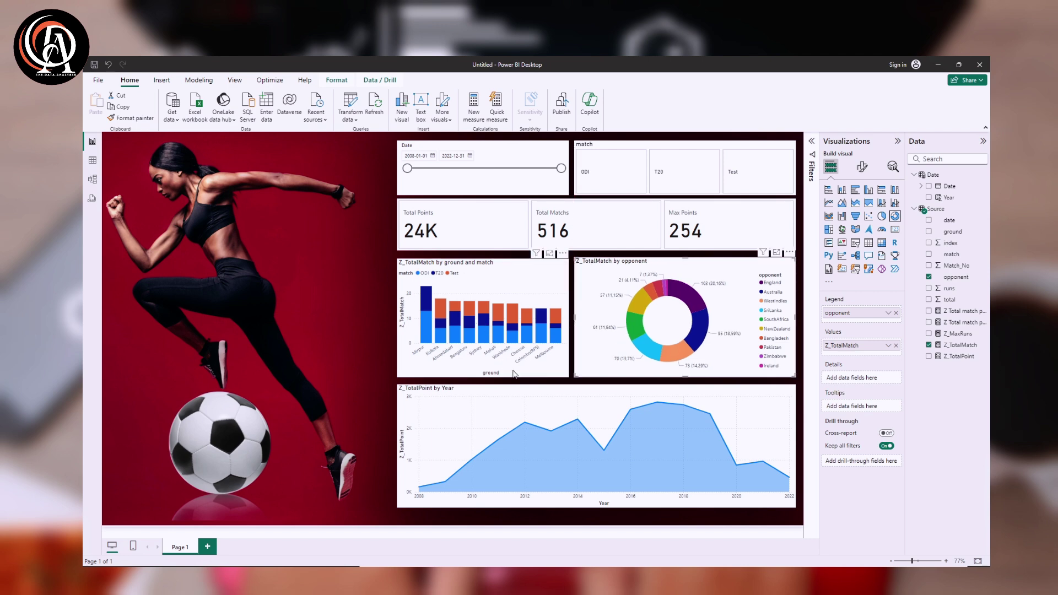
Lower the cards' upper edge slightly to widen the gap beneath the slicers.
{"action": "left_click", "coordinate": [482, 244]}
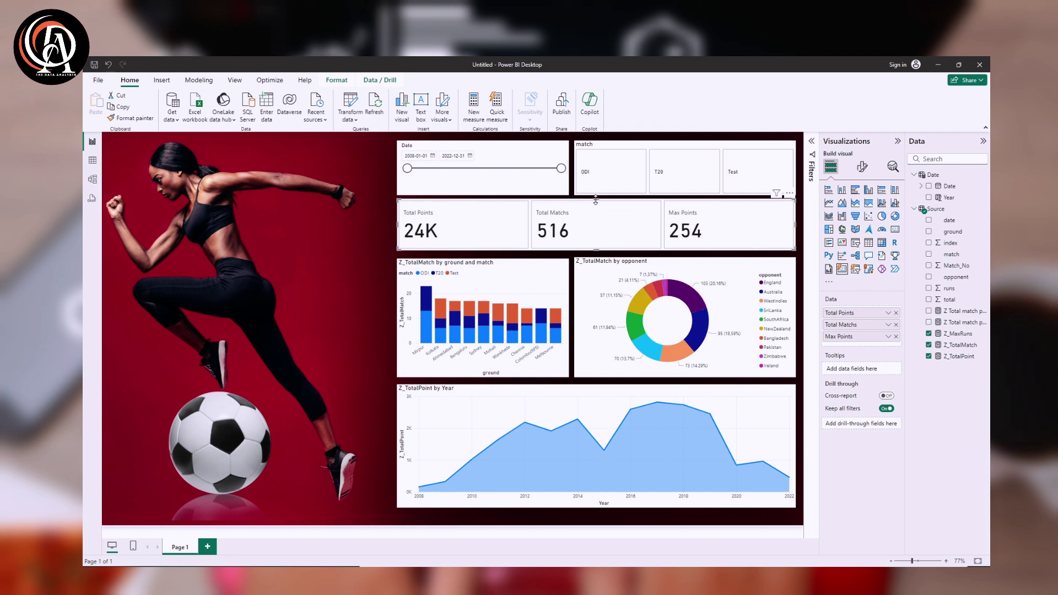
{"action": "left_click_drag", "start_coordinate": [595, 201], "coordinate": [595, 203]}
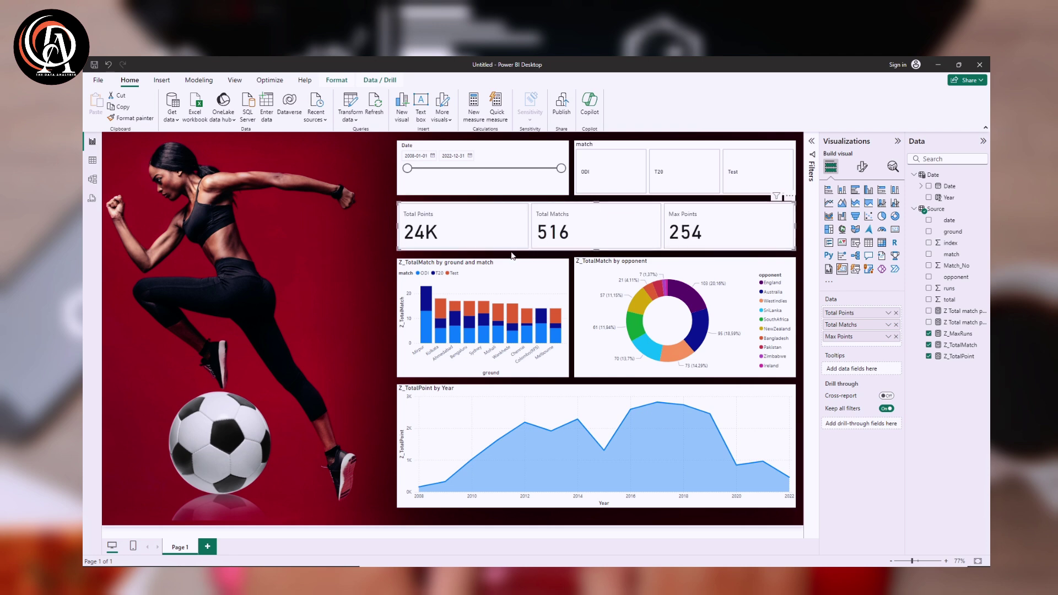
Raise the area chart's upper edge and extend the cards' lower edge slightly to even out the gaps around the middle charts.
{"action": "left_click", "coordinate": [346, 271]}
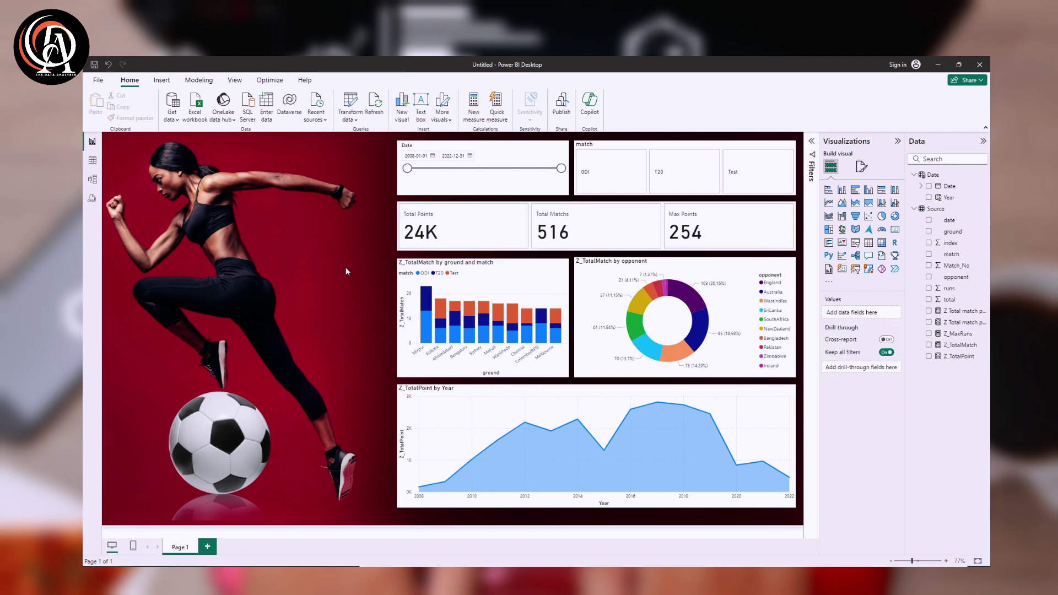
{"action": "left_click", "coordinate": [509, 392]}
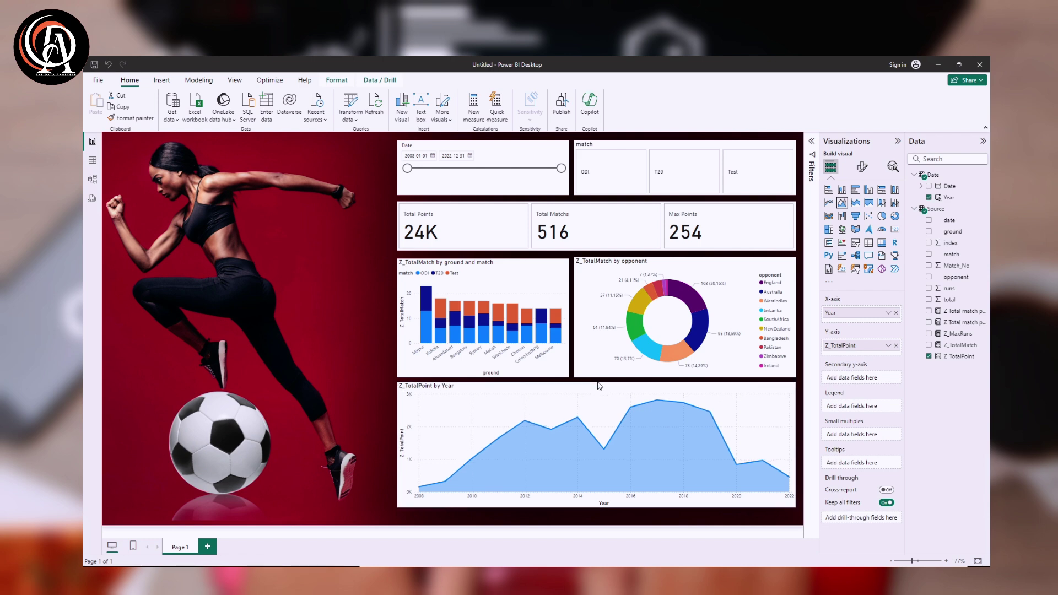
{"action": "left_click_drag", "start_coordinate": [596, 384], "coordinate": [596, 382]}
{"action": "left_click", "coordinate": [466, 256]}
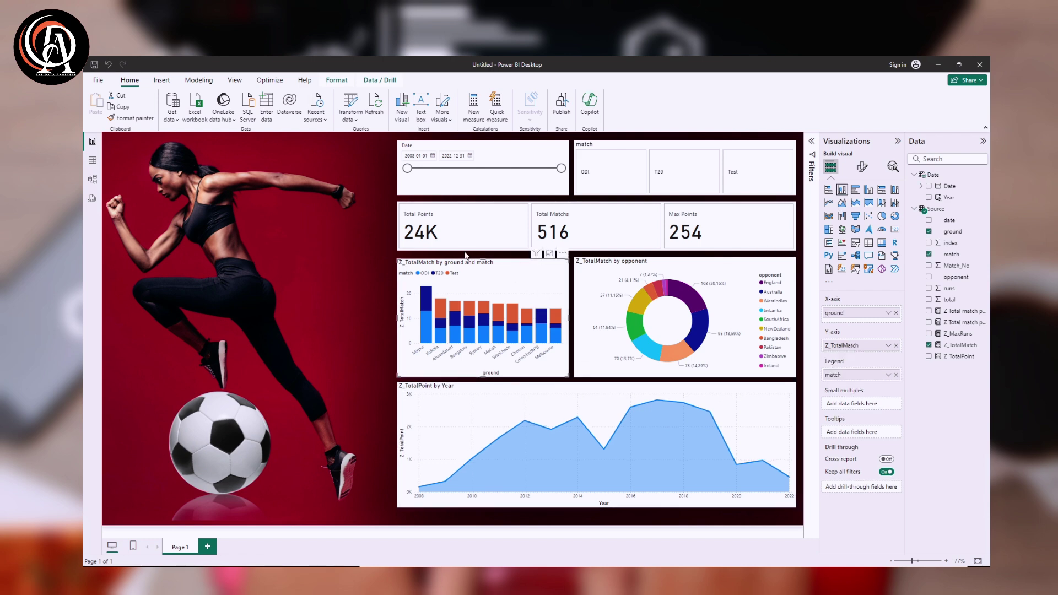
{"action": "left_click", "coordinate": [492, 247]}
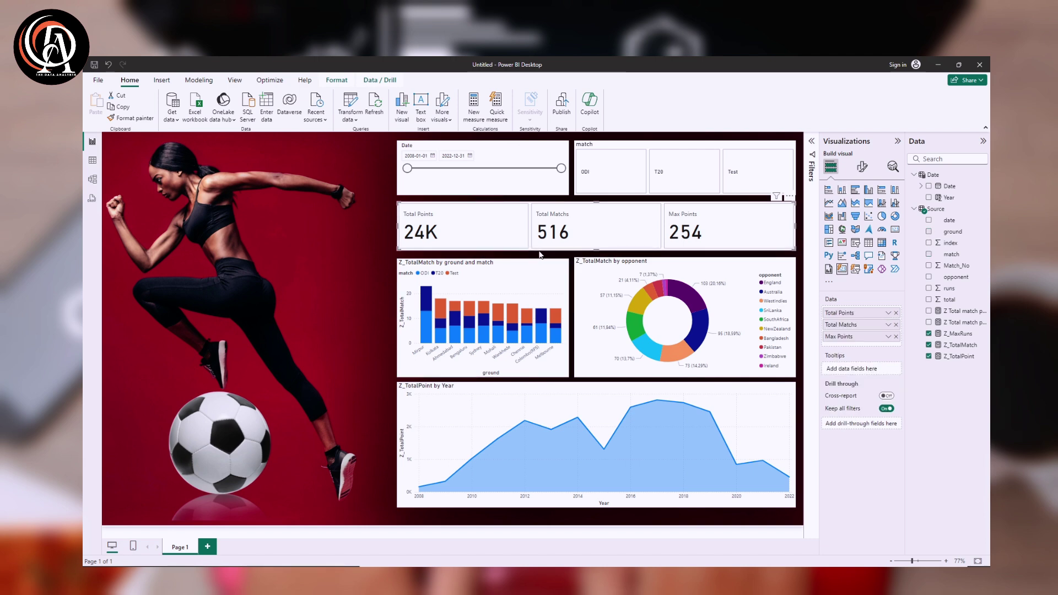
{"action": "left_click_drag", "start_coordinate": [595, 253], "coordinate": [595, 254]}
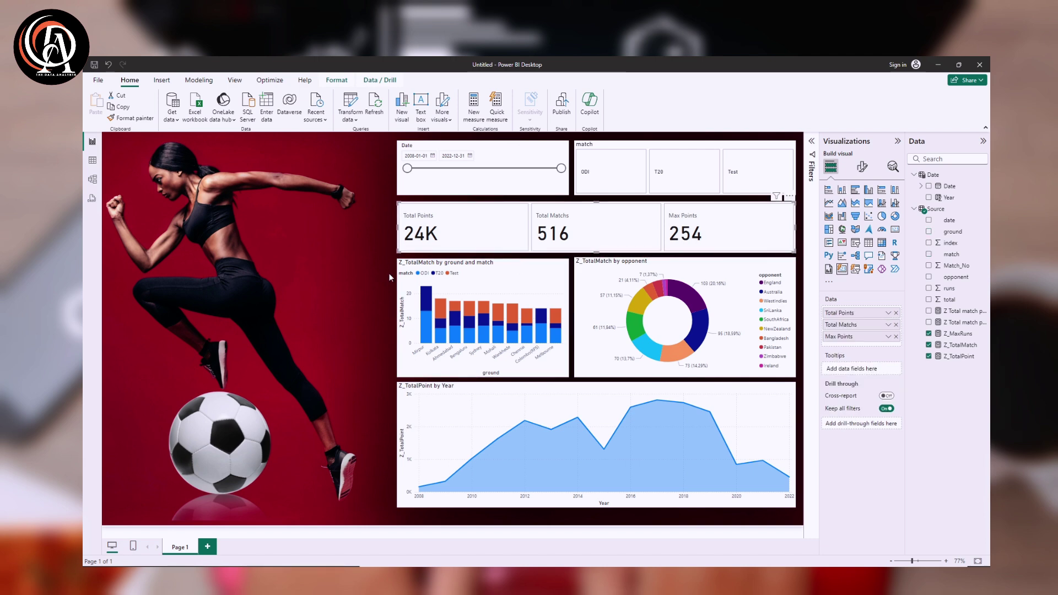
{"action": "left_click", "coordinate": [349, 273]}
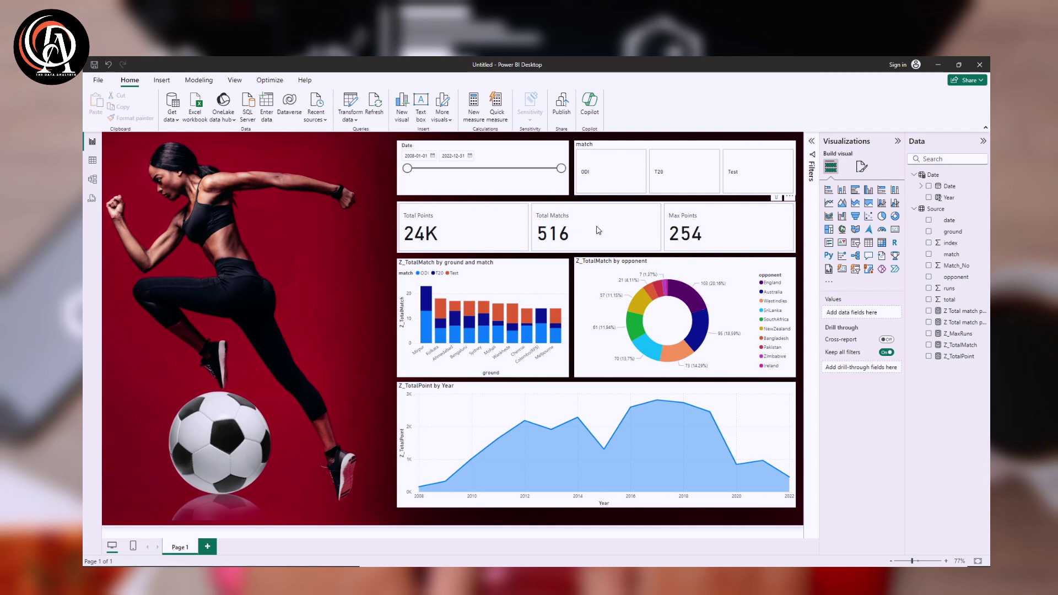
Find the background options in the date slicer's formatting and turn off its background effect.
{"action": "left_click", "coordinate": [526, 190]}
{"action": "left_click", "coordinate": [862, 167]}
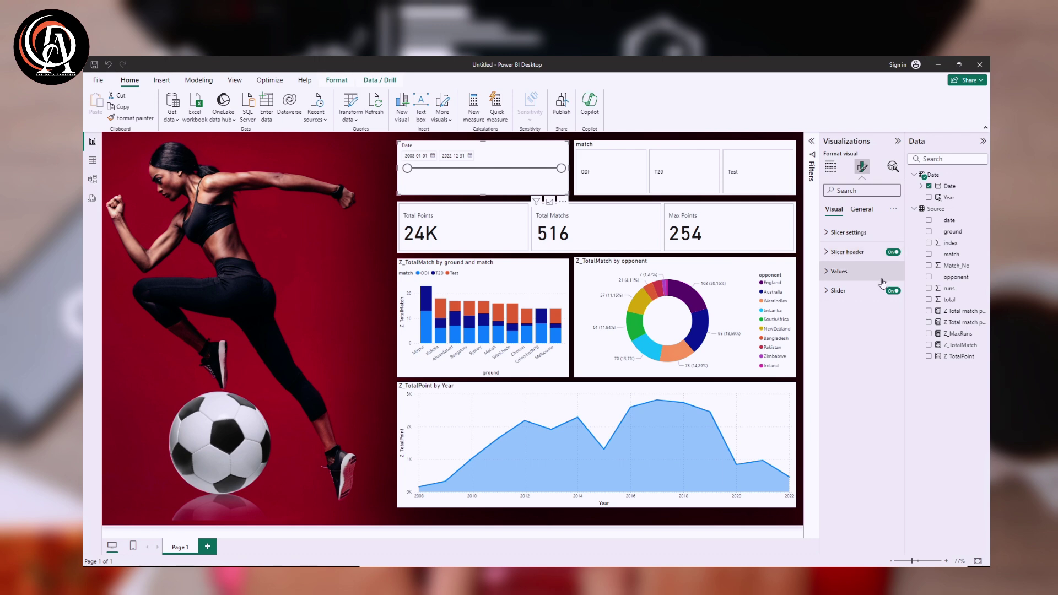
{"action": "left_click", "coordinate": [865, 213]}
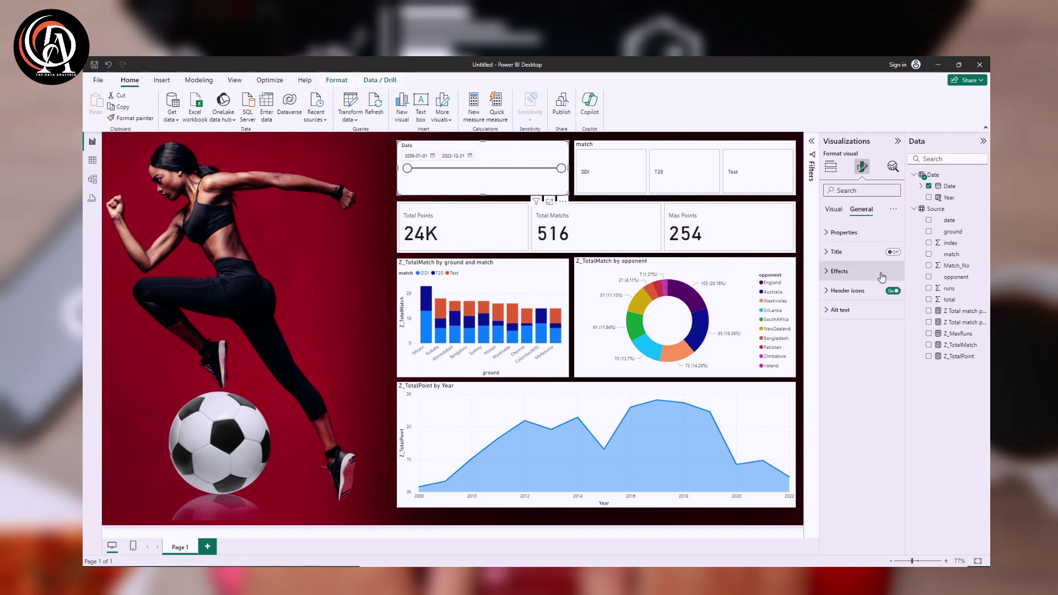
{"action": "left_click", "coordinate": [872, 191]}
{"action": "type", "text": "Back"}
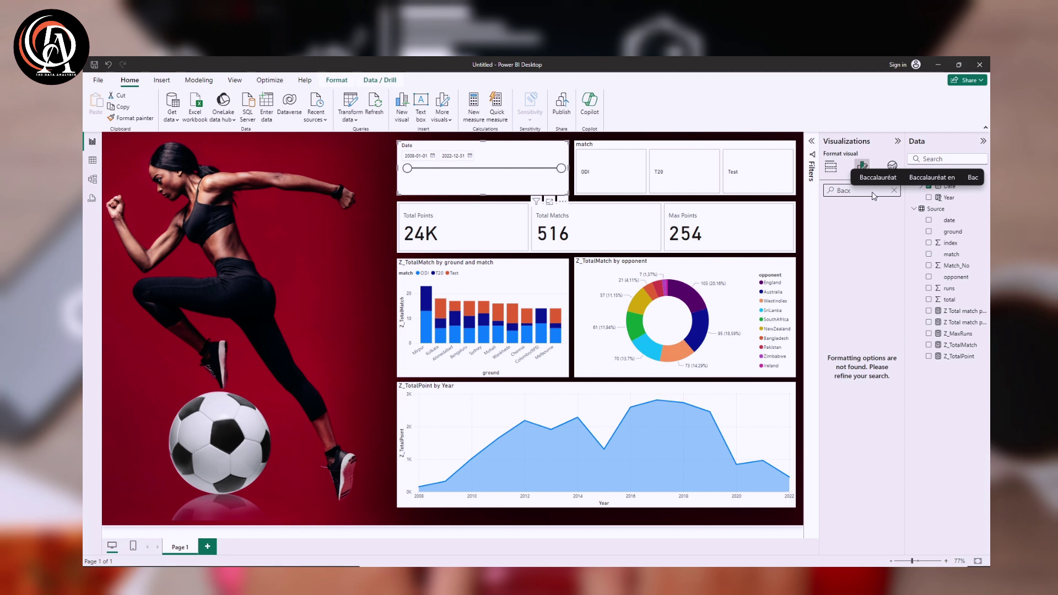
{"action": "key", "text": "BackSpace"}
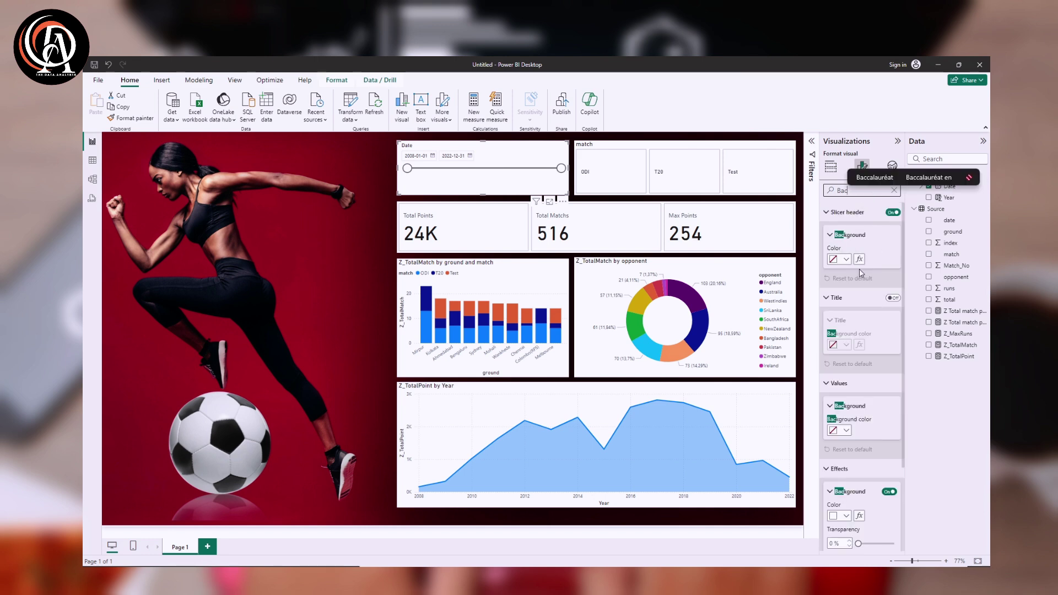
{"action": "left_click", "coordinate": [888, 492]}
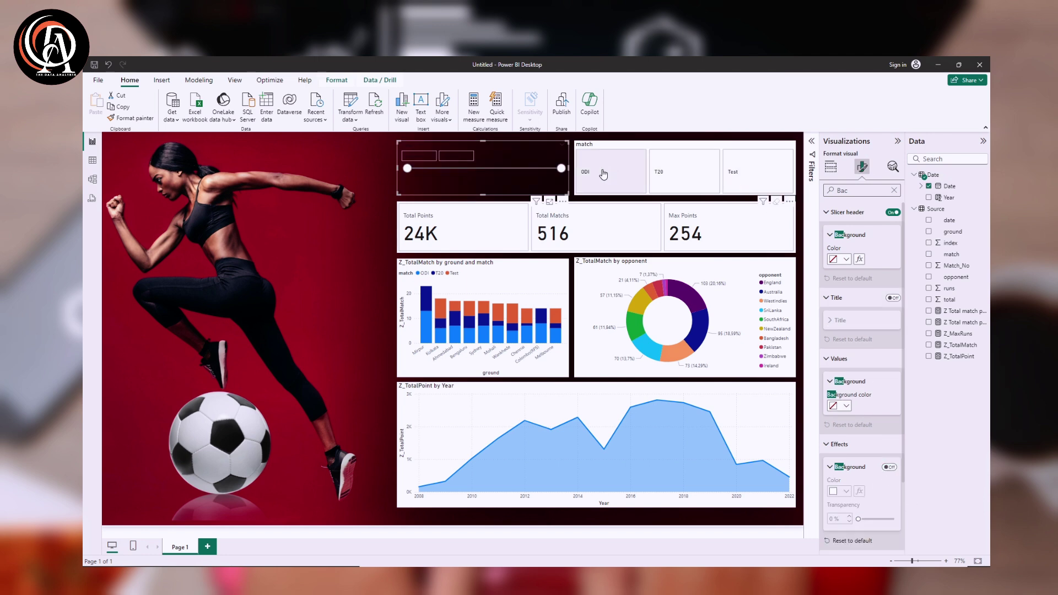
Turn off the background effect of the match slicer, keeping its header icons on.
{"action": "left_click", "coordinate": [659, 150]}
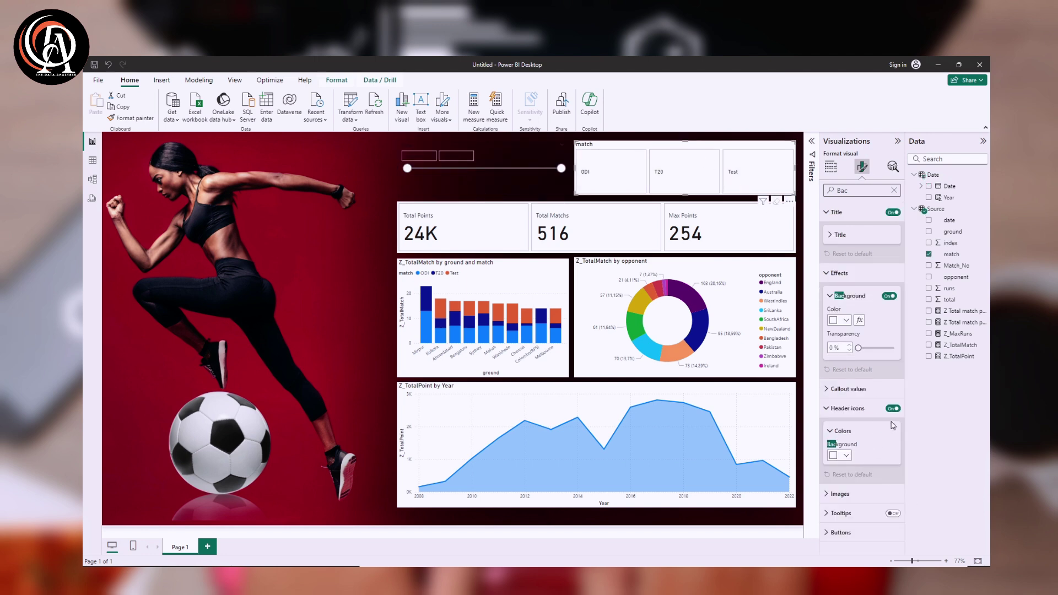
{"action": "left_click", "coordinate": [894, 408]}
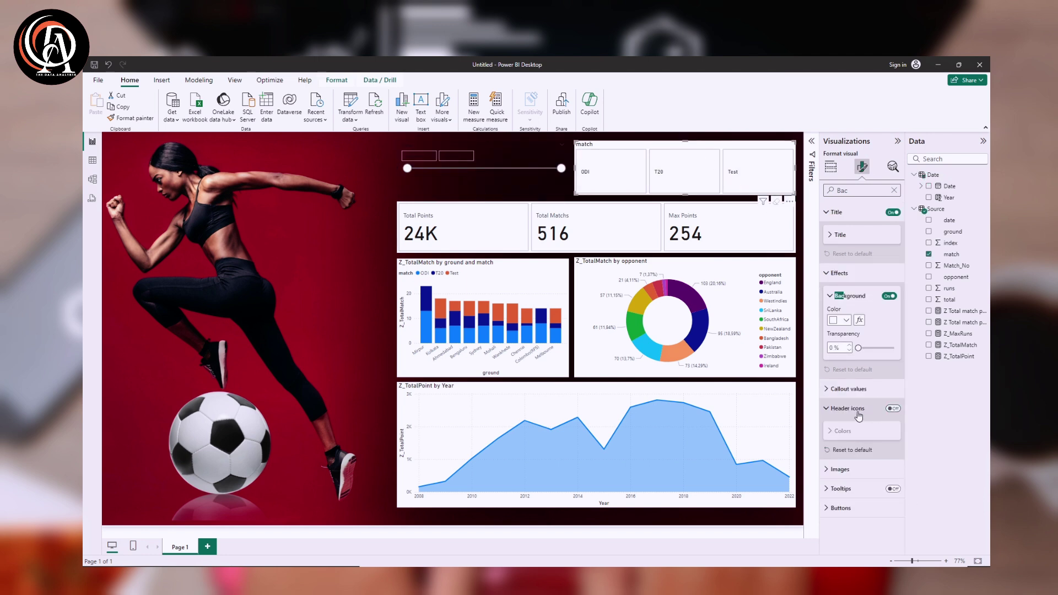
{"action": "left_click", "coordinate": [894, 408]}
{"action": "left_click", "coordinate": [885, 297]}
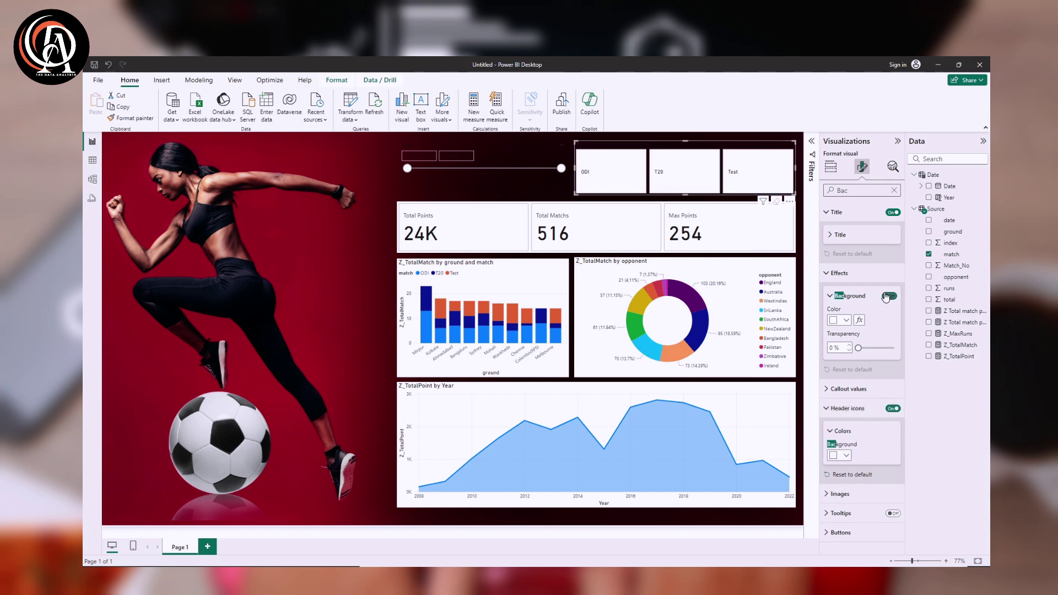
Turn off the background effect of the cards, donut chart, column chart and area chart.
{"action": "left_click", "coordinate": [561, 249]}
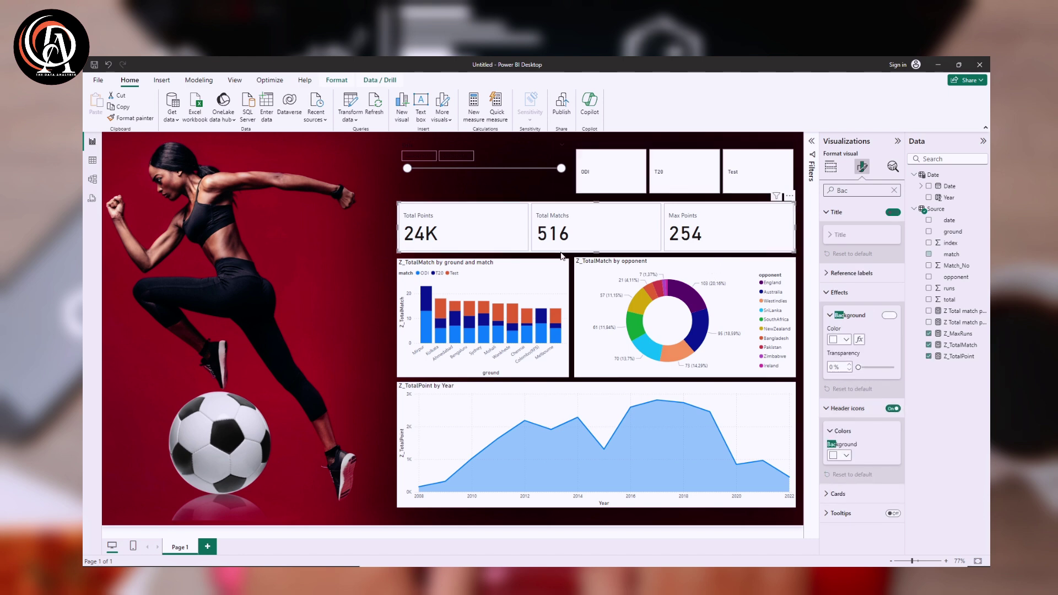
{"action": "left_click", "coordinate": [888, 316]}
{"action": "left_click", "coordinate": [596, 373]}
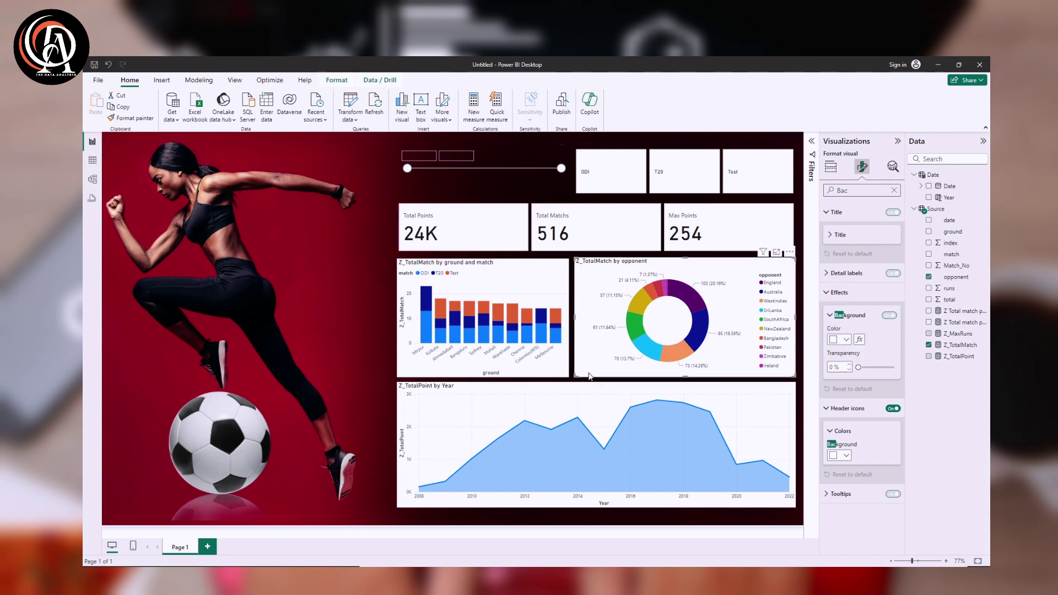
{"action": "left_click", "coordinate": [889, 316]}
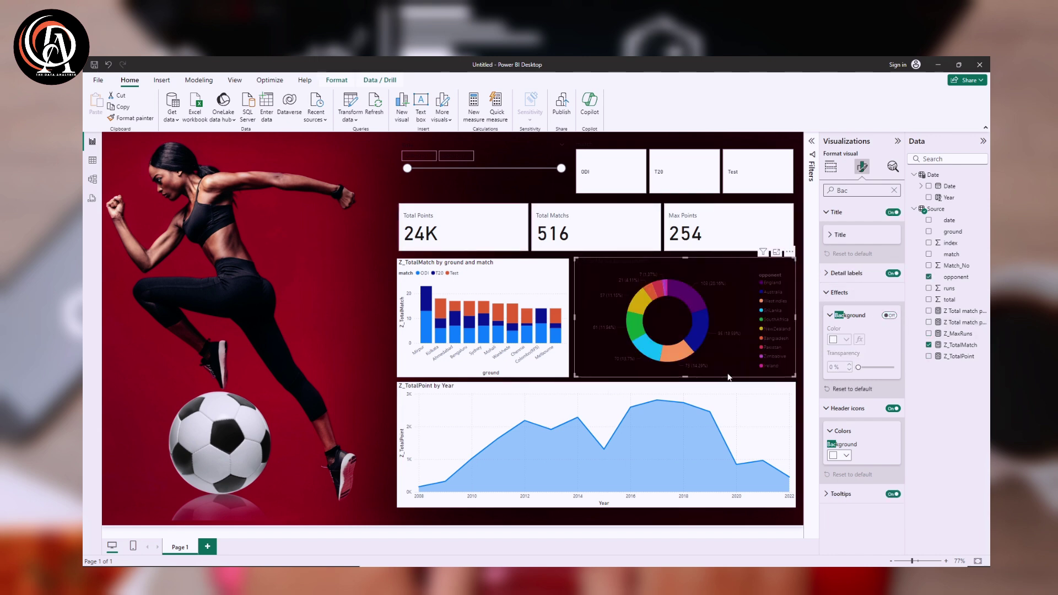
{"action": "left_click", "coordinate": [563, 374]}
{"action": "left_click", "coordinate": [889, 296]}
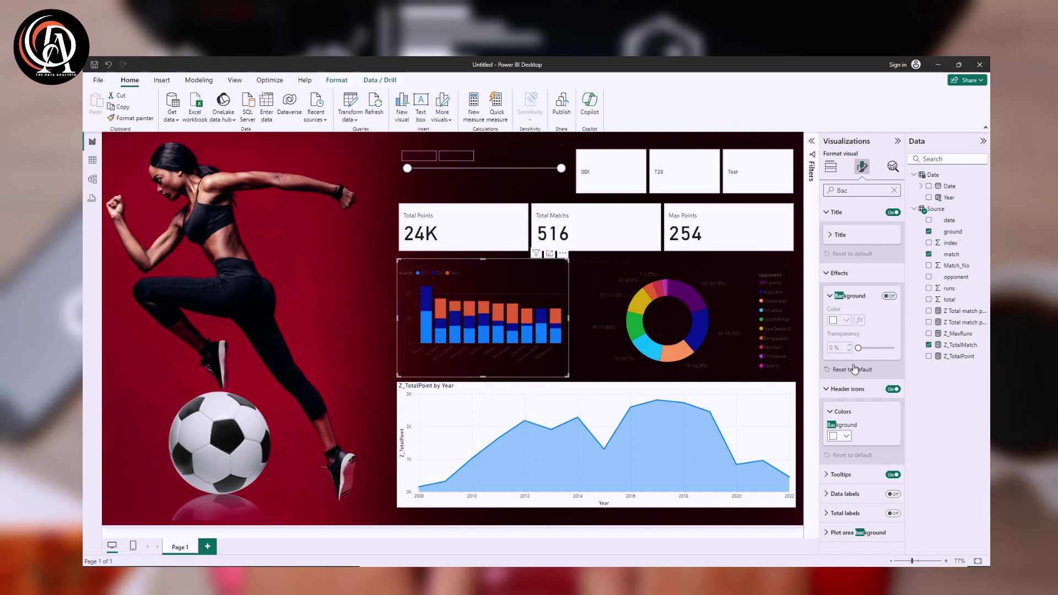
{"action": "left_click", "coordinate": [793, 392]}
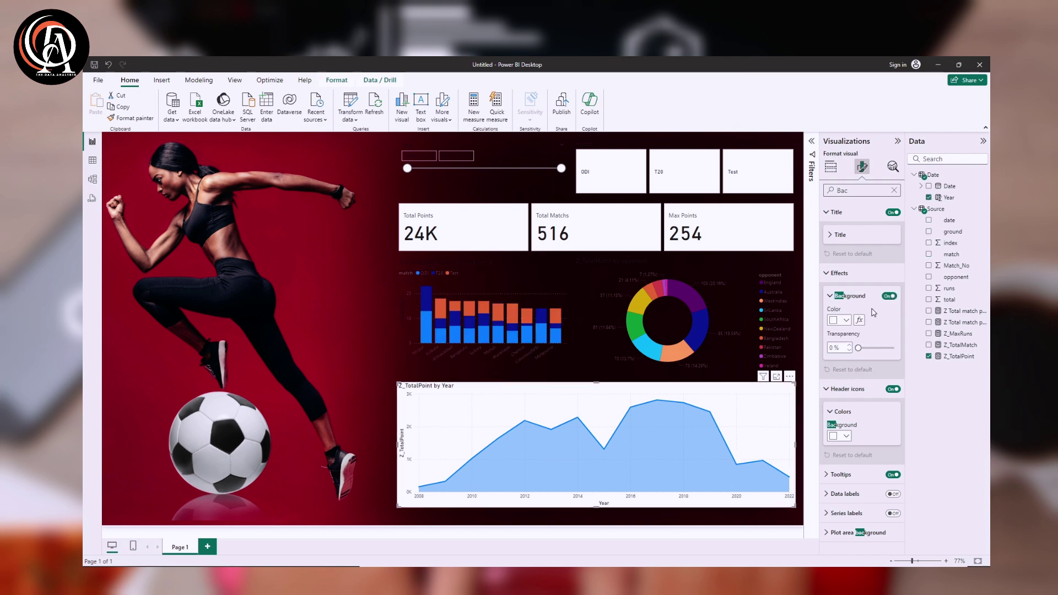
{"action": "left_click", "coordinate": [889, 296]}
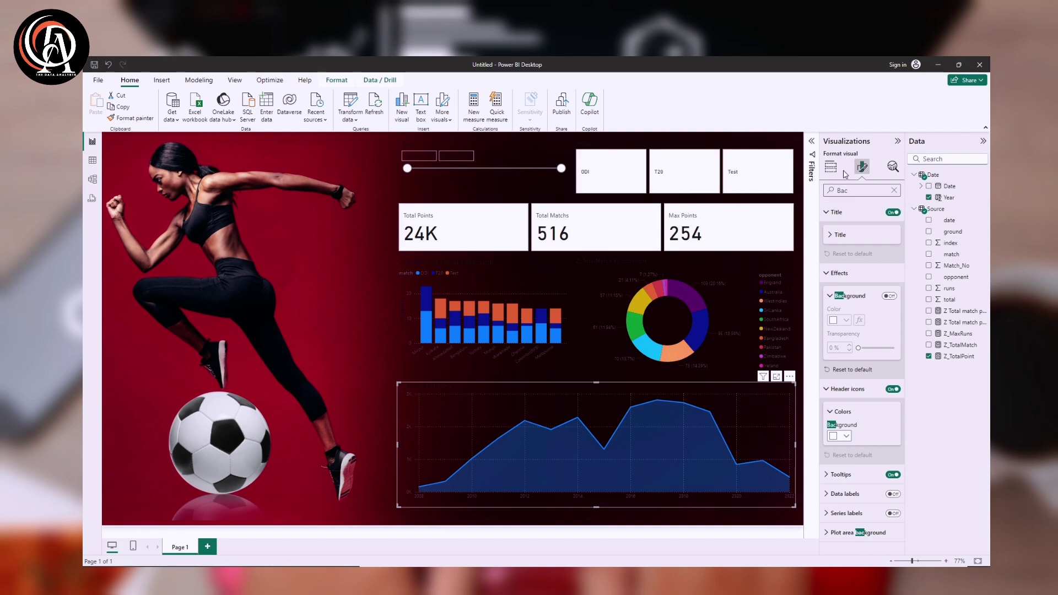
Search the area chart's format options for "back" and review its title, effects, header icon and tooltip background settings.
{"action": "left_click", "coordinate": [894, 191]}
{"action": "left_click", "coordinate": [835, 209]}
{"action": "left_click", "coordinate": [867, 190]}
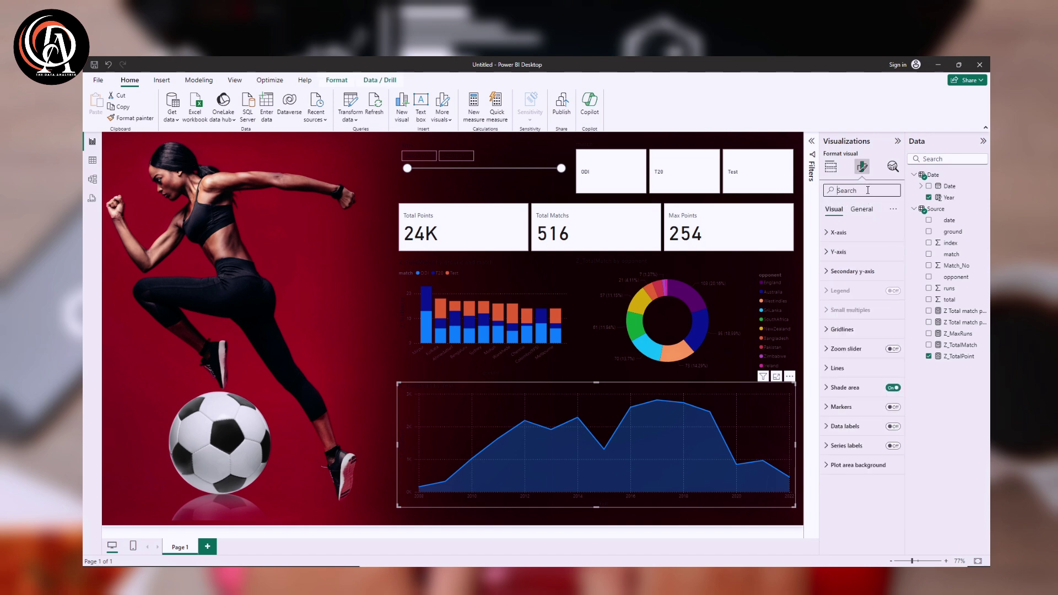
{"action": "type", "text": "back"}
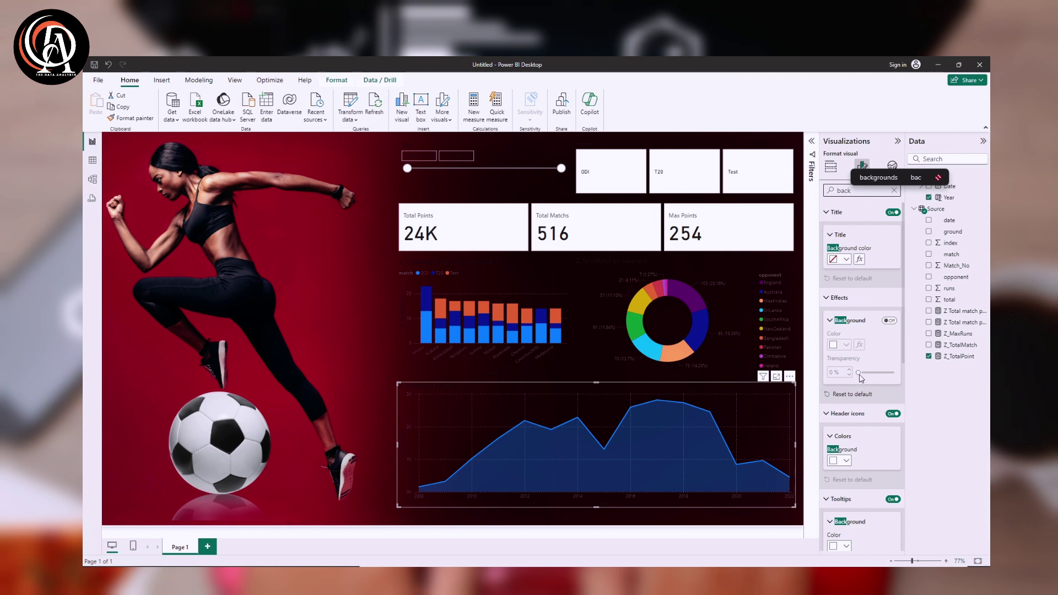
{"action": "scroll", "coordinate": [859, 424], "scroll_direction": "down", "scroll_amount": 3}
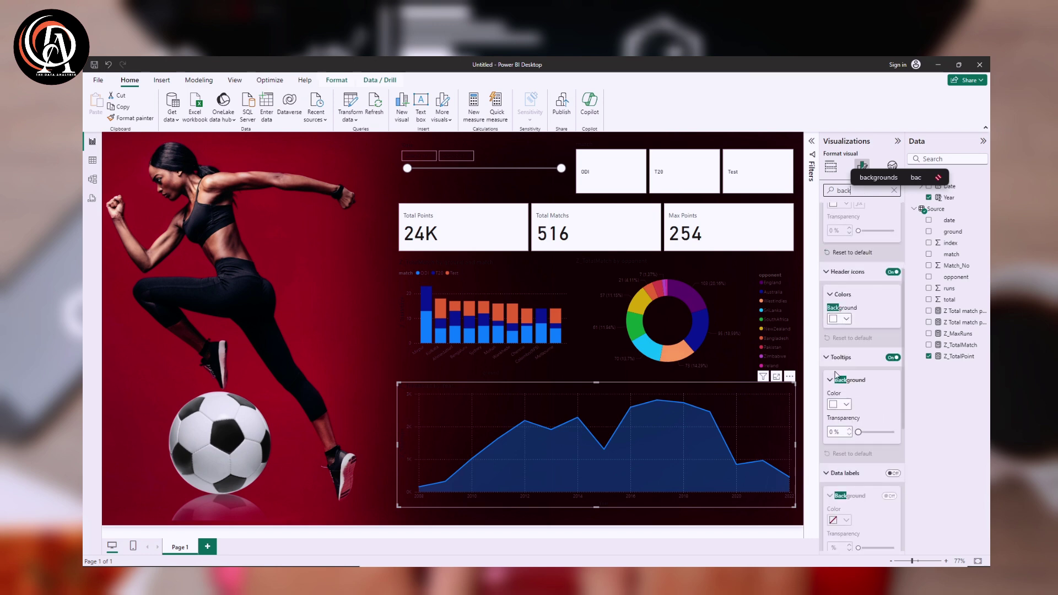
{"action": "scroll", "coordinate": [874, 401], "scroll_direction": "up", "scroll_amount": 2}
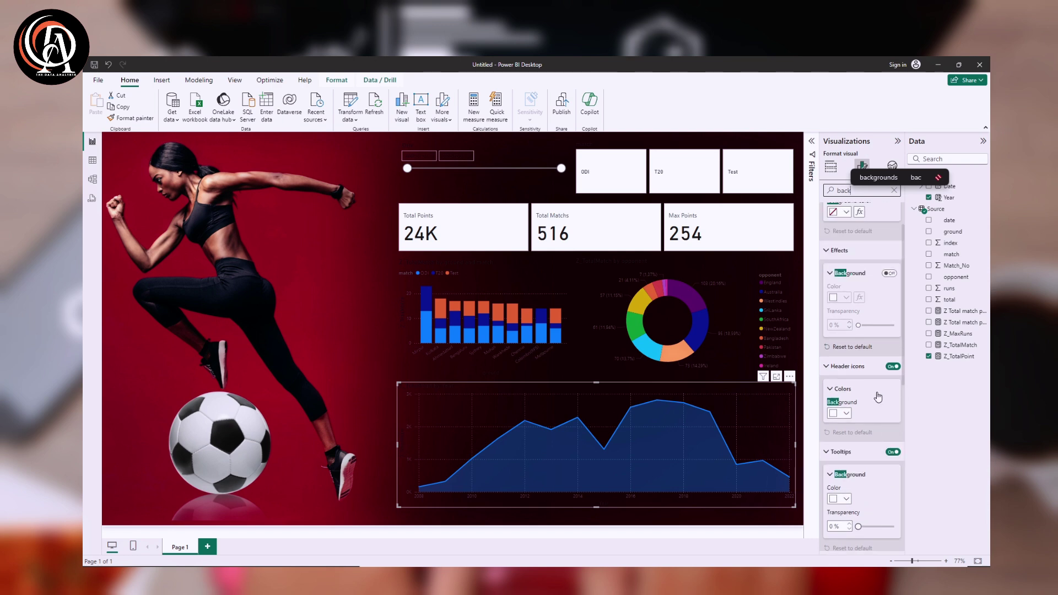
{"action": "scroll", "coordinate": [861, 389], "scroll_direction": "up", "scroll_amount": 1}
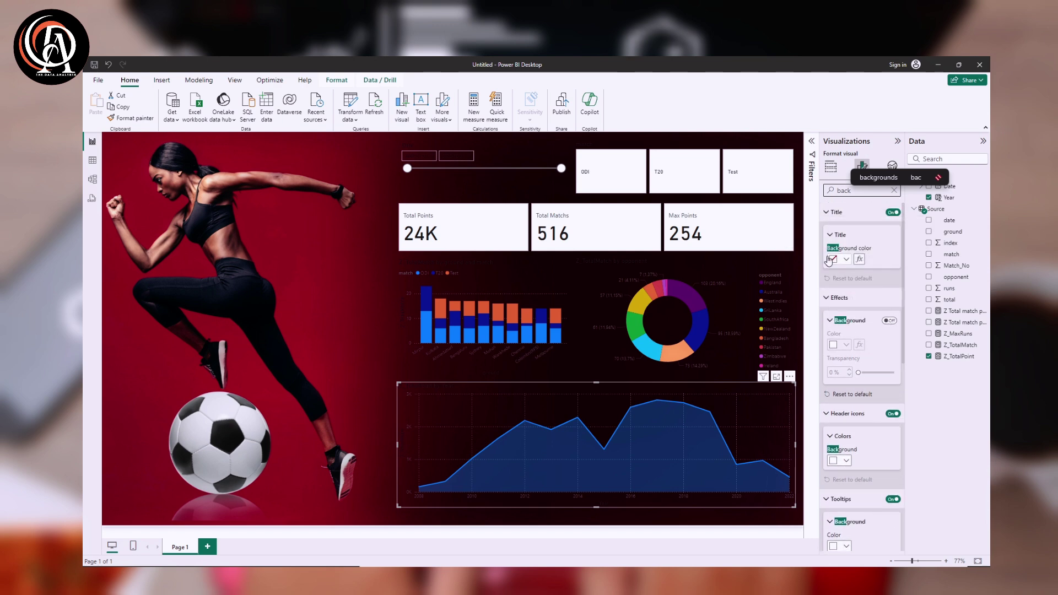
Search the cards' format options for "fill", clear the search and open the callout values settings.
{"action": "left_click", "coordinate": [766, 227]}
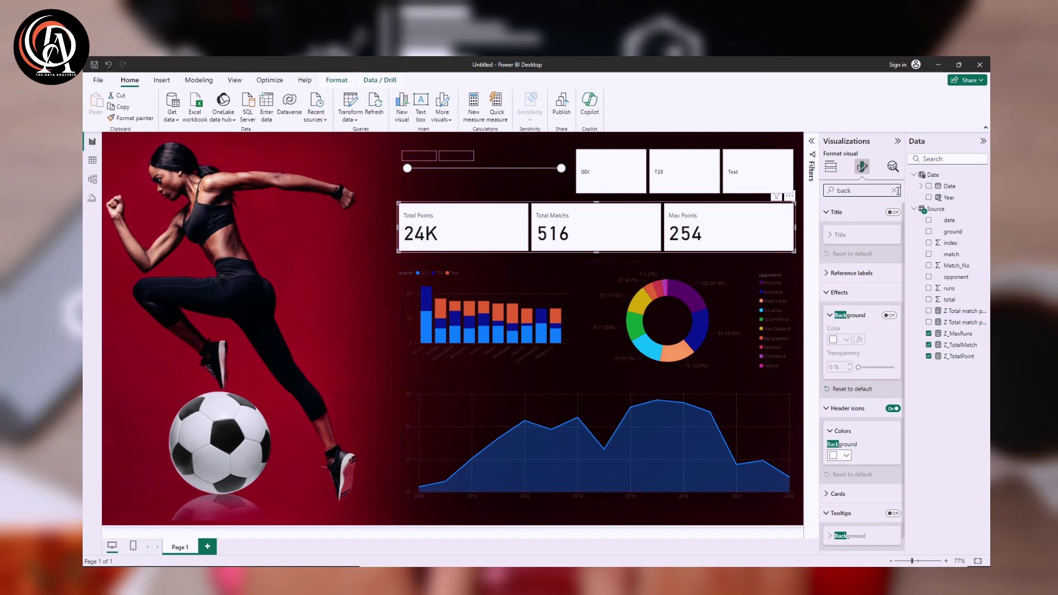
{"action": "left_click", "coordinate": [894, 191]}
{"action": "type", "text": "fill"}
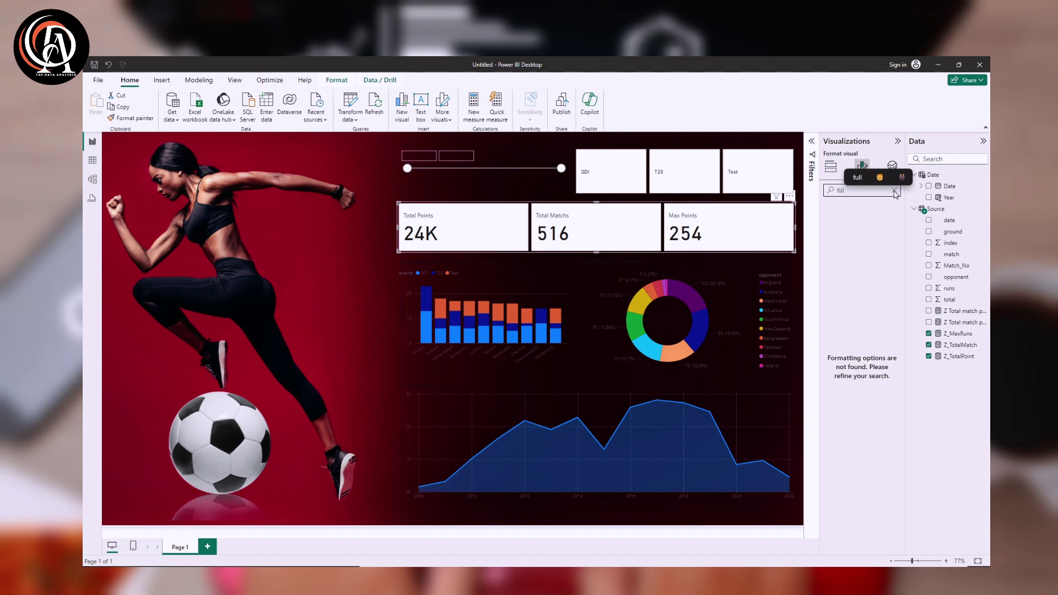
{"action": "key", "text": "BackSpace"}
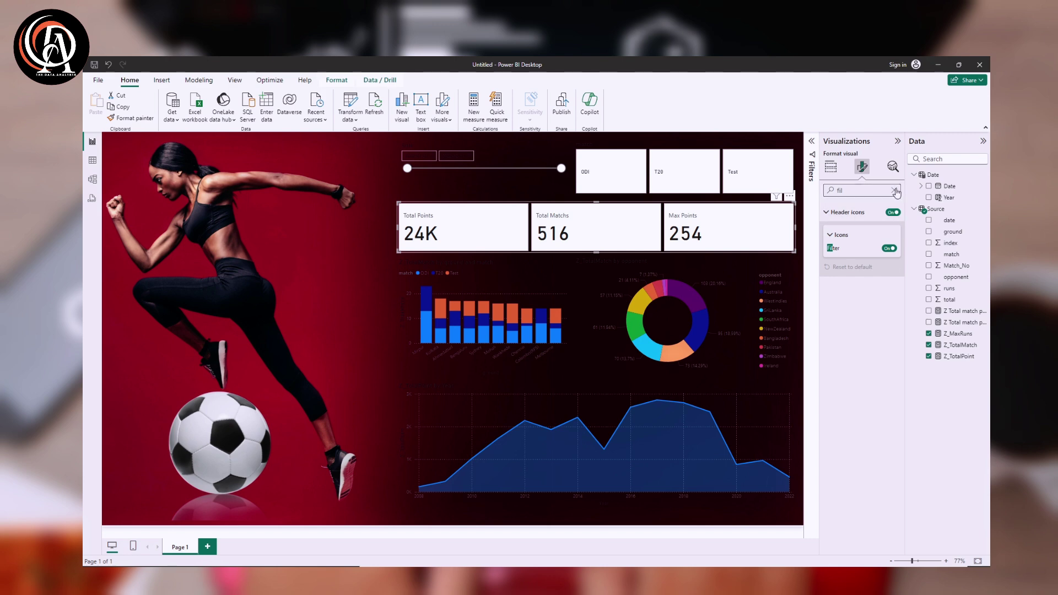
{"action": "left_click", "coordinate": [895, 191]}
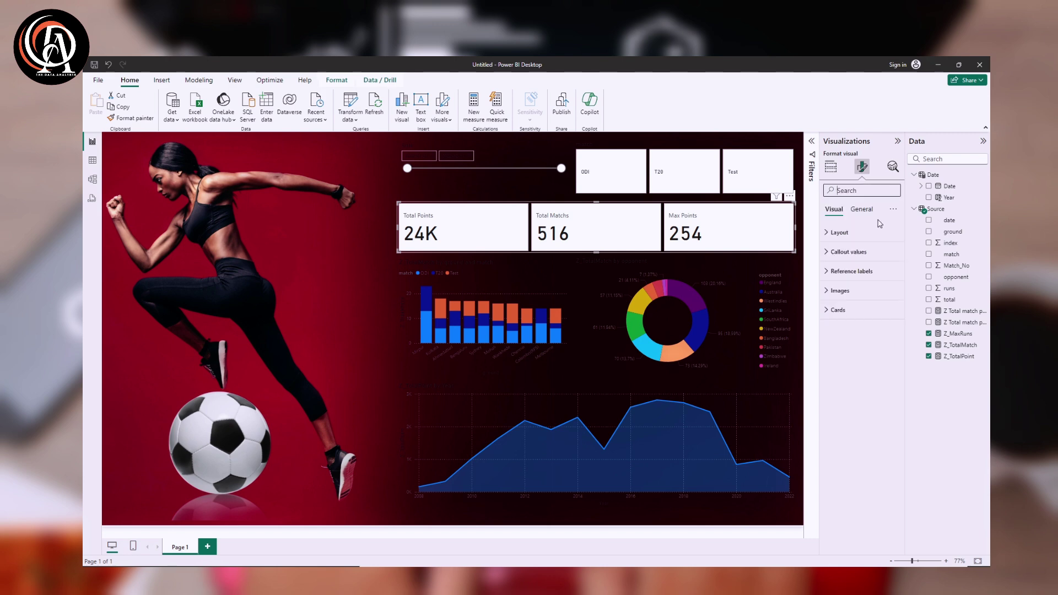
{"action": "left_click", "coordinate": [838, 254]}
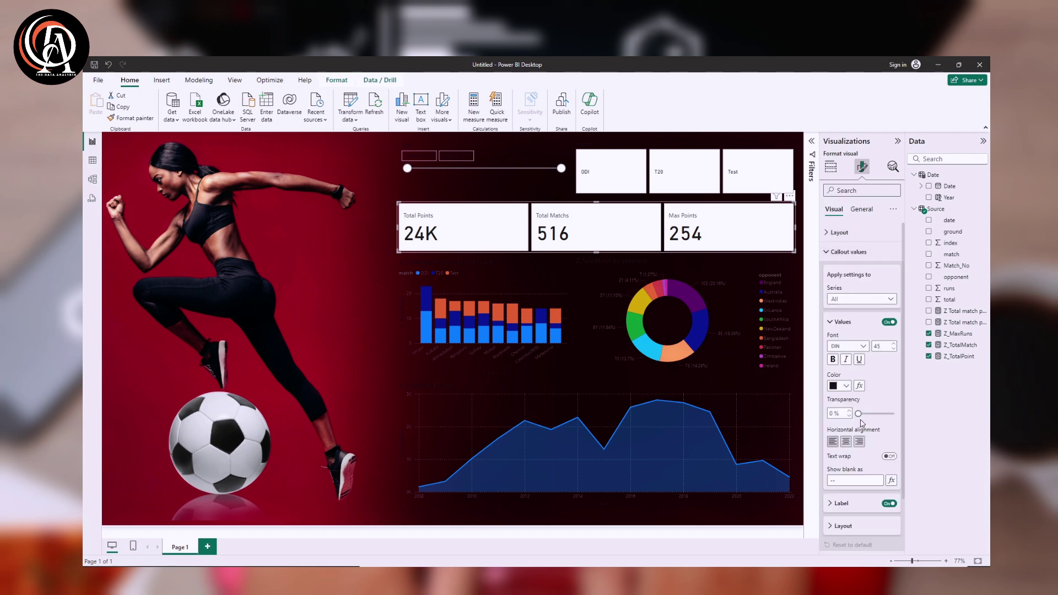
Turn off the card background for all series in the Total Points, Total Matchs and Max Points card visual.
{"action": "scroll", "coordinate": [865, 422], "scroll_direction": "down", "scroll_amount": 2}
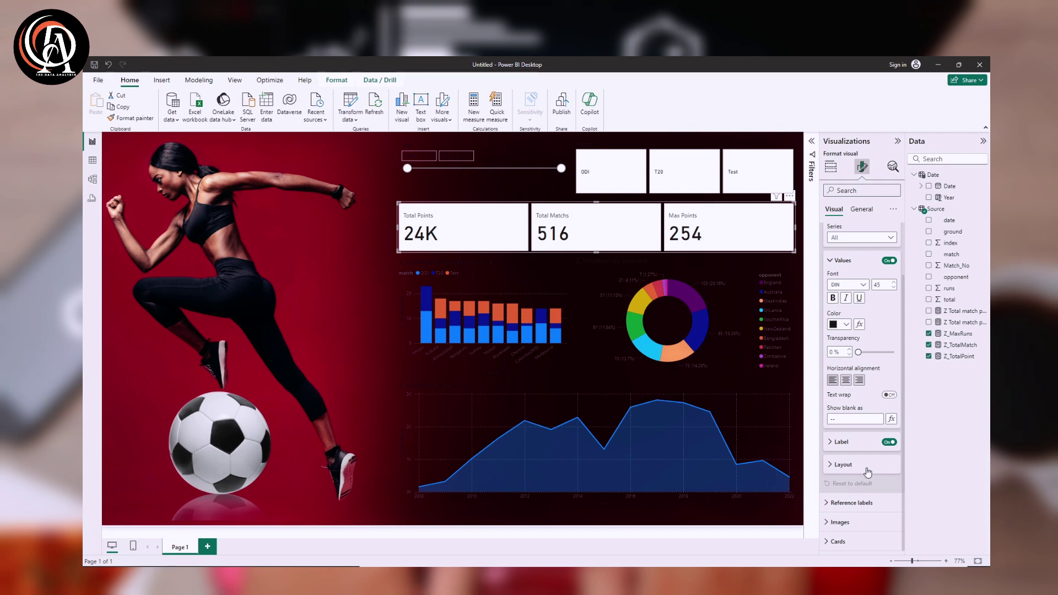
{"action": "left_click", "coordinate": [836, 262]}
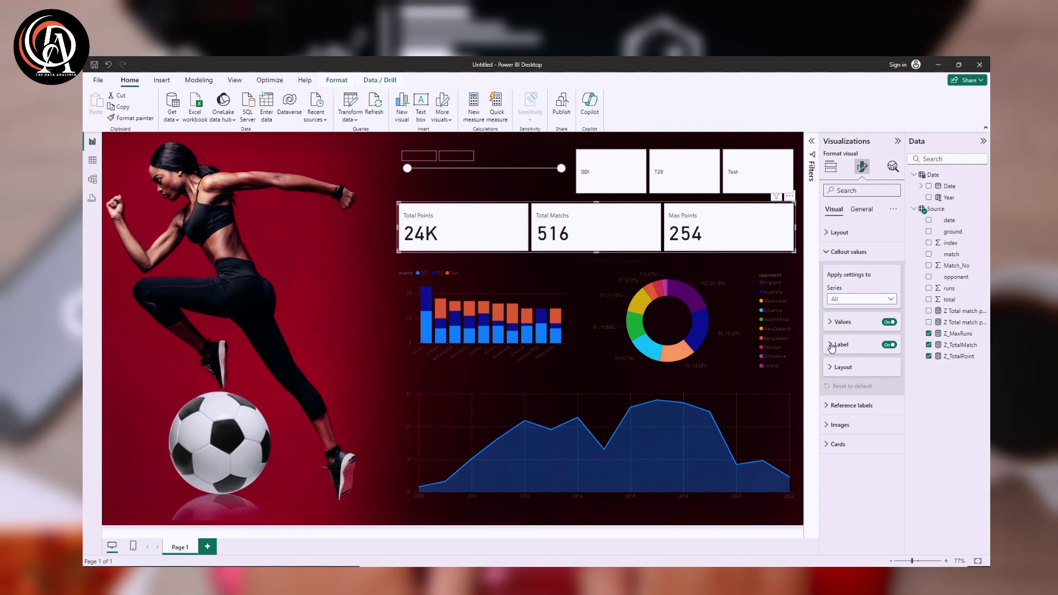
{"action": "left_click", "coordinate": [828, 234]}
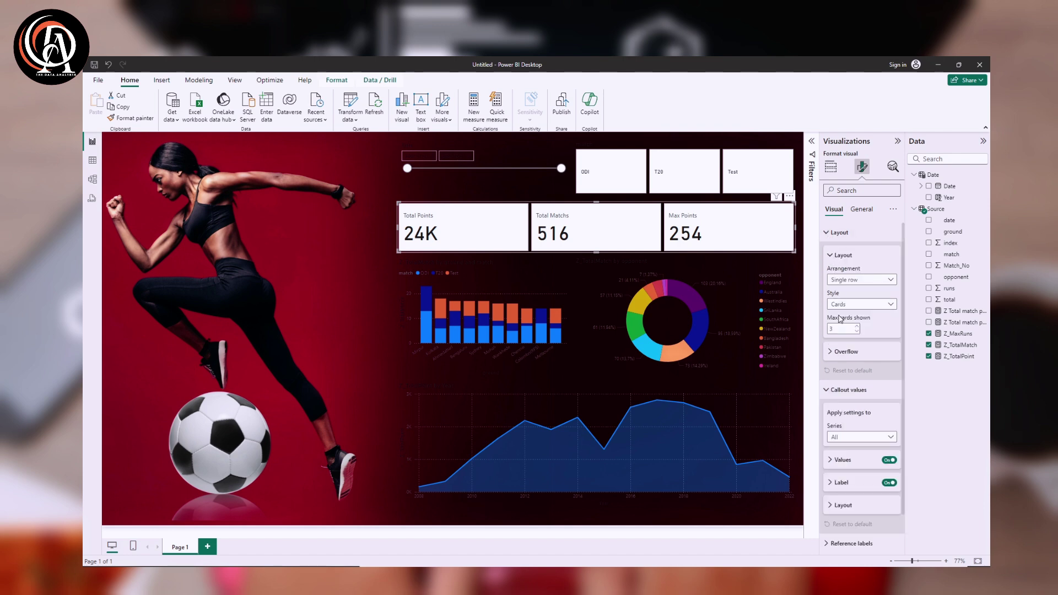
{"action": "scroll", "coordinate": [842, 408], "scroll_direction": "down", "scroll_amount": 1}
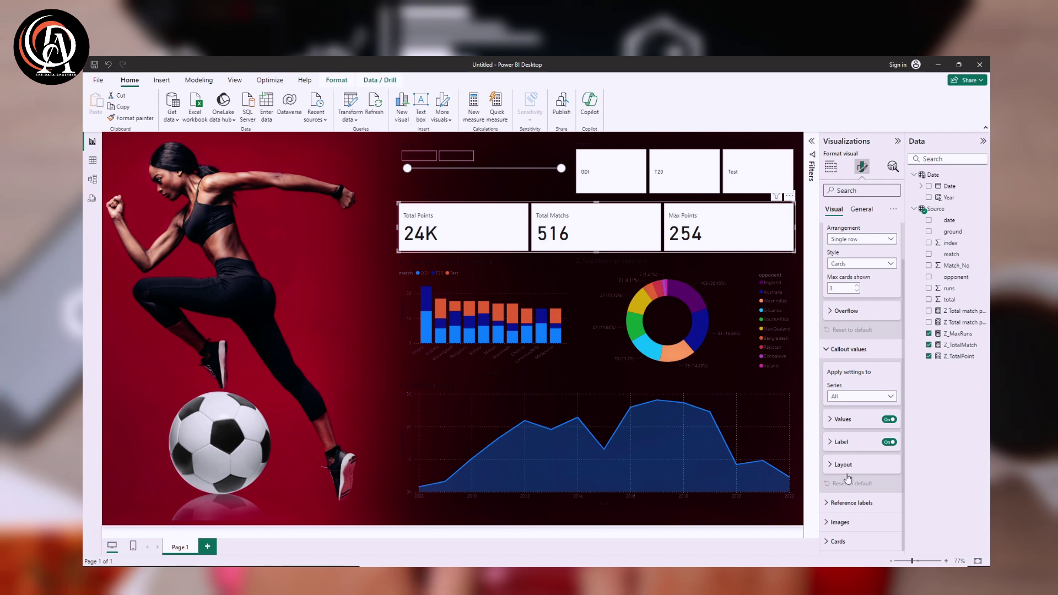
{"action": "left_click", "coordinate": [829, 542]}
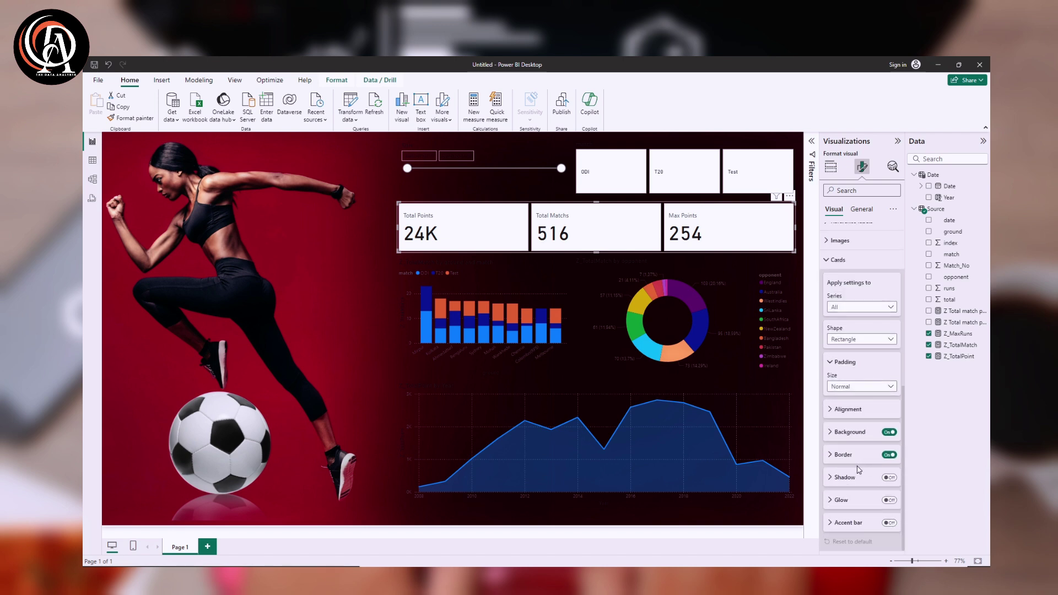
{"action": "left_click", "coordinate": [888, 433]}
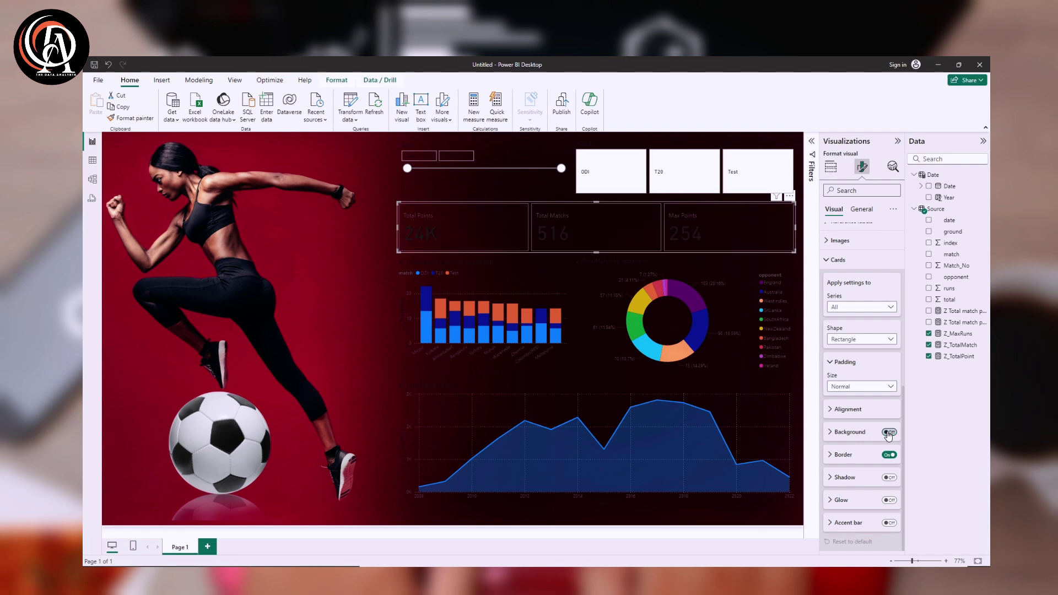
Select Test in the match slicer and turn off the fill of its buttons for the Default state.
{"action": "left_click", "coordinate": [776, 185]}
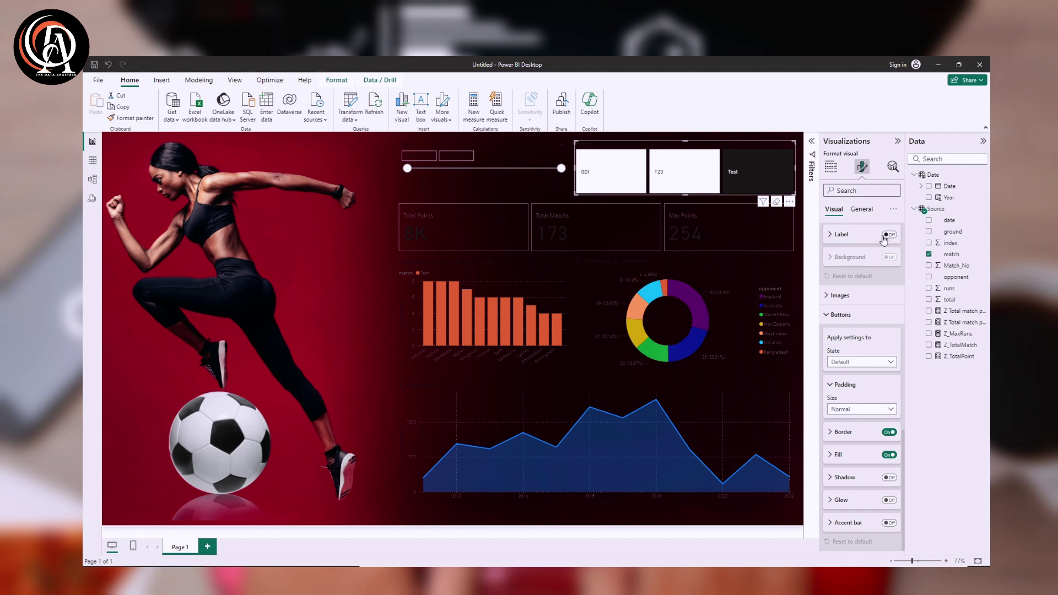
{"action": "left_click", "coordinate": [888, 454]}
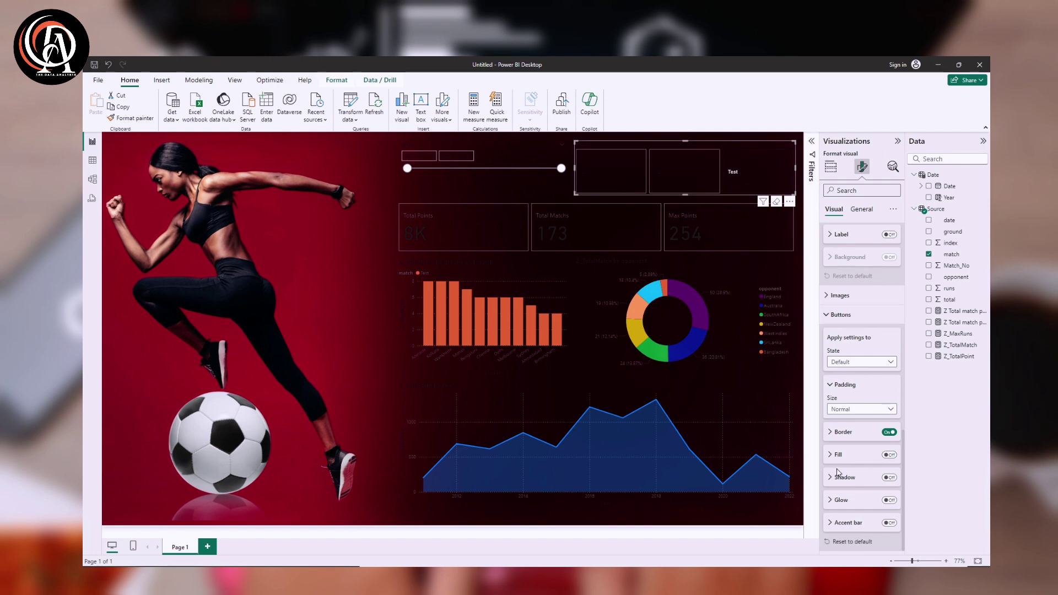
{"action": "scroll", "coordinate": [840, 473], "scroll_direction": "up", "scroll_amount": 3}
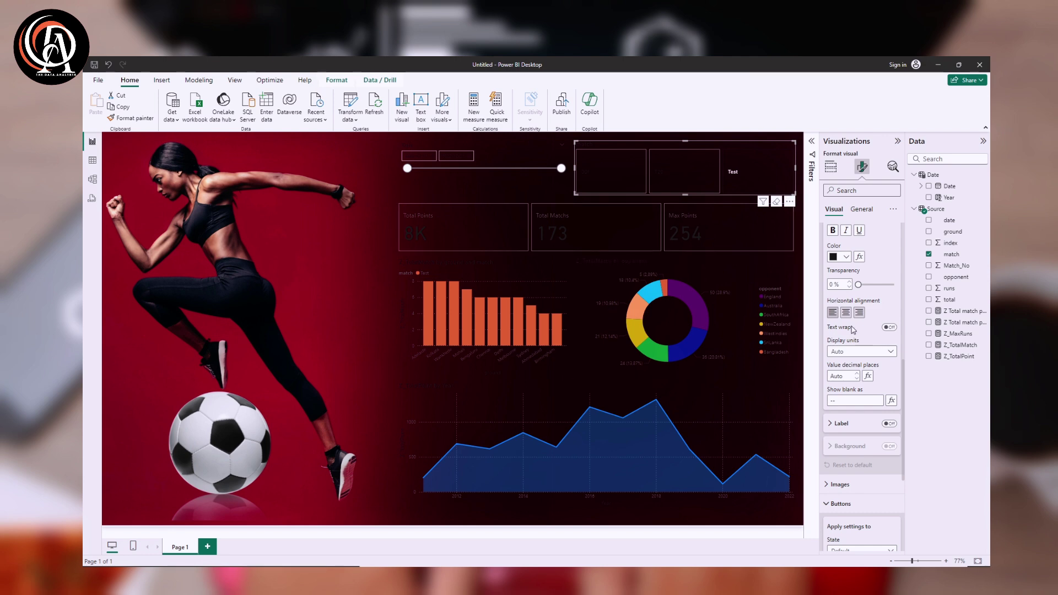
{"action": "scroll", "coordinate": [844, 373], "scroll_direction": "up", "scroll_amount": 2}
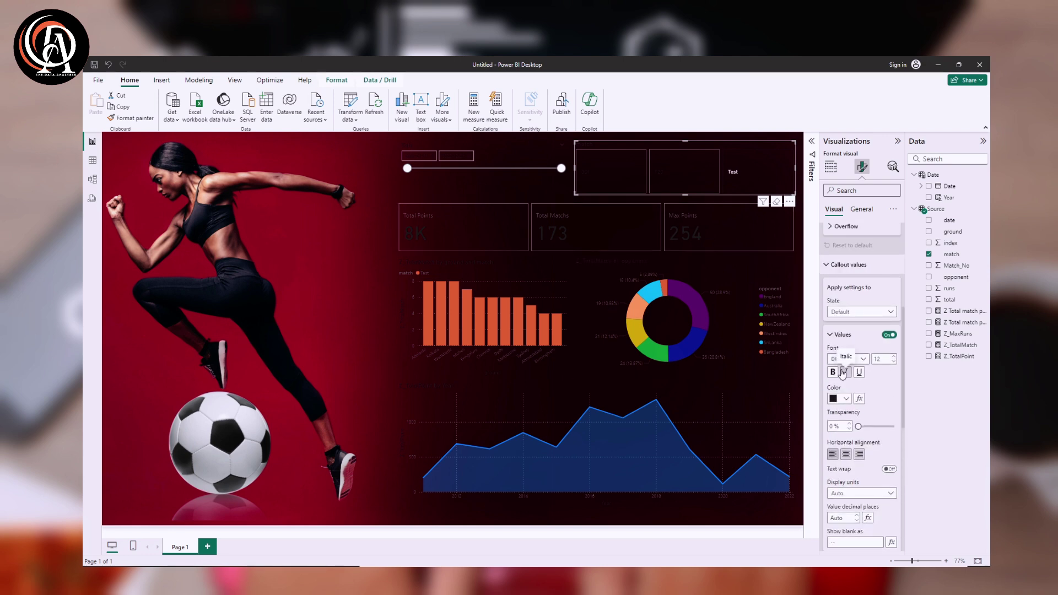
{"action": "scroll", "coordinate": [842, 374], "scroll_direction": "up", "scroll_amount": 3}
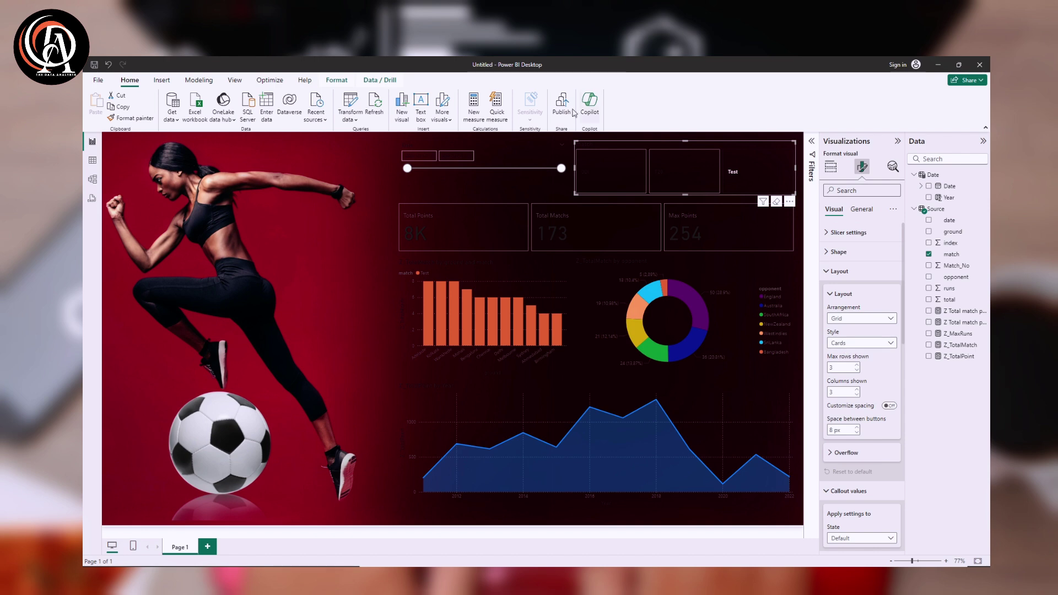
Turn on the title of the date slicer and set its text to Date.
{"action": "left_click", "coordinate": [524, 150]}
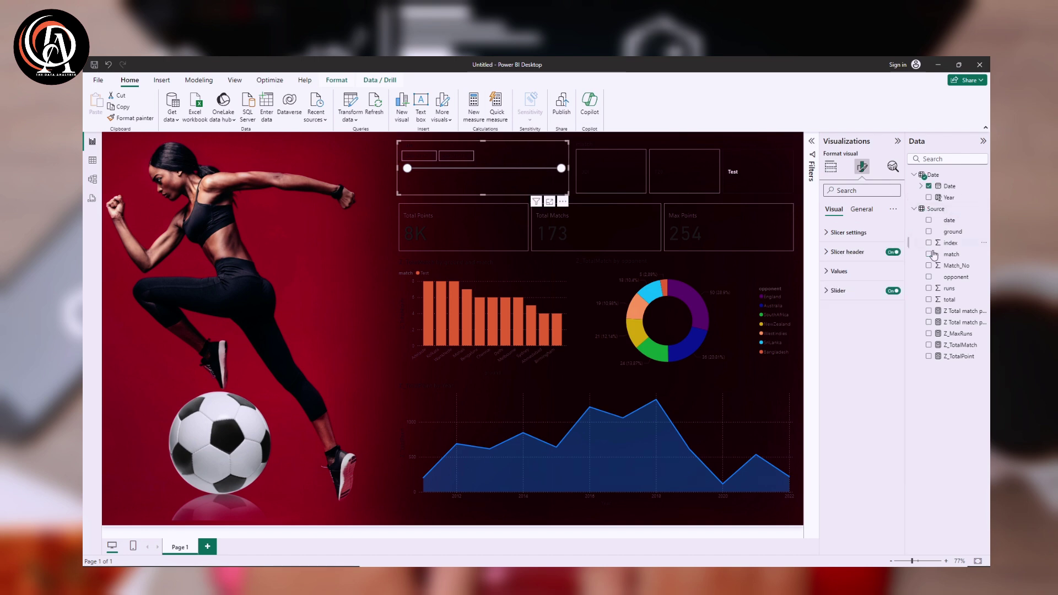
{"action": "left_click", "coordinate": [862, 210]}
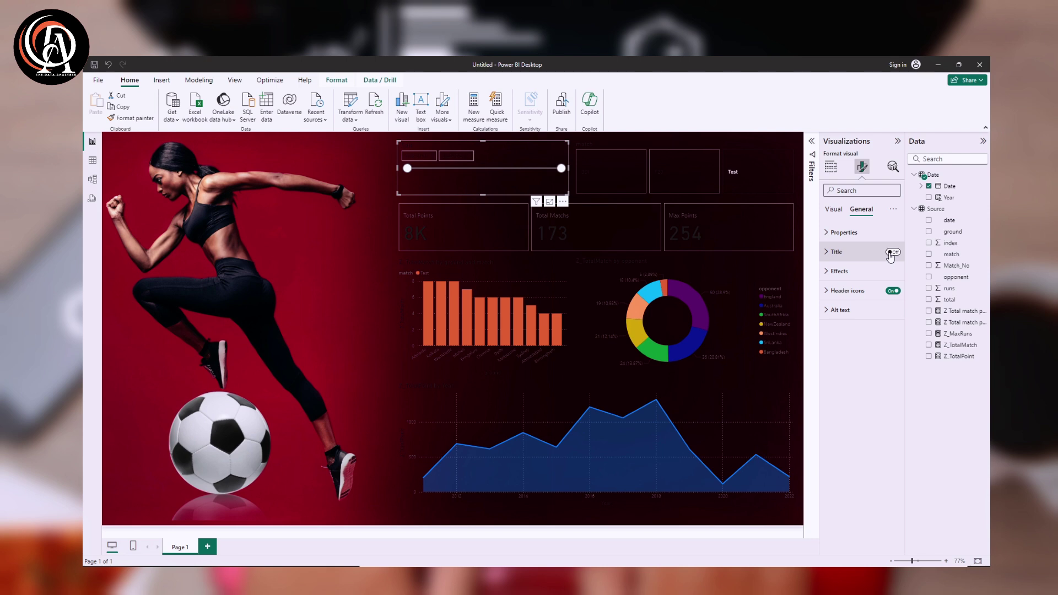
{"action": "left_click", "coordinate": [853, 258]}
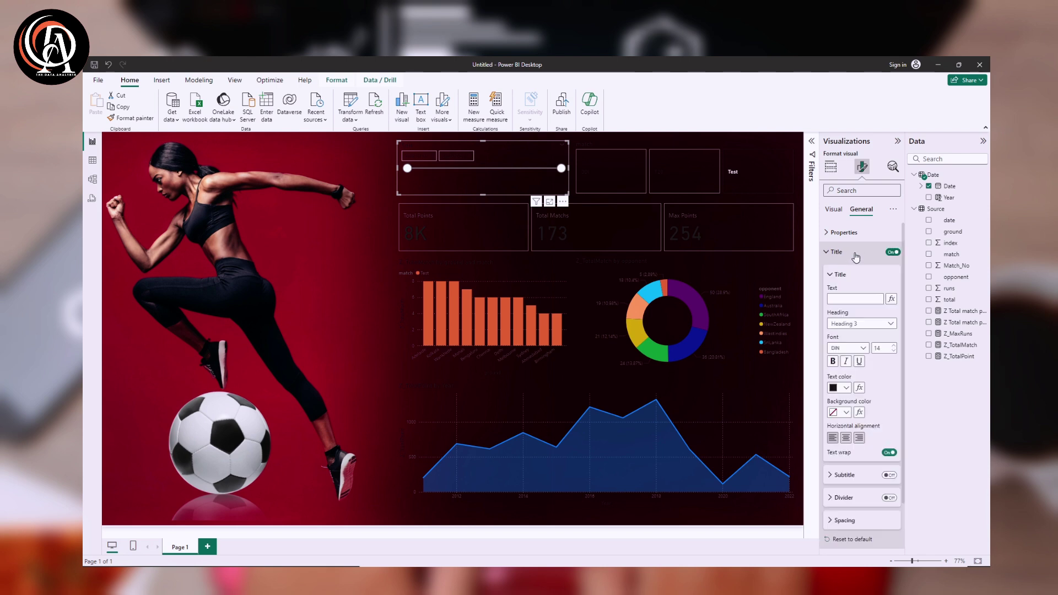
{"action": "left_click", "coordinate": [852, 297]}
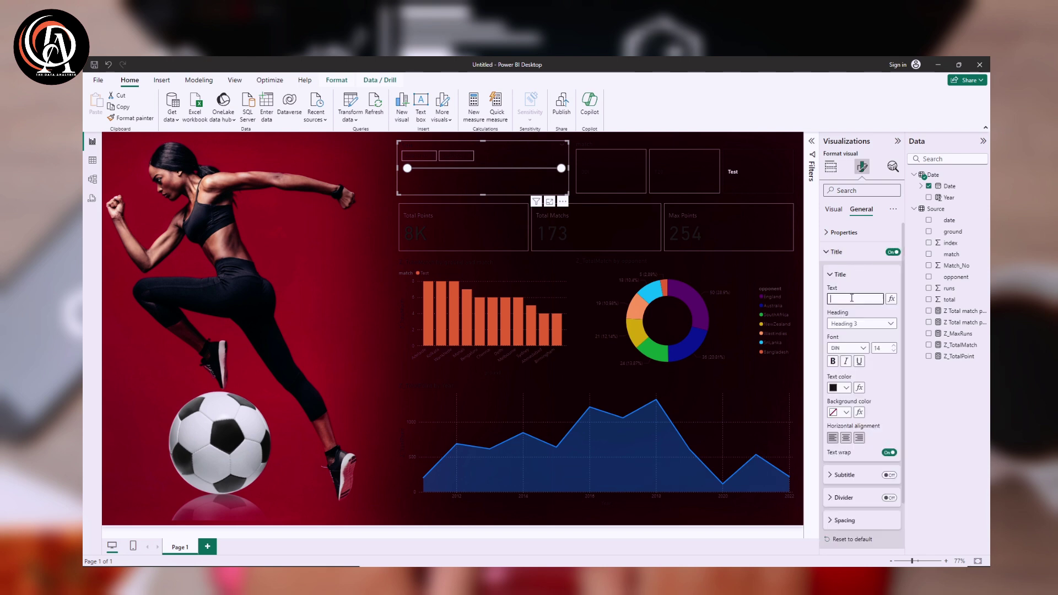
{"action": "type", "text": "Date"}
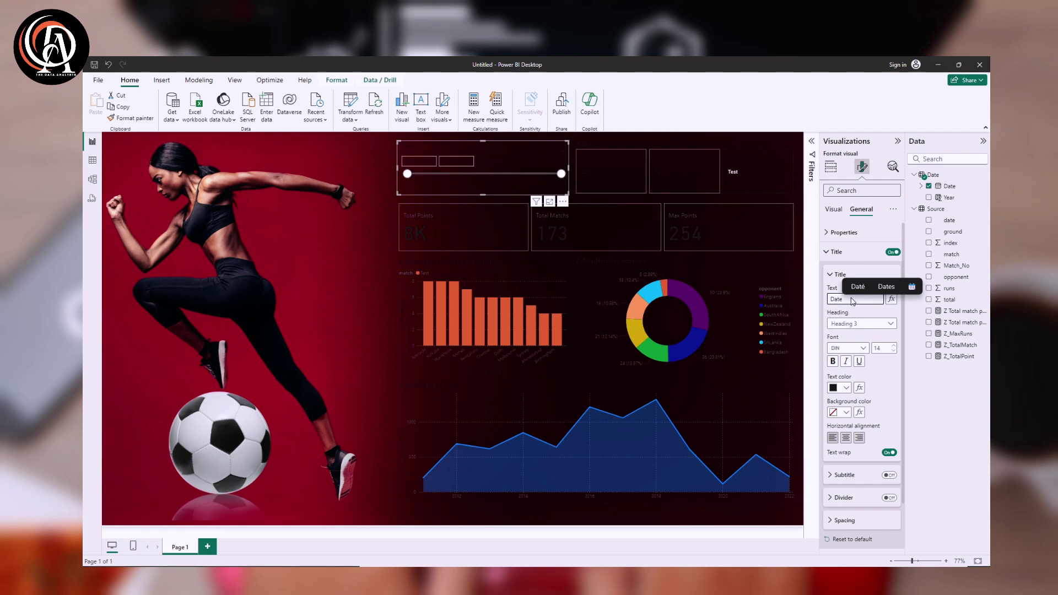
Format the date slicer's title in white, bold, at font size 20.
{"action": "left_click", "coordinate": [840, 388]}
{"action": "left_click", "coordinate": [840, 422]}
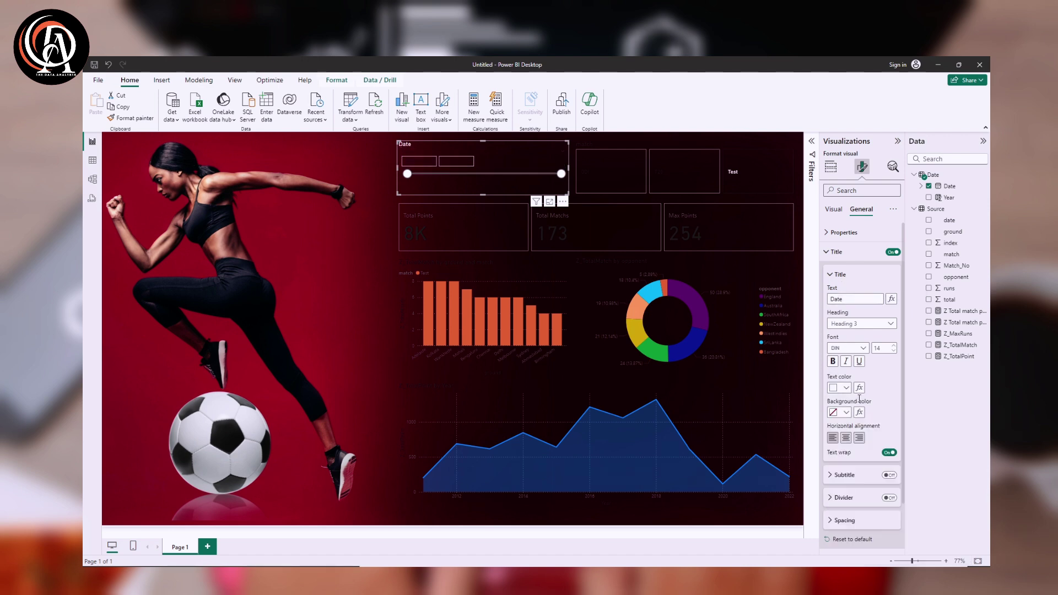
{"action": "left_click", "coordinate": [894, 346]}
{"action": "left_click", "coordinate": [894, 346]}
{"action": "left_click", "coordinate": [894, 346]}
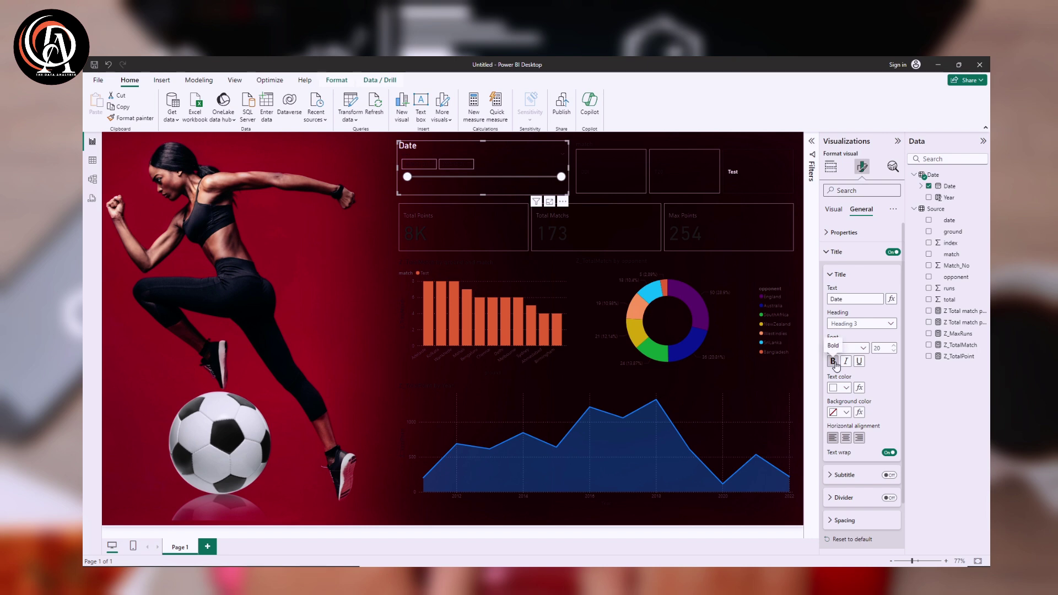
Change the match slicer's title text to Match with a capital M.
{"action": "left_click", "coordinate": [688, 146]}
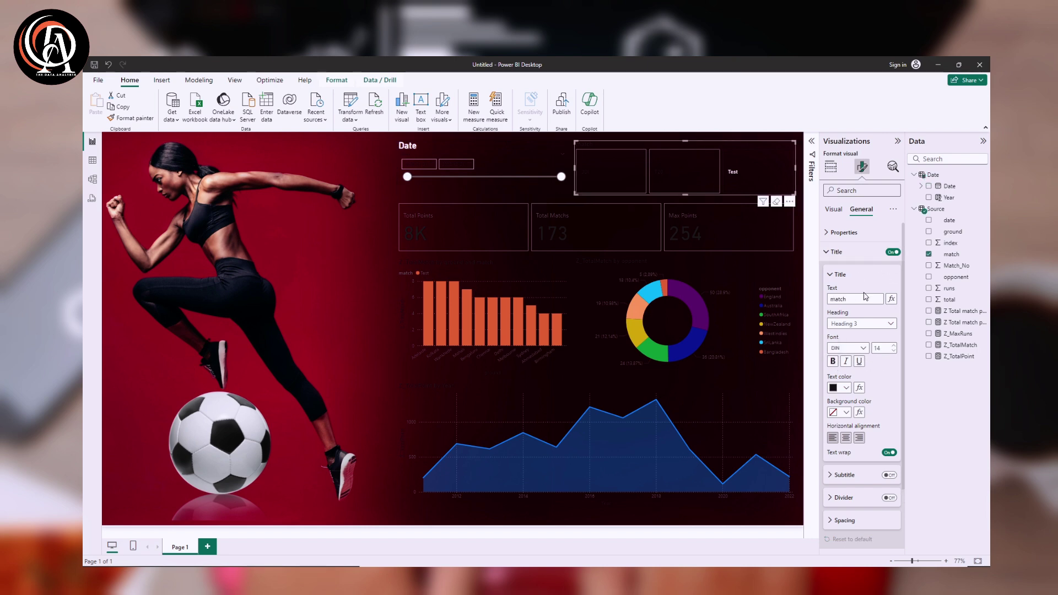
{"action": "left_click_drag", "start_coordinate": [865, 297], "coordinate": [823, 303]}
{"action": "type", "text": "Match"}
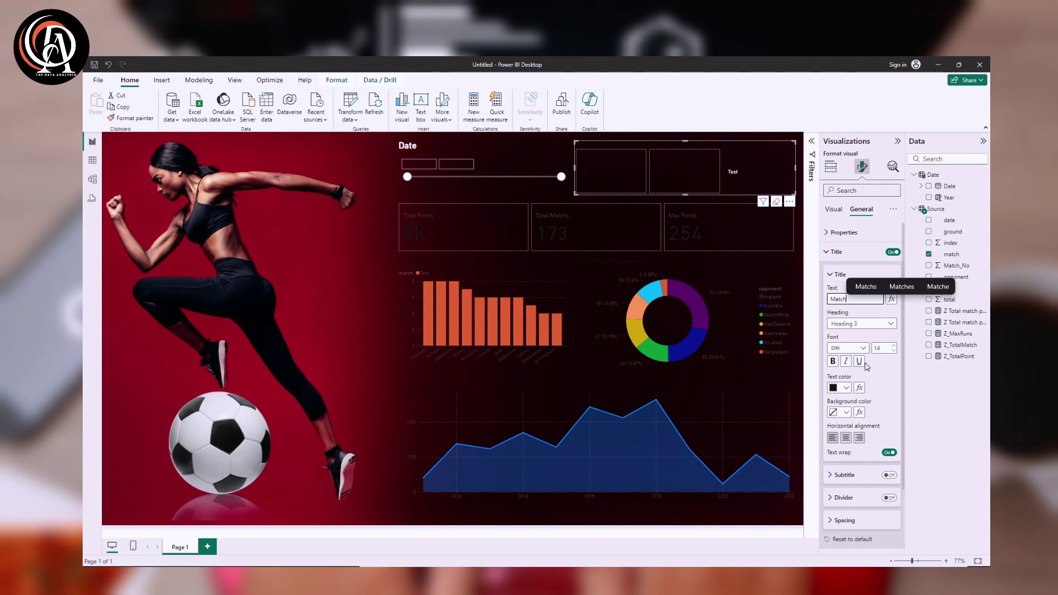
Format the Match slicer's title at font size 20, bold, with white text.
{"action": "left_click", "coordinate": [893, 346]}
{"action": "left_click", "coordinate": [892, 346]}
{"action": "left_click", "coordinate": [893, 346]}
{"action": "left_click", "coordinate": [892, 346]}
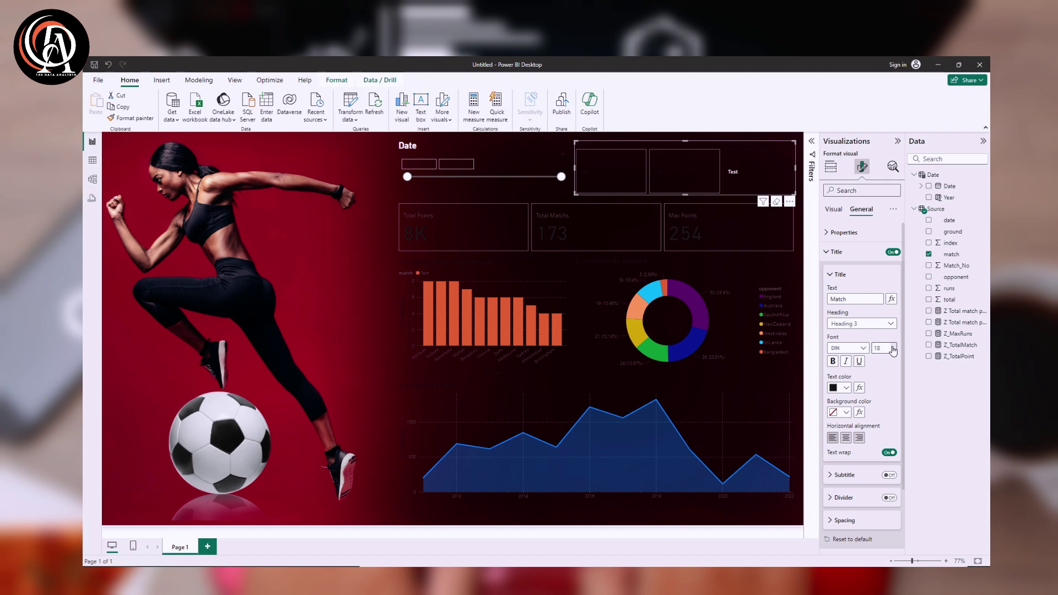
{"action": "left_click", "coordinate": [893, 346]}
{"action": "left_click", "coordinate": [832, 361]}
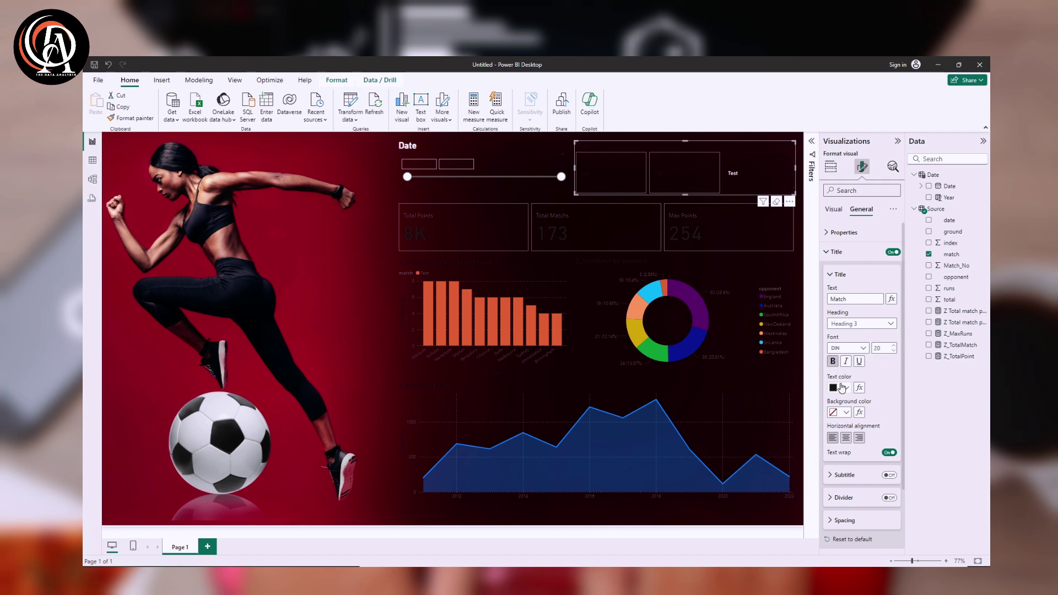
{"action": "left_click", "coordinate": [845, 389]}
{"action": "left_click", "coordinate": [840, 420]}
Turn off the slicer header of the date slicer.
{"action": "left_click", "coordinate": [528, 161]}
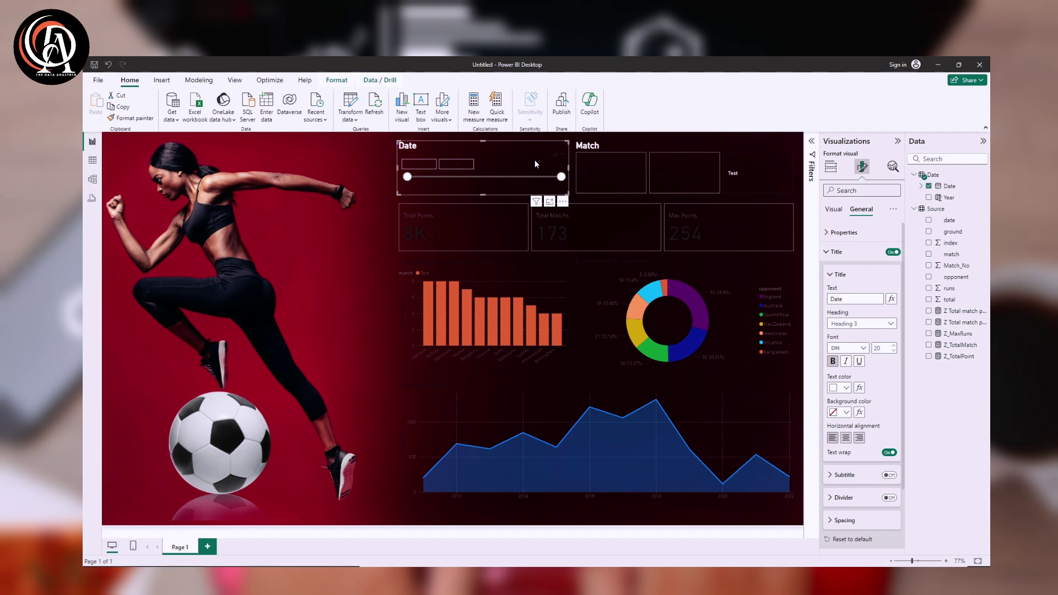
{"action": "left_click", "coordinate": [833, 209]}
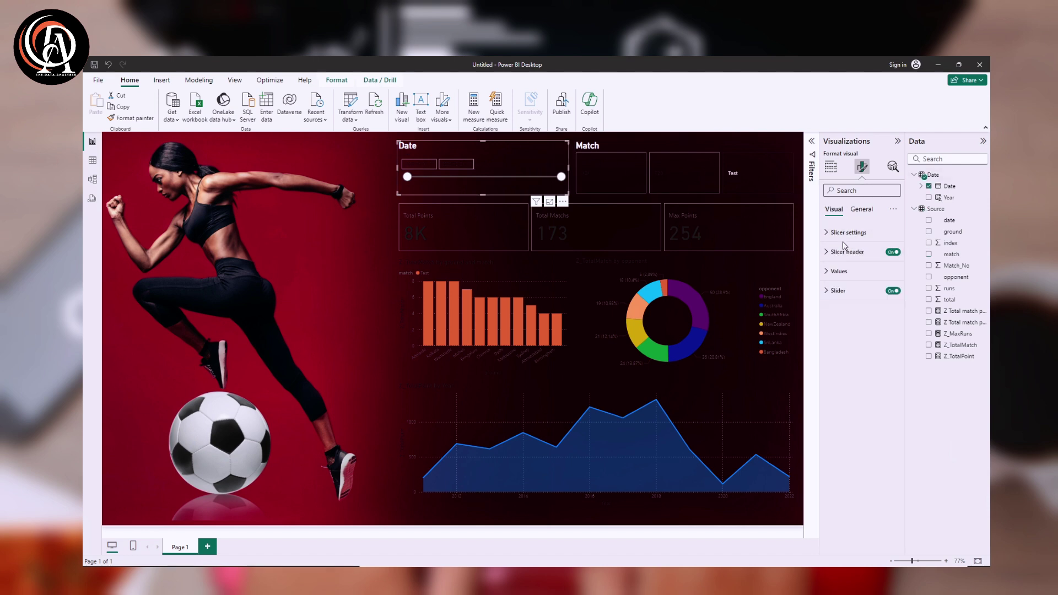
{"action": "left_click", "coordinate": [833, 254]}
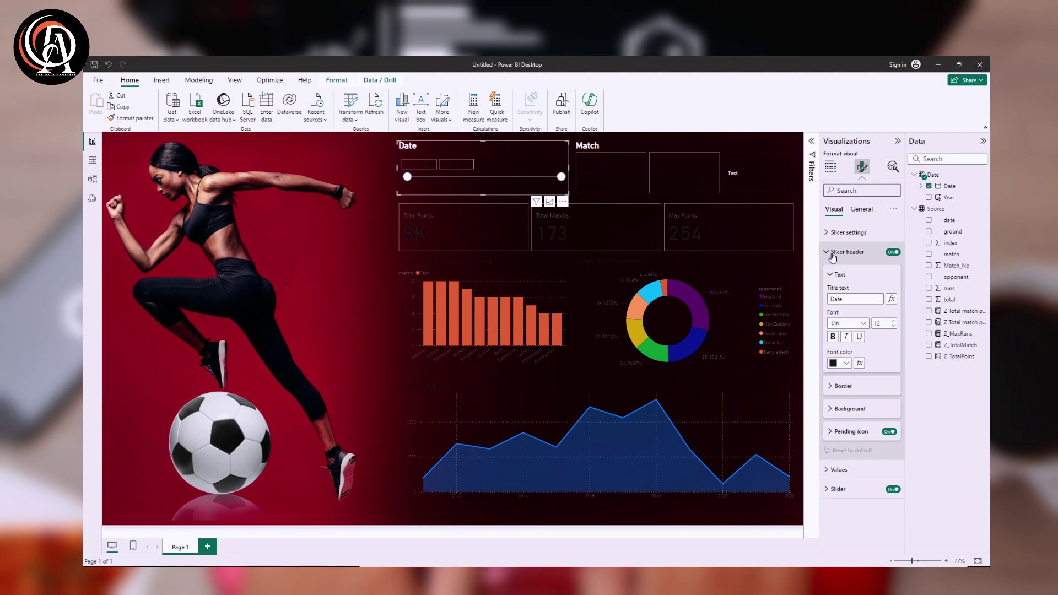
{"action": "left_click", "coordinate": [847, 364]}
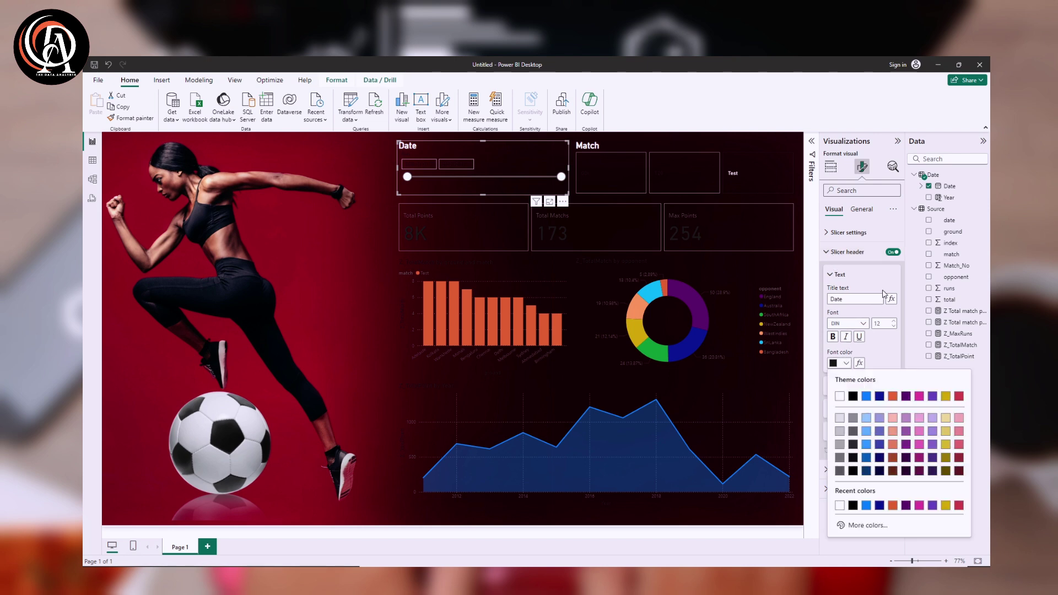
{"action": "left_click", "coordinate": [892, 252]}
{"action": "left_click", "coordinate": [891, 252]}
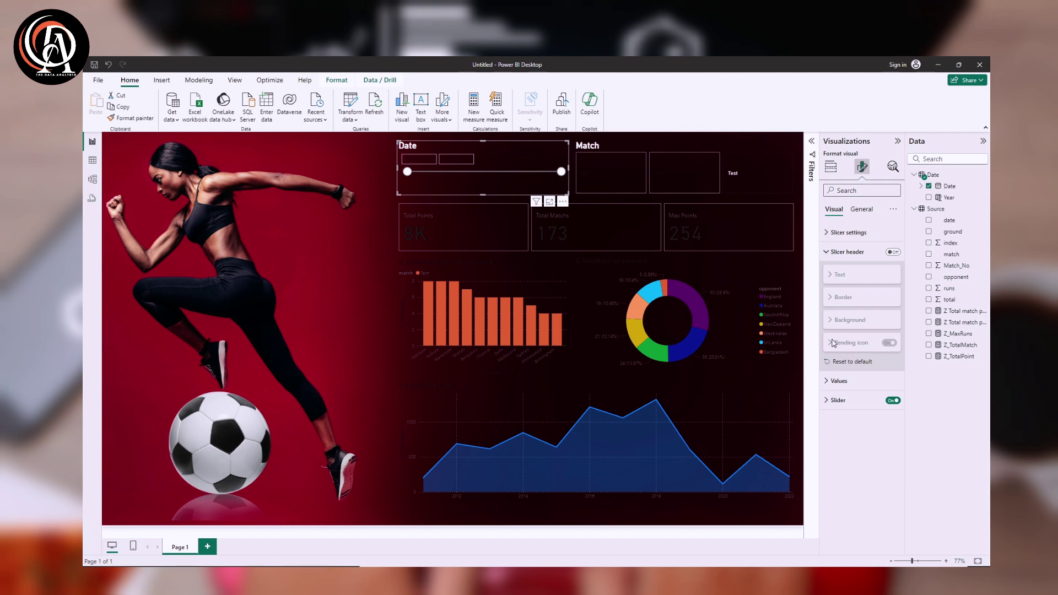
Set the date slicer's values to the lightest tint of the theme's orange-red and font size 20.
{"action": "left_click", "coordinate": [828, 383]}
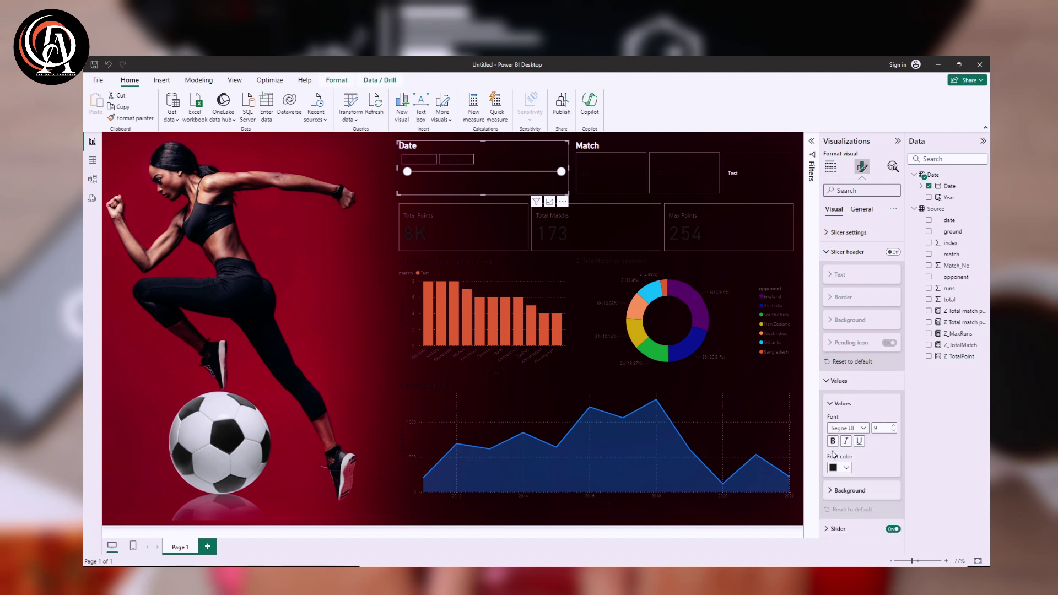
{"action": "left_click", "coordinate": [846, 467]}
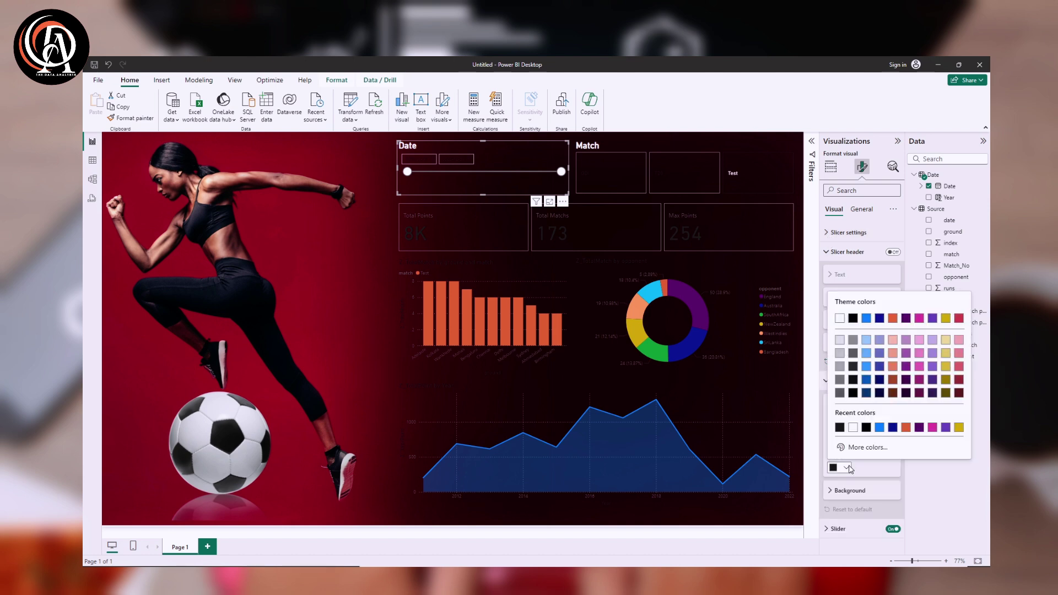
{"action": "left_click", "coordinate": [892, 340]}
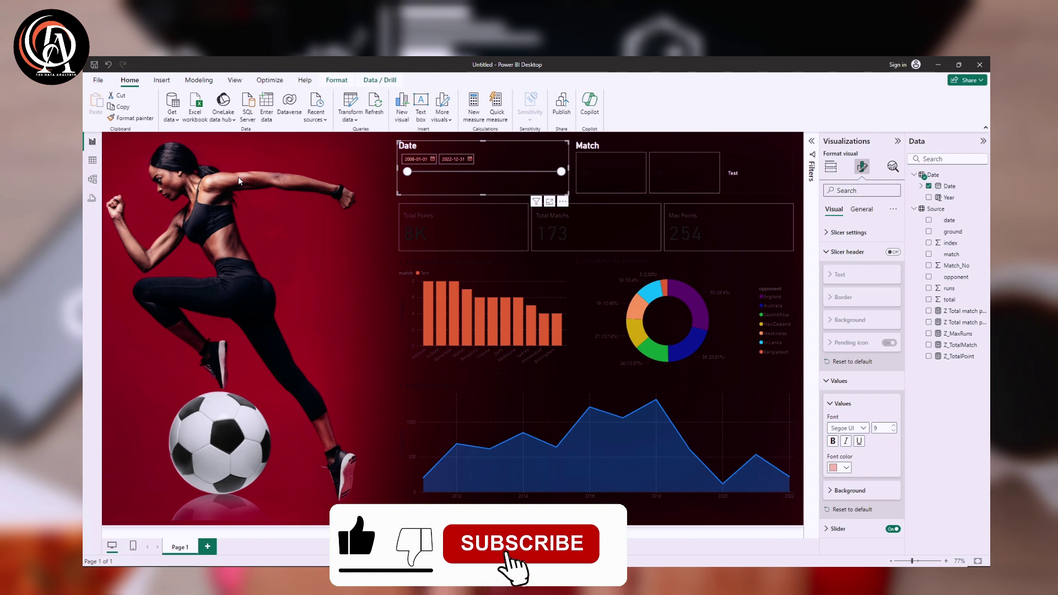
{"action": "left_click", "coordinate": [846, 468]}
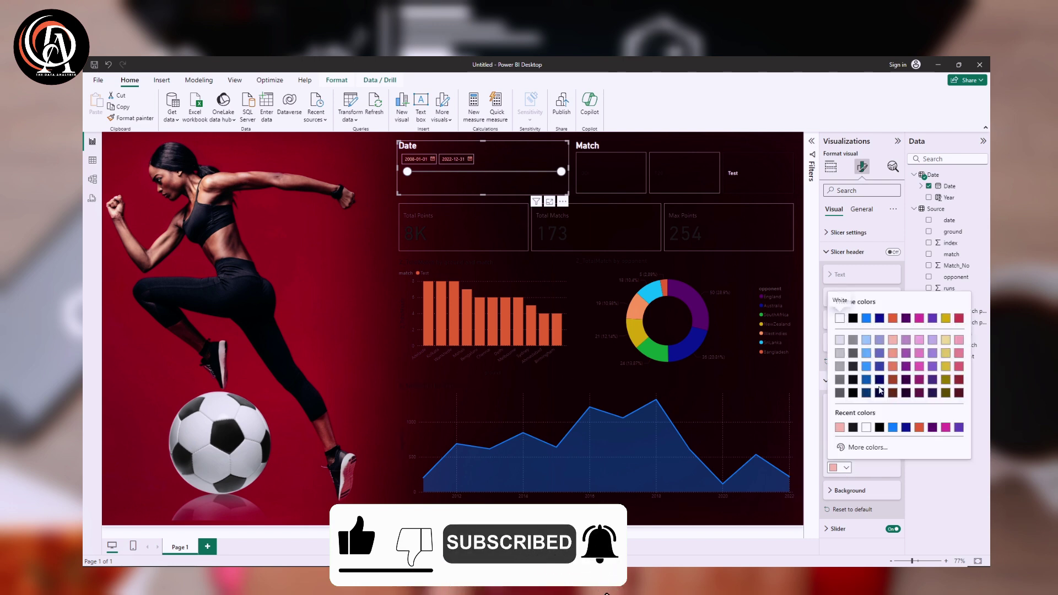
{"action": "left_click", "coordinate": [894, 352]}
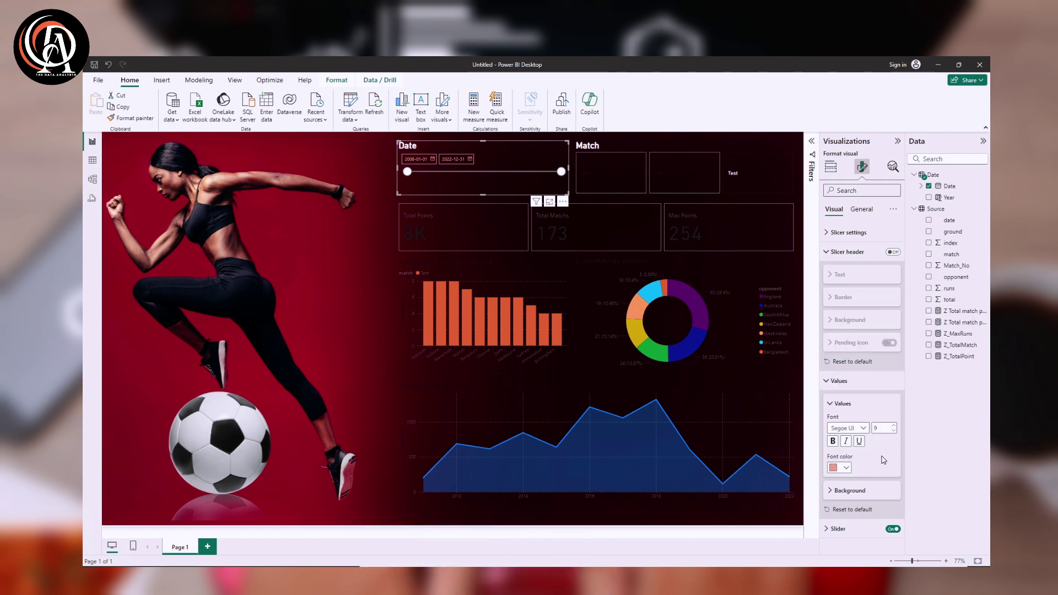
{"action": "left_click", "coordinate": [847, 467]}
{"action": "left_click", "coordinate": [891, 343]}
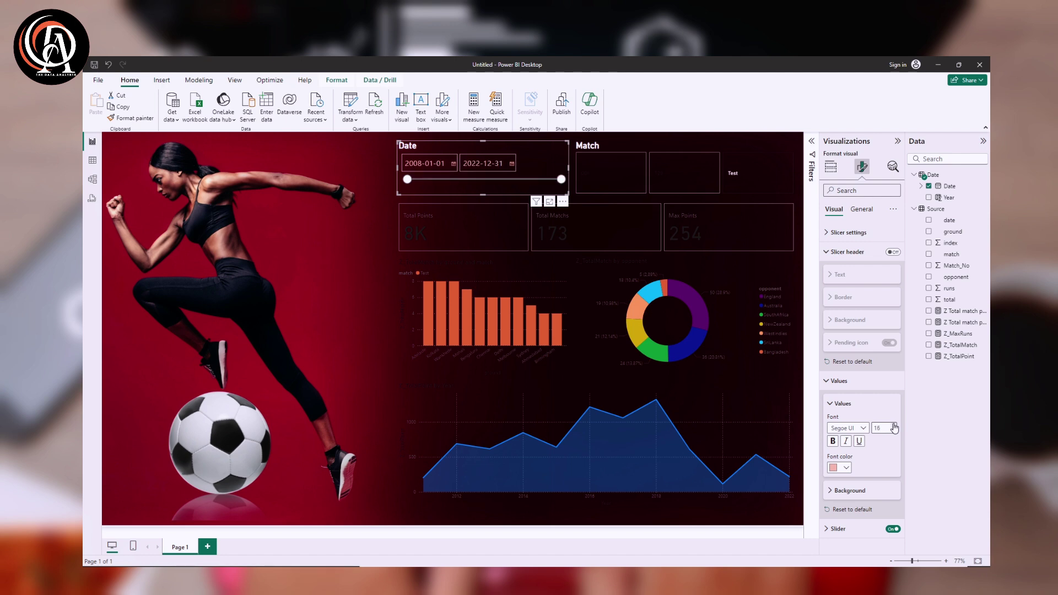
{"action": "left_click", "coordinate": [893, 425]}
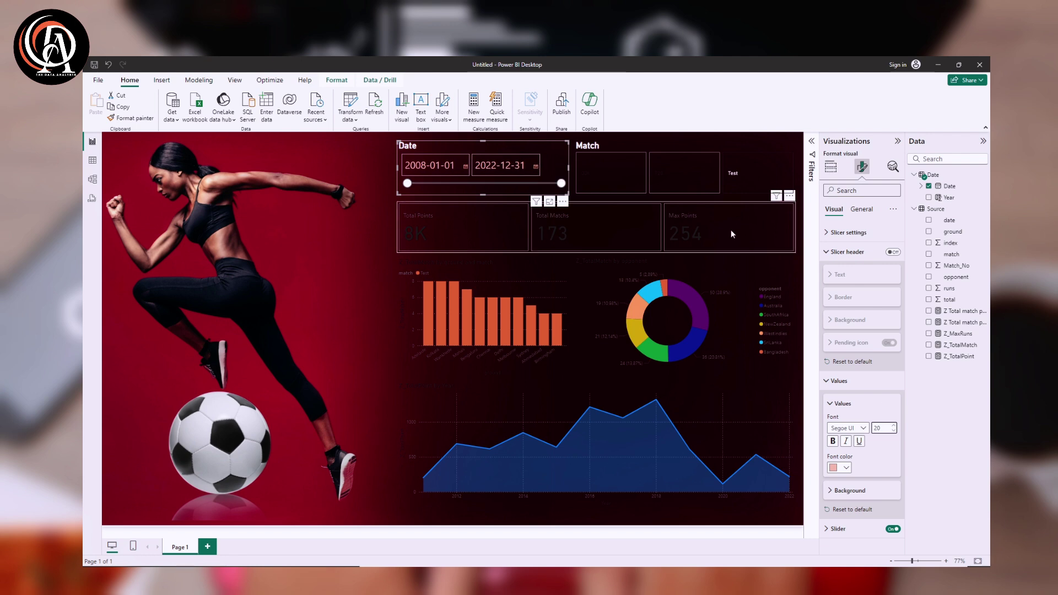
Clear the Test selection in the Match slicer and give the date slicer a visual border in the lightest tint of the theme's orange-red.
{"action": "left_click", "coordinate": [747, 160]}
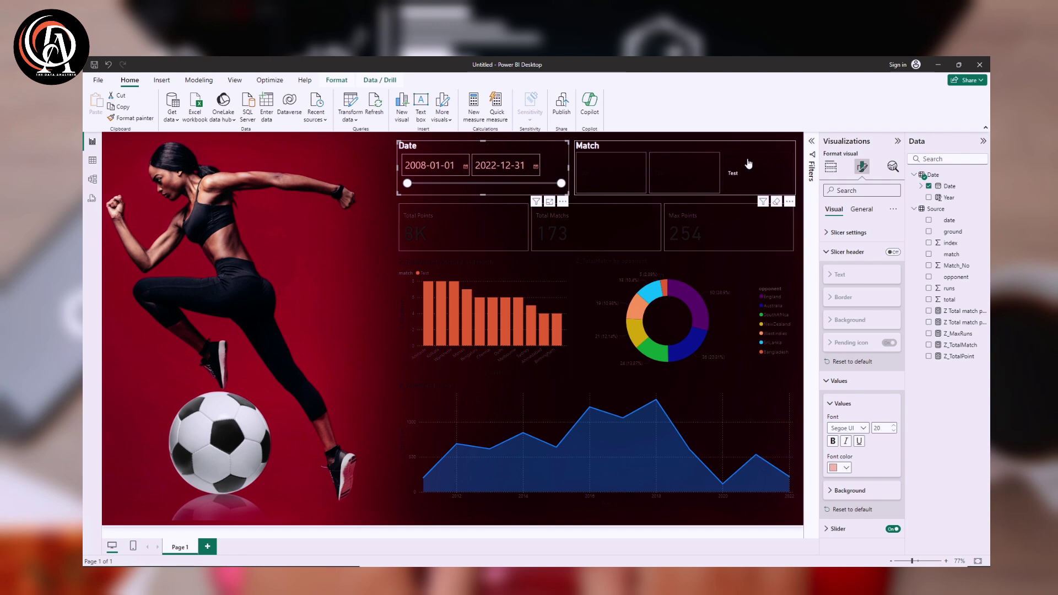
{"action": "left_click", "coordinate": [549, 154]}
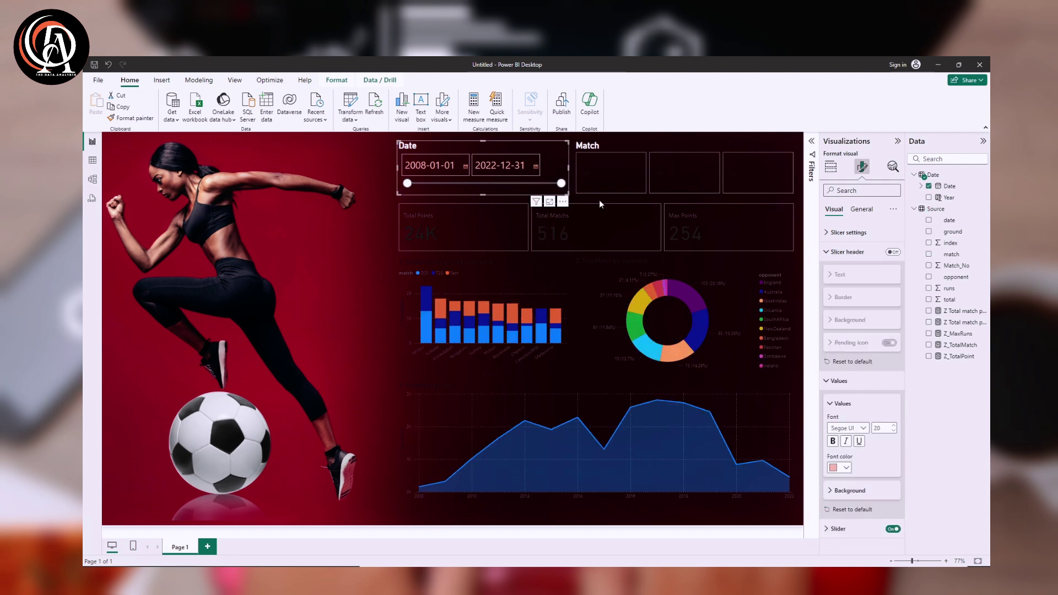
{"action": "left_click", "coordinate": [860, 210]}
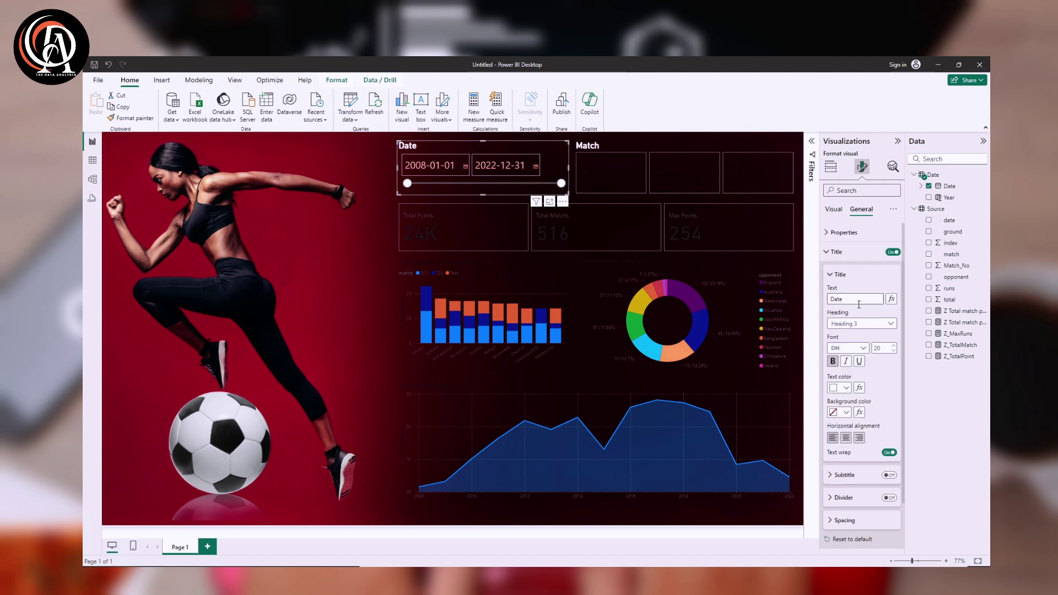
{"action": "left_click", "coordinate": [830, 252]}
{"action": "left_click", "coordinate": [839, 271]}
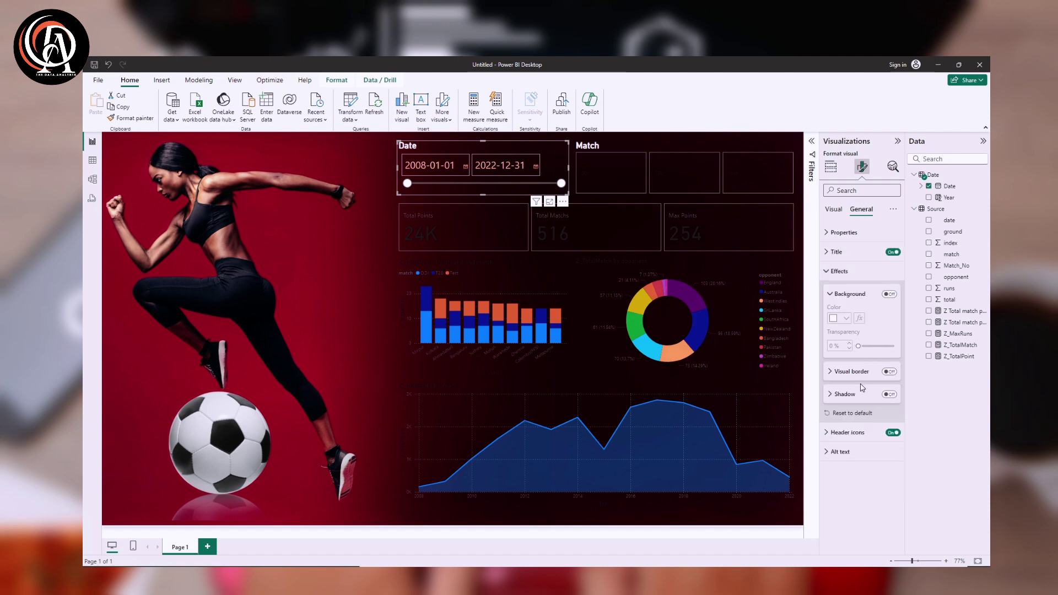
{"action": "left_click", "coordinate": [886, 372]}
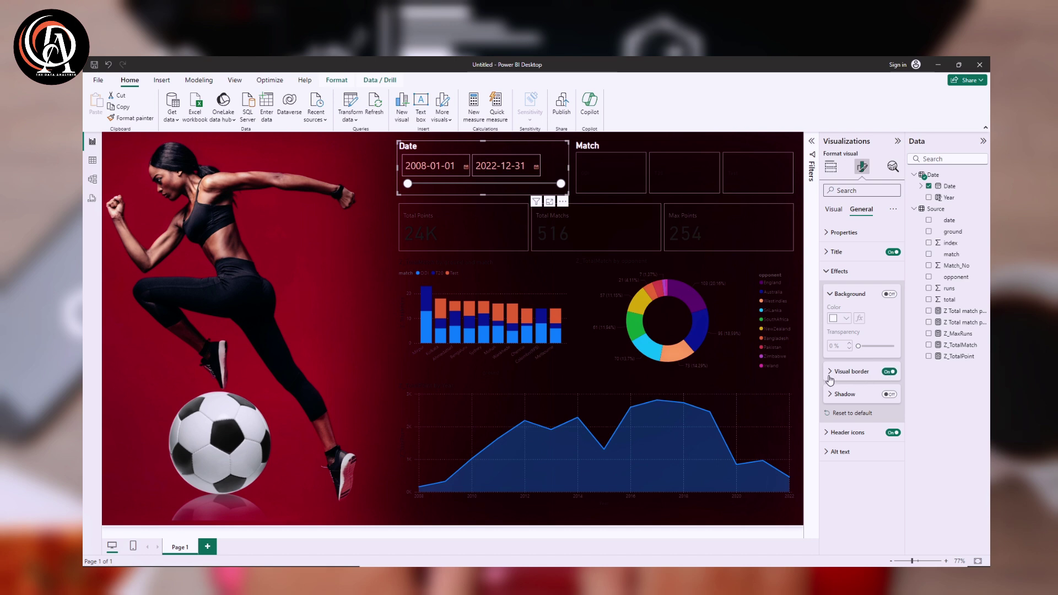
{"action": "left_click", "coordinate": [852, 376]}
{"action": "left_click", "coordinate": [846, 395]}
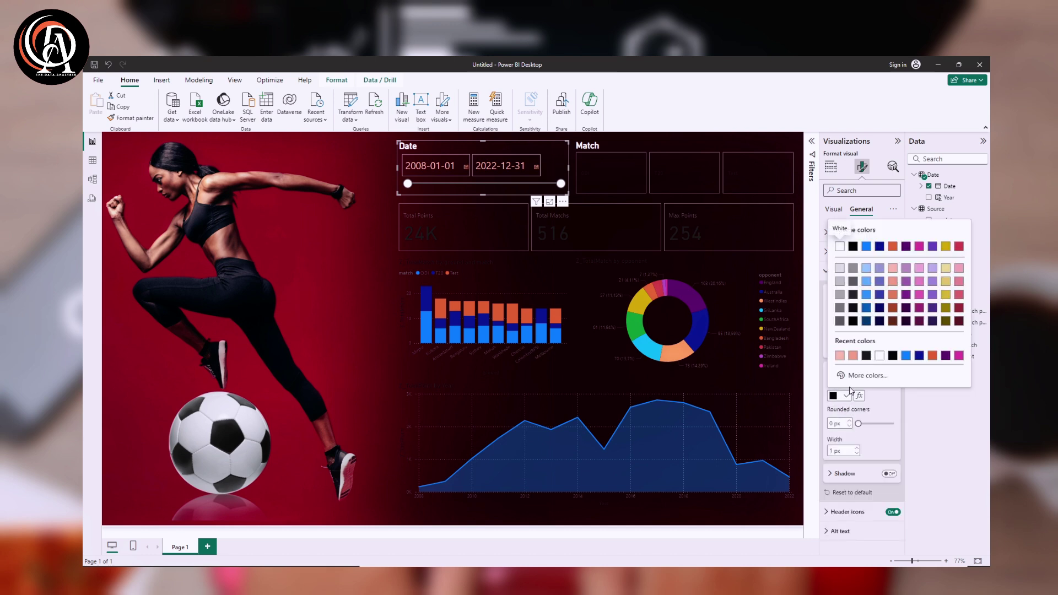
{"action": "left_click", "coordinate": [839, 356]}
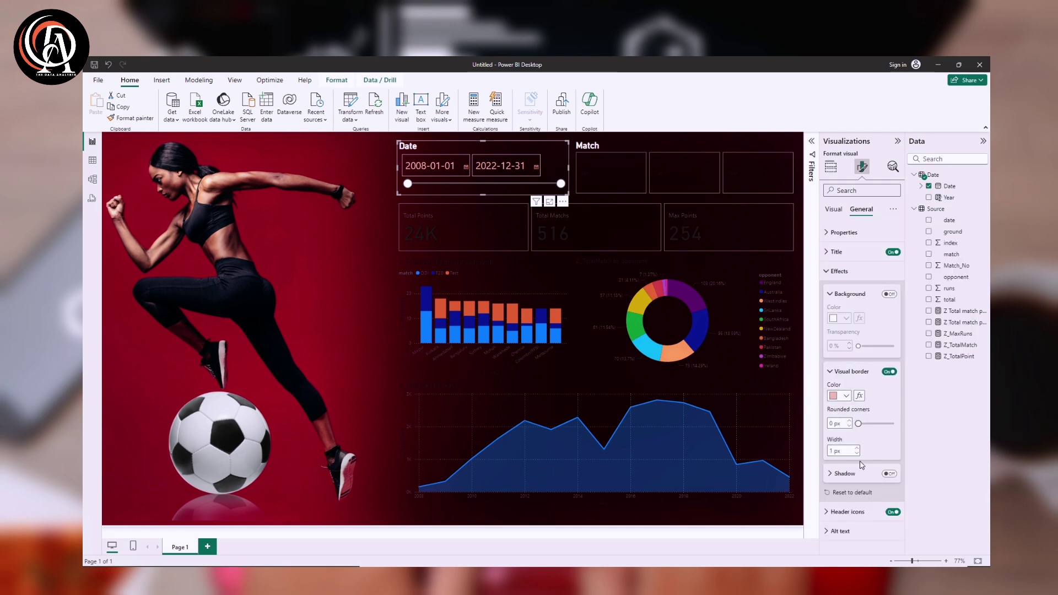
Turn on the date slicer's shadow and colour it with the 25% darker shade of the theme's crimson.
{"action": "left_click", "coordinate": [888, 474]}
{"action": "left_click", "coordinate": [832, 477]}
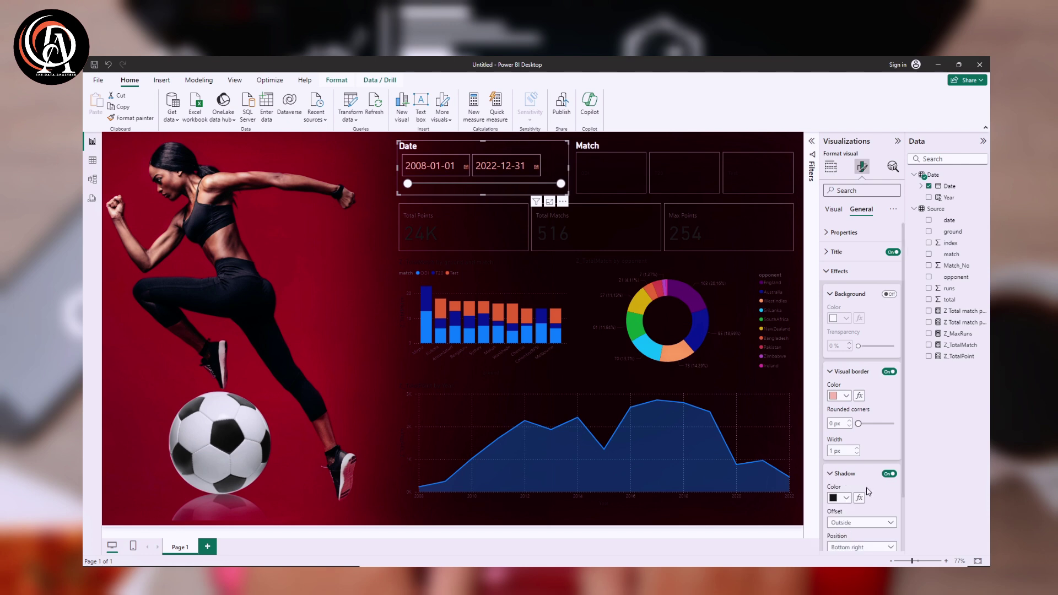
{"action": "left_click", "coordinate": [846, 498]}
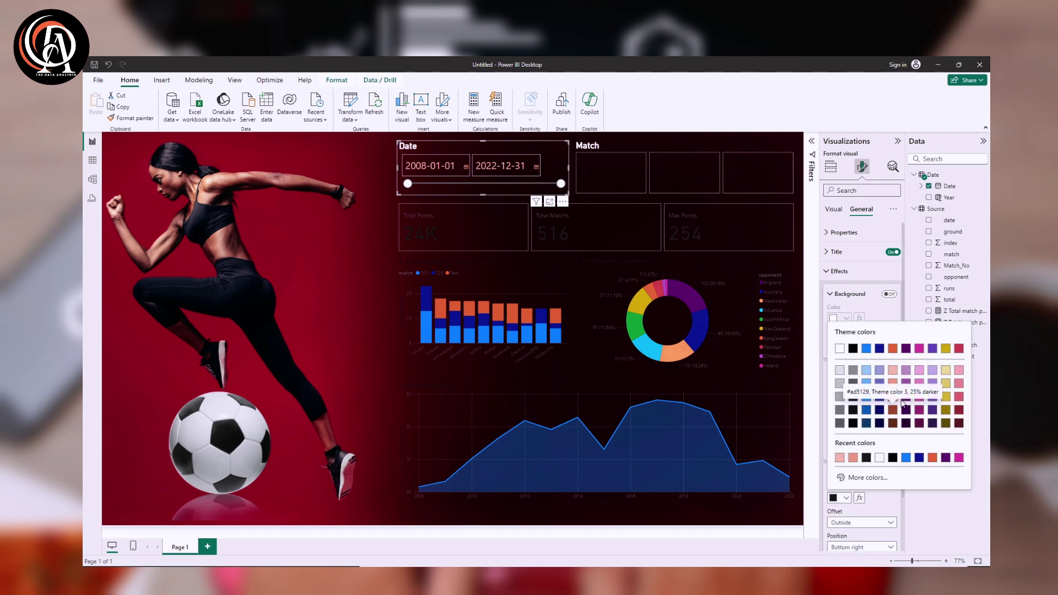
{"action": "left_click", "coordinate": [959, 410]}
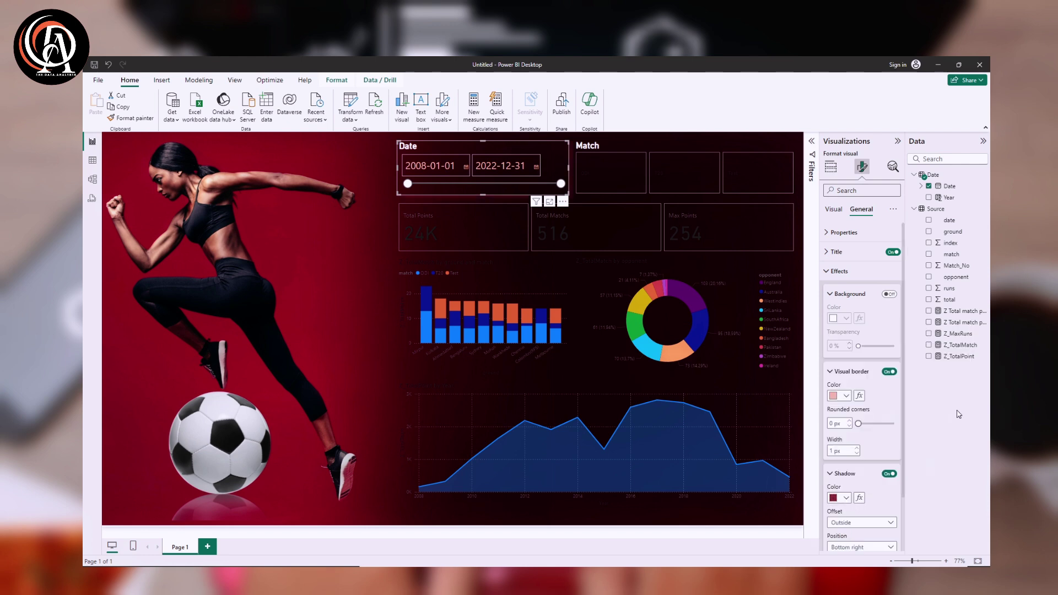
{"action": "left_click", "coordinate": [352, 265]}
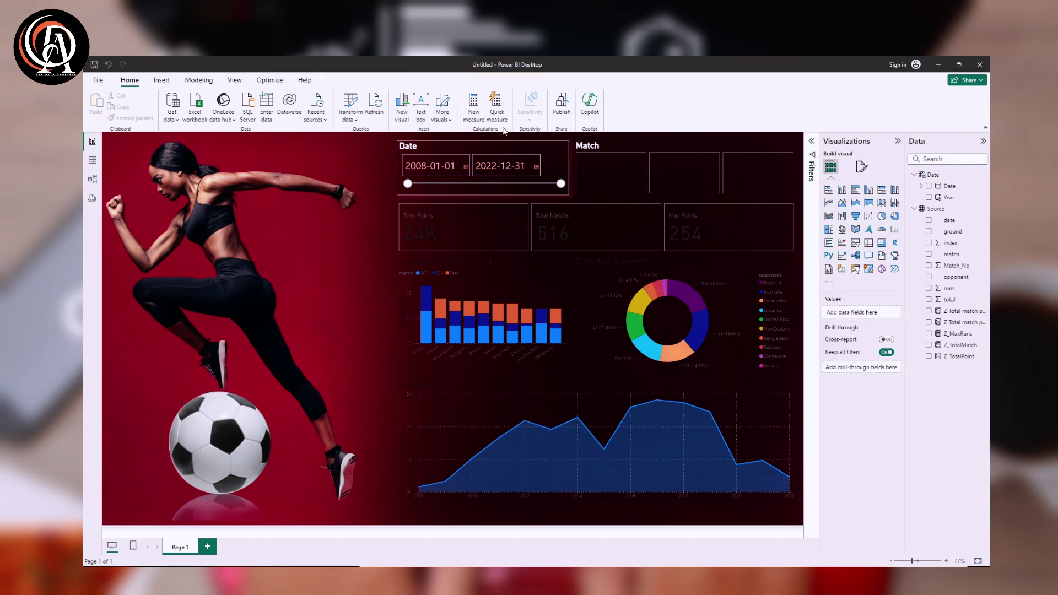
Set the Match slicer's callout values to font size 20 and the lightest tint of the theme's orange-red.
{"action": "left_click", "coordinate": [645, 144]}
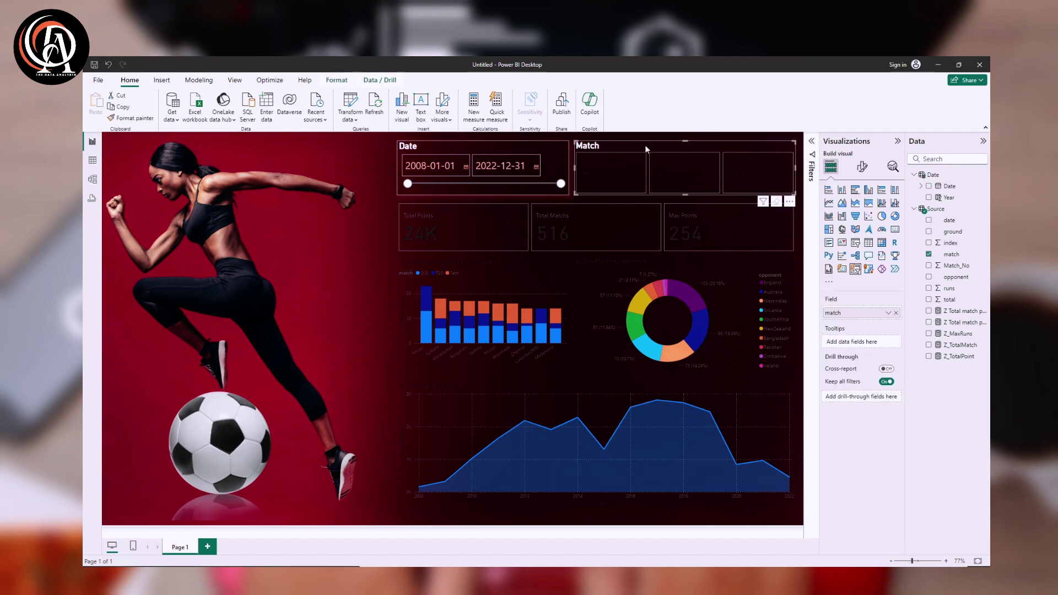
{"action": "left_click", "coordinate": [862, 167]}
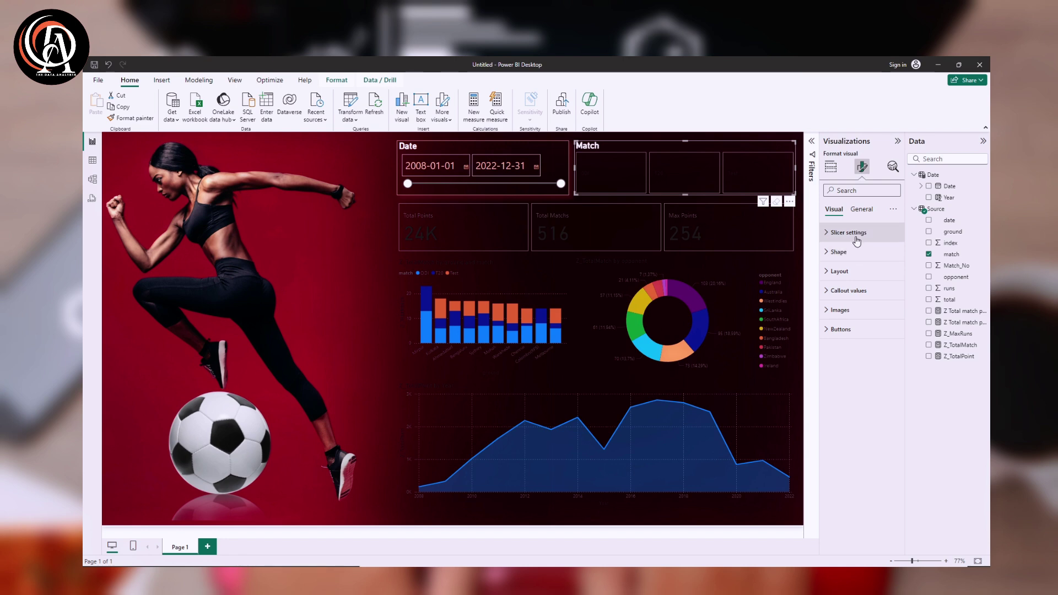
{"action": "left_click", "coordinate": [844, 291]}
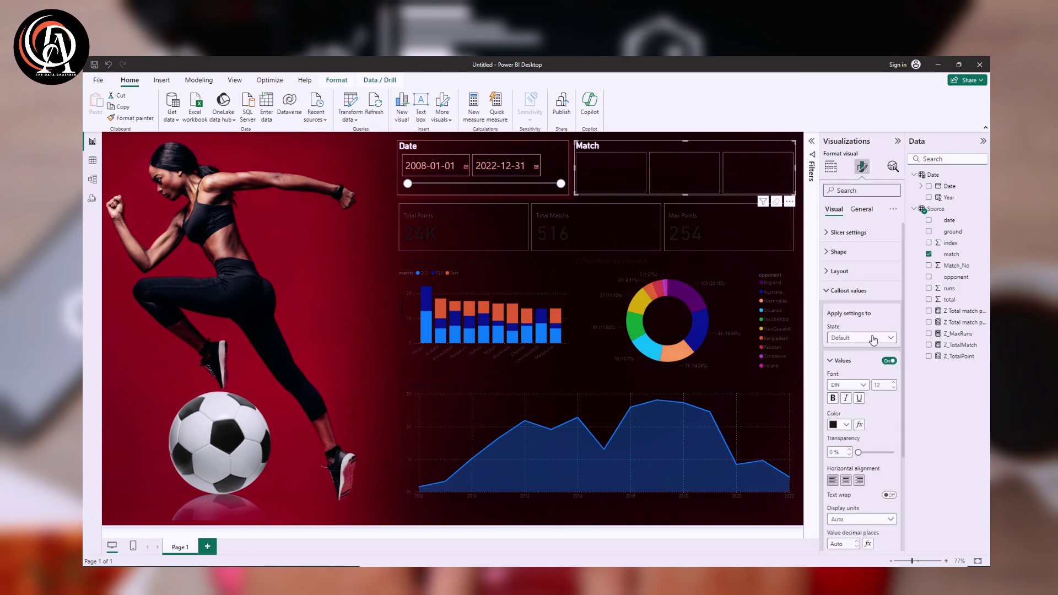
{"action": "left_click", "coordinate": [893, 383]}
{"action": "left_click", "coordinate": [893, 383]}
{"action": "left_click", "coordinate": [894, 383]}
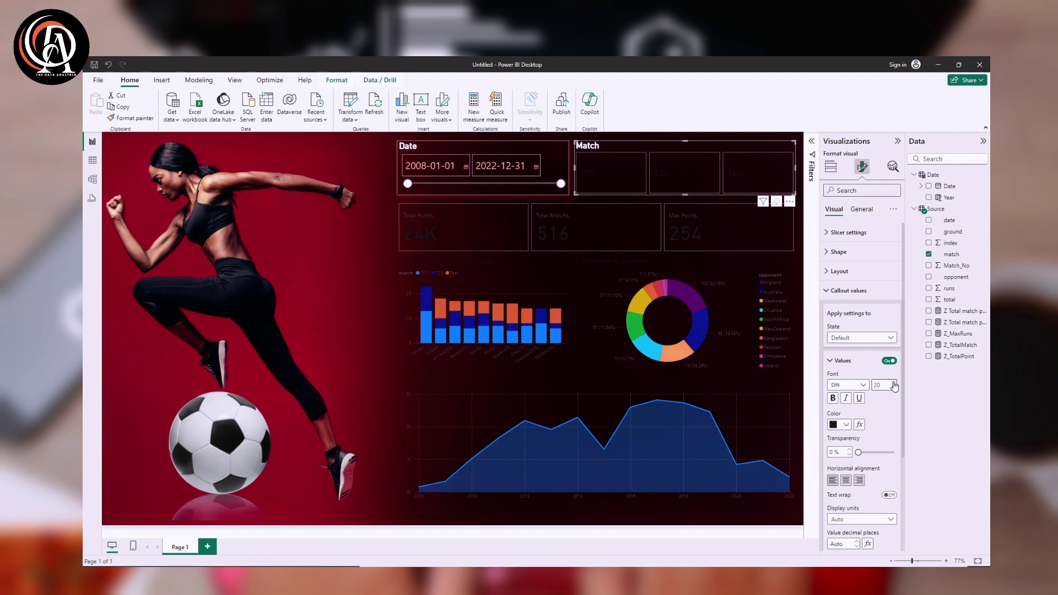
{"action": "left_click", "coordinate": [847, 425]}
{"action": "left_click", "coordinate": [853, 385]}
Increase the font size of the Match slicer's callout values to 35.
{"action": "left_click", "coordinate": [894, 386]}
{"action": "left_click", "coordinate": [894, 386]}
{"action": "left_click", "coordinate": [894, 385]}
{"action": "left_click", "coordinate": [894, 385]}
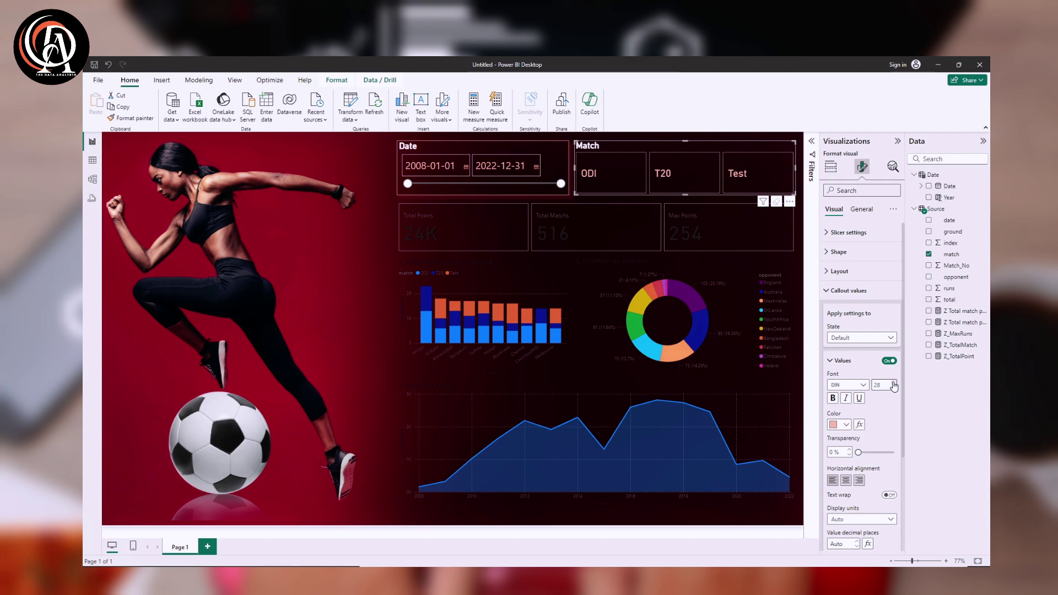
{"action": "left_click", "coordinate": [894, 386]}
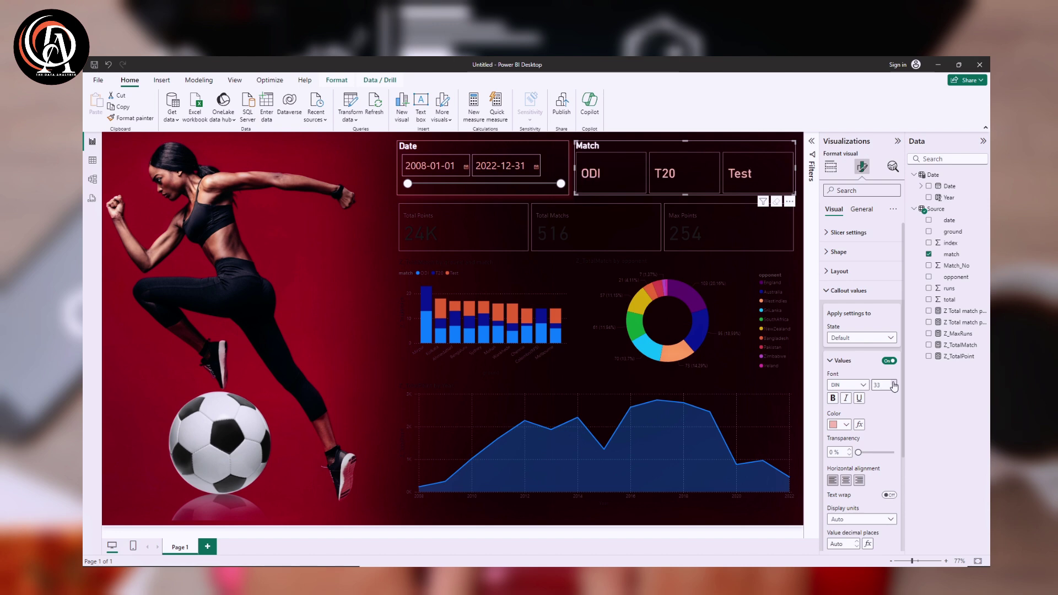
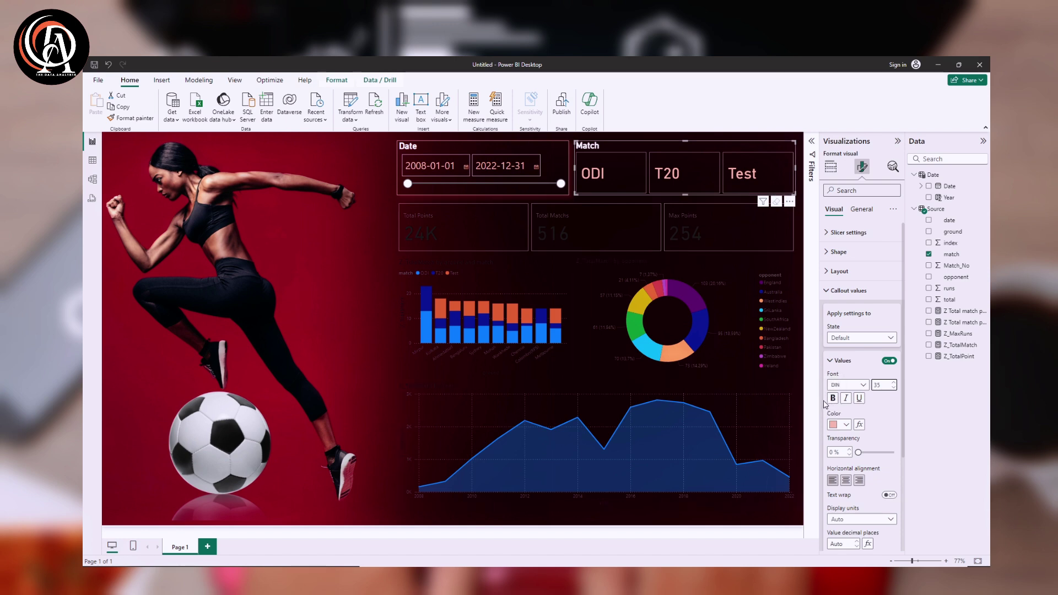
{"action": "left_click", "coordinate": [881, 413]}
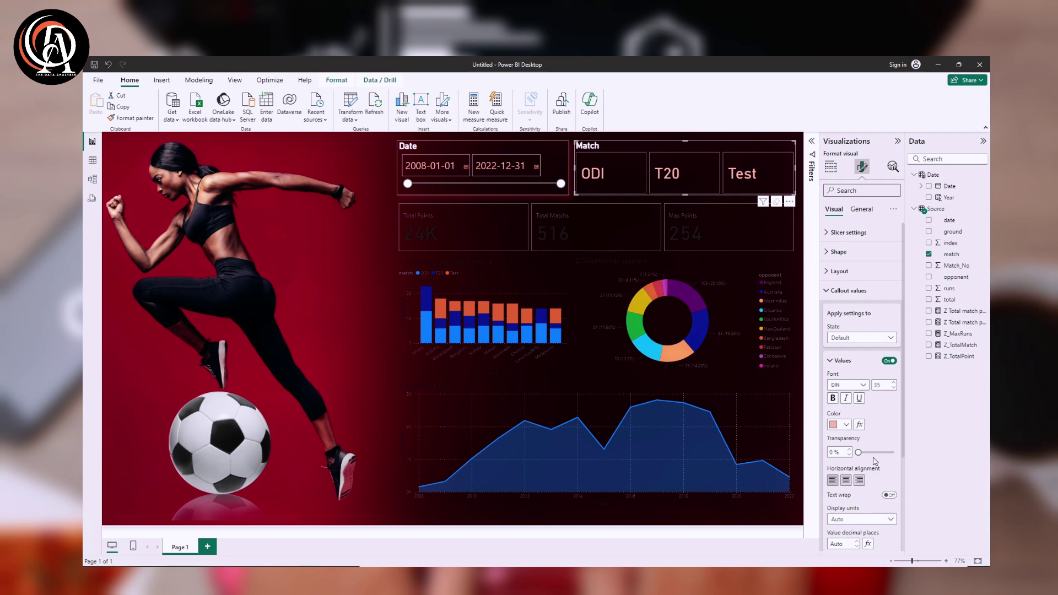
Look through the Match slicer's callout value, layout and selection settings.
{"action": "scroll", "coordinate": [875, 460], "scroll_direction": "down", "scroll_amount": 2}
{"action": "scroll", "coordinate": [876, 435], "scroll_direction": "up", "scroll_amount": 2}
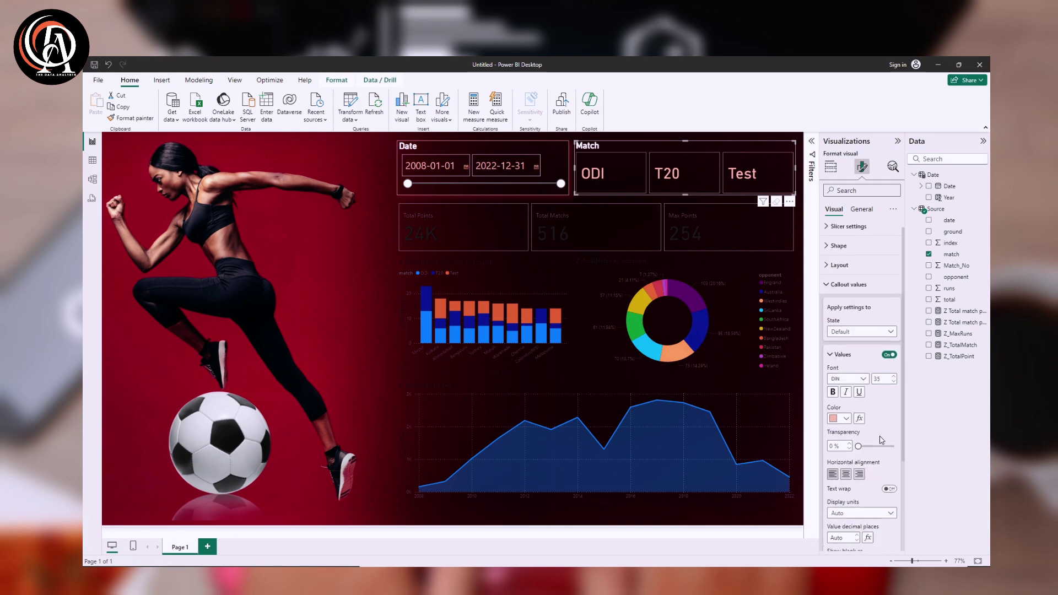
{"action": "left_click", "coordinate": [835, 364]}
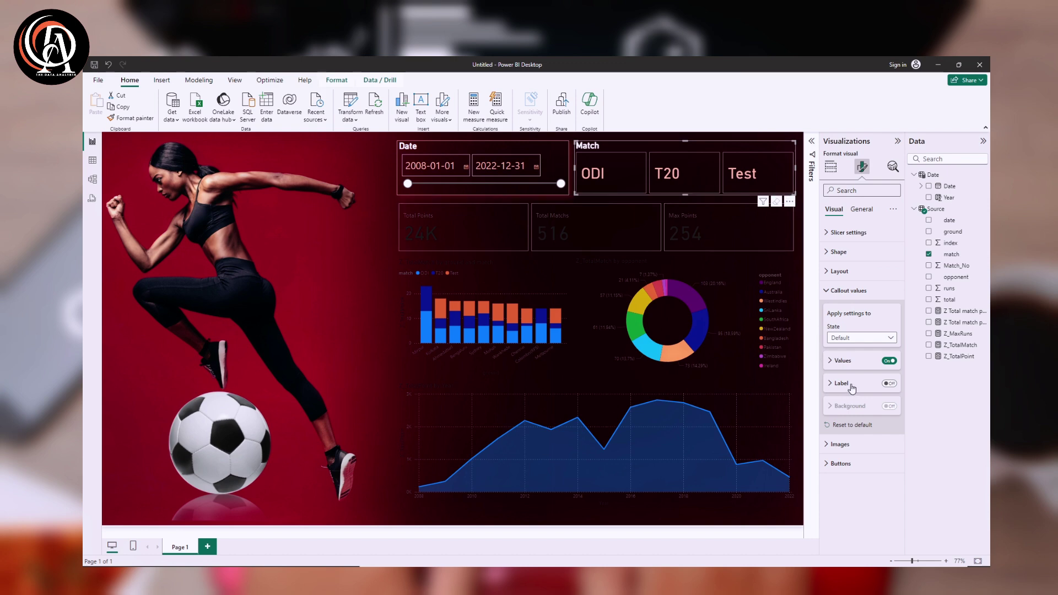
{"action": "left_click", "coordinate": [826, 291]}
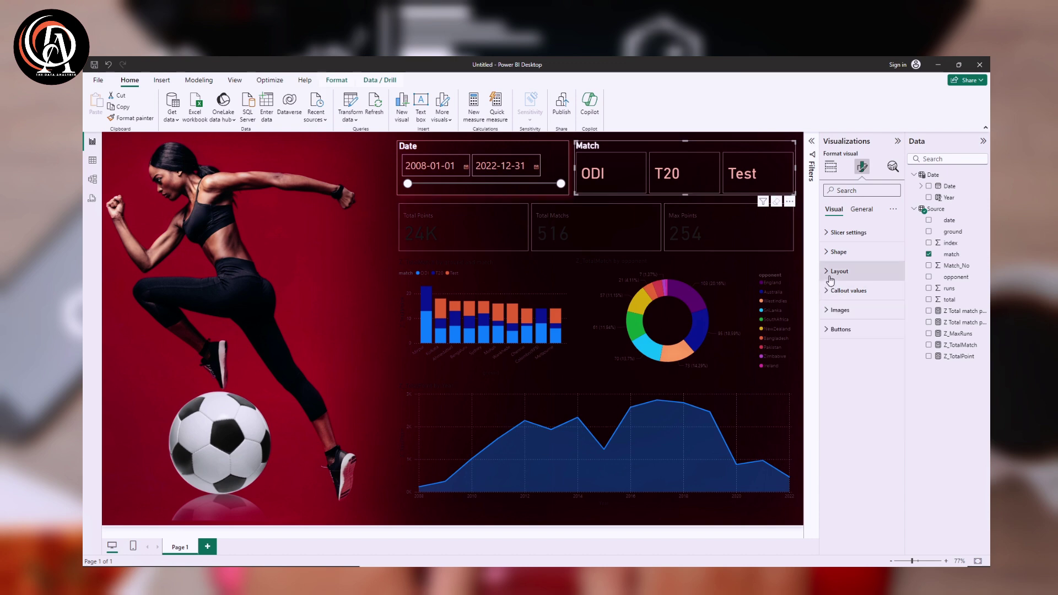
{"action": "left_click", "coordinate": [830, 274]}
{"action": "left_click", "coordinate": [829, 276]}
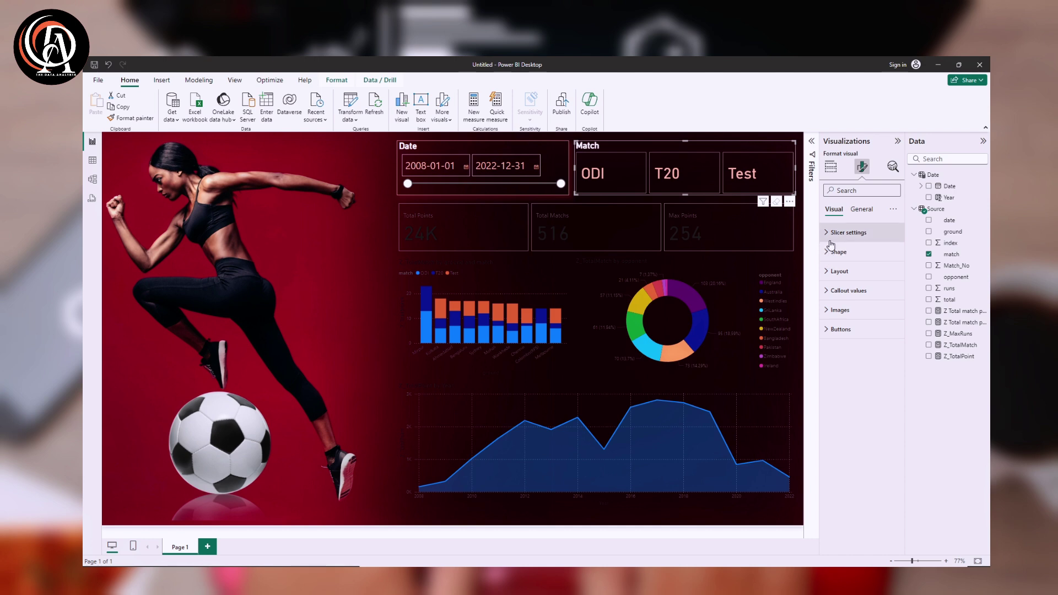
{"action": "left_click", "coordinate": [831, 239]}
{"action": "left_click", "coordinate": [831, 240]}
{"action": "left_click", "coordinate": [829, 238]}
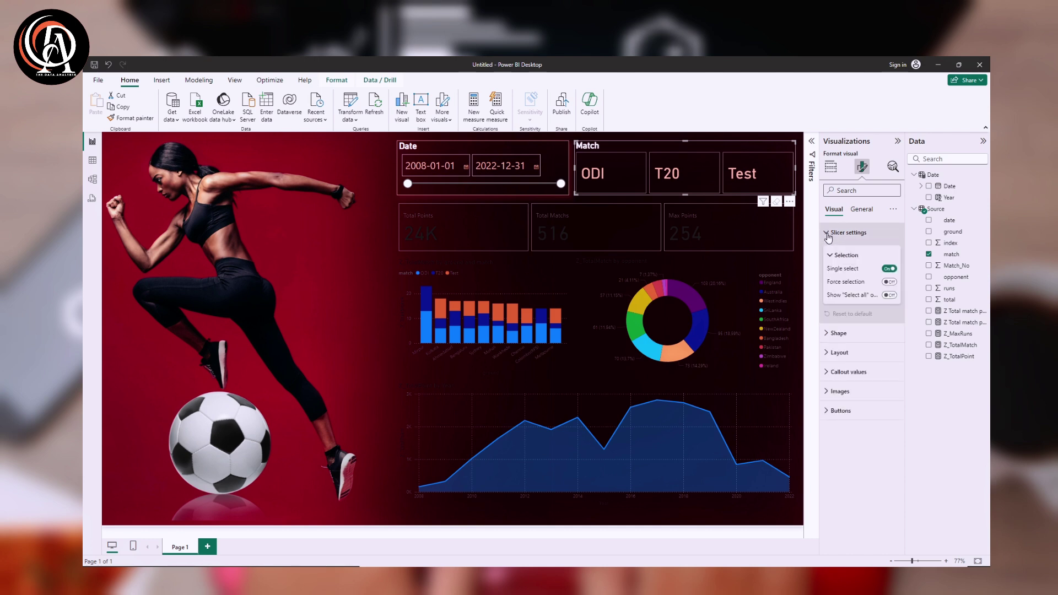
{"action": "left_click", "coordinate": [828, 238]}
Turn on the Match slicer's visual border and shadow, with the shadow in the dark crimson used for the date slicer.
{"action": "left_click", "coordinate": [874, 211]}
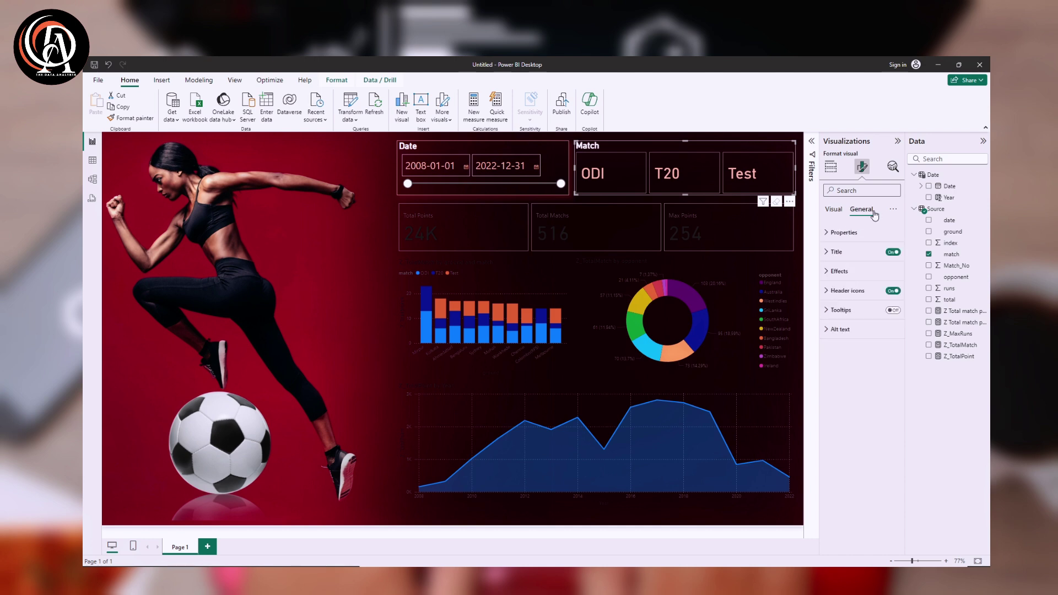
{"action": "left_click", "coordinate": [875, 271]}
{"action": "left_click", "coordinate": [875, 294]}
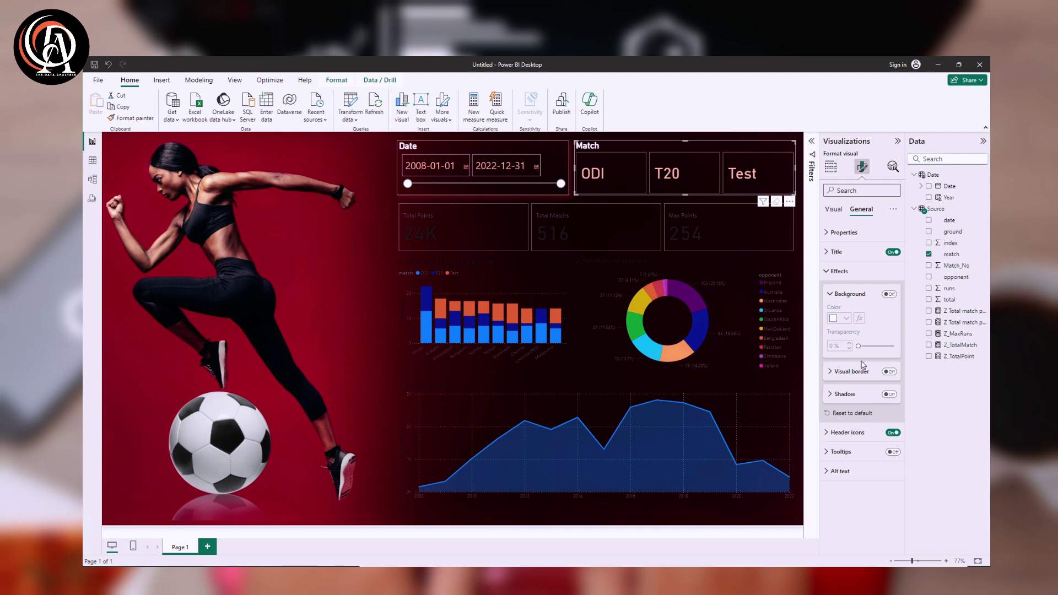
{"action": "left_click", "coordinate": [888, 372]}
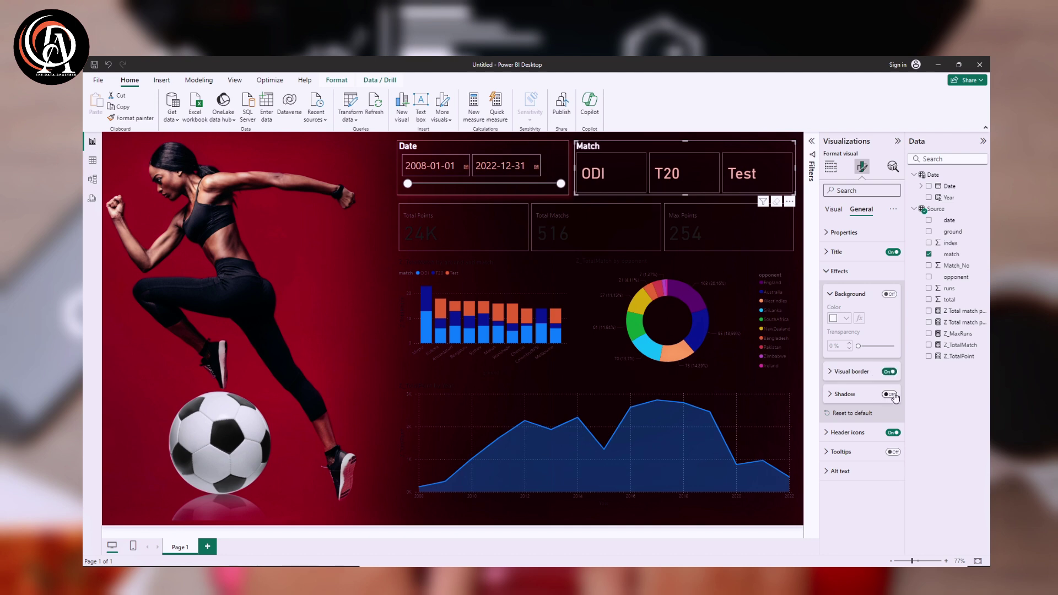
{"action": "left_click", "coordinate": [856, 396]}
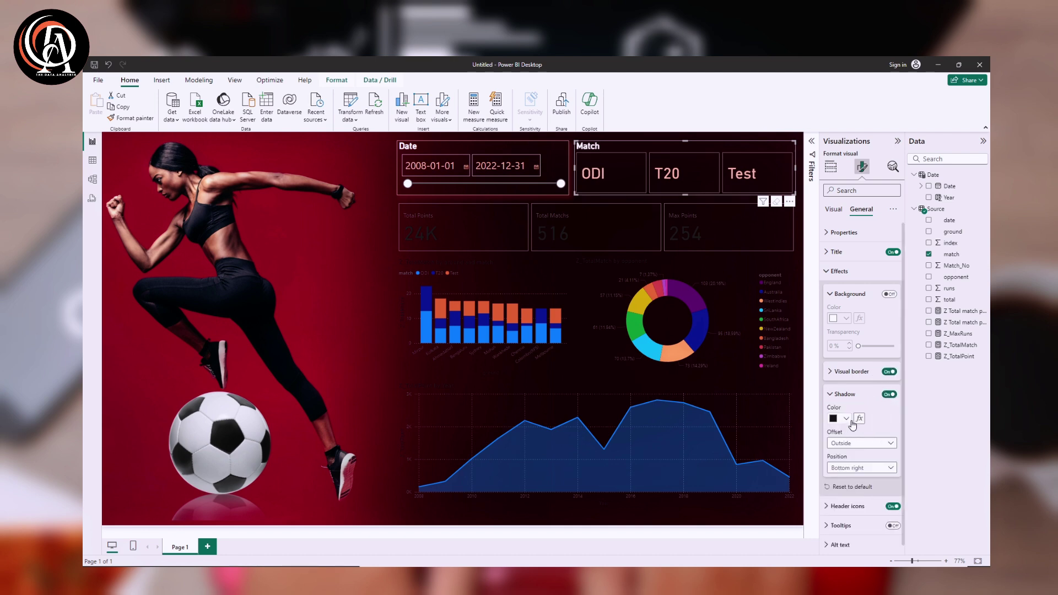
{"action": "left_click", "coordinate": [847, 418]}
{"action": "left_click", "coordinate": [853, 379]}
Colour the Match slicer's visual border with the lightest tint of the theme's orange-red.
{"action": "scroll", "coordinate": [851, 386], "scroll_direction": "up", "scroll_amount": 2}
{"action": "left_click", "coordinate": [848, 398]}
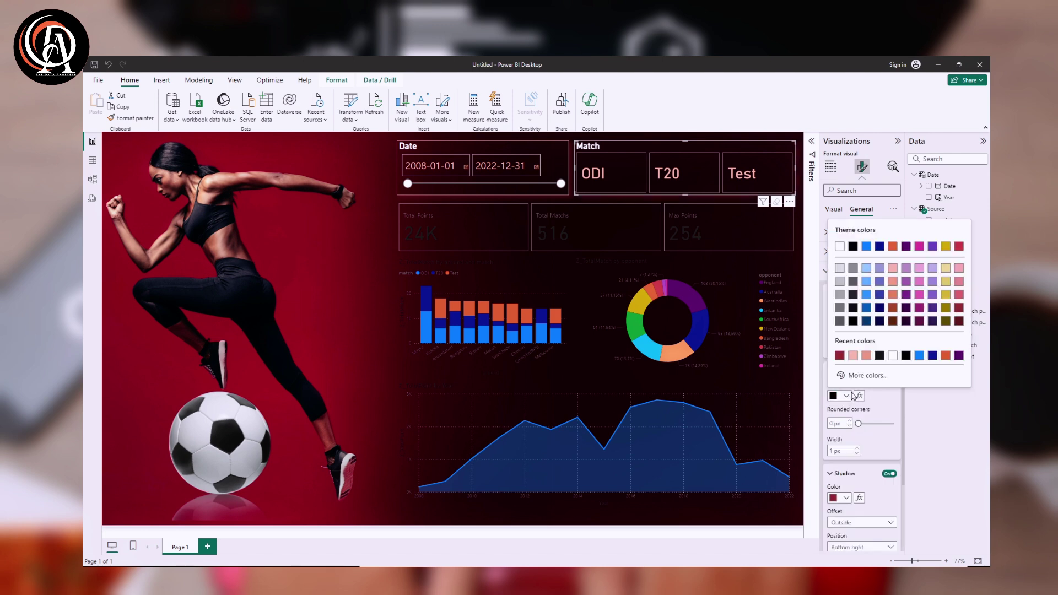
{"action": "left_click", "coordinate": [858, 357]}
{"action": "left_click", "coordinate": [362, 263]}
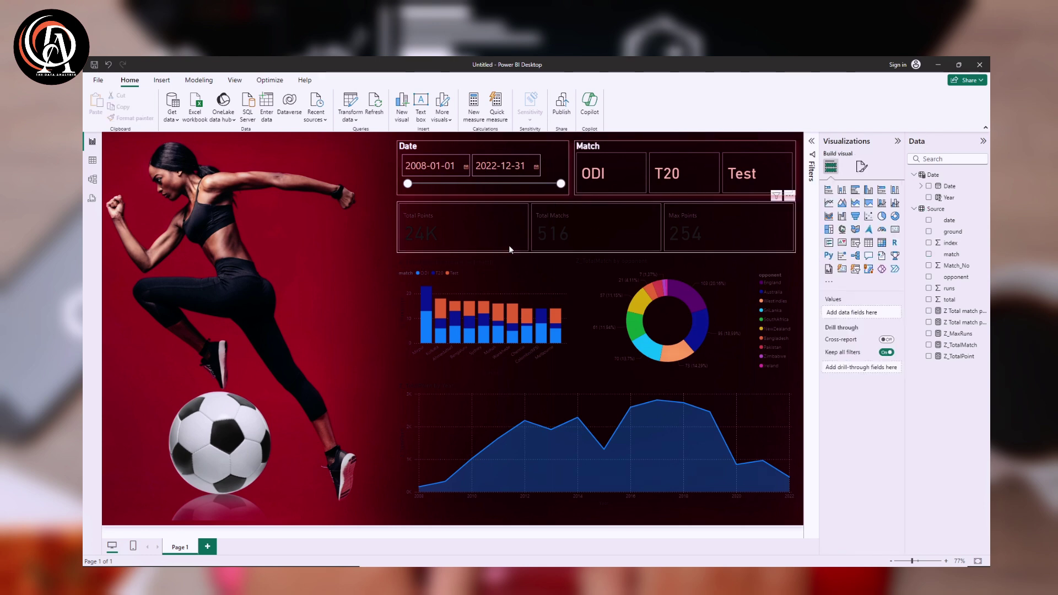
Set the callout values of all three cards to the lightest tint of the theme's orange-red.
{"action": "left_click", "coordinate": [577, 249]}
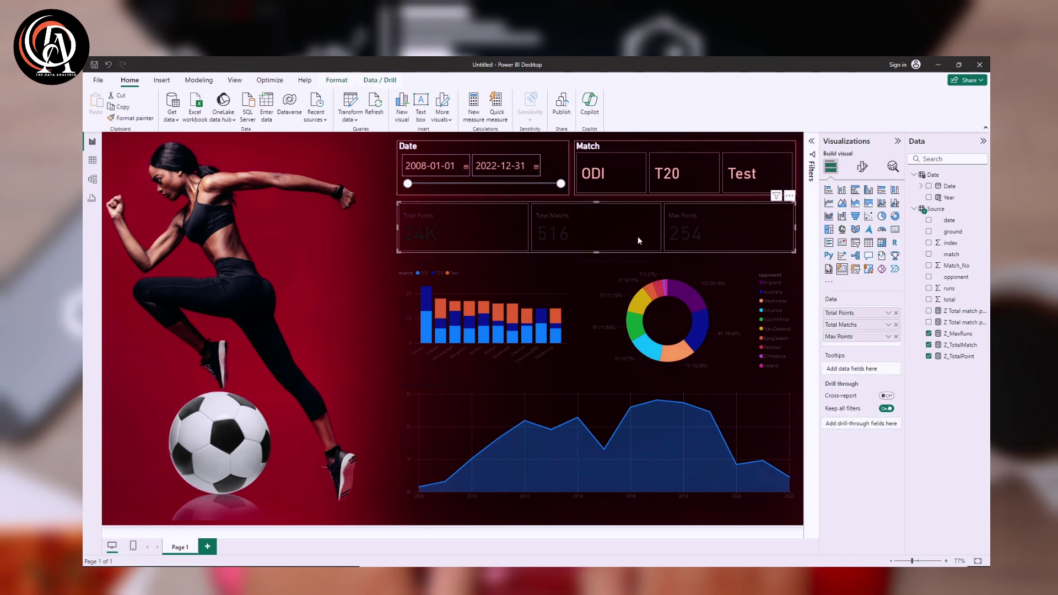
{"action": "left_click", "coordinate": [862, 166]}
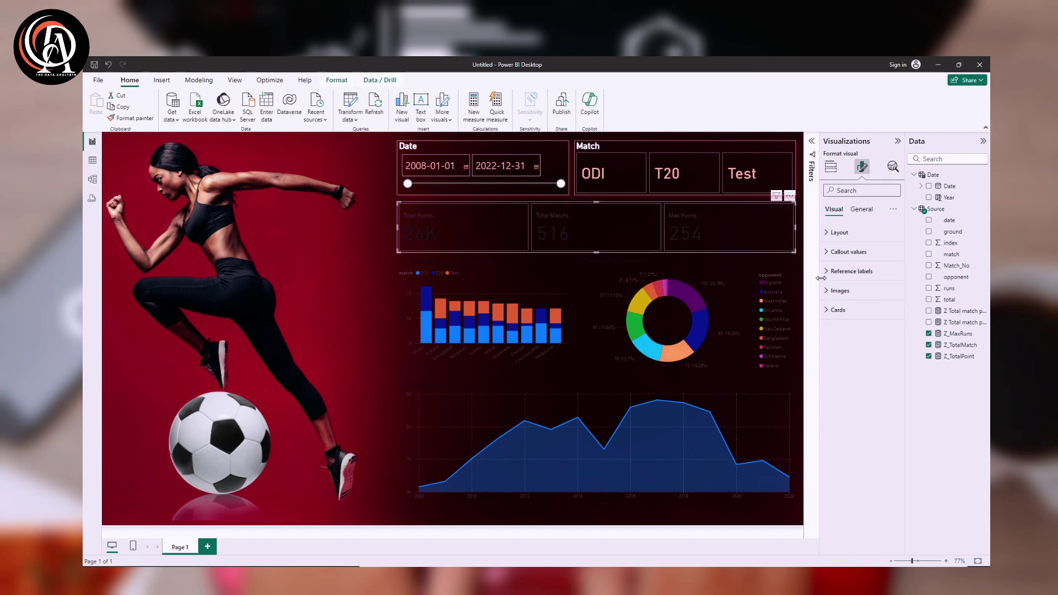
{"action": "left_click", "coordinate": [828, 233]}
{"action": "left_click", "coordinate": [828, 234]}
{"action": "left_click", "coordinate": [830, 252]}
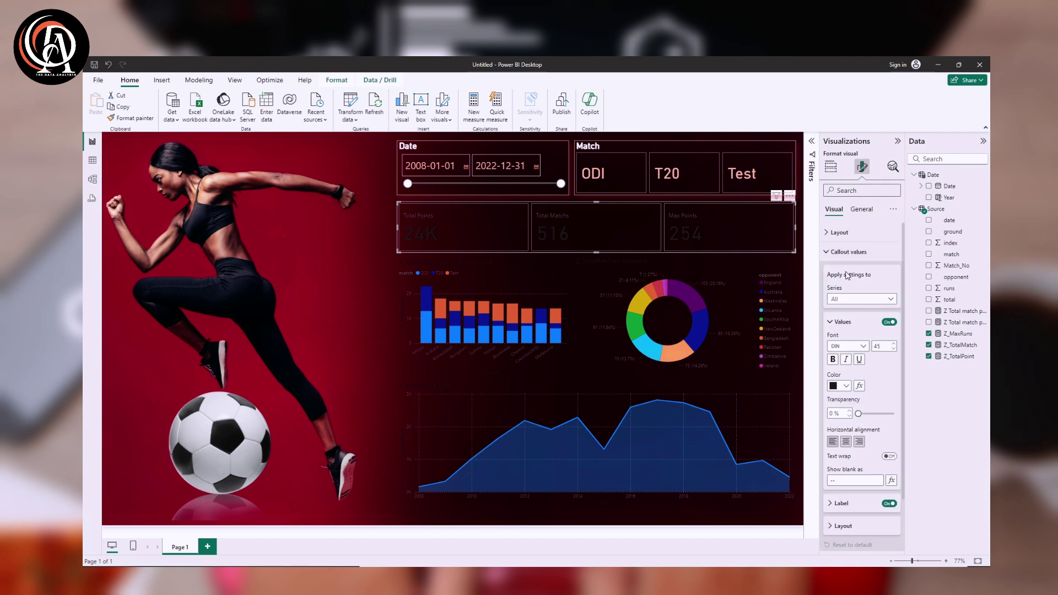
{"action": "left_click", "coordinate": [848, 386]}
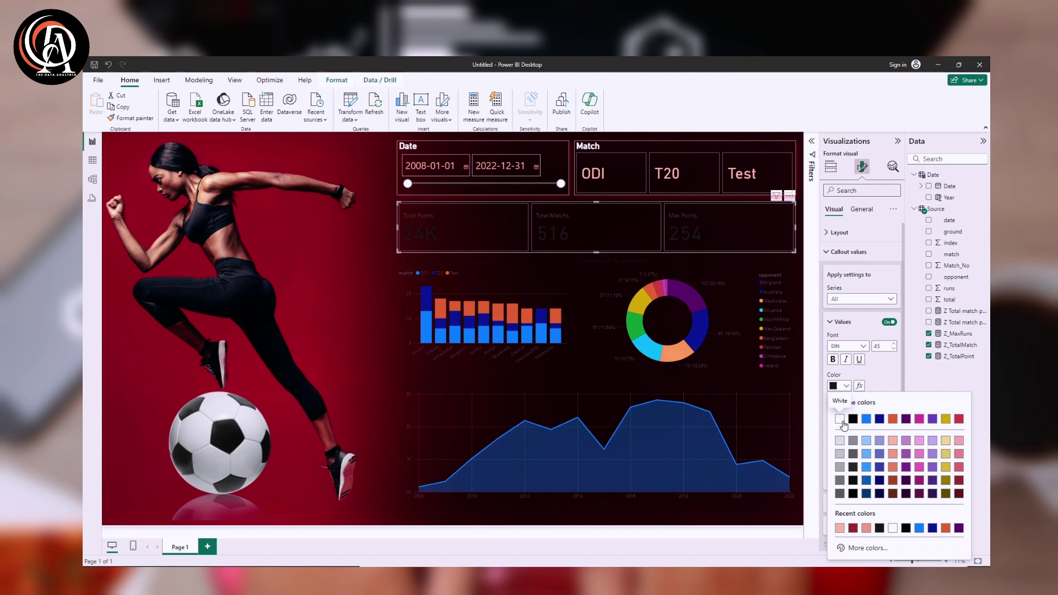
{"action": "left_click", "coordinate": [839, 528]}
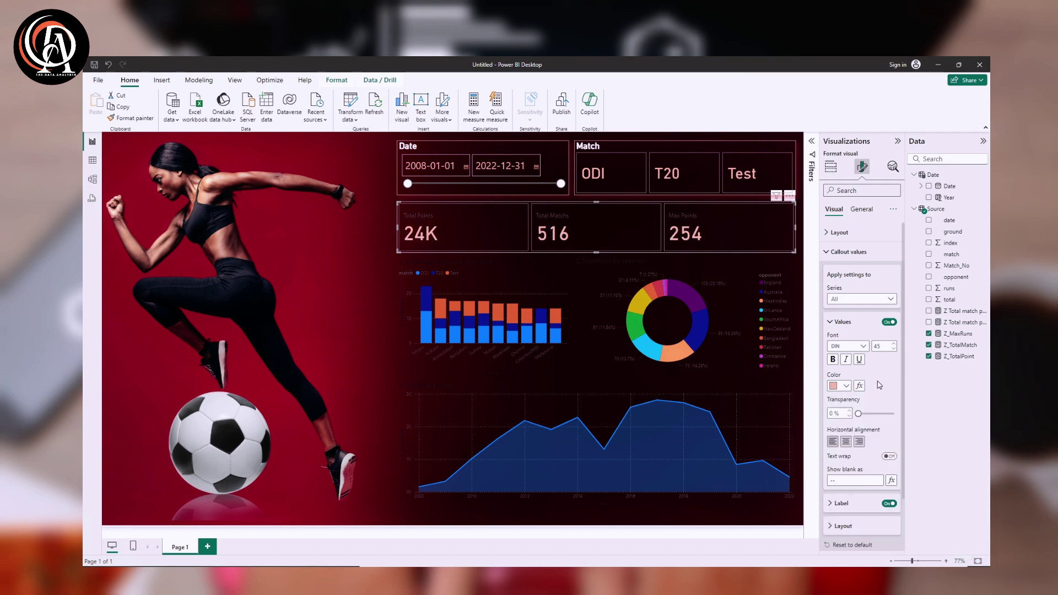
Set the callout values of all three cards to font size 52 and make them bold.
{"action": "left_click", "coordinate": [895, 342]}
{"action": "left_click", "coordinate": [894, 343]}
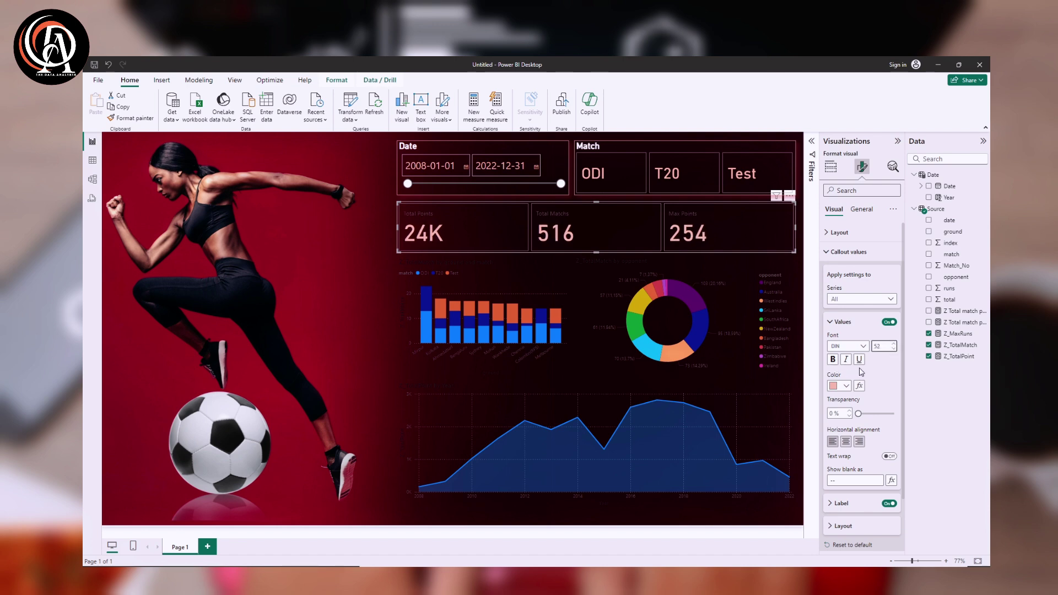
{"action": "left_click", "coordinate": [837, 360]}
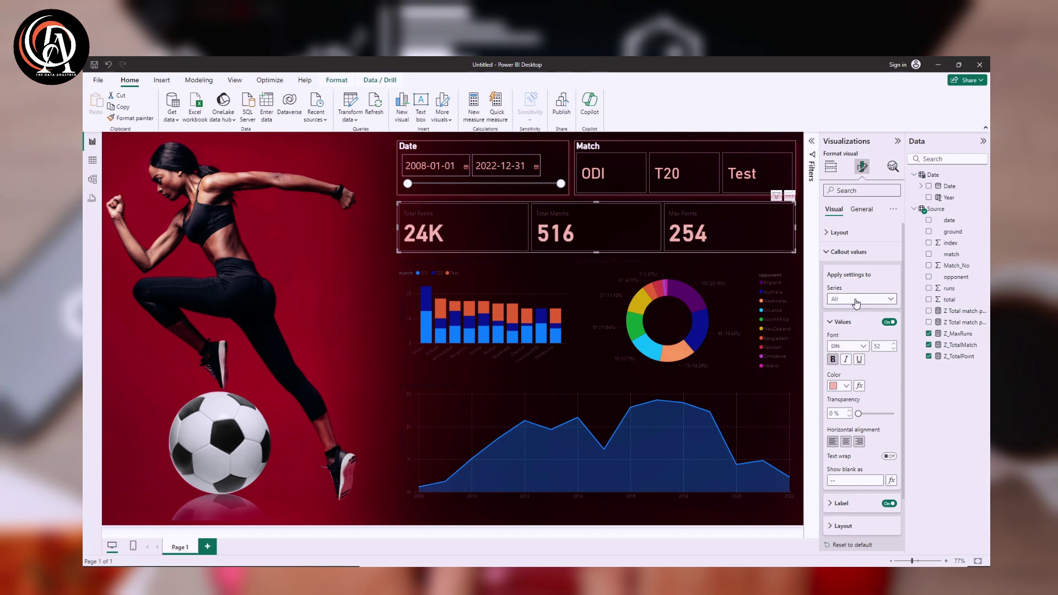
Colour the labels of all three cards white.
{"action": "left_click", "coordinate": [842, 503]}
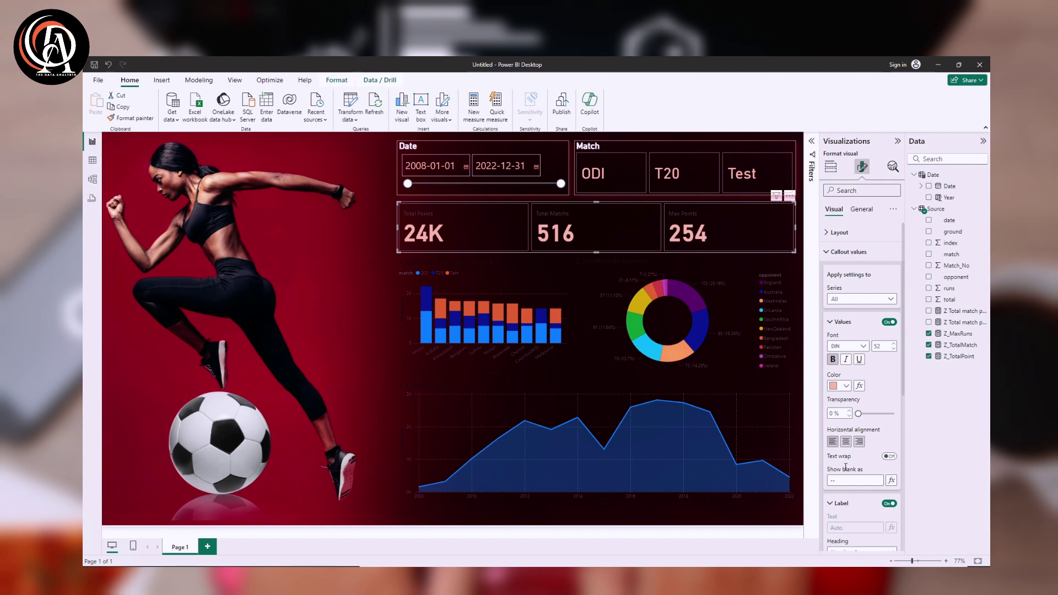
{"action": "scroll", "coordinate": [849, 474], "scroll_direction": "down", "scroll_amount": 3}
{"action": "left_click", "coordinate": [845, 428]}
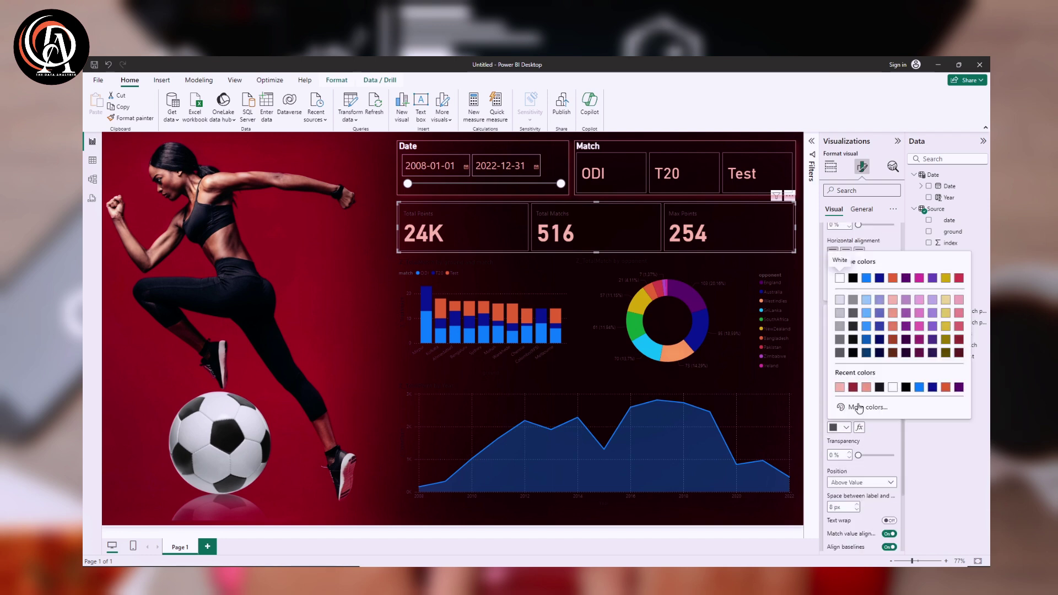
{"action": "left_click", "coordinate": [893, 389]}
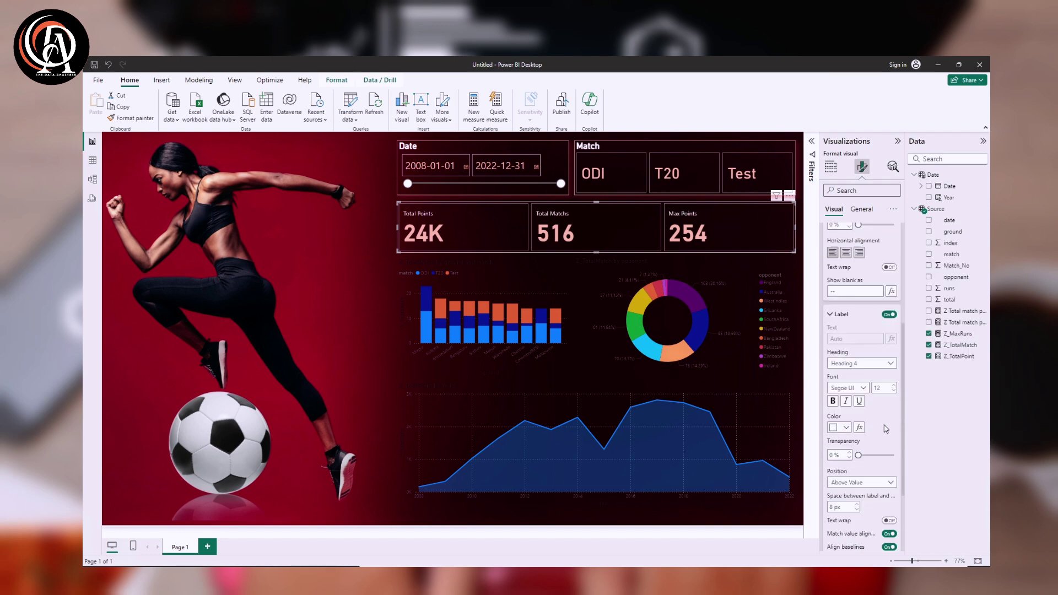
Set the card labels to font size 20 and make them bold.
{"action": "left_click", "coordinate": [894, 385]}
{"action": "left_click", "coordinate": [894, 386]}
{"action": "left_click", "coordinate": [894, 386]}
{"action": "left_click", "coordinate": [893, 386]}
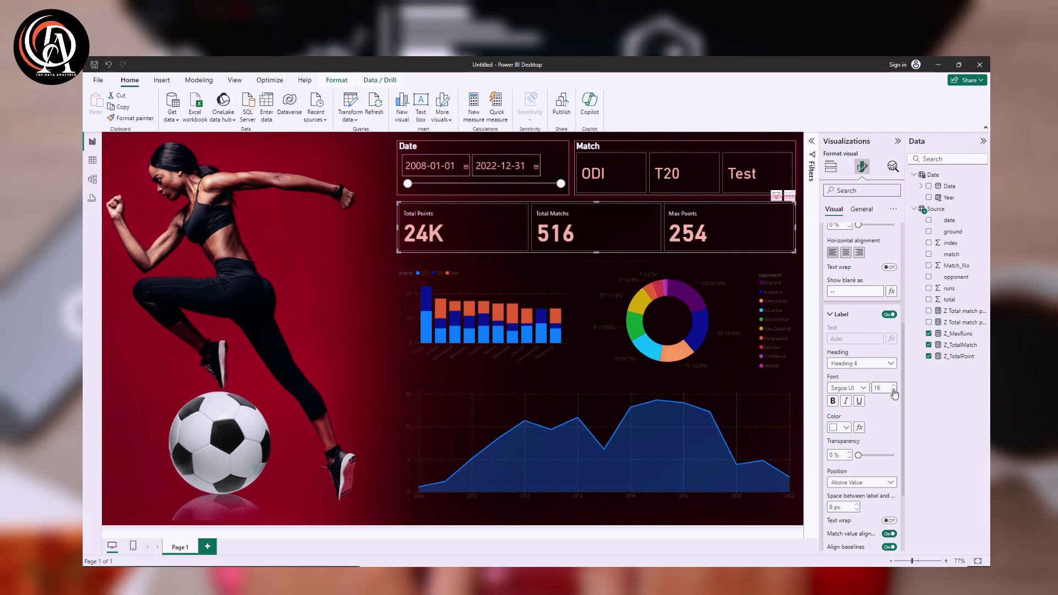
{"action": "left_click", "coordinate": [894, 386]}
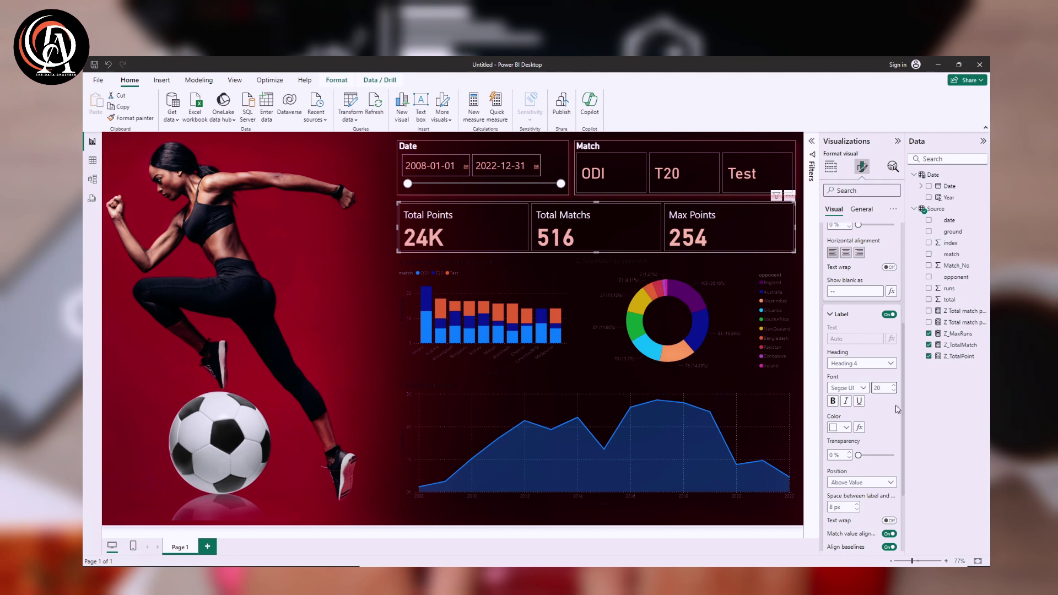
{"action": "left_click", "coordinate": [833, 401]}
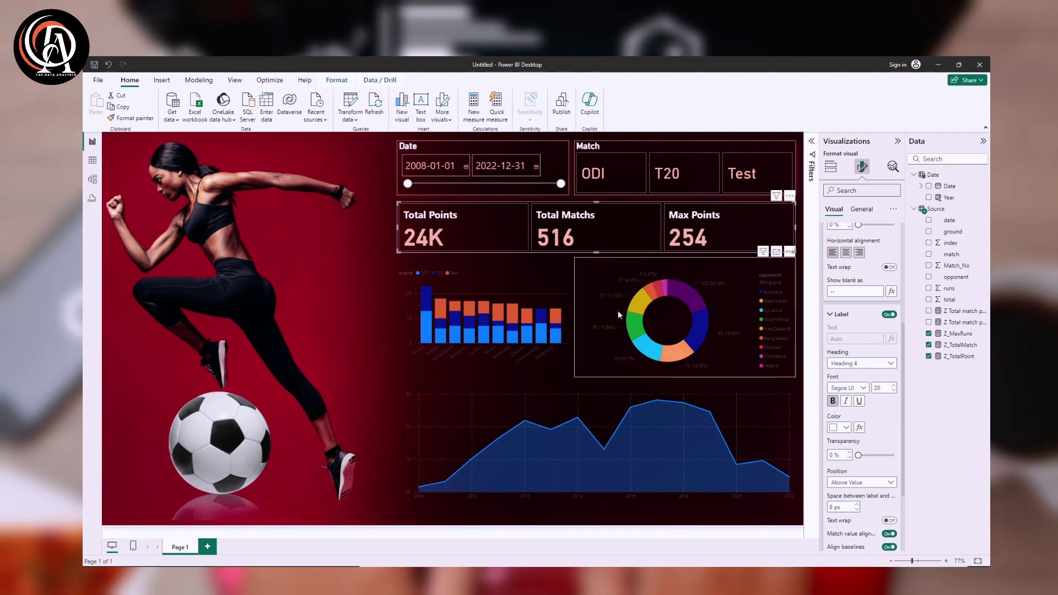
Colour the stacked column chart's X-axis values with the lightest tint of the theme's orange-red.
{"action": "left_click", "coordinate": [527, 285]}
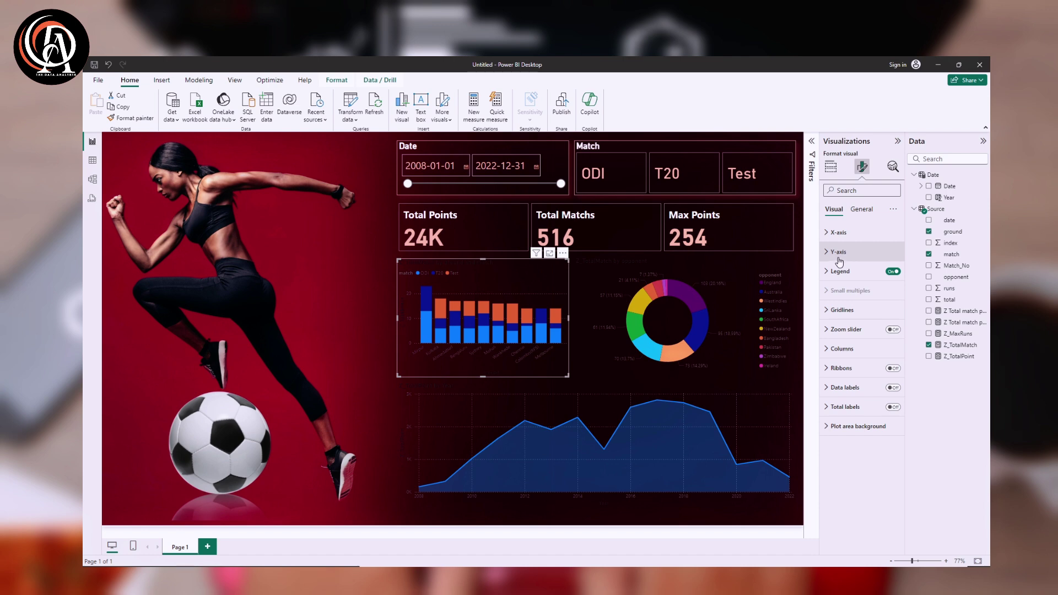
{"action": "left_click", "coordinate": [827, 233]}
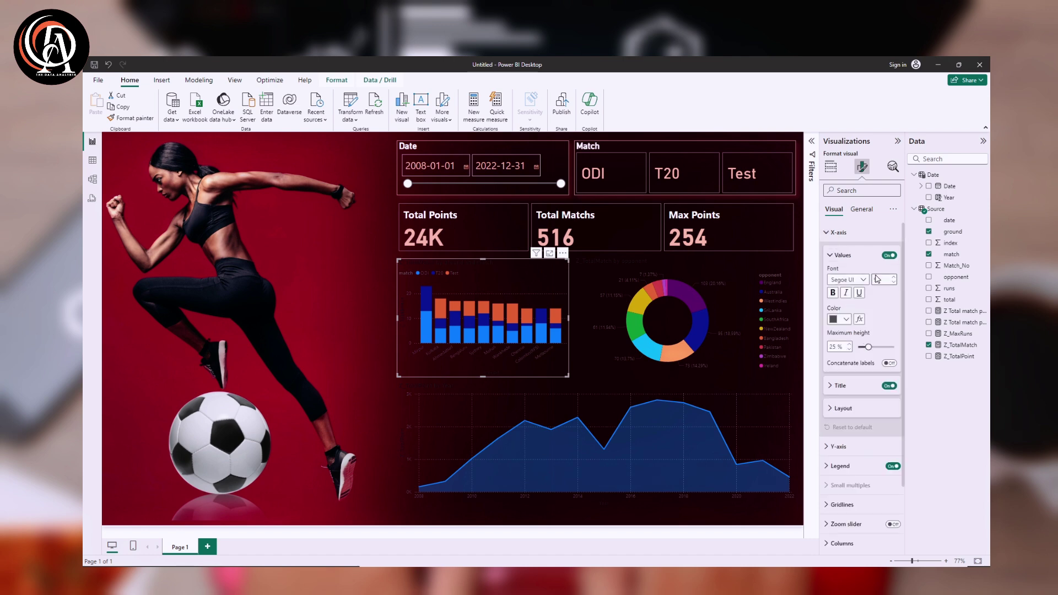
{"action": "left_click", "coordinate": [845, 320]}
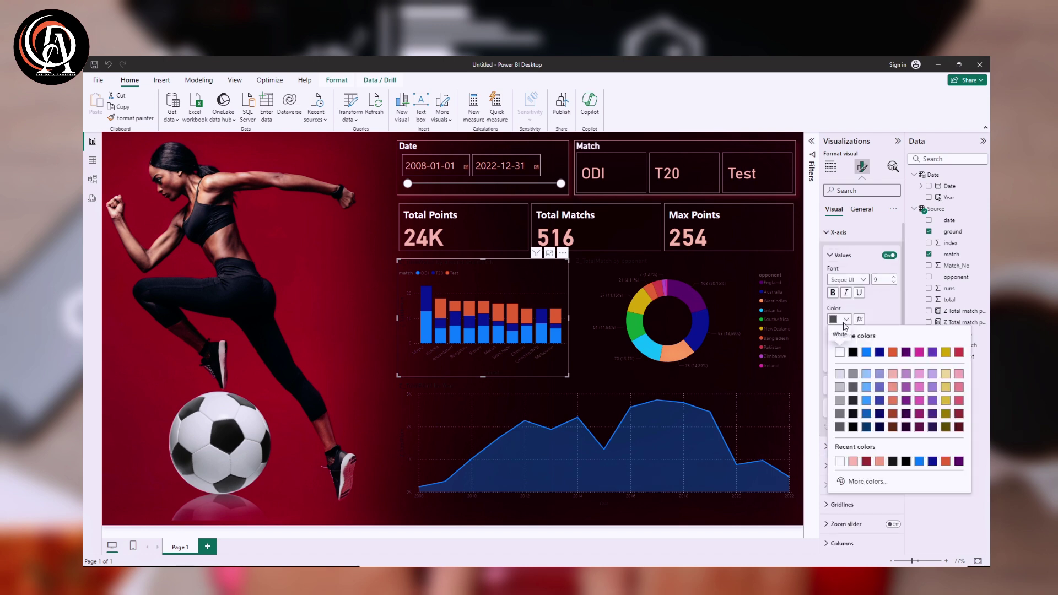
{"action": "left_click", "coordinate": [852, 462]}
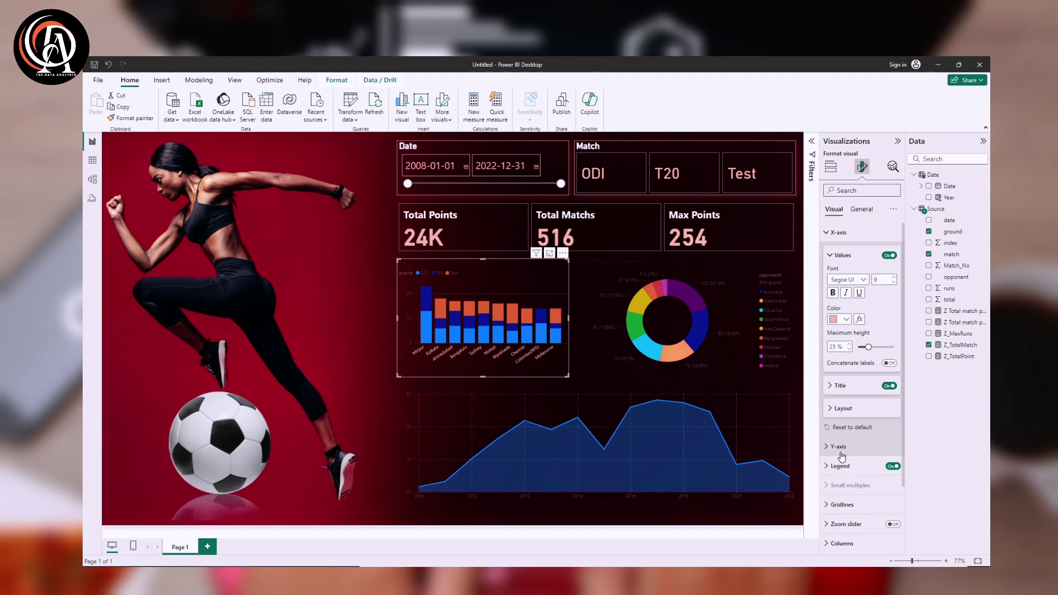
Colour the column chart's Y-axis values with the same light orange-red tint as the X-axis values.
{"action": "left_click", "coordinate": [838, 446]}
{"action": "scroll", "coordinate": [860, 468], "scroll_direction": "down", "scroll_amount": 3}
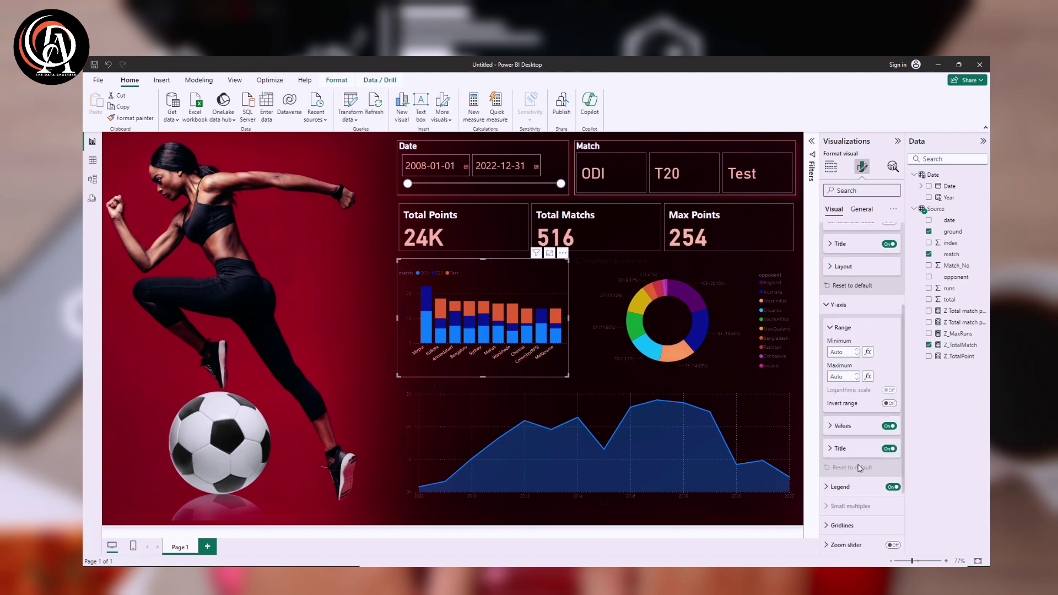
{"action": "left_click", "coordinate": [842, 427]}
{"action": "left_click", "coordinate": [846, 490]}
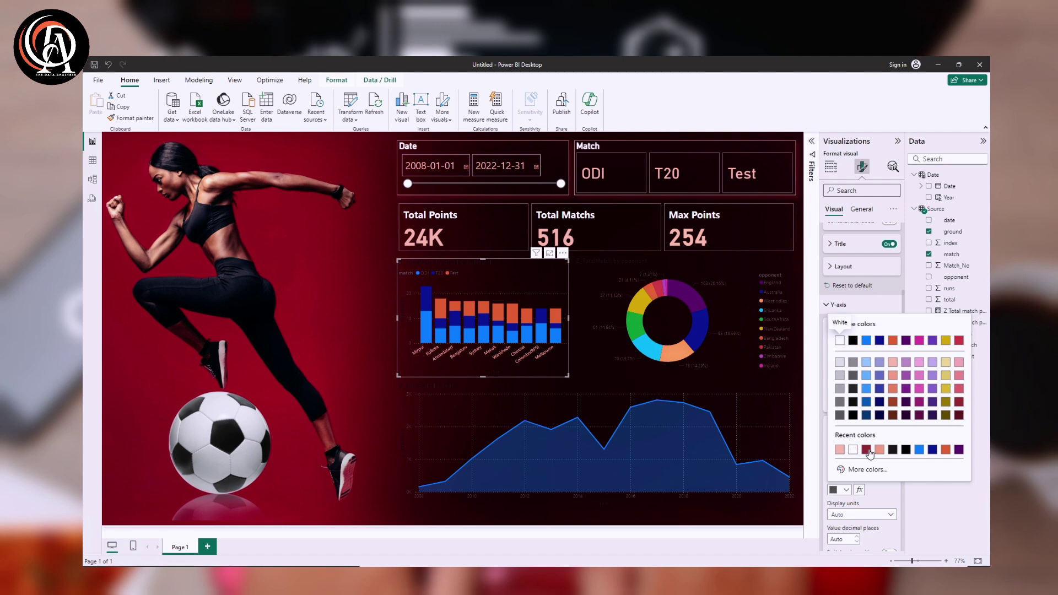
{"action": "left_click", "coordinate": [841, 451]}
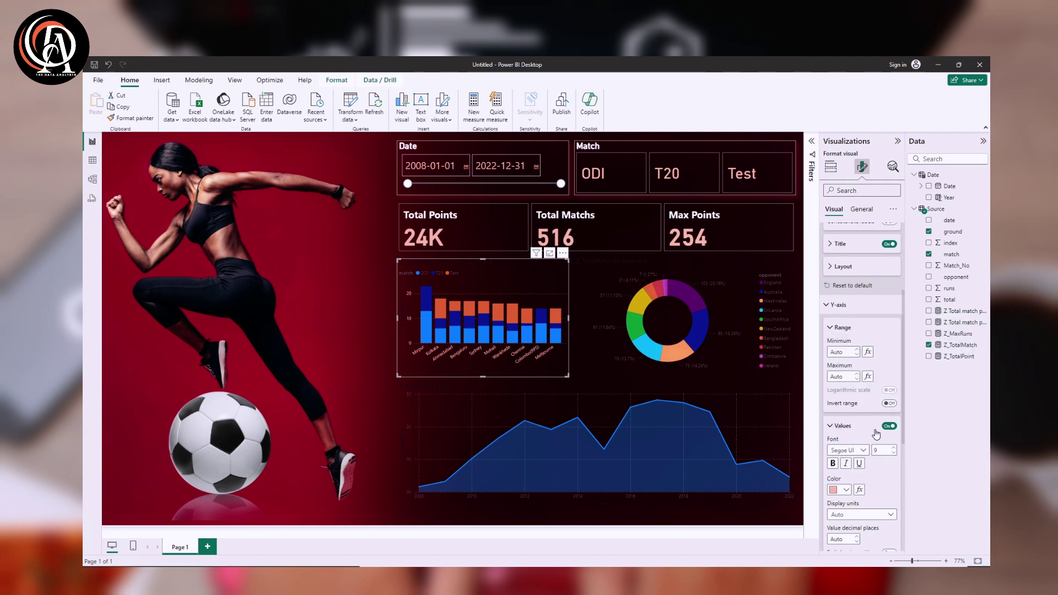
Colour the column chart's X-axis title white.
{"action": "left_click", "coordinate": [830, 245]}
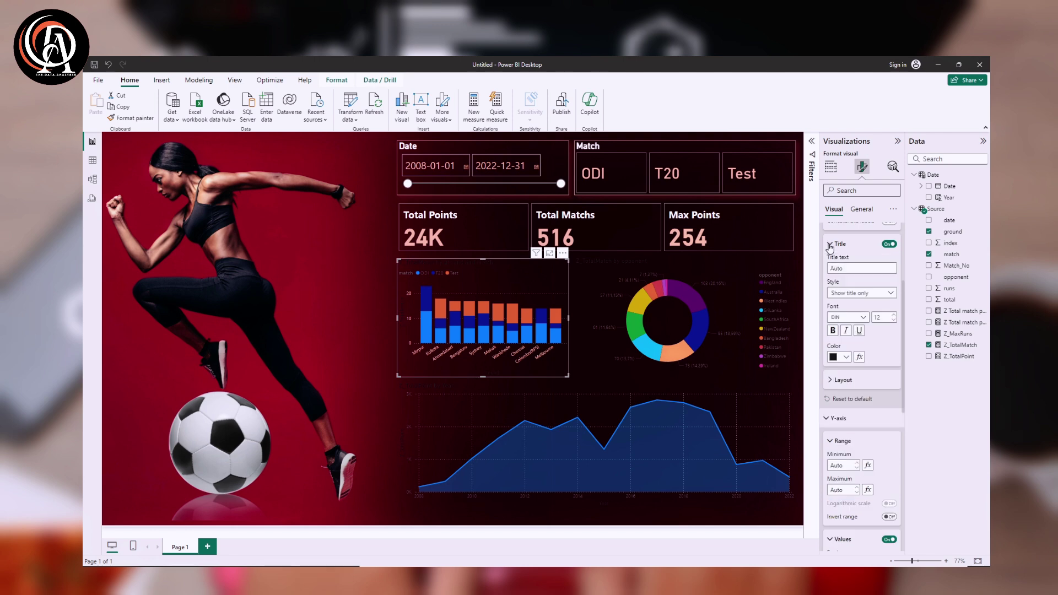
{"action": "left_click", "coordinate": [845, 357]}
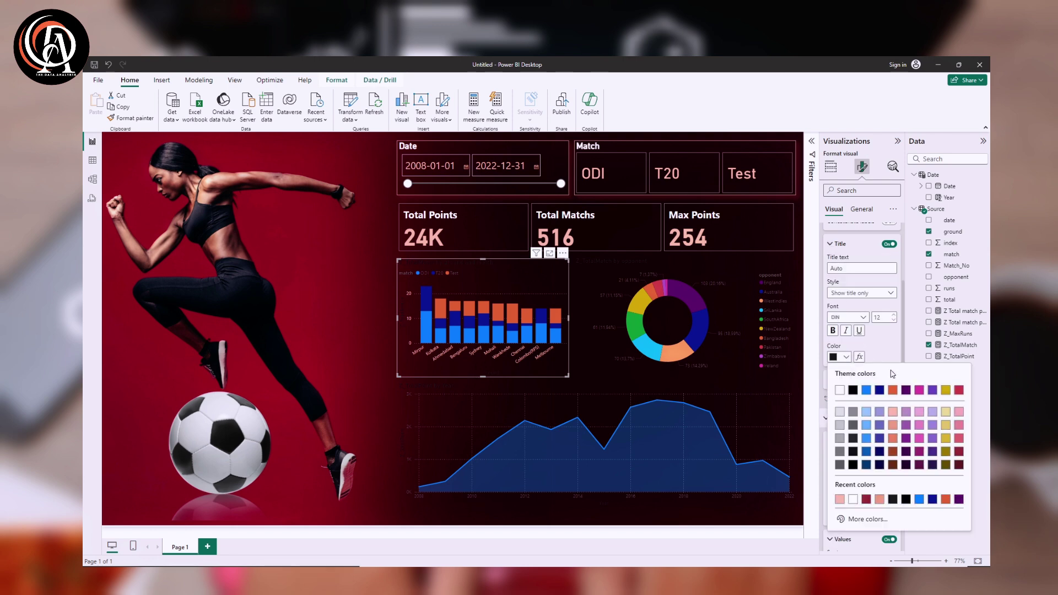
{"action": "left_click", "coordinate": [840, 392]}
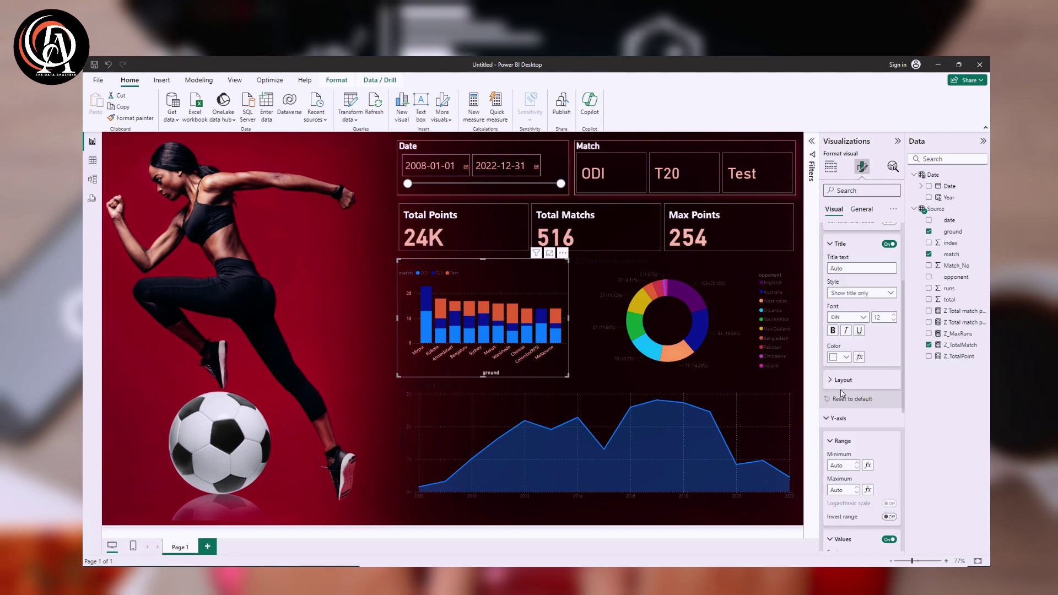
{"action": "left_click", "coordinate": [830, 246]}
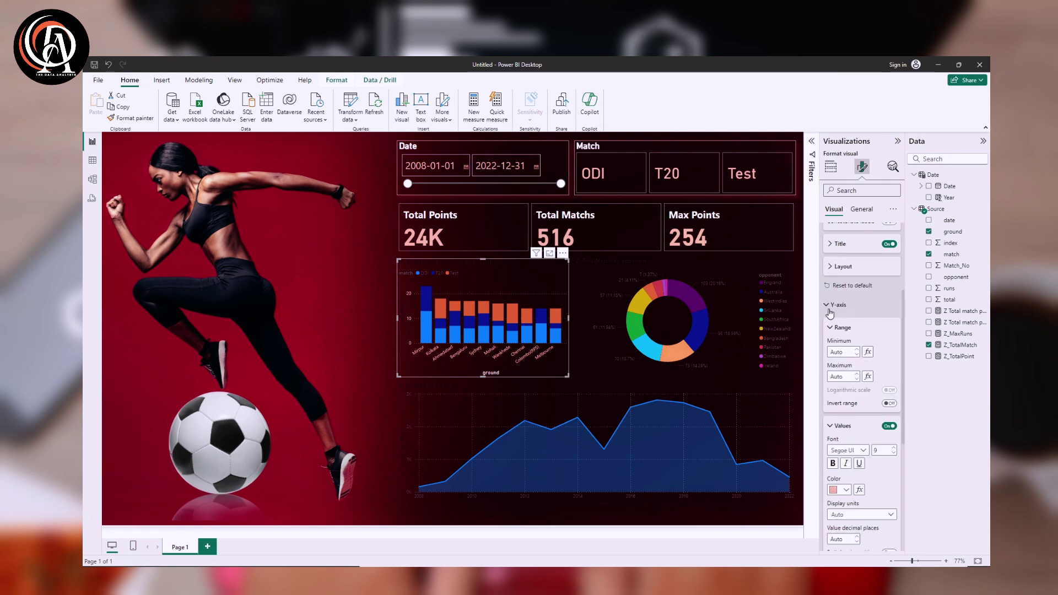
Colour the column chart's Y-axis title white and set its font size to 15.
{"action": "scroll", "coordinate": [841, 433], "scroll_direction": "down", "scroll_amount": 3}
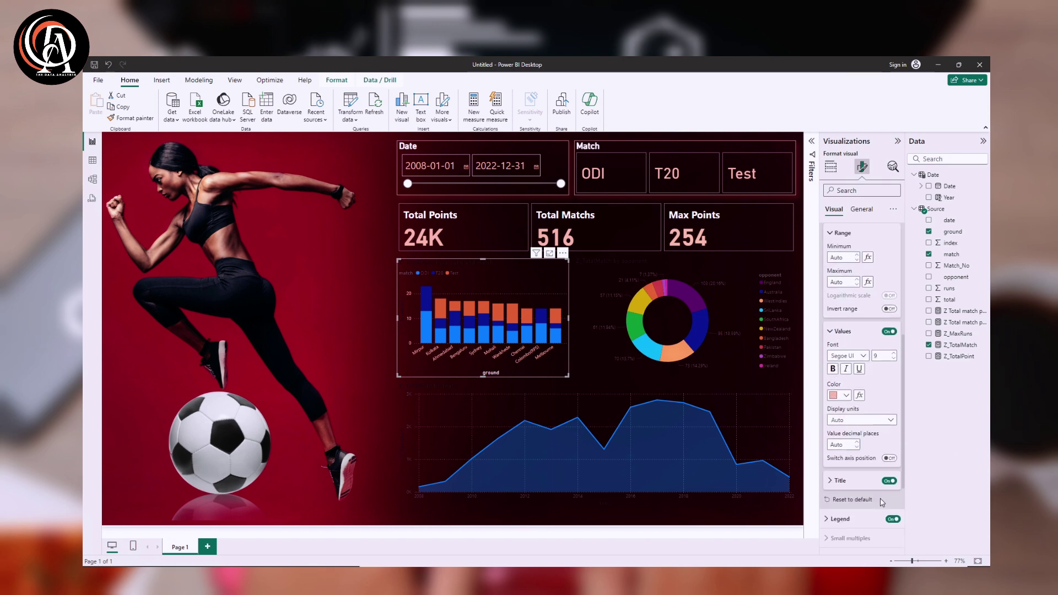
{"action": "left_click", "coordinate": [850, 482]}
{"action": "scroll", "coordinate": [876, 474], "scroll_direction": "down", "scroll_amount": 3}
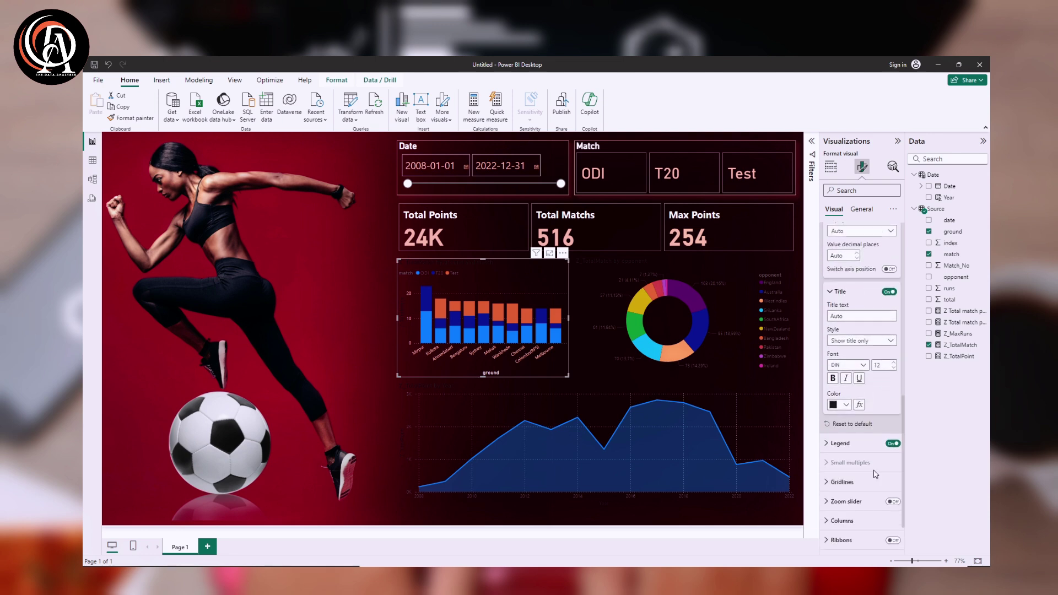
{"action": "left_click", "coordinate": [846, 404]}
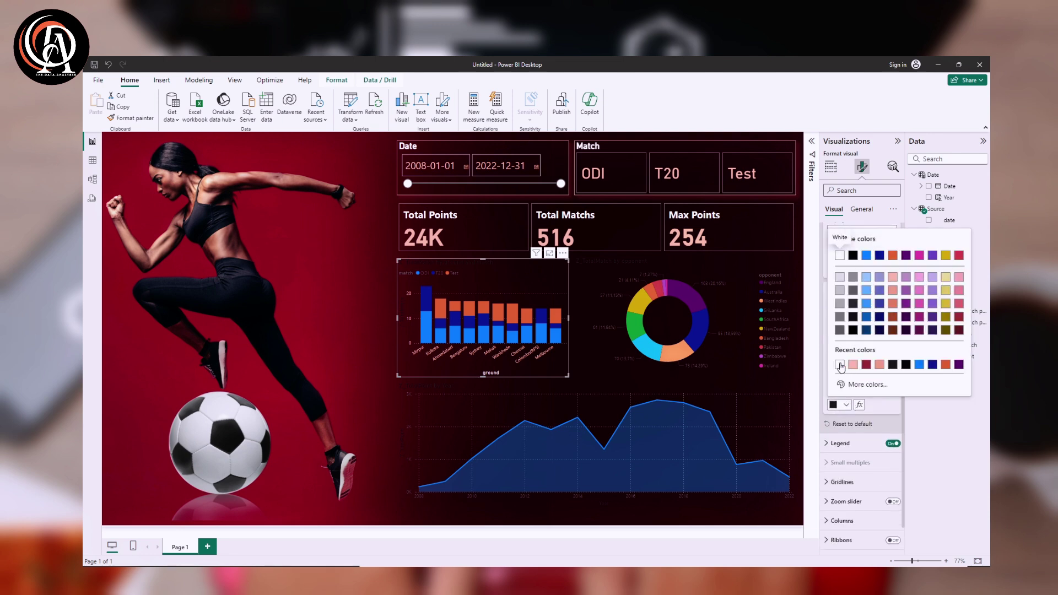
{"action": "left_click", "coordinate": [839, 365]}
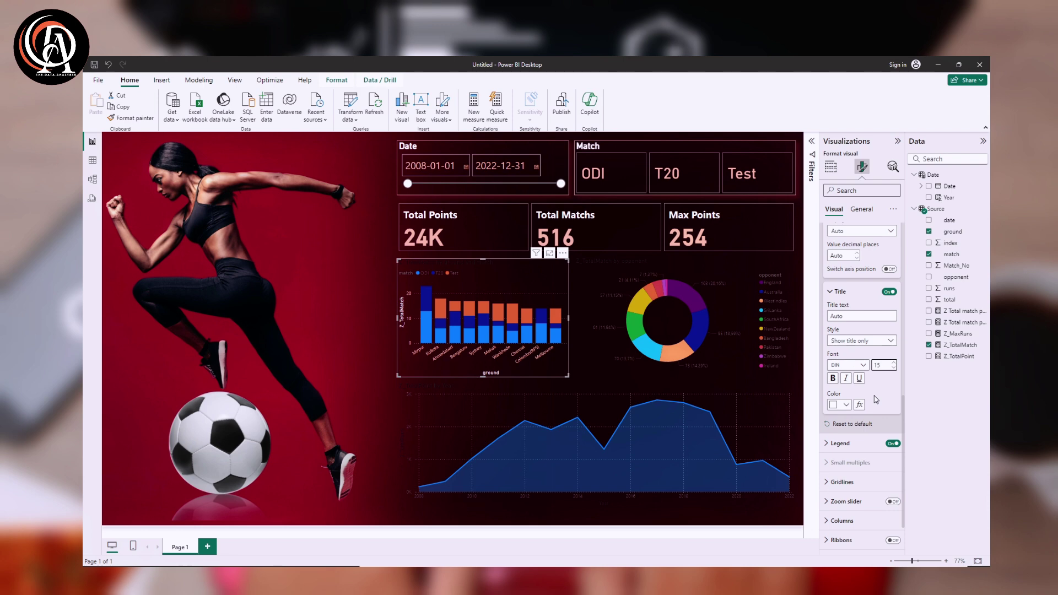
Set the font size of the column chart's X-axis values to 12.
{"action": "scroll", "coordinate": [876, 399], "scroll_direction": "up", "scroll_amount": 10}
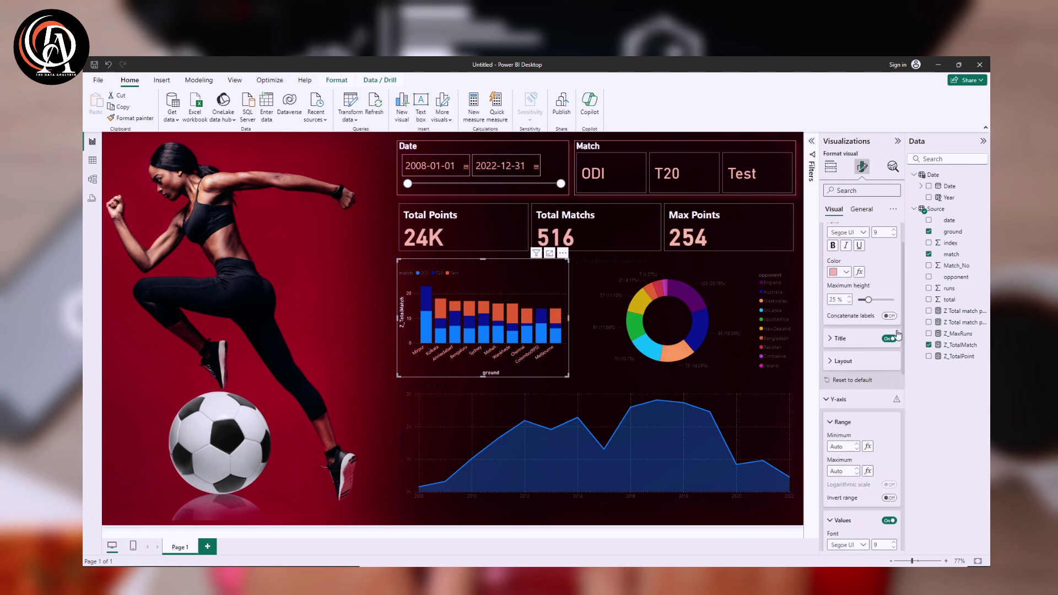
{"action": "scroll", "coordinate": [890, 311], "scroll_direction": "up", "scroll_amount": 2}
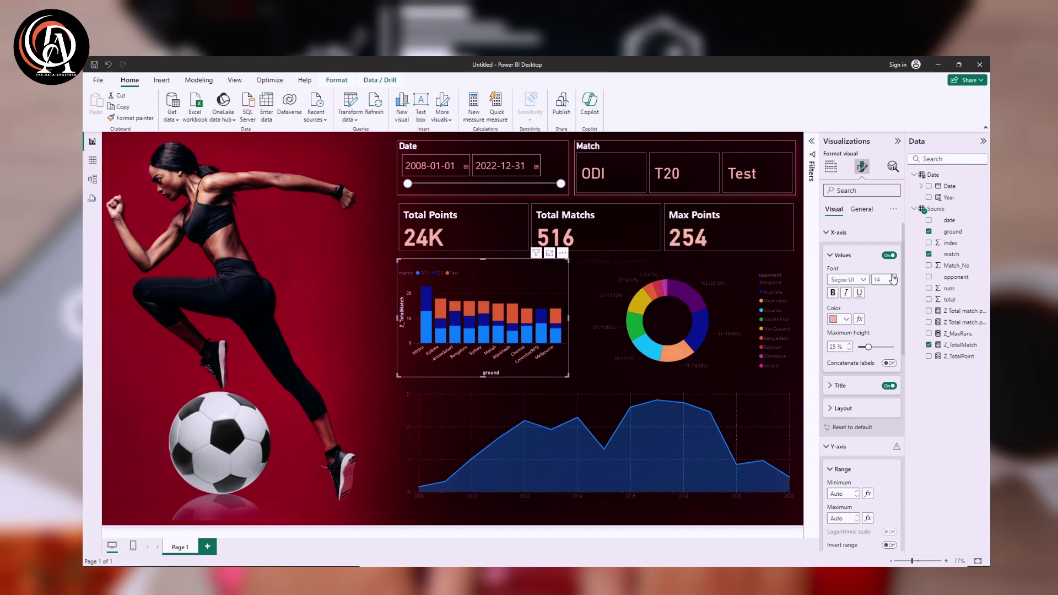
{"action": "left_click", "coordinate": [893, 281]}
{"action": "left_click", "coordinate": [893, 281]}
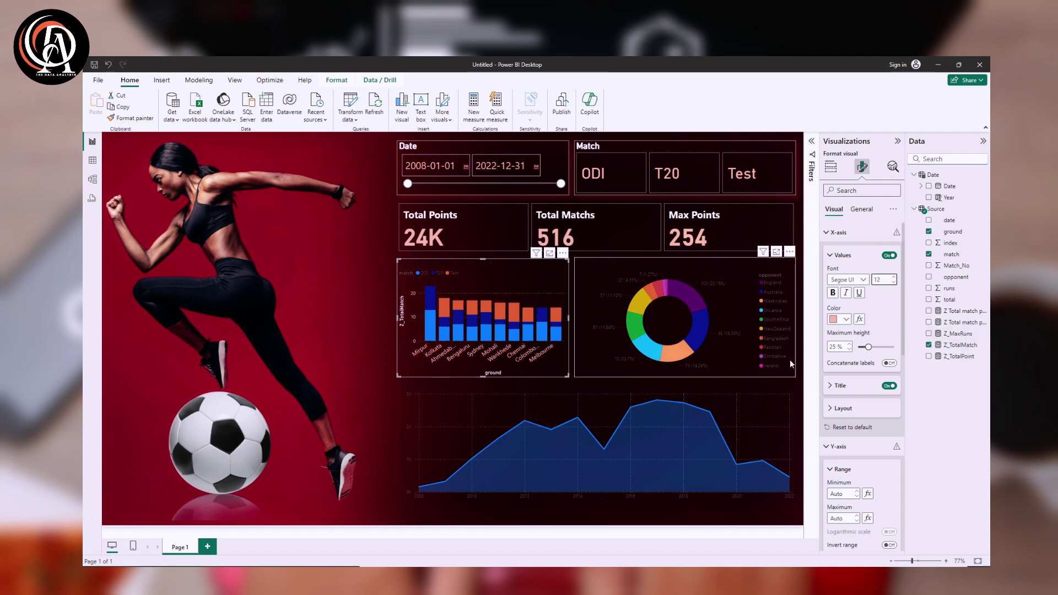
{"action": "left_click", "coordinate": [826, 233]}
{"action": "left_click", "coordinate": [827, 252]}
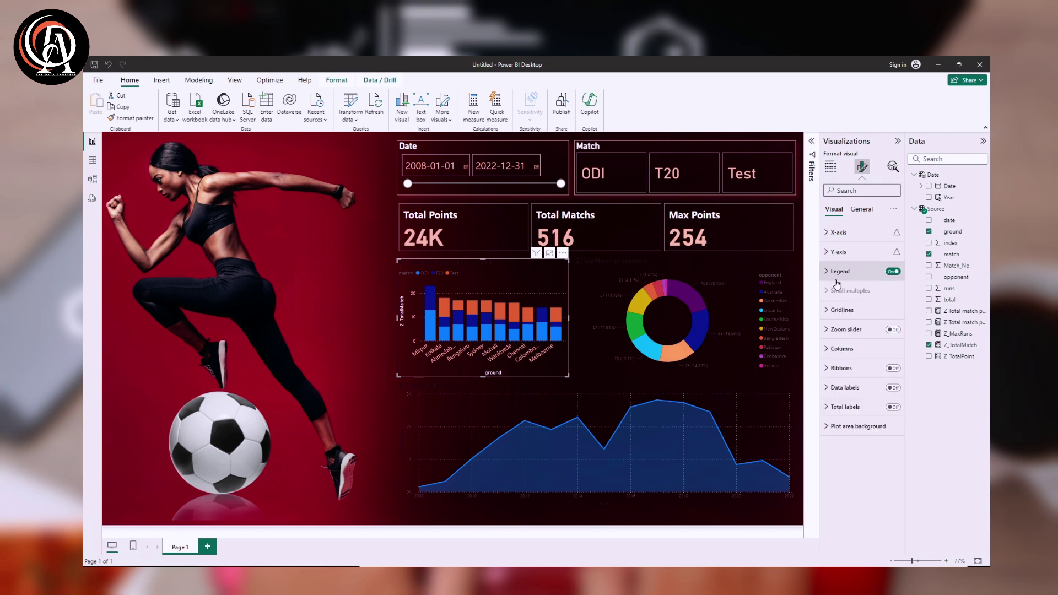
Colour the column chart's legend text white and leave the legend title switched on.
{"action": "left_click", "coordinate": [862, 276]}
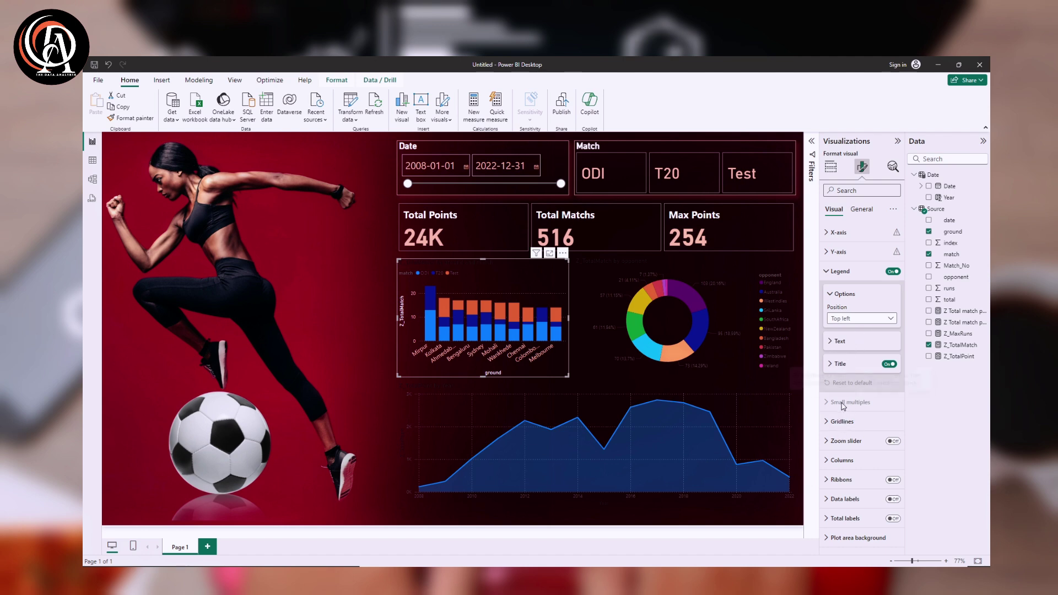
{"action": "left_click", "coordinate": [835, 365]}
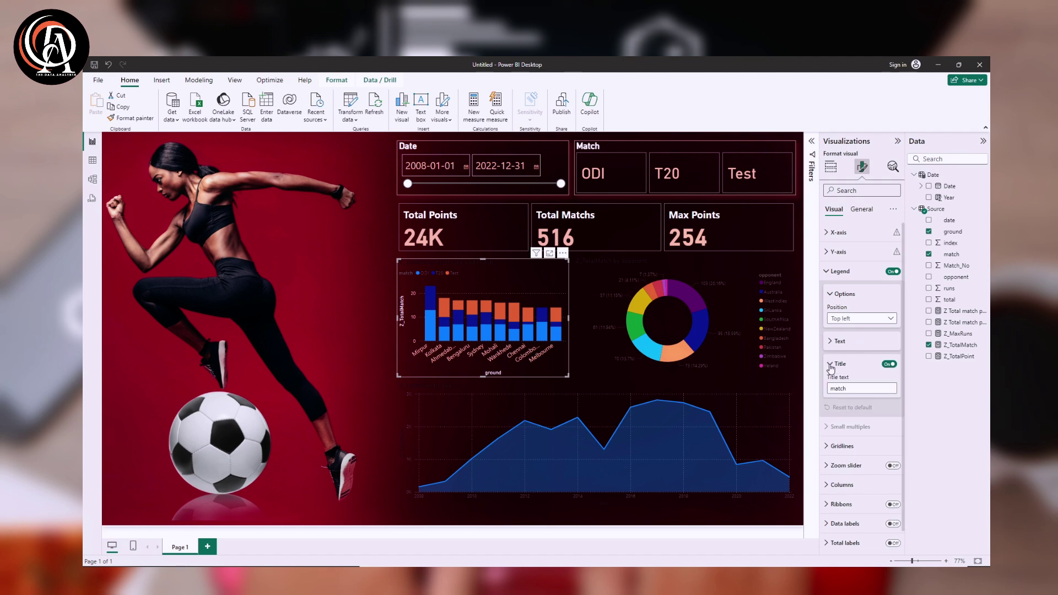
{"action": "left_click", "coordinate": [833, 366]}
{"action": "left_click", "coordinate": [832, 342]}
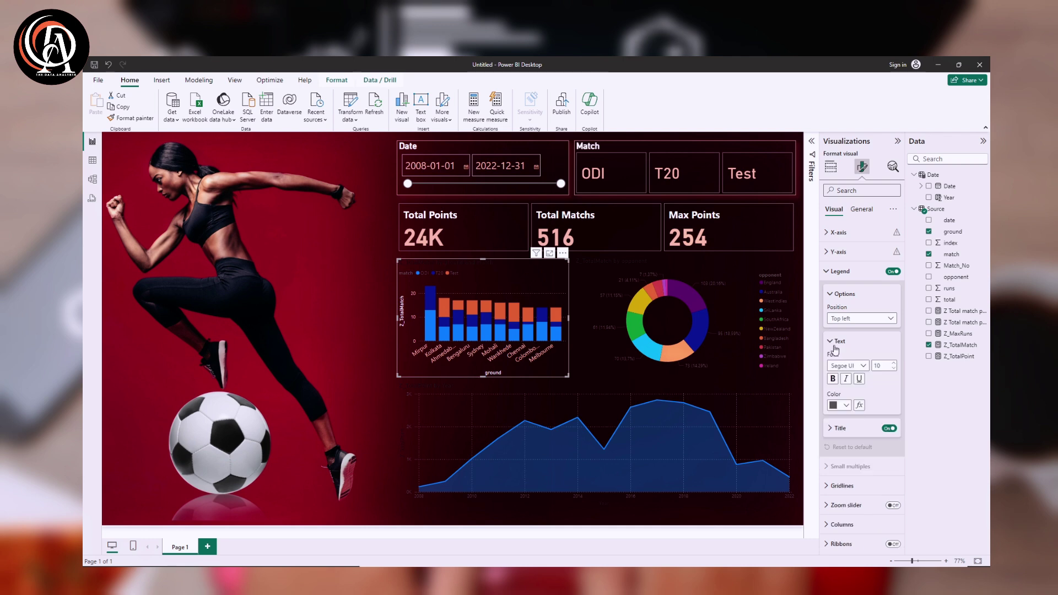
{"action": "left_click", "coordinate": [846, 406]}
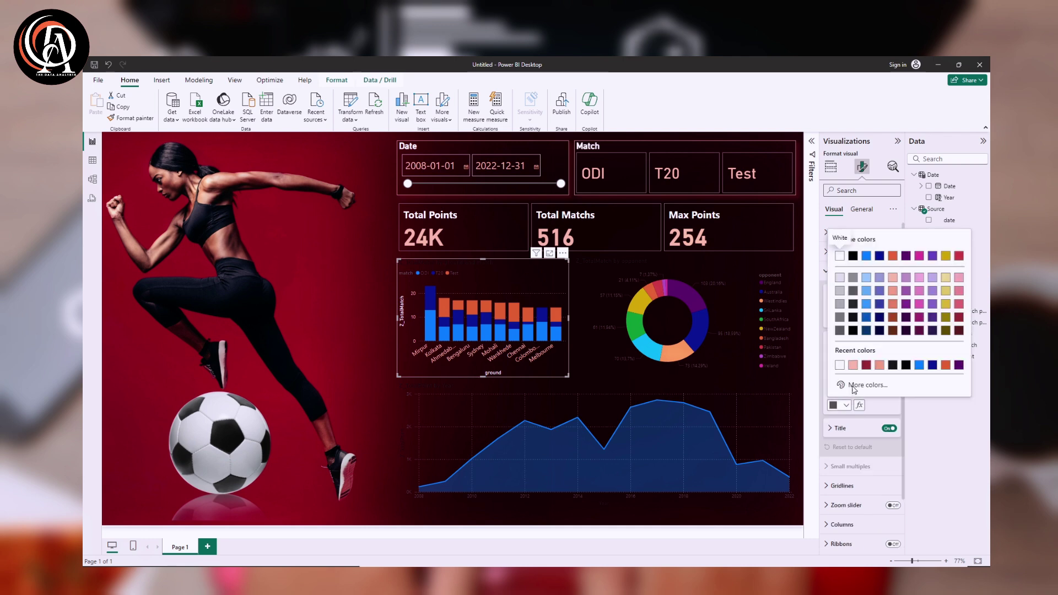
{"action": "left_click", "coordinate": [843, 254]}
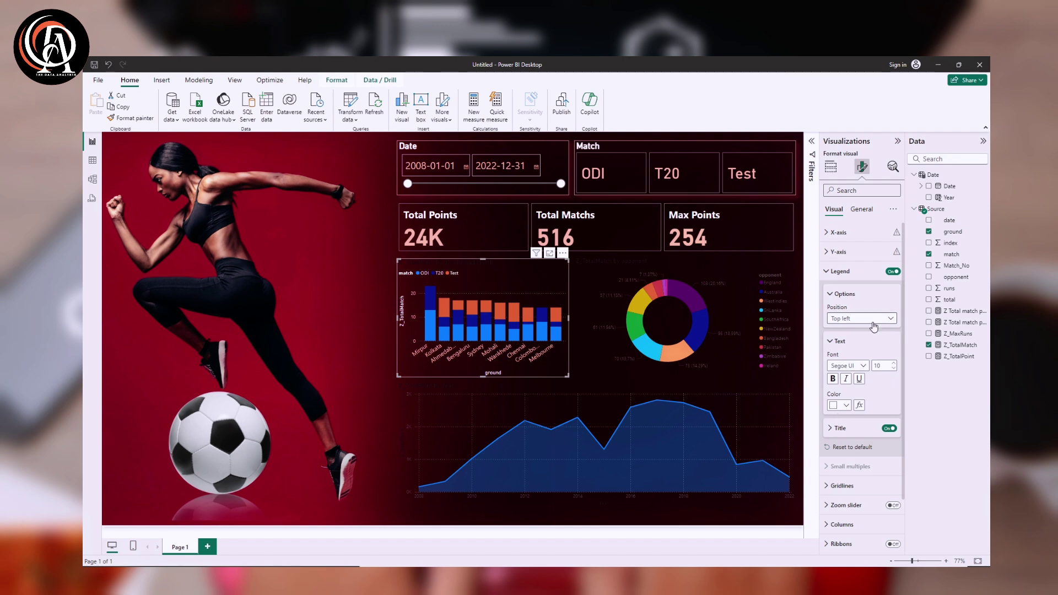
{"action": "left_click", "coordinate": [889, 427]}
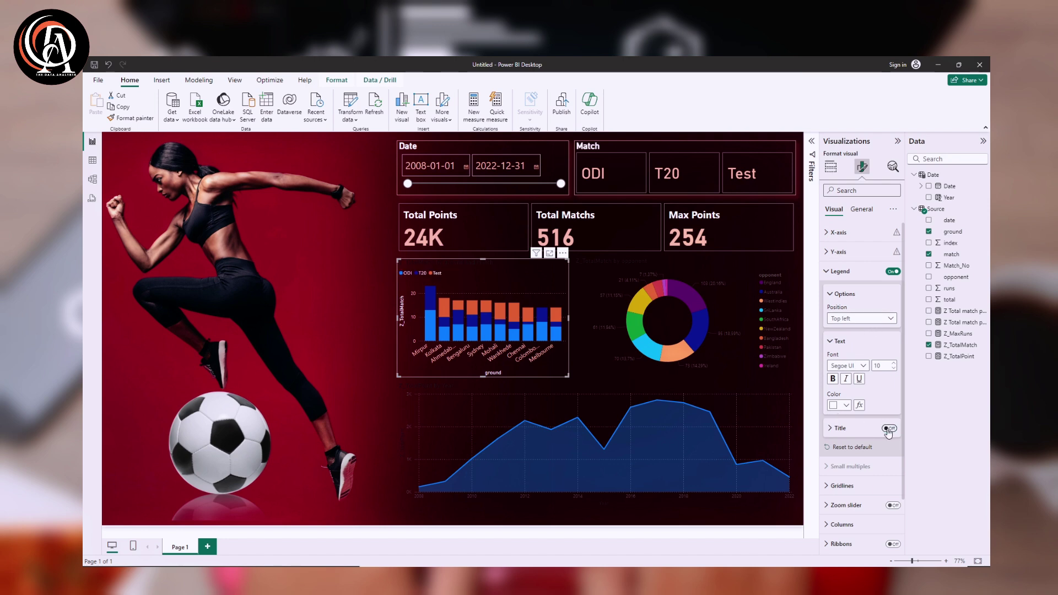
{"action": "left_click", "coordinate": [889, 429]}
{"action": "left_click", "coordinate": [846, 273]}
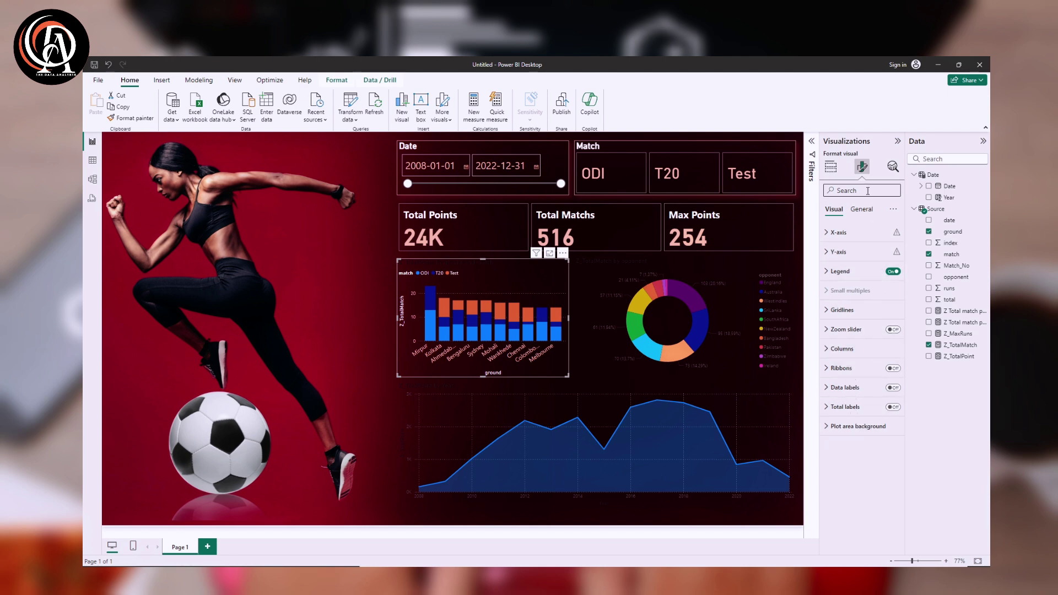
Switch off the column chart's title.
{"action": "left_click", "coordinate": [863, 213]}
{"action": "left_click", "coordinate": [892, 255]}
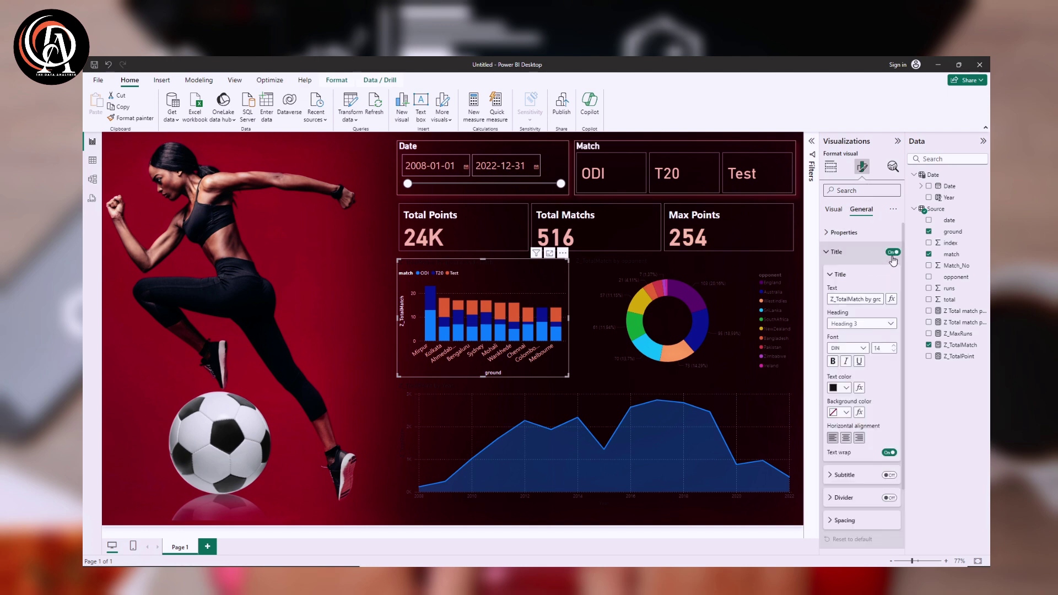
{"action": "left_click", "coordinate": [892, 253]}
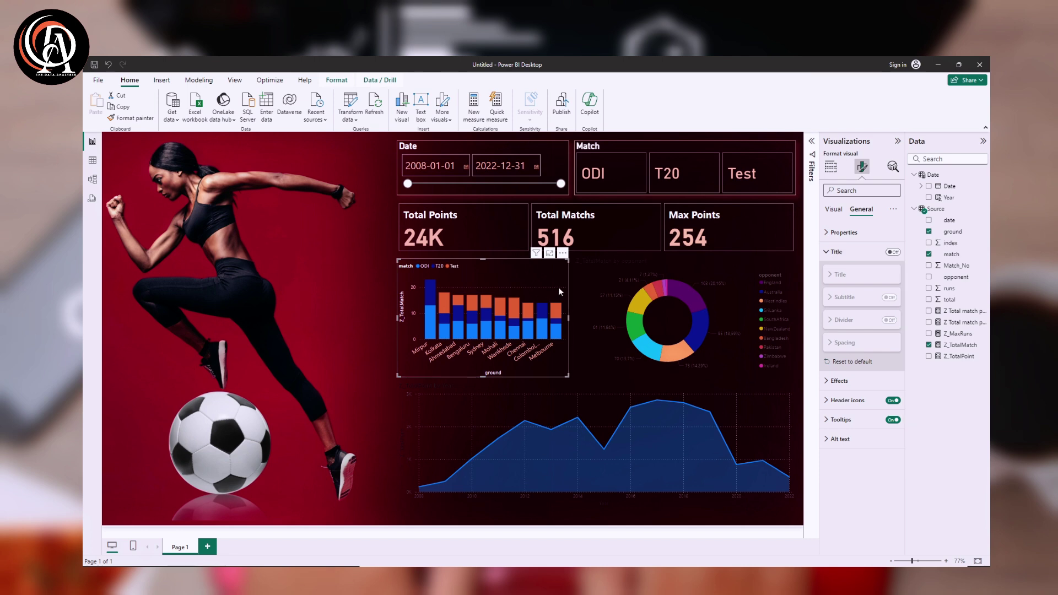
{"action": "left_click", "coordinate": [584, 273]}
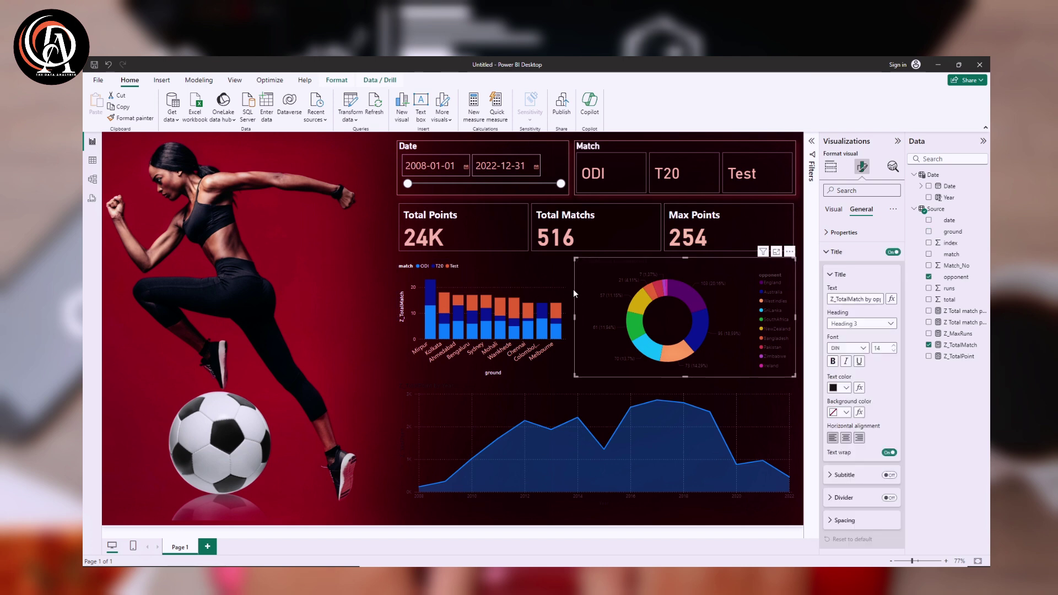
{"action": "left_click", "coordinate": [505, 272]}
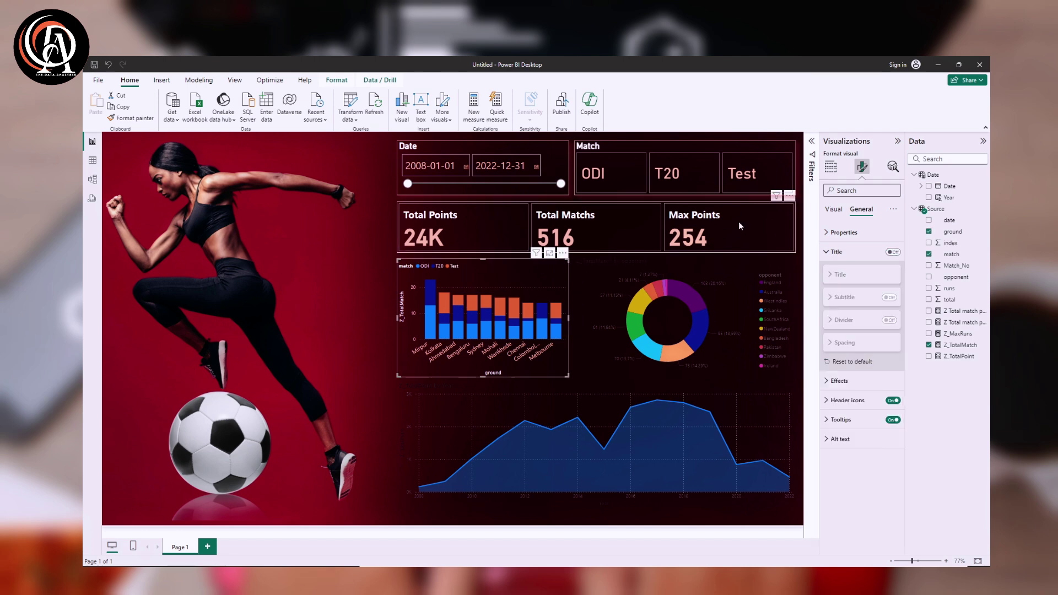
Turn on the visual border and the shadow for the column chart.
{"action": "left_click", "coordinate": [840, 381]}
{"action": "scroll", "coordinate": [885, 421], "scroll_direction": "down", "scroll_amount": 1}
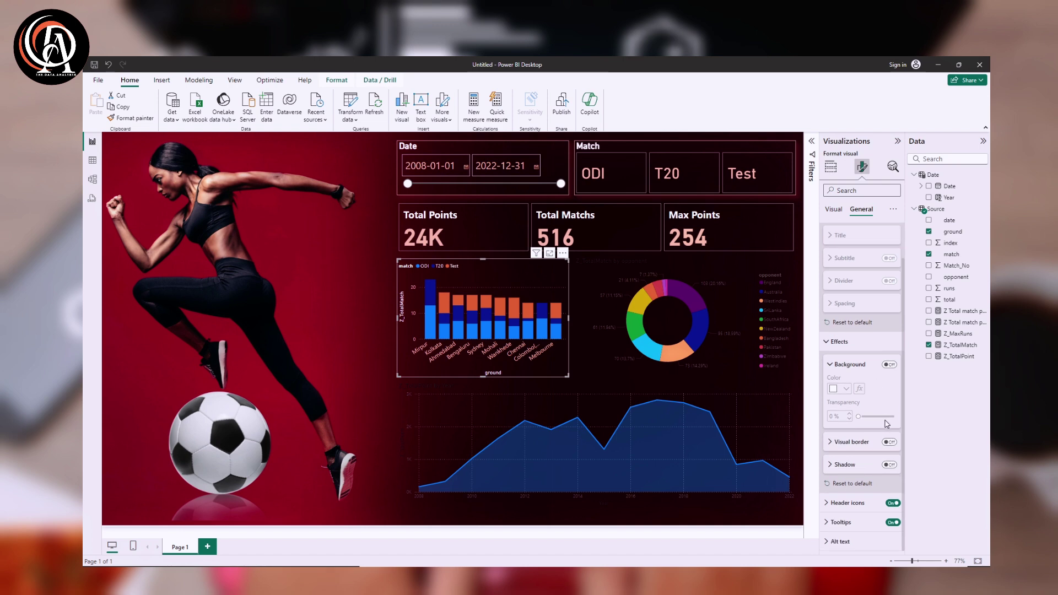
{"action": "left_click", "coordinate": [887, 442]}
{"action": "left_click", "coordinate": [890, 465]}
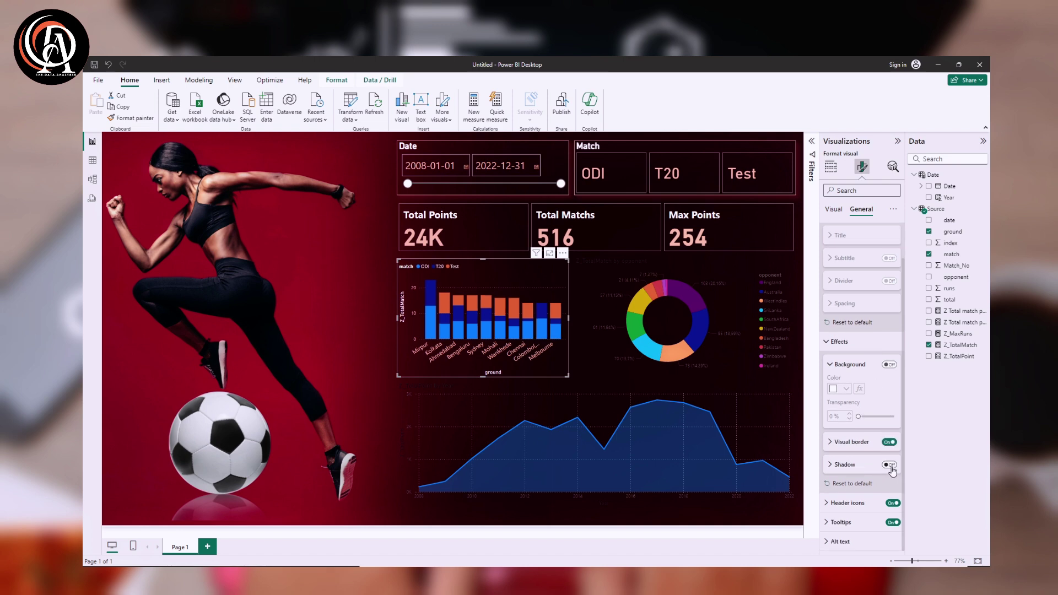
Colour the column chart's visual border light orange-red.
{"action": "left_click", "coordinate": [829, 442]}
{"action": "scroll", "coordinate": [829, 446], "scroll_direction": "down", "scroll_amount": 2}
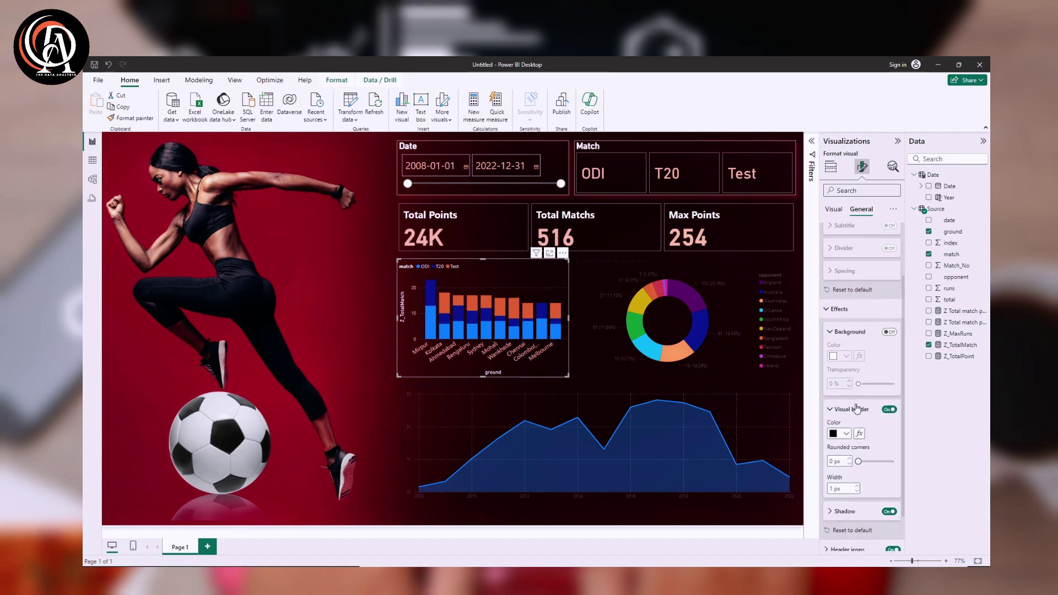
{"action": "left_click", "coordinate": [846, 387]}
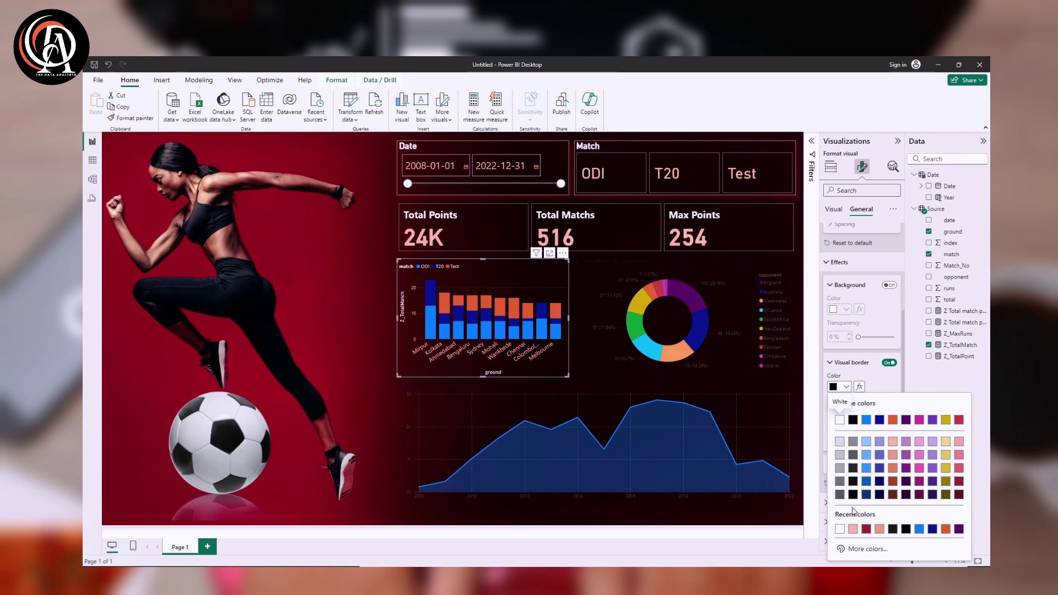
{"action": "left_click", "coordinate": [866, 529]}
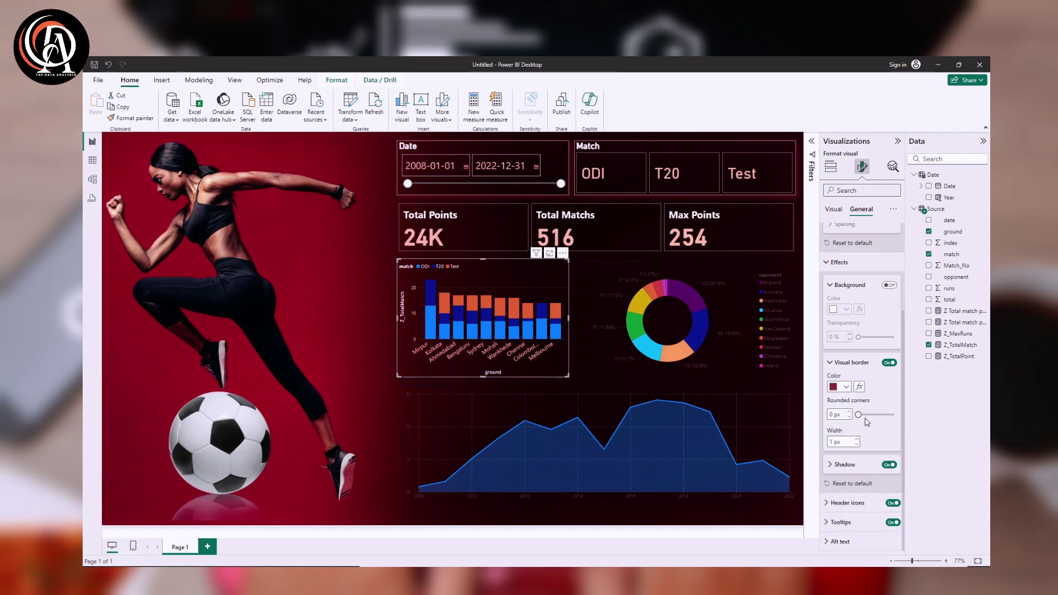
{"action": "left_click", "coordinate": [847, 387]}
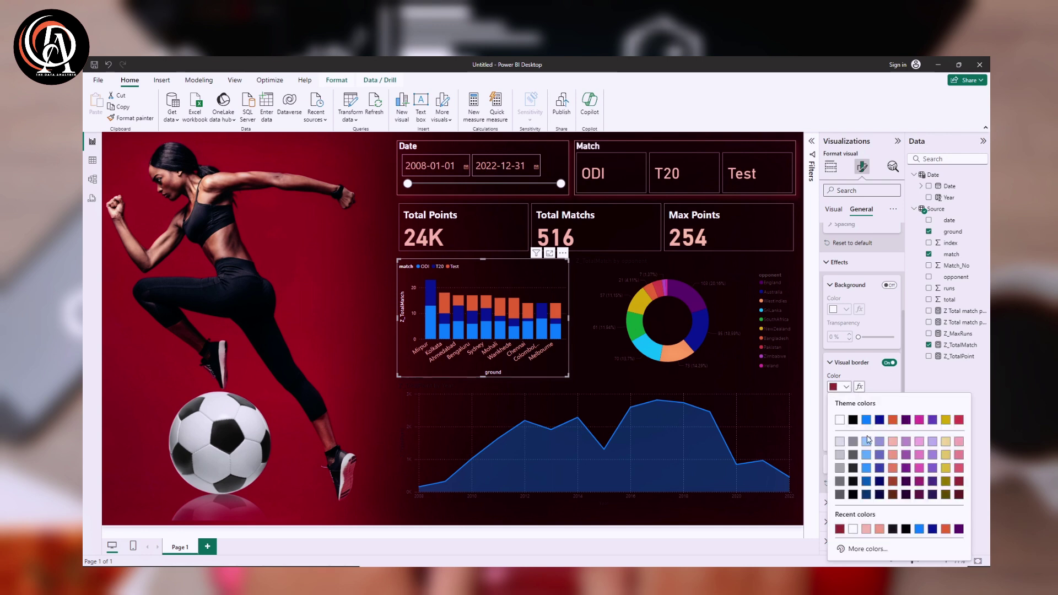
{"action": "left_click", "coordinate": [864, 531]}
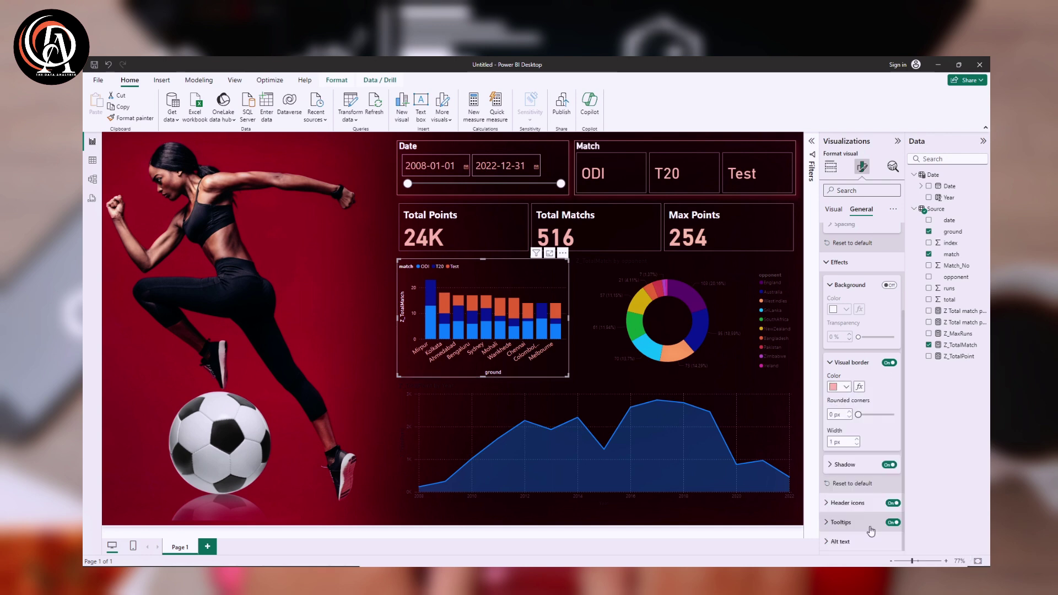
Colour the column chart's shadow crimson.
{"action": "left_click", "coordinate": [857, 468]}
{"action": "left_click", "coordinate": [847, 489]}
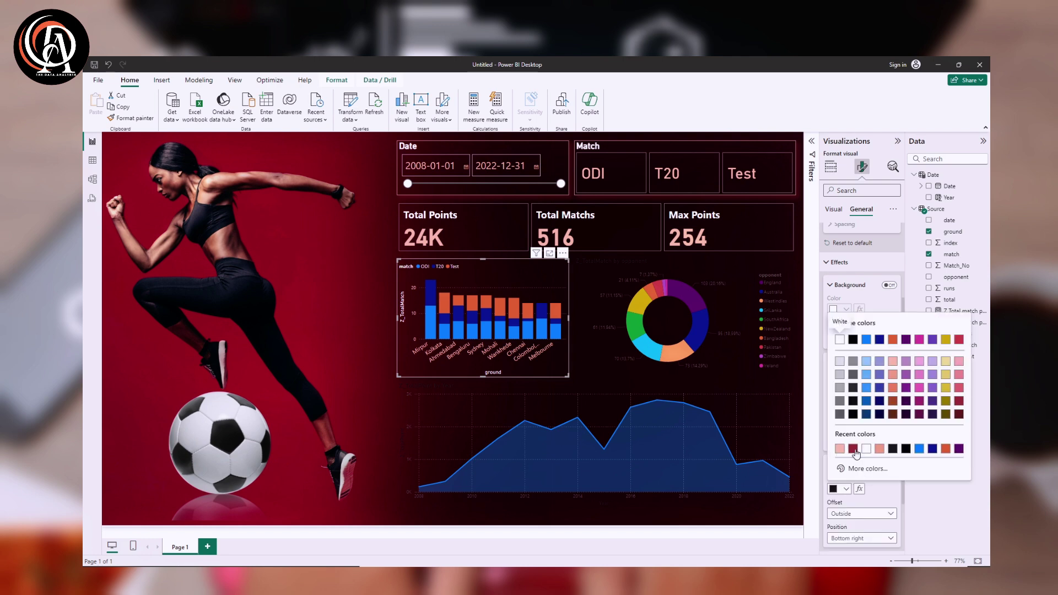
{"action": "left_click", "coordinate": [857, 456]}
{"action": "left_click", "coordinate": [368, 326]}
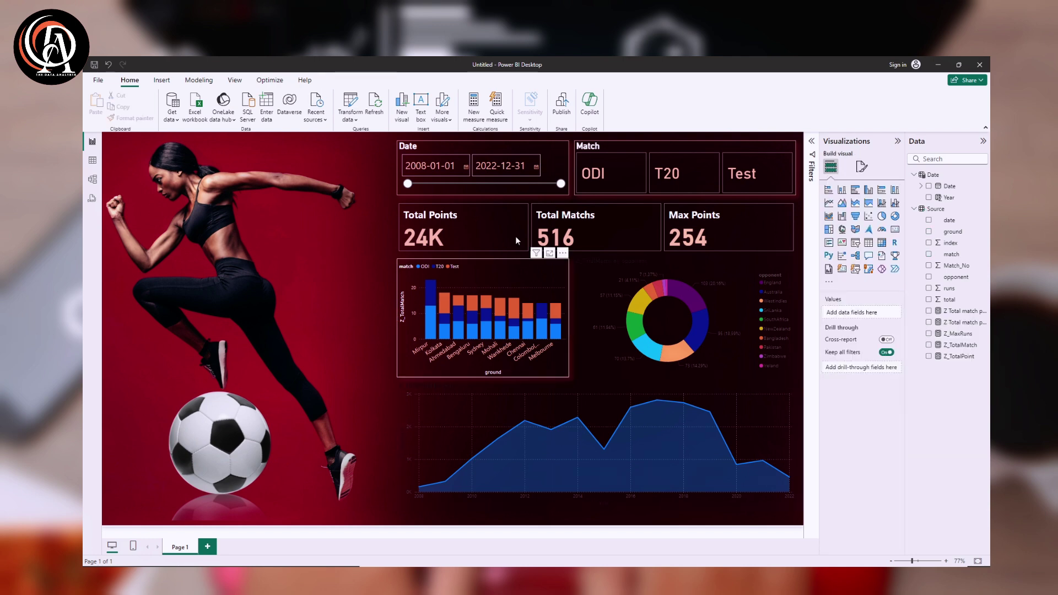
Turn on the visual border and the shadow for the donut chart.
{"action": "left_click", "coordinate": [591, 366]}
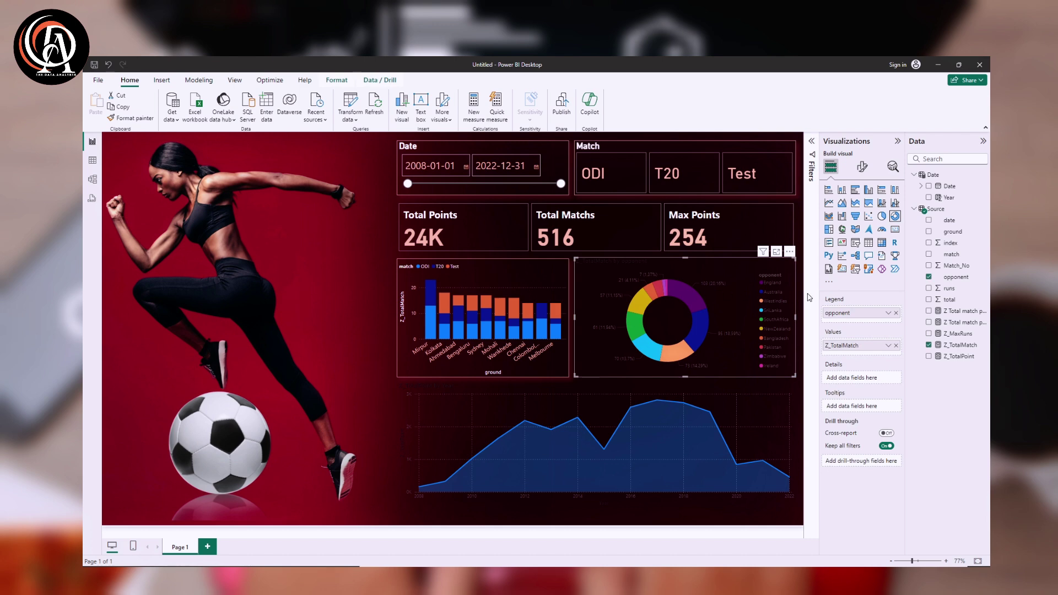
{"action": "left_click", "coordinate": [862, 167]}
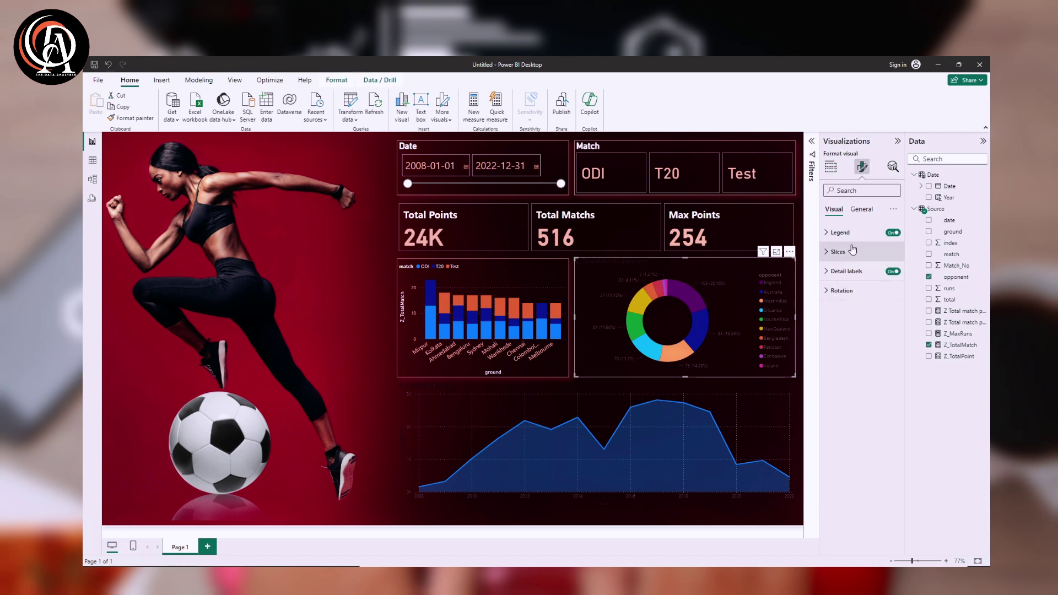
{"action": "left_click", "coordinate": [862, 210]}
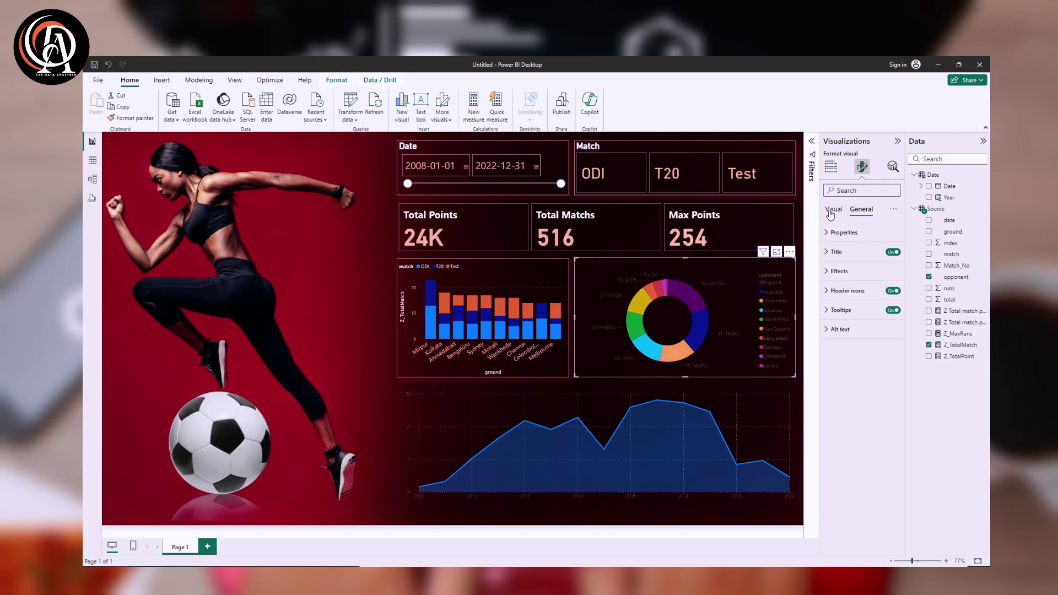
{"action": "left_click", "coordinate": [839, 271]}
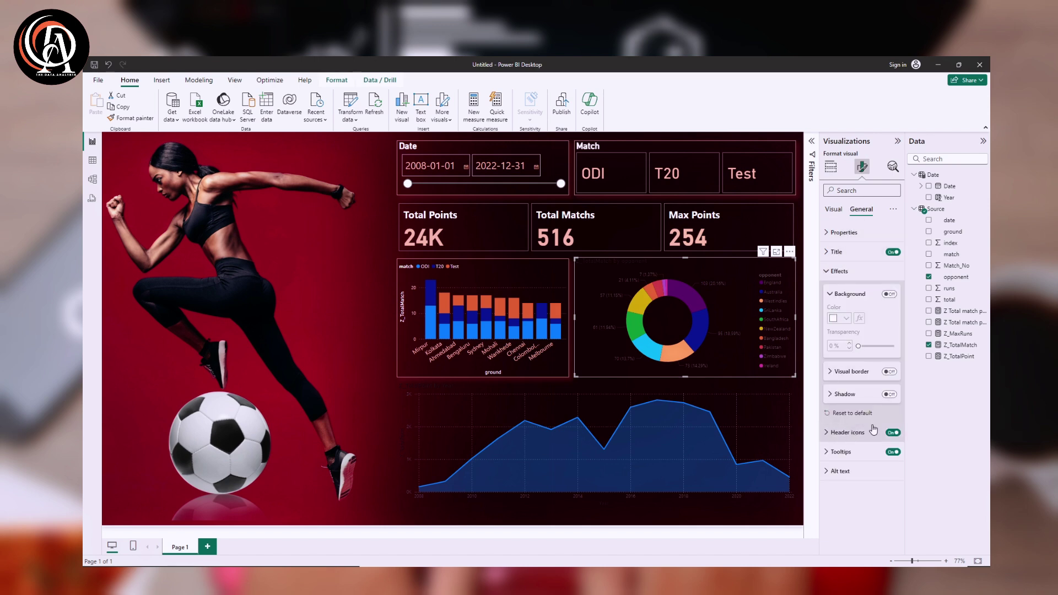
{"action": "left_click", "coordinate": [889, 371]}
{"action": "left_click", "coordinate": [889, 394]}
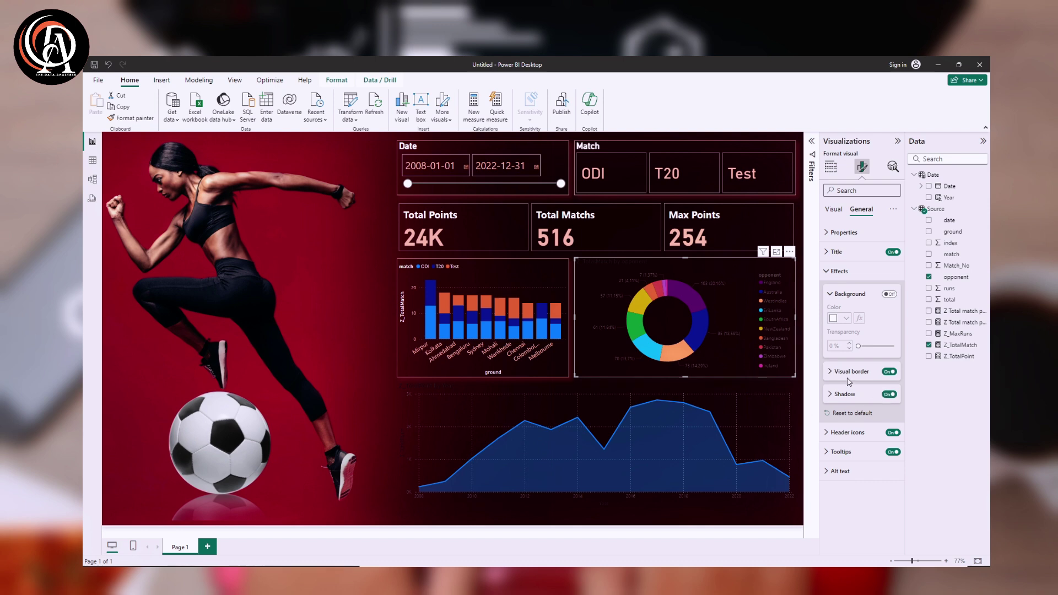
Colour the donut chart's visual border light orange-red and its shadow crimson.
{"action": "left_click", "coordinate": [838, 372]}
{"action": "left_click", "coordinate": [840, 396]}
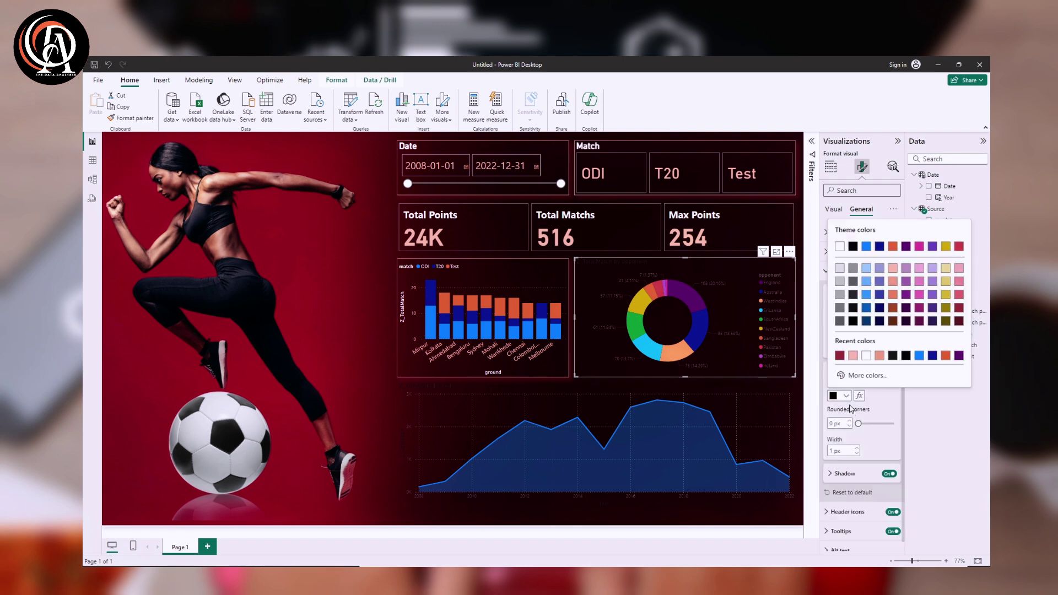
{"action": "left_click", "coordinate": [857, 359]}
{"action": "left_click", "coordinate": [854, 474]}
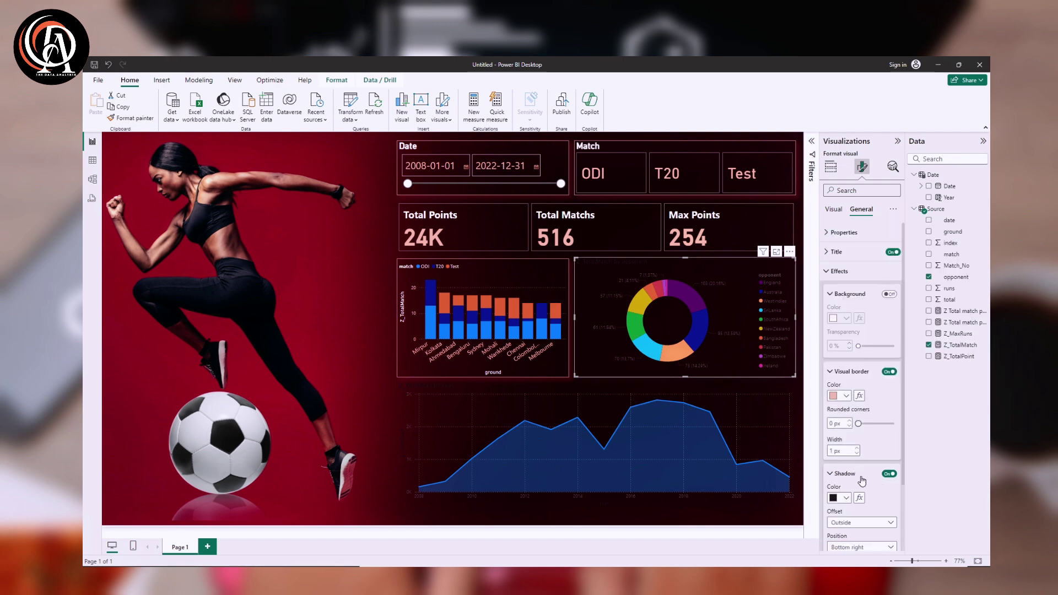
{"action": "left_click", "coordinate": [846, 498]}
{"action": "left_click", "coordinate": [853, 458]}
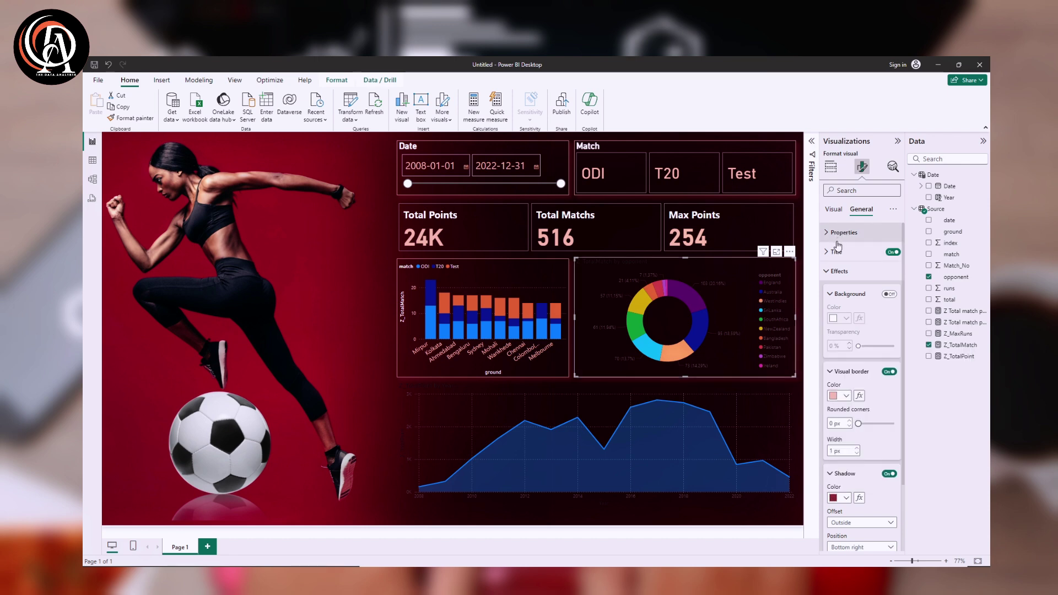
Colour the donut chart's legend text white and set its font size to 14.
{"action": "left_click", "coordinate": [834, 210]}
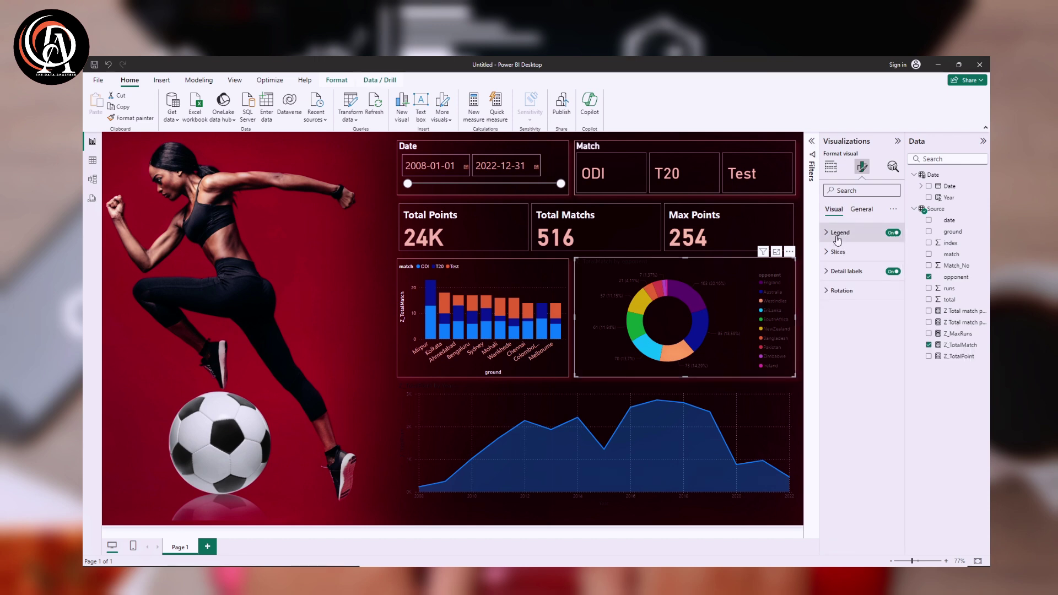
{"action": "left_click", "coordinate": [839, 252]}
{"action": "left_click", "coordinate": [840, 251]}
{"action": "left_click", "coordinate": [840, 233]}
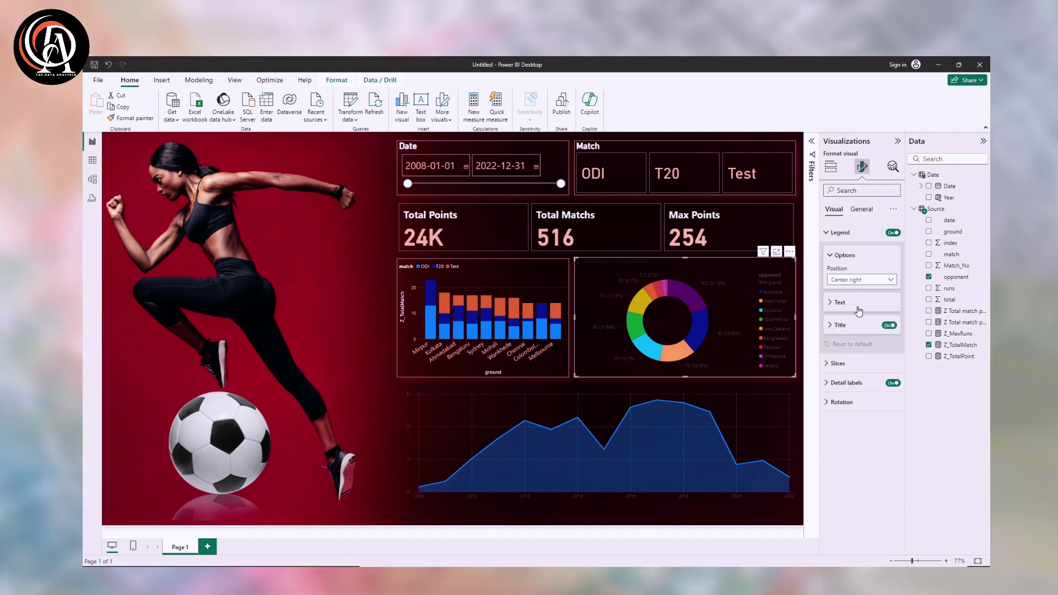
{"action": "left_click", "coordinate": [840, 302]}
{"action": "left_click", "coordinate": [844, 367]}
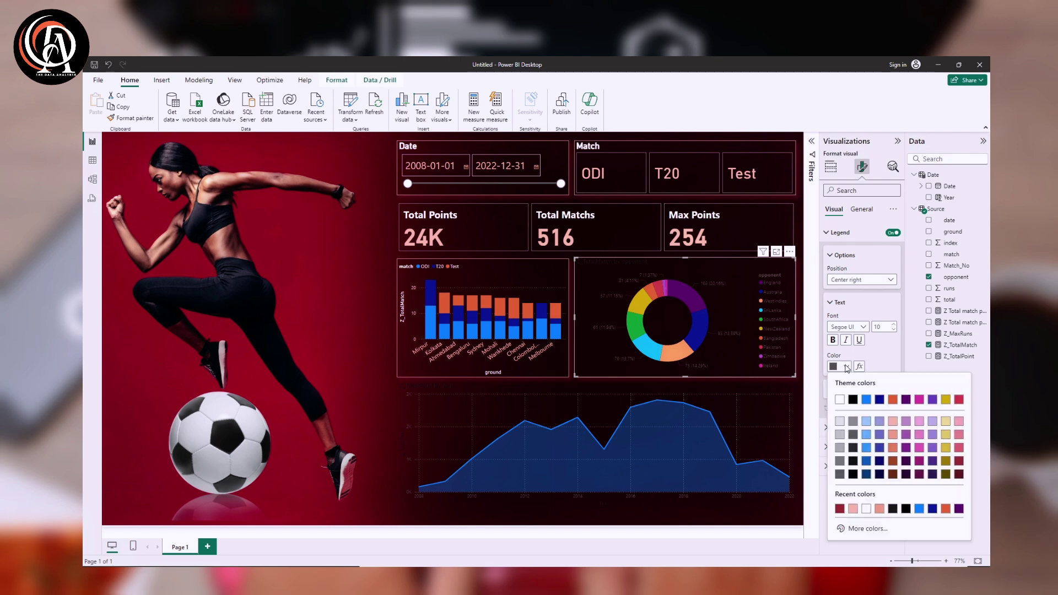
{"action": "left_click", "coordinate": [840, 401]}
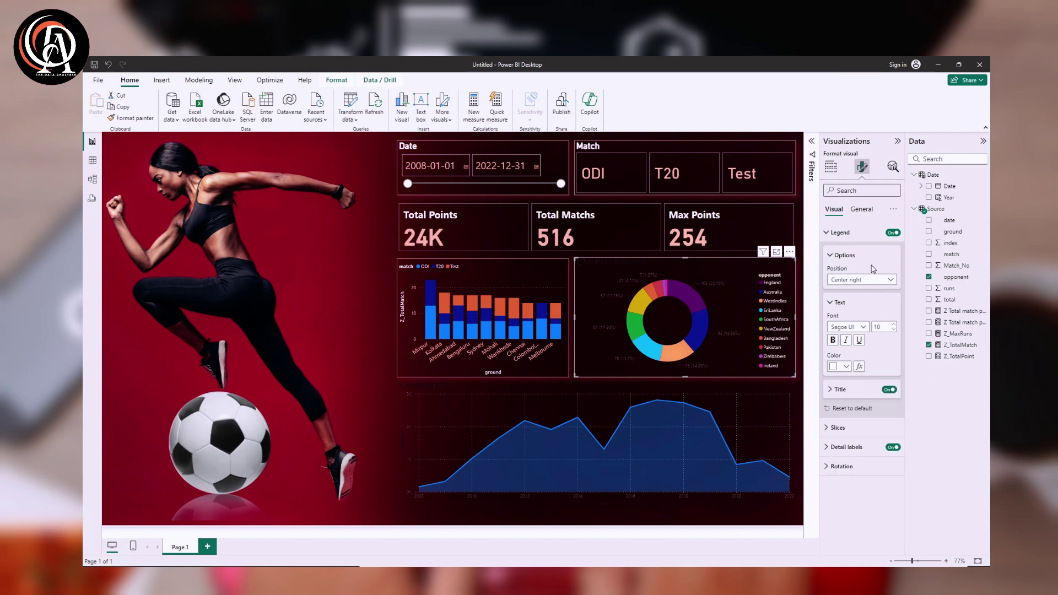
{"action": "left_click", "coordinate": [893, 324]}
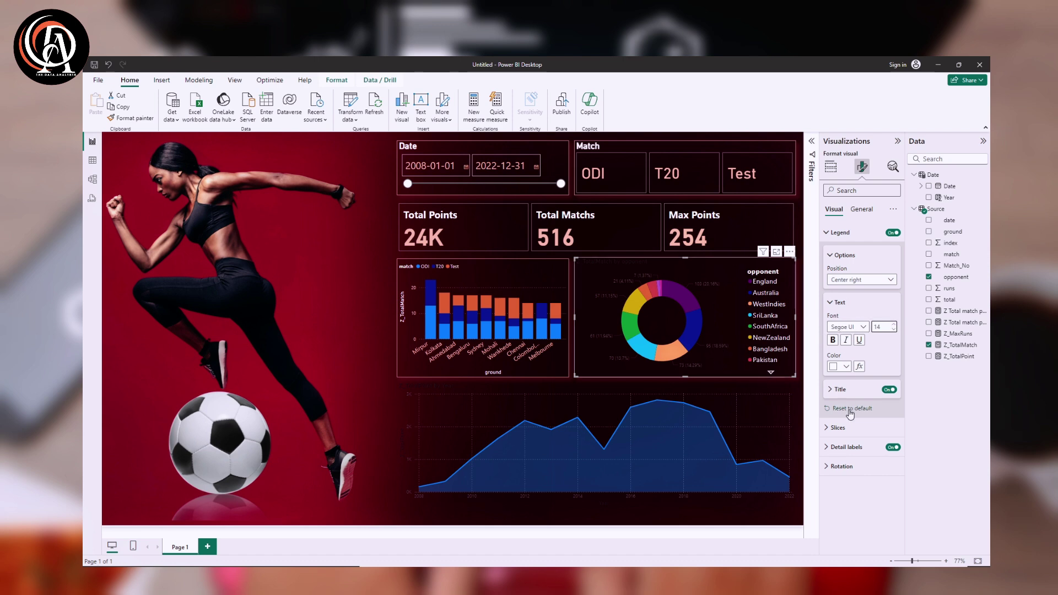
{"action": "left_click", "coordinate": [831, 255]}
{"action": "left_click", "coordinate": [836, 368]}
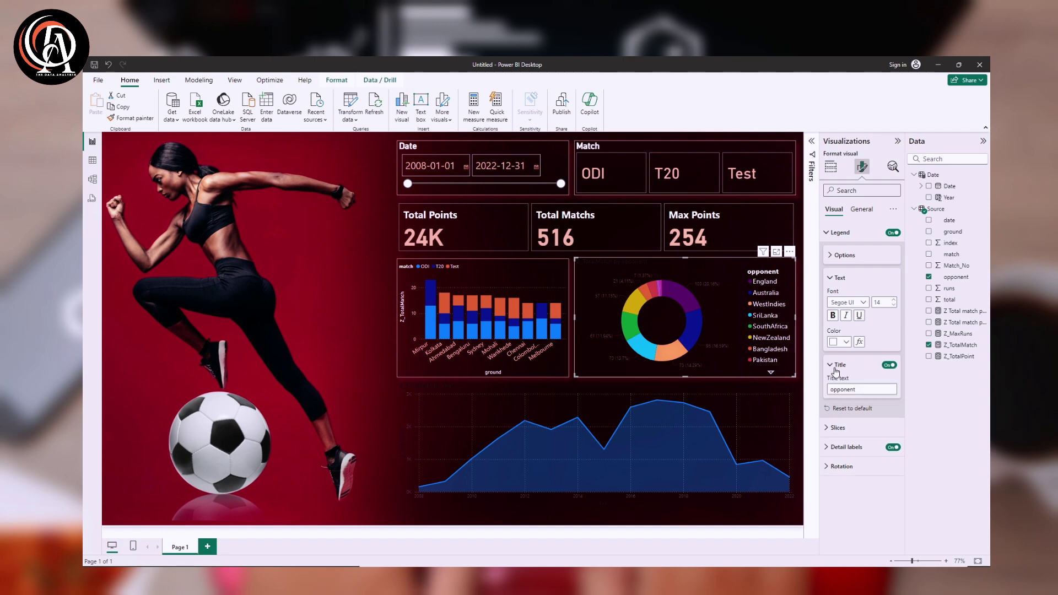
{"action": "left_click", "coordinate": [836, 368]}
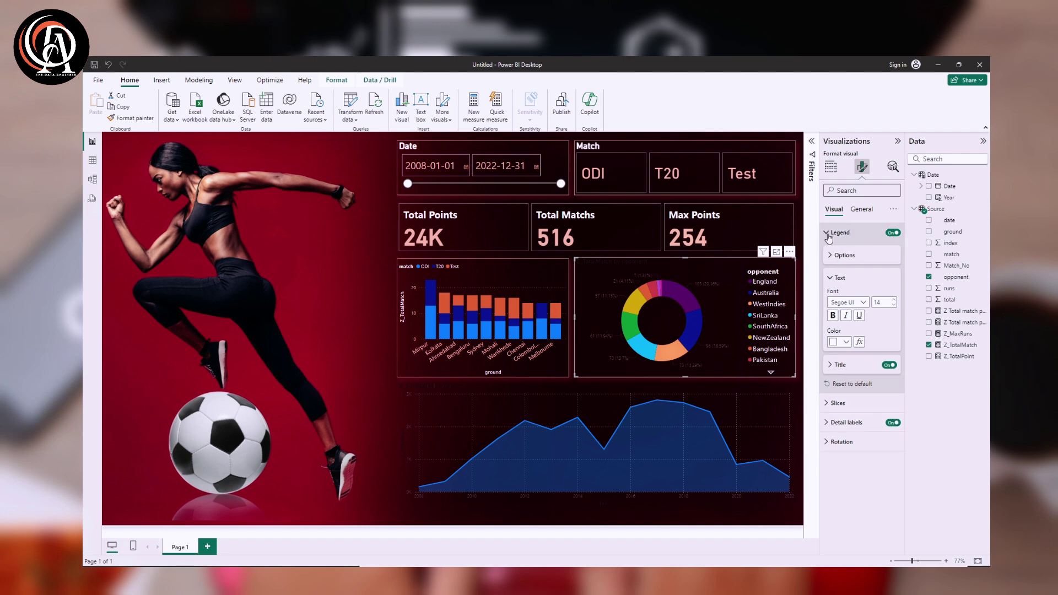
{"action": "left_click", "coordinate": [828, 236]}
{"action": "left_click", "coordinate": [832, 254]}
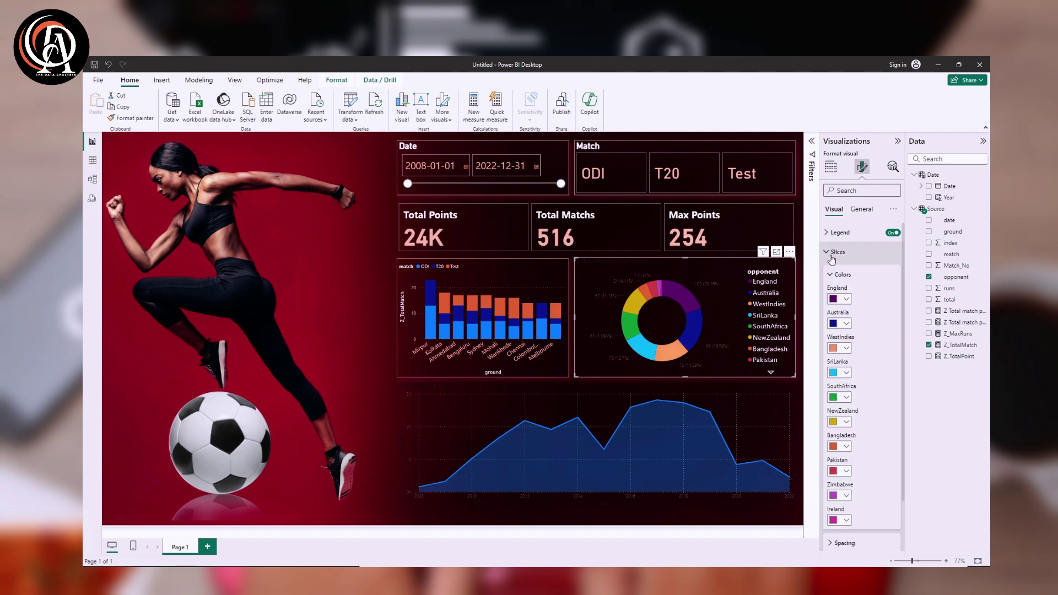
{"action": "left_click", "coordinate": [832, 254]}
Colour the donut chart's detail label values light orange-red.
{"action": "left_click", "coordinate": [849, 271]}
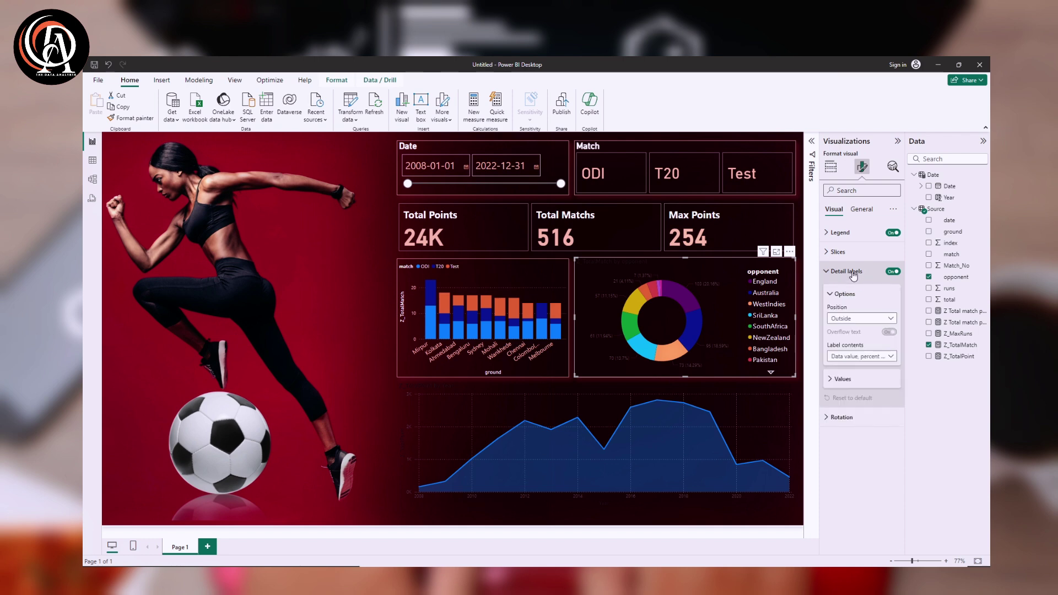
{"action": "left_click", "coordinate": [843, 381]}
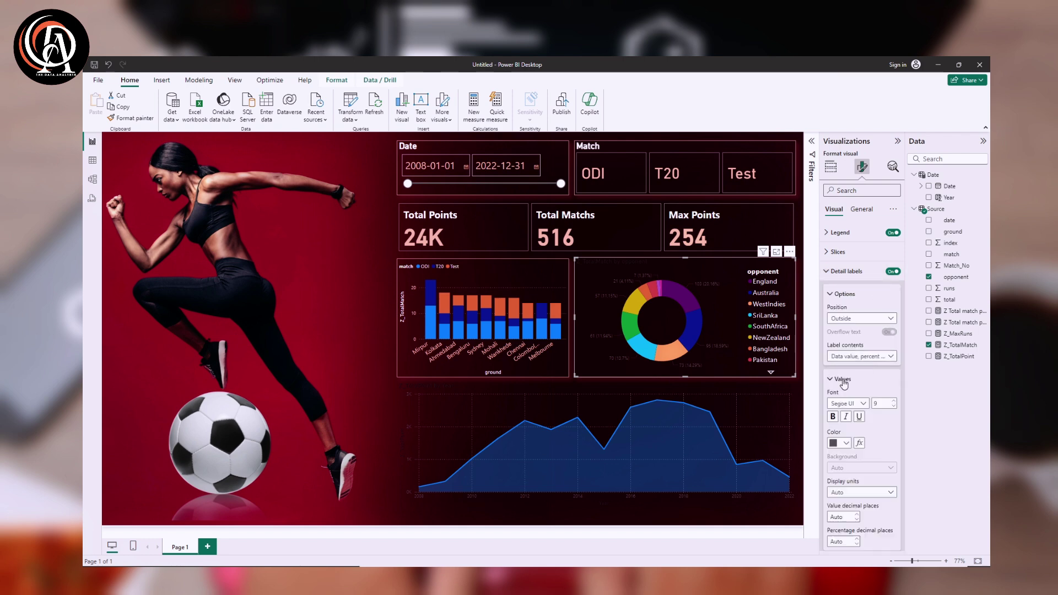
{"action": "left_click", "coordinate": [846, 443]}
{"action": "left_click", "coordinate": [866, 402]}
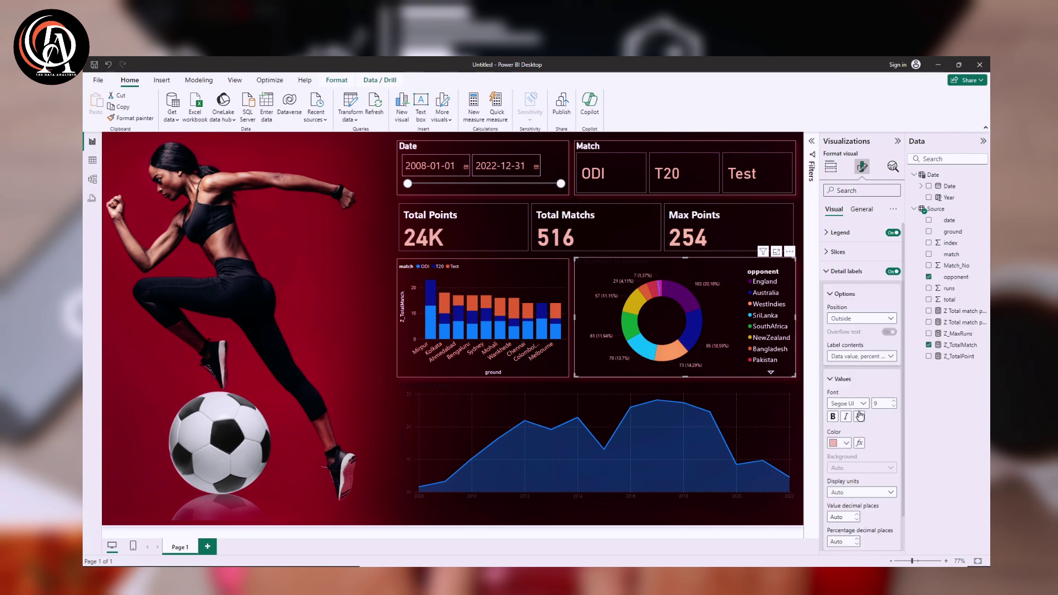
Switch off the donut chart's title.
{"action": "left_click", "coordinate": [861, 209]}
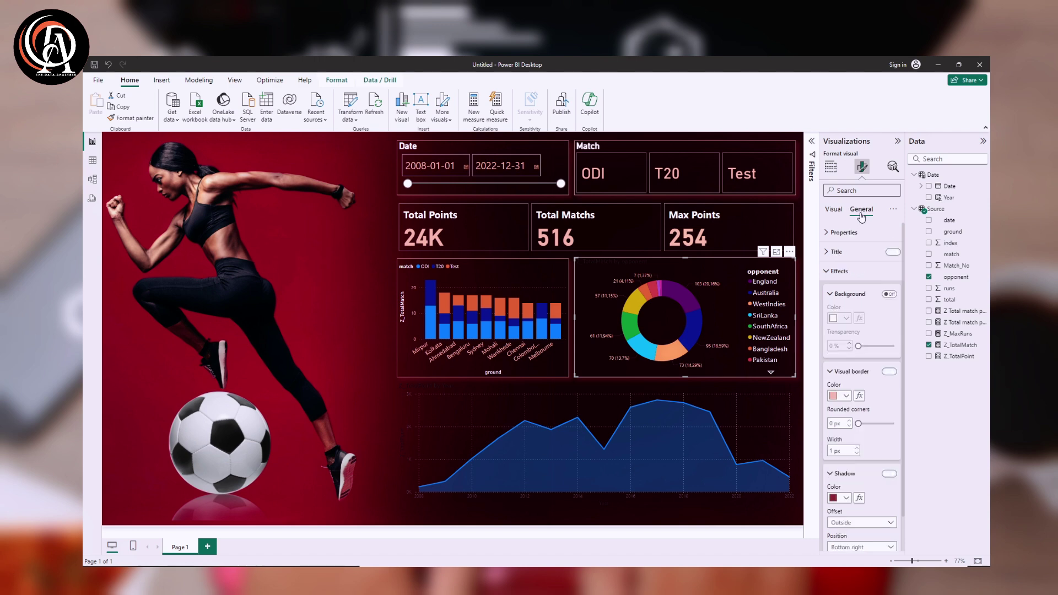
{"action": "left_click", "coordinate": [884, 253]}
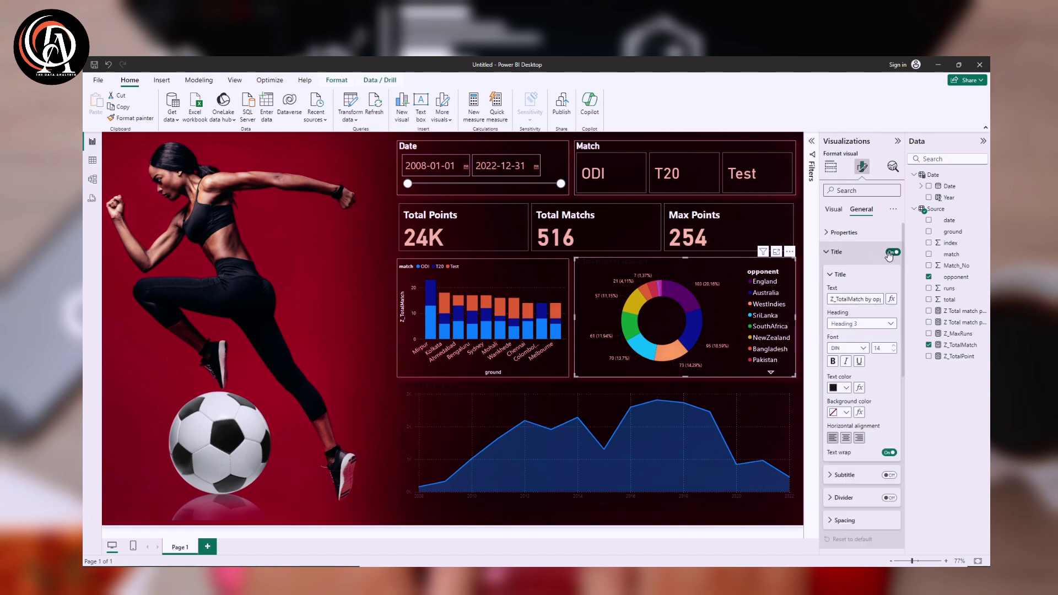
{"action": "left_click", "coordinate": [890, 253]}
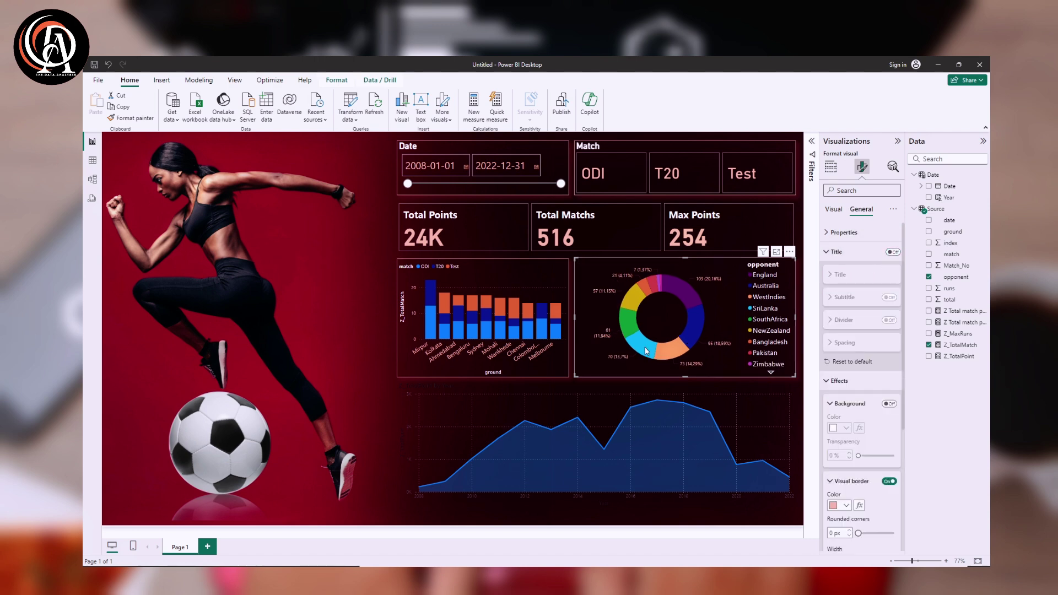
Switch on the area chart's markers and set them to a diamond shape of 10 px.
{"action": "left_click", "coordinate": [442, 409]}
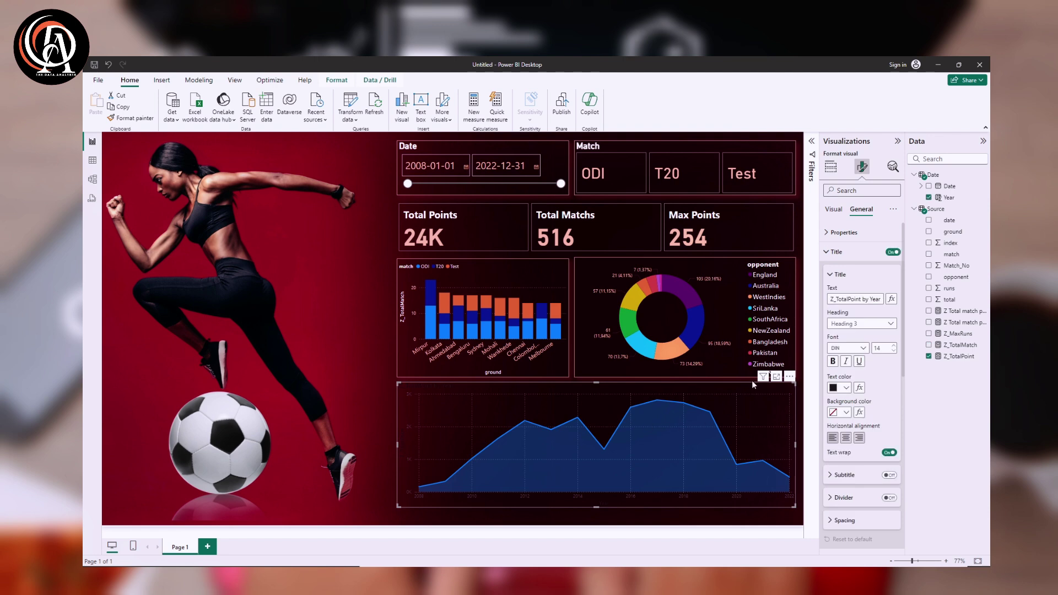
{"action": "left_click", "coordinate": [834, 210]}
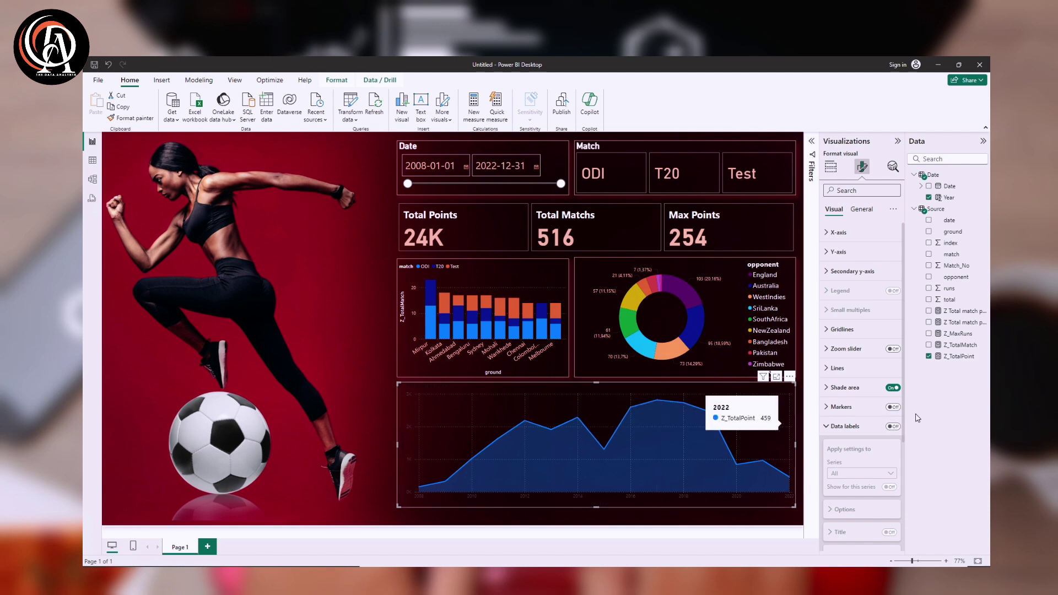
{"action": "scroll", "coordinate": [863, 424], "scroll_direction": "down", "scroll_amount": 3}
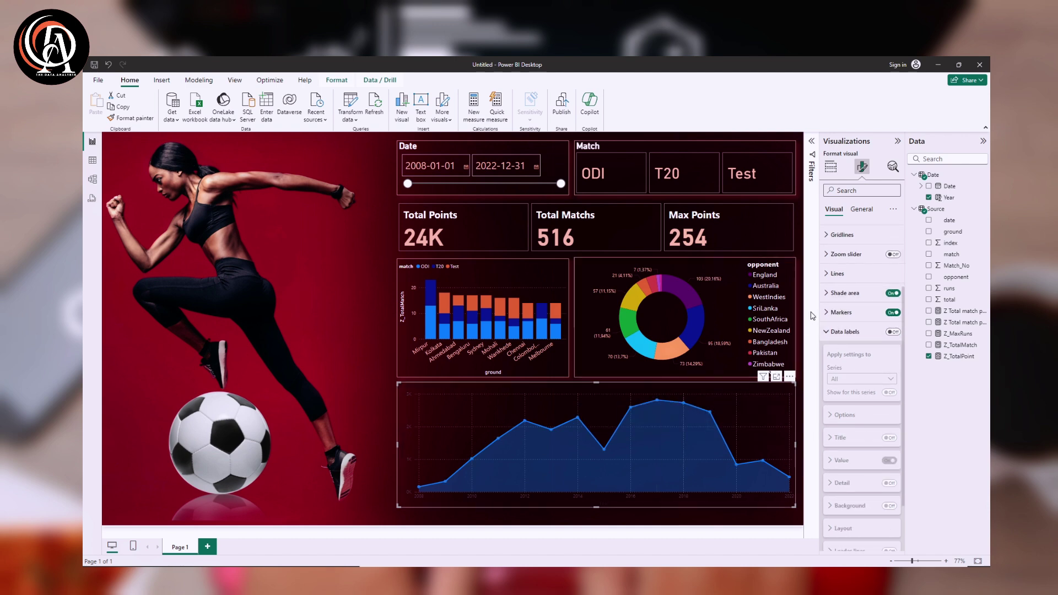
{"action": "left_click", "coordinate": [826, 312]}
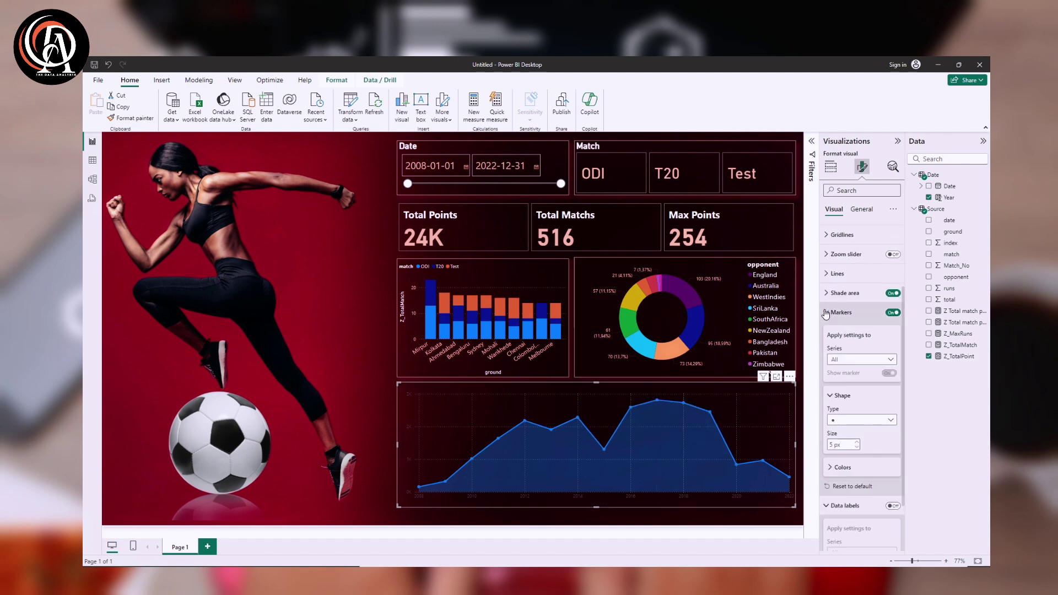
{"action": "left_click", "coordinate": [886, 420]}
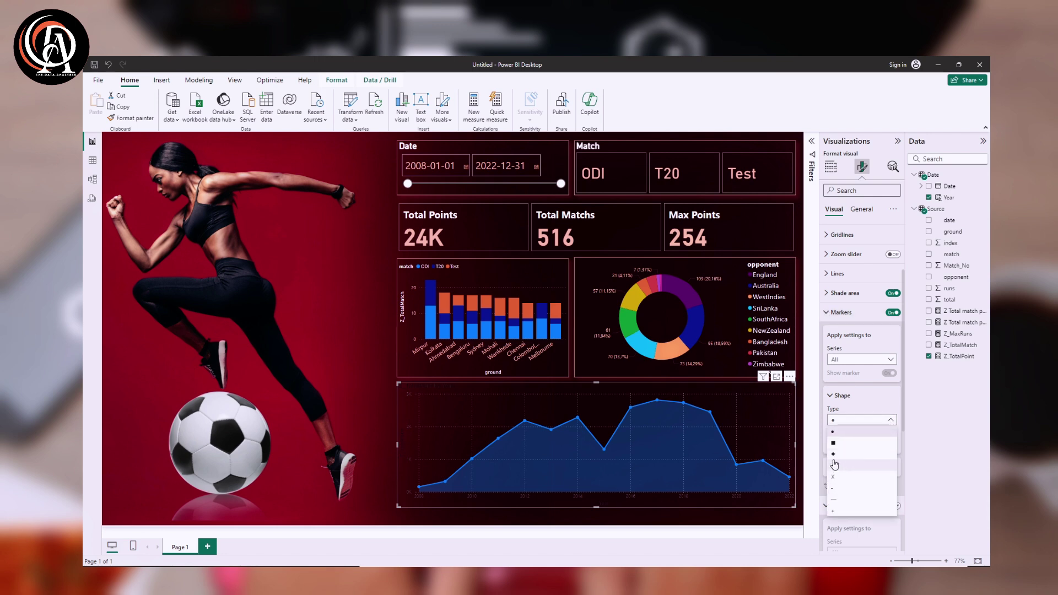
{"action": "left_click", "coordinate": [837, 454]}
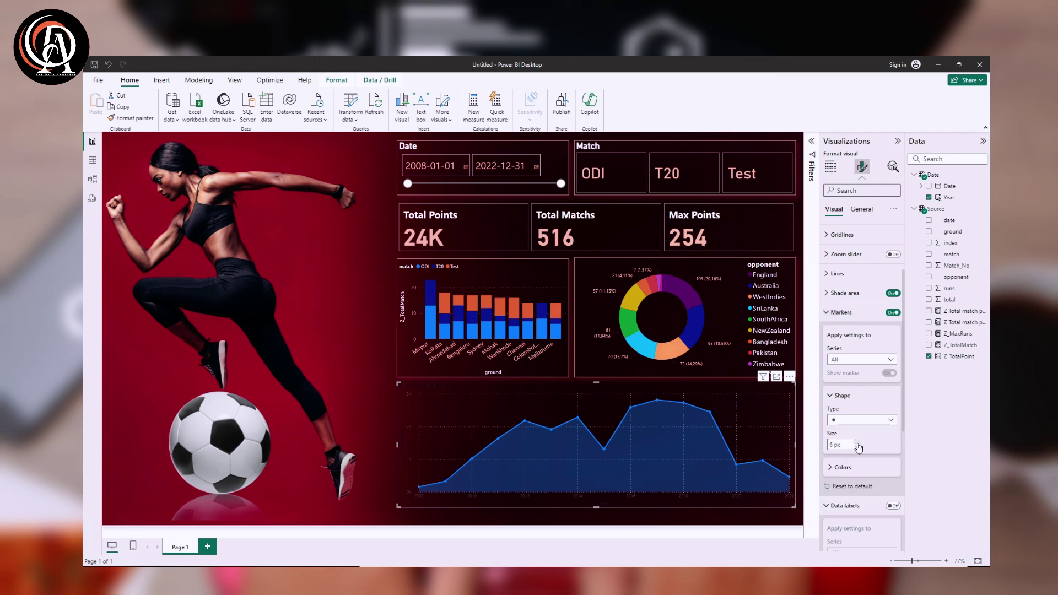
{"action": "left_click", "coordinate": [857, 444]}
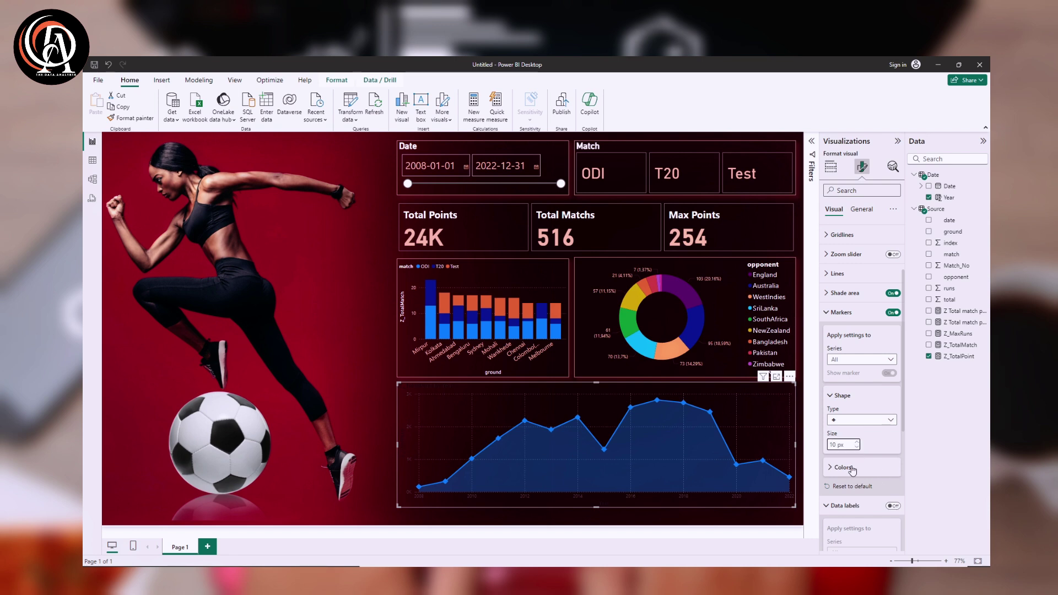
Colour the area chart's markers salmon using the recently used colour.
{"action": "left_click", "coordinate": [853, 468]}
{"action": "scroll", "coordinate": [854, 441], "scroll_direction": "down", "scroll_amount": 3}
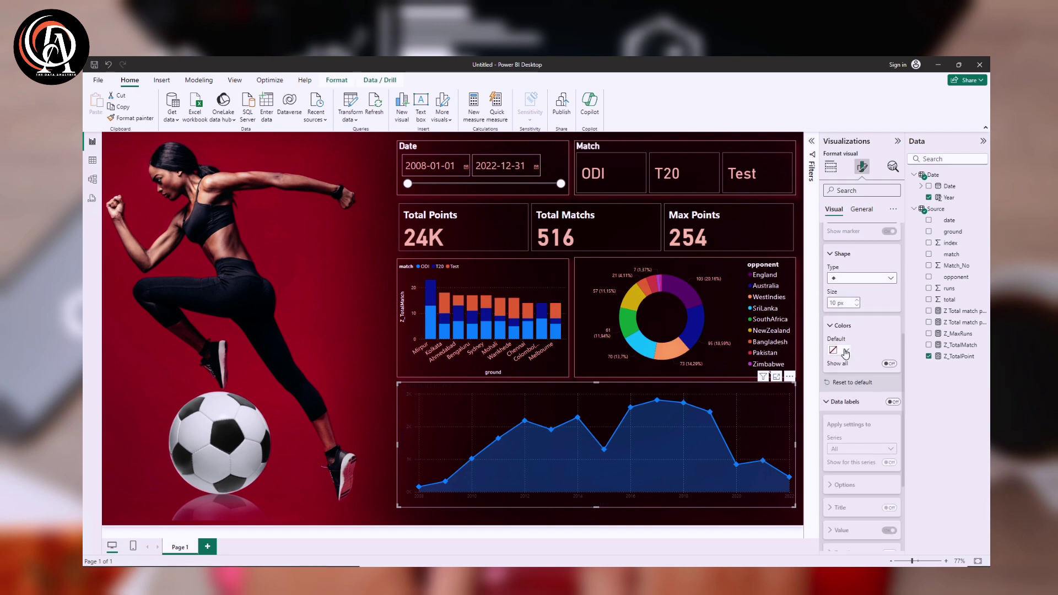
{"action": "left_click", "coordinate": [846, 351]}
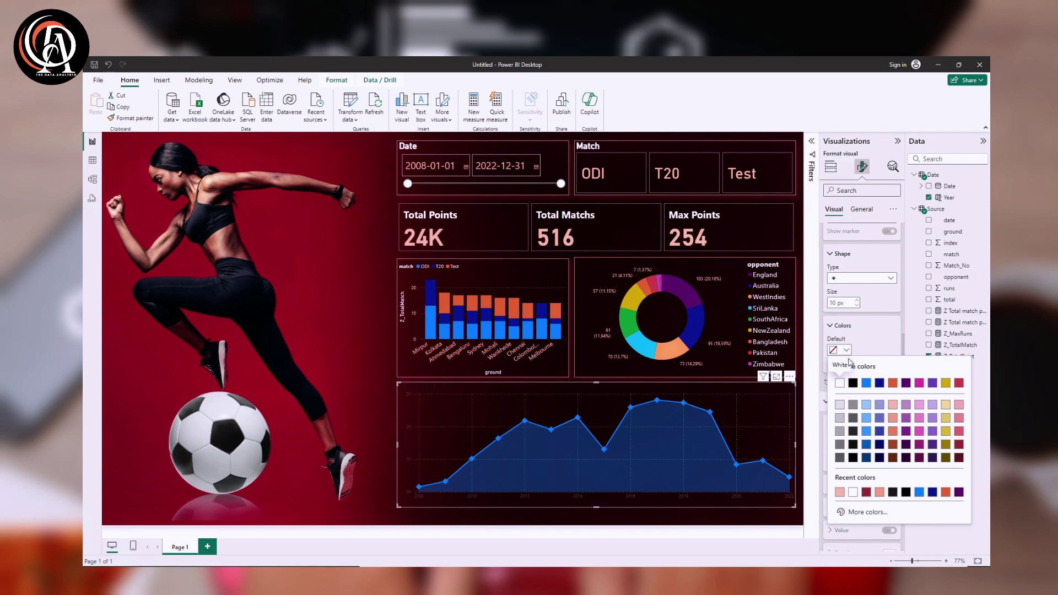
{"action": "left_click", "coordinate": [878, 492]}
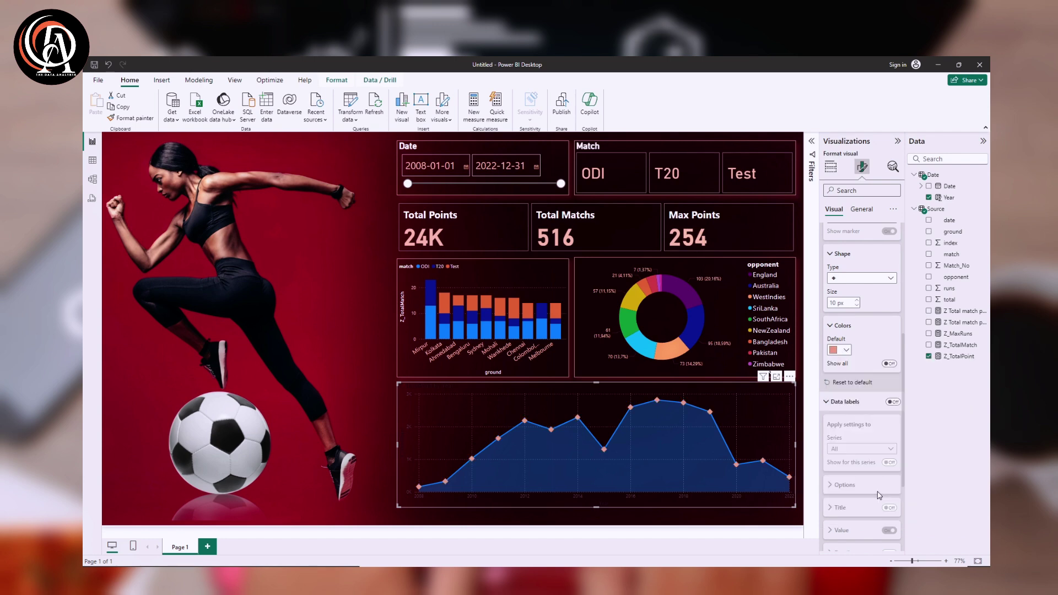
Expand all formatting categories of the area chart and colour its line light orange-red.
{"action": "scroll", "coordinate": [826, 420], "scroll_direction": "up", "scroll_amount": 1}
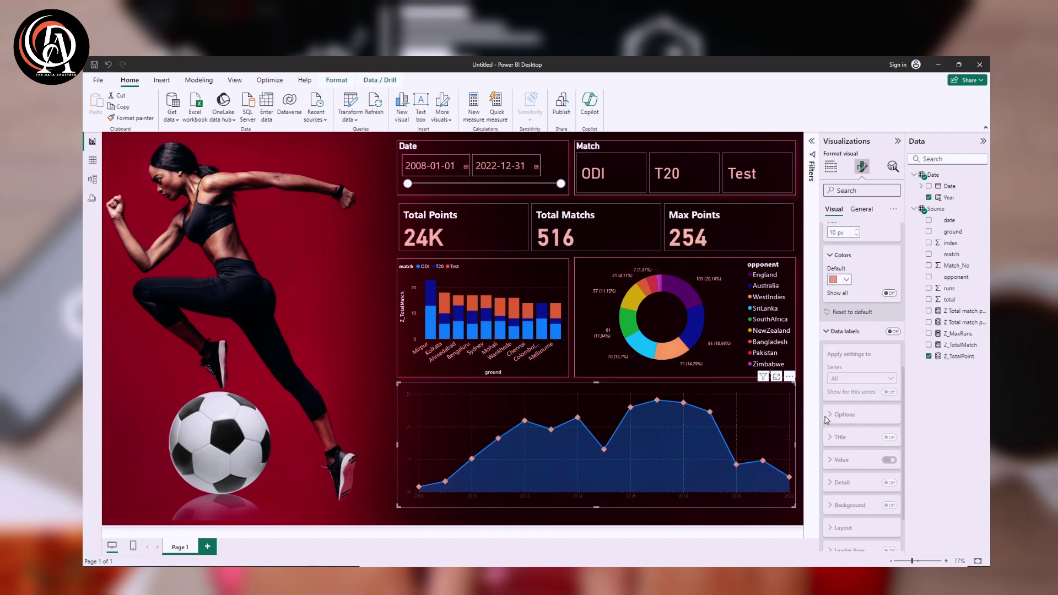
{"action": "scroll", "coordinate": [827, 420], "scroll_direction": "up", "scroll_amount": 2}
{"action": "left_click", "coordinate": [893, 209]}
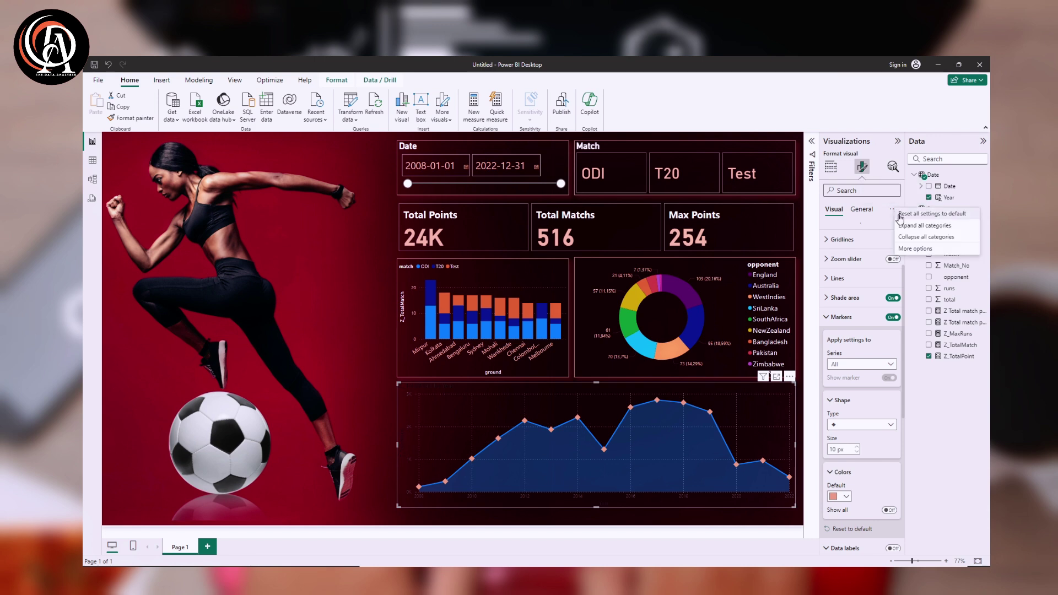
{"action": "left_click", "coordinate": [924, 225]}
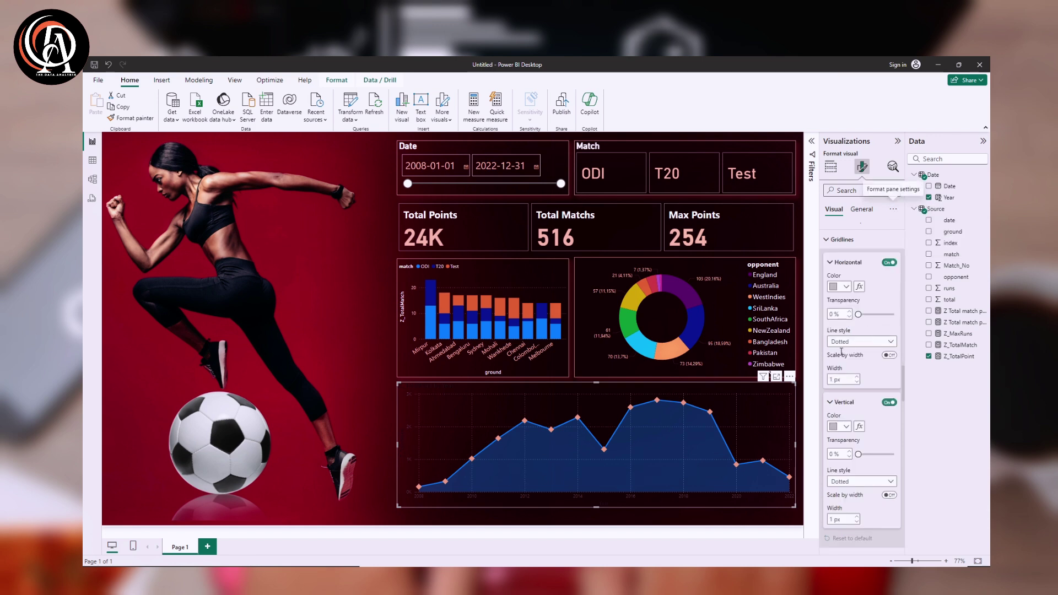
{"action": "scroll", "coordinate": [850, 384], "scroll_direction": "down", "scroll_amount": 5}
{"action": "scroll", "coordinate": [851, 384], "scroll_direction": "down", "scroll_amount": 1}
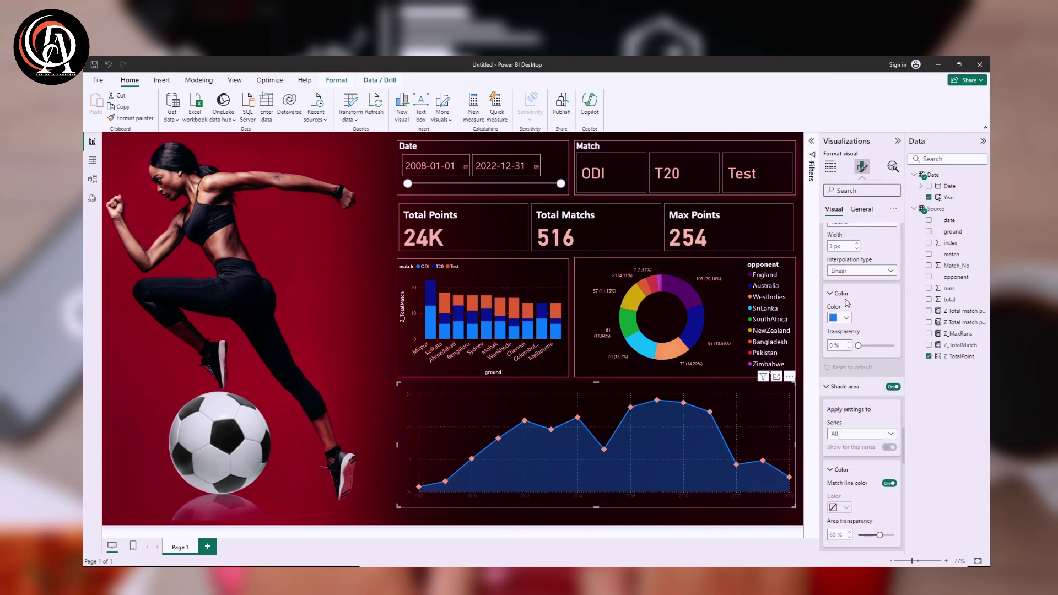
{"action": "left_click", "coordinate": [847, 318]}
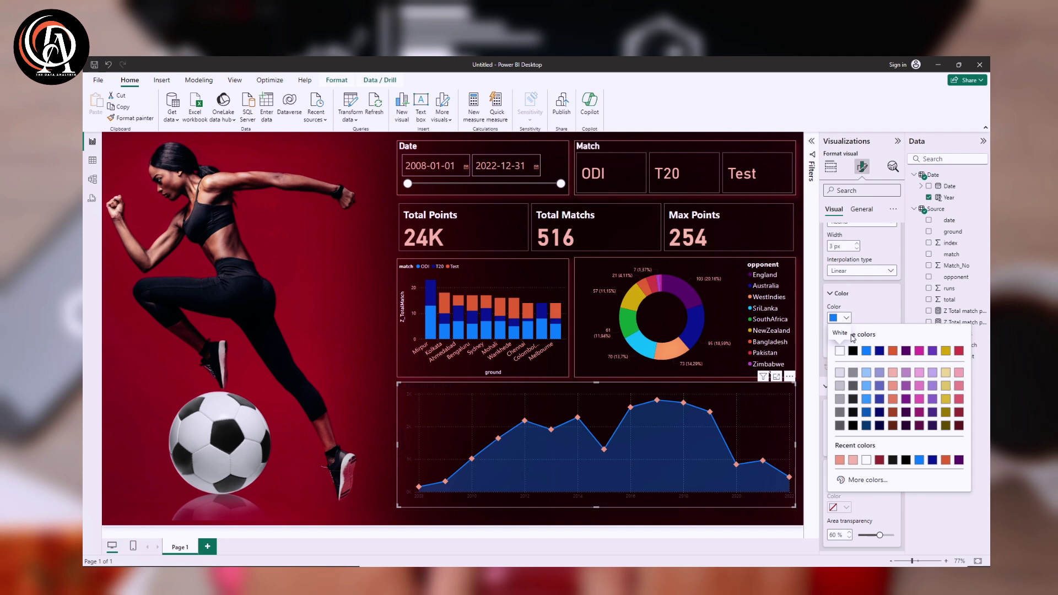
{"action": "left_click", "coordinate": [853, 460]}
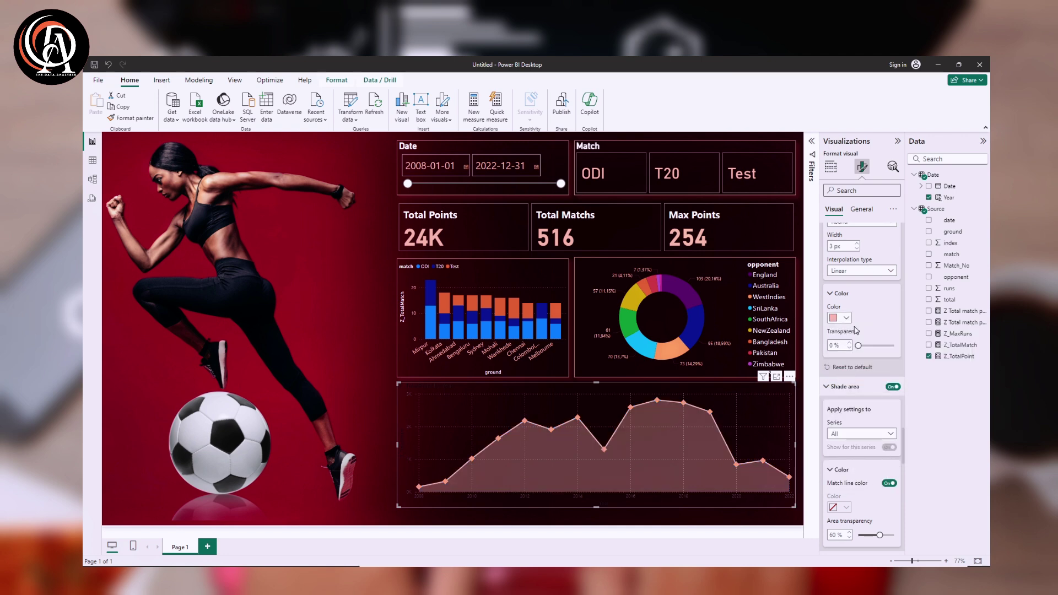
{"action": "left_click_drag", "start_coordinate": [856, 344], "coordinate": [871, 347]}
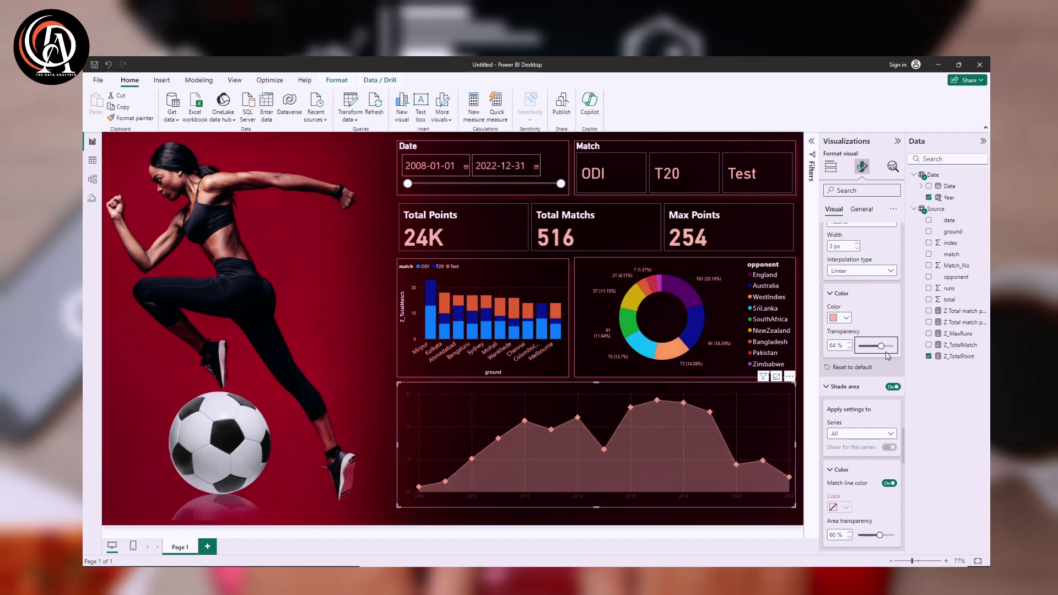
{"action": "left_click_drag", "start_coordinate": [885, 346], "coordinate": [847, 357]}
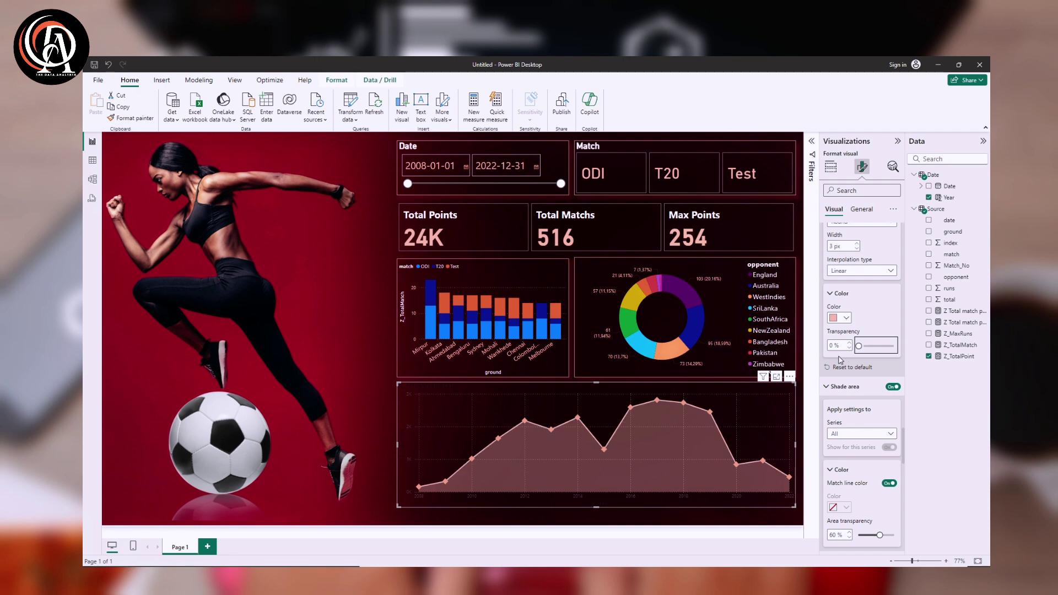
{"action": "left_click", "coordinate": [831, 295]}
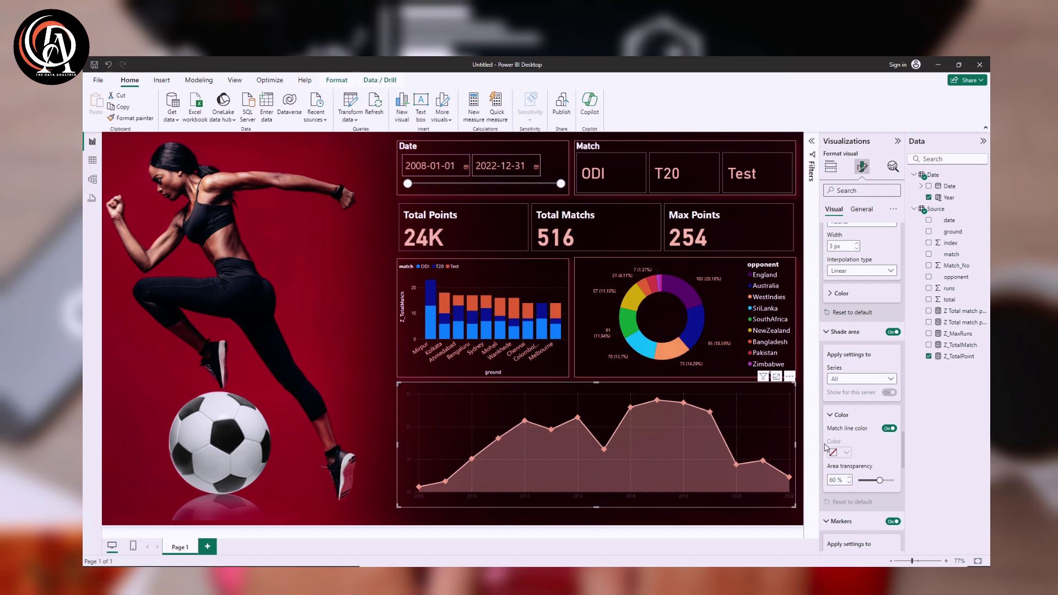
Colour the area chart's X-axis values light orange-red.
{"action": "scroll", "coordinate": [837, 439], "scroll_direction": "down", "scroll_amount": 10}
{"action": "scroll", "coordinate": [838, 439], "scroll_direction": "down", "scroll_amount": 3}
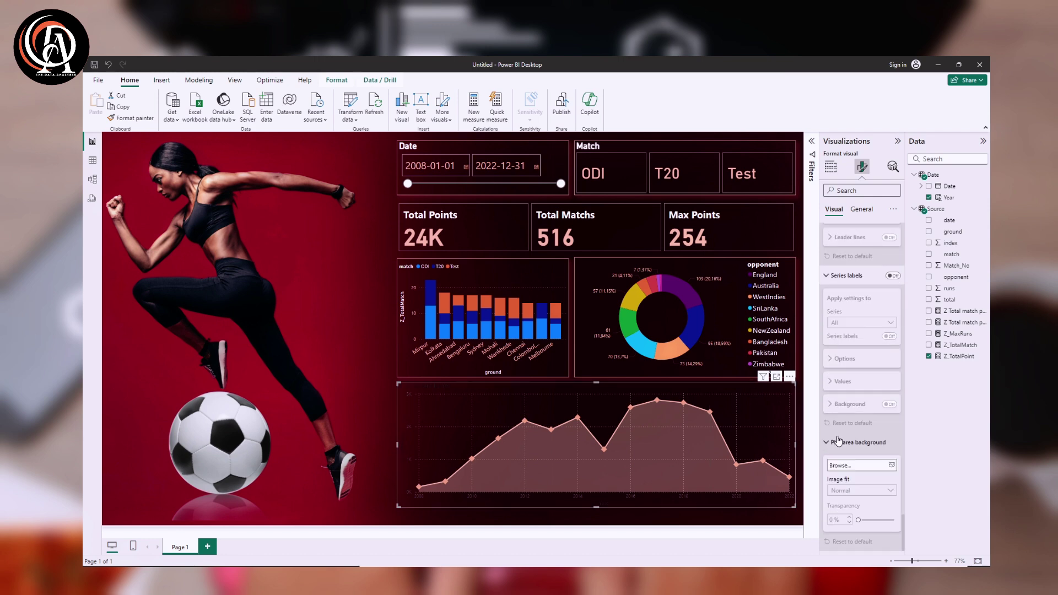
{"action": "scroll", "coordinate": [838, 439], "scroll_direction": "up", "scroll_amount": 10}
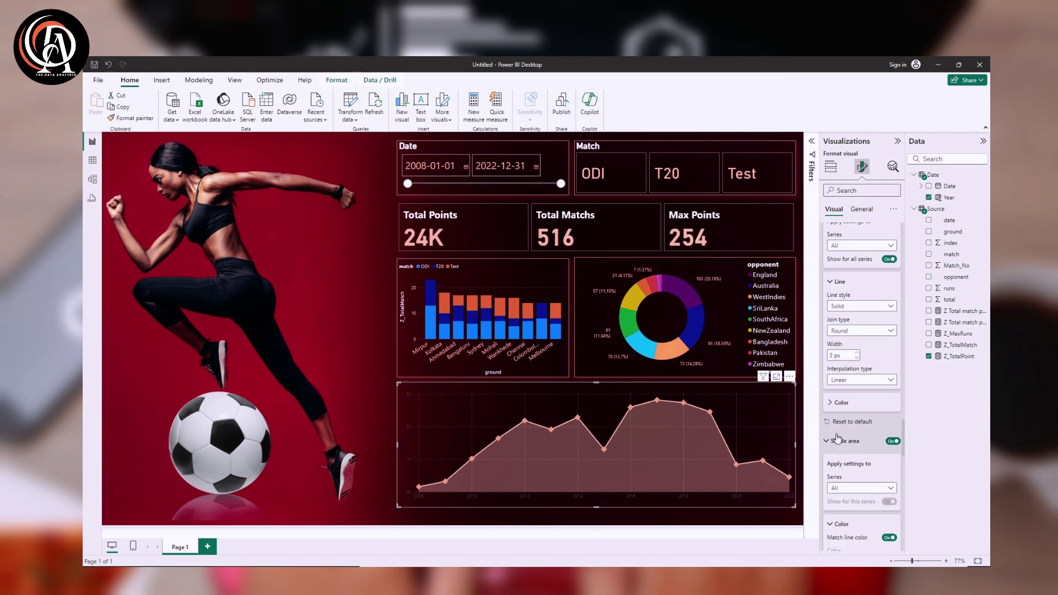
{"action": "scroll", "coordinate": [837, 438], "scroll_direction": "up", "scroll_amount": 6}
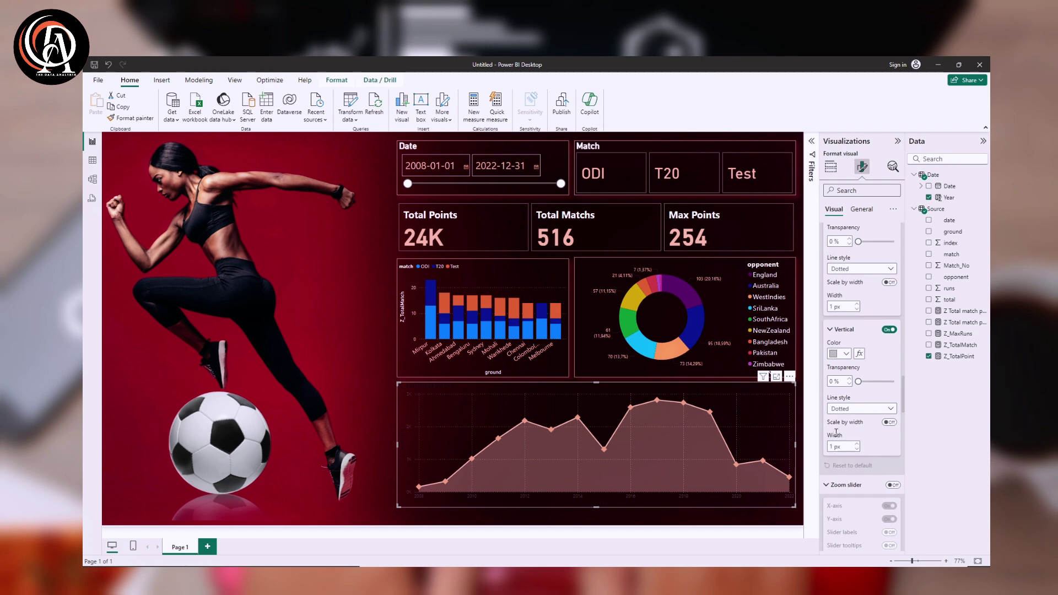
{"action": "scroll", "coordinate": [836, 433], "scroll_direction": "up", "scroll_amount": 3}
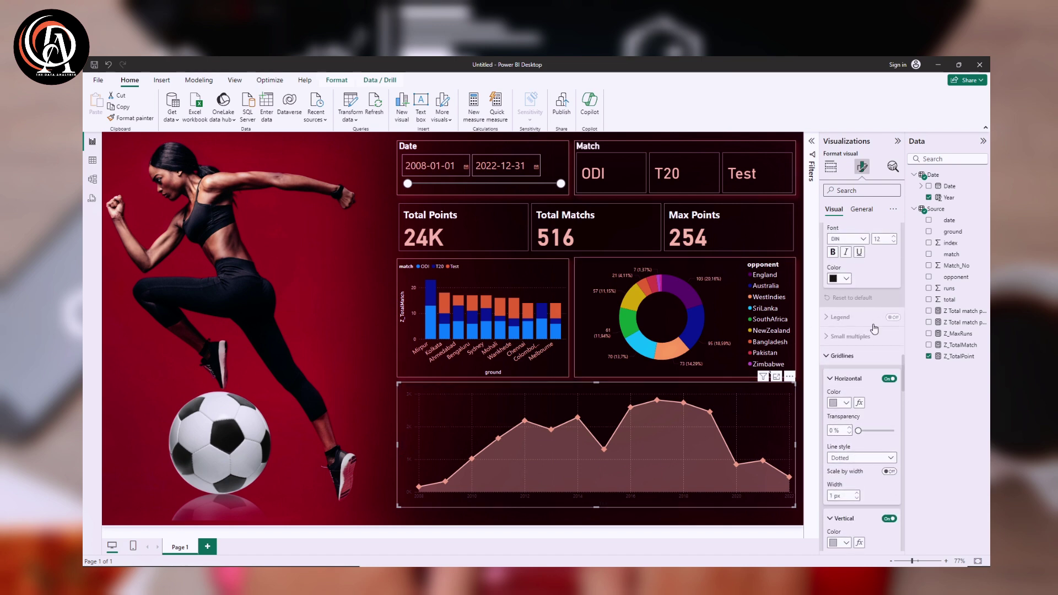
{"action": "left_click", "coordinate": [832, 358]}
{"action": "scroll", "coordinate": [838, 369], "scroll_direction": "up", "scroll_amount": 5}
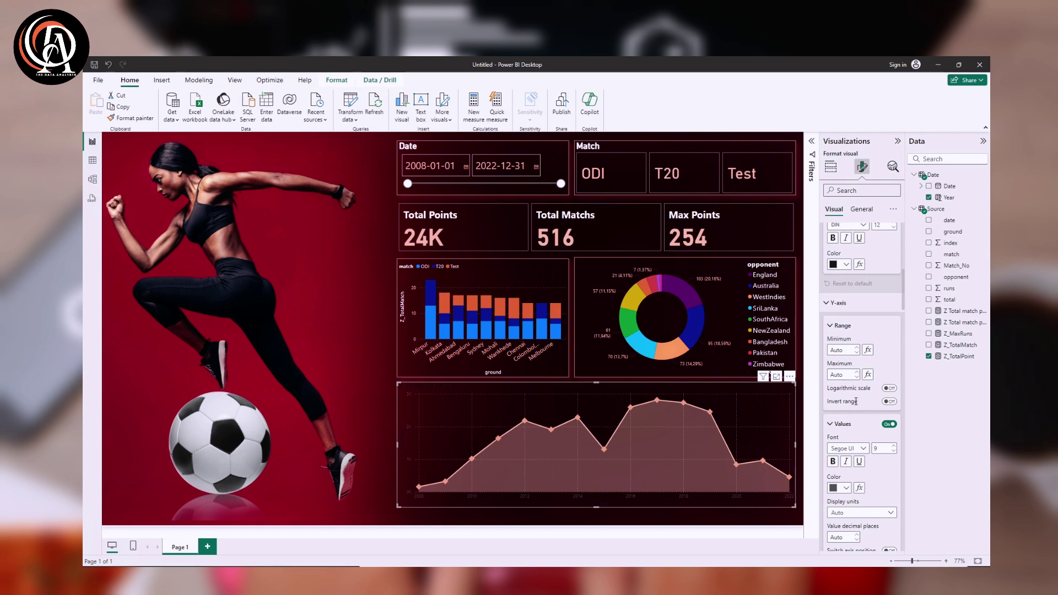
{"action": "scroll", "coordinate": [856, 401], "scroll_direction": "up", "scroll_amount": 5}
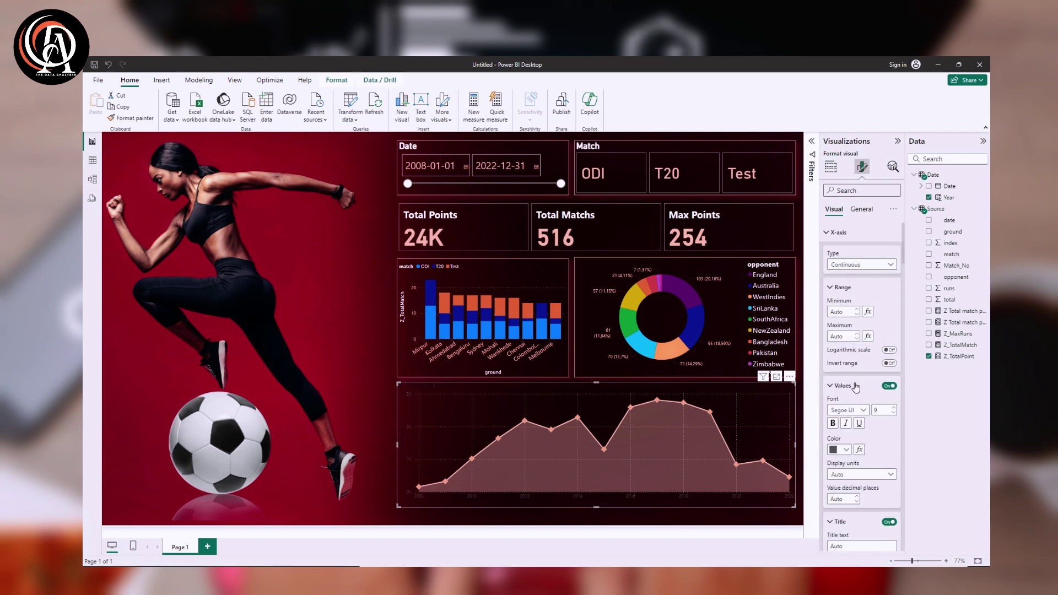
{"action": "scroll", "coordinate": [853, 370], "scroll_direction": "down", "scroll_amount": 3}
{"action": "left_click", "coordinate": [850, 310]}
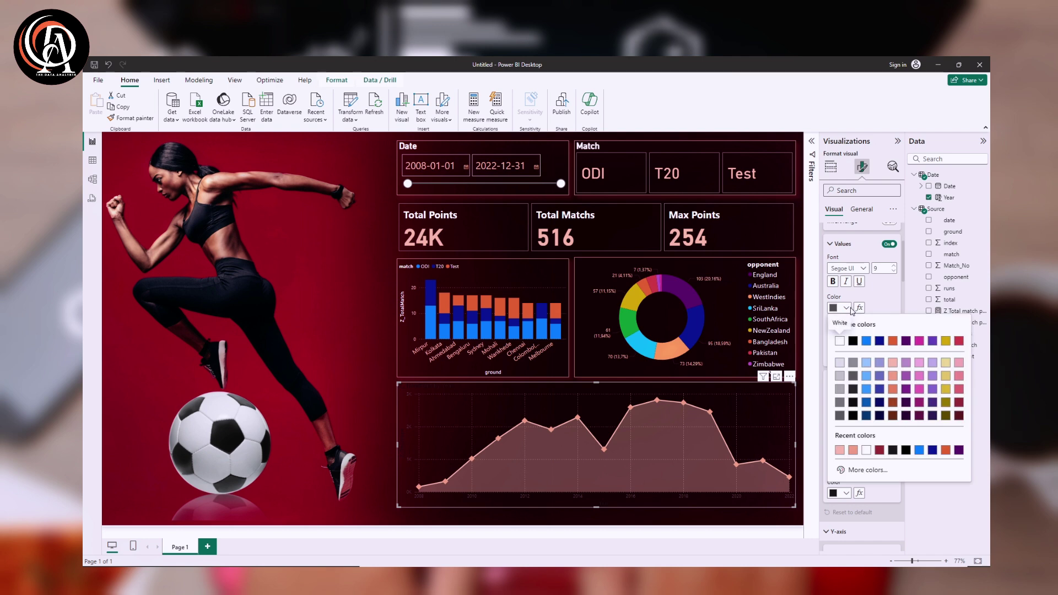
{"action": "left_click", "coordinate": [839, 451]}
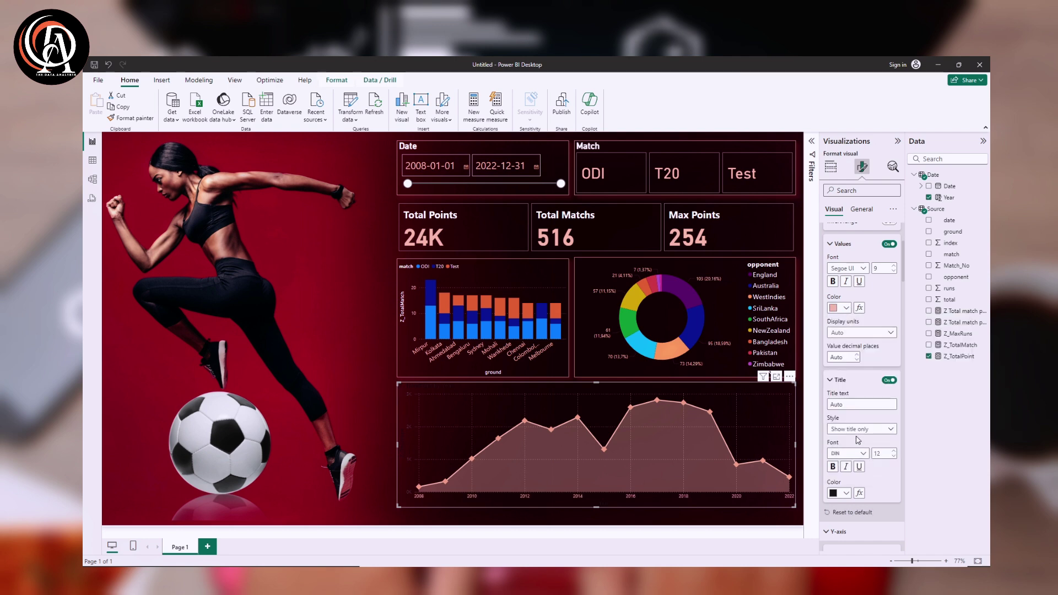
Make the area chart's X-axis title white and bold with font size 21.
{"action": "scroll", "coordinate": [856, 386], "scroll_direction": "down", "scroll_amount": 1}
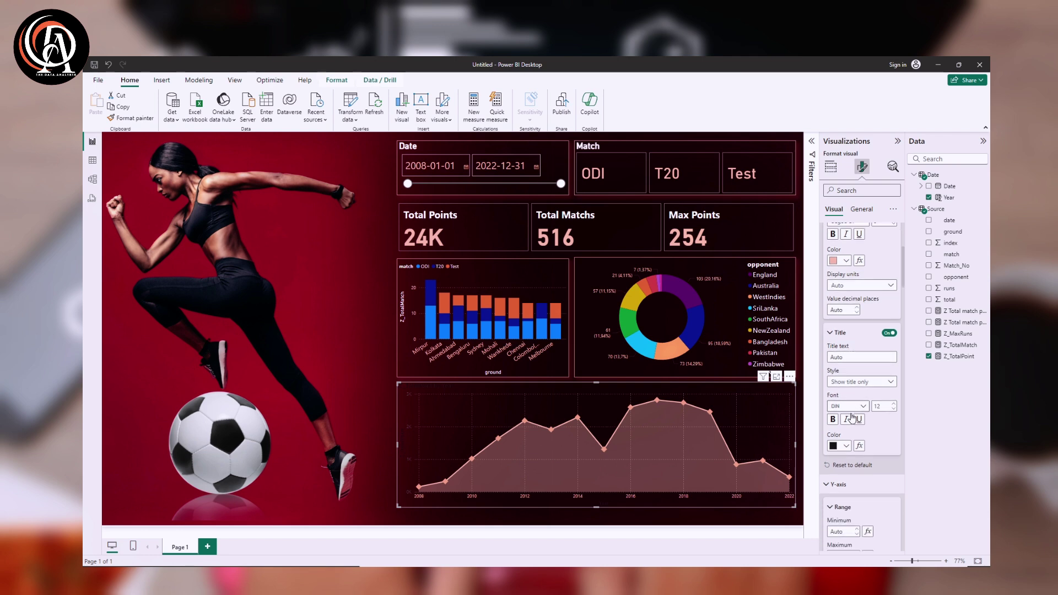
{"action": "left_click", "coordinate": [846, 446]}
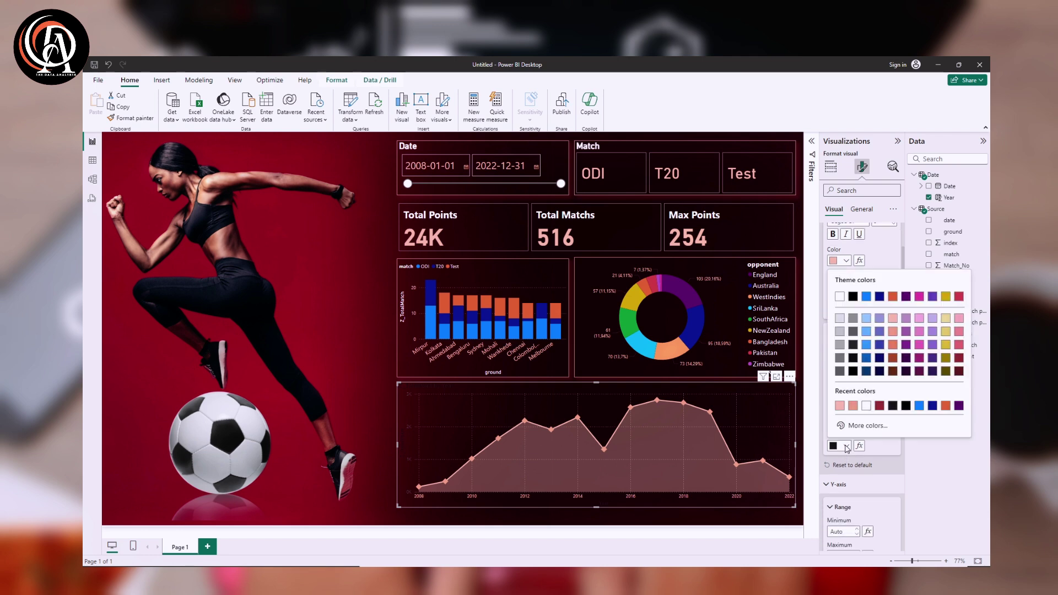
{"action": "left_click", "coordinate": [840, 297]}
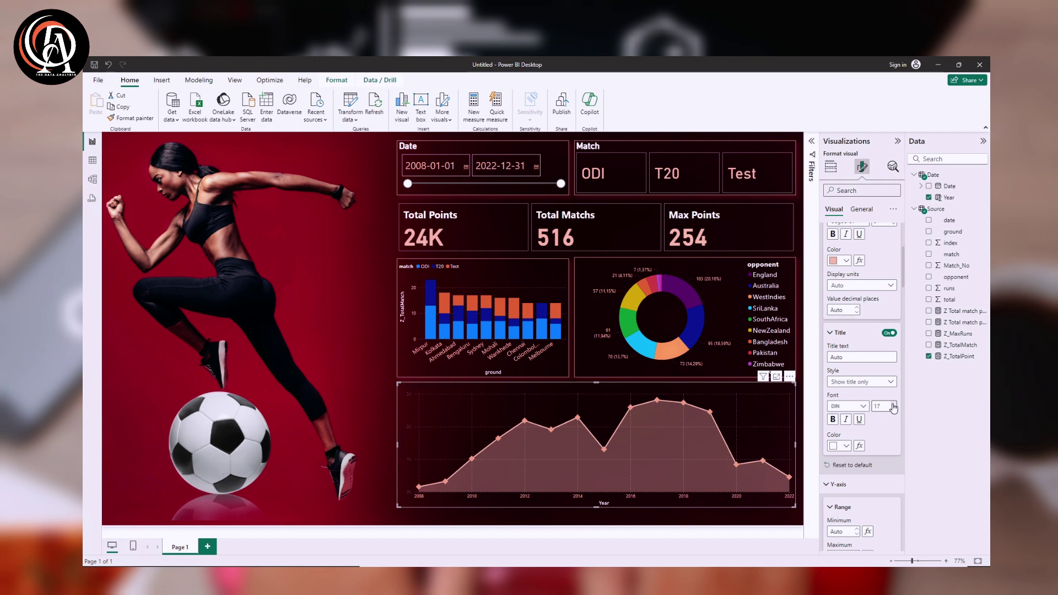
{"action": "left_click", "coordinate": [833, 419]}
{"action": "scroll", "coordinate": [872, 425], "scroll_direction": "down", "scroll_amount": 2}
{"action": "scroll", "coordinate": [872, 425], "scroll_direction": "down", "scroll_amount": 1}
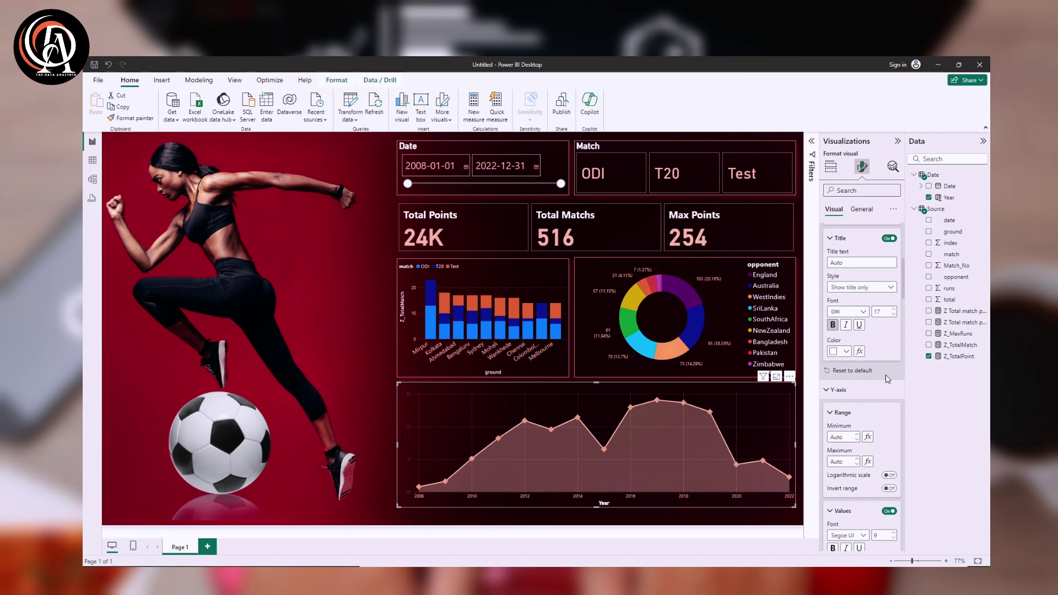
{"action": "left_click", "coordinate": [893, 309]}
{"action": "left_click", "coordinate": [894, 309]}
Colour the area chart's Y-axis values light orange-red.
{"action": "scroll", "coordinate": [872, 406], "scroll_direction": "down", "scroll_amount": 3}
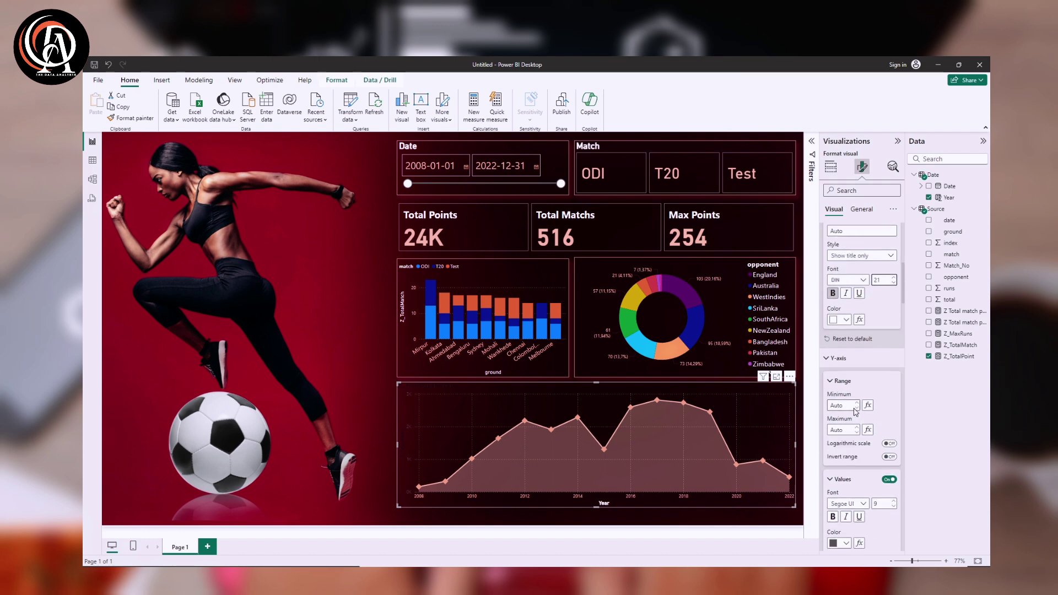
{"action": "left_click", "coordinate": [847, 481]}
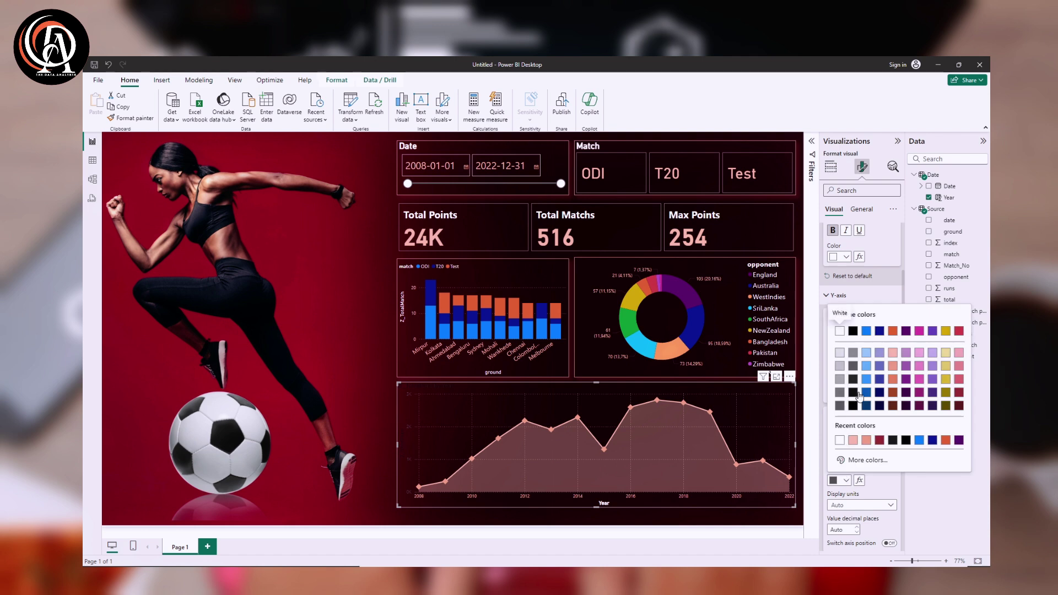
{"action": "left_click", "coordinate": [853, 441]}
Make the area chart's Y-axis title white with font size 20.
{"action": "scroll", "coordinate": [856, 449], "scroll_direction": "down", "scroll_amount": 5}
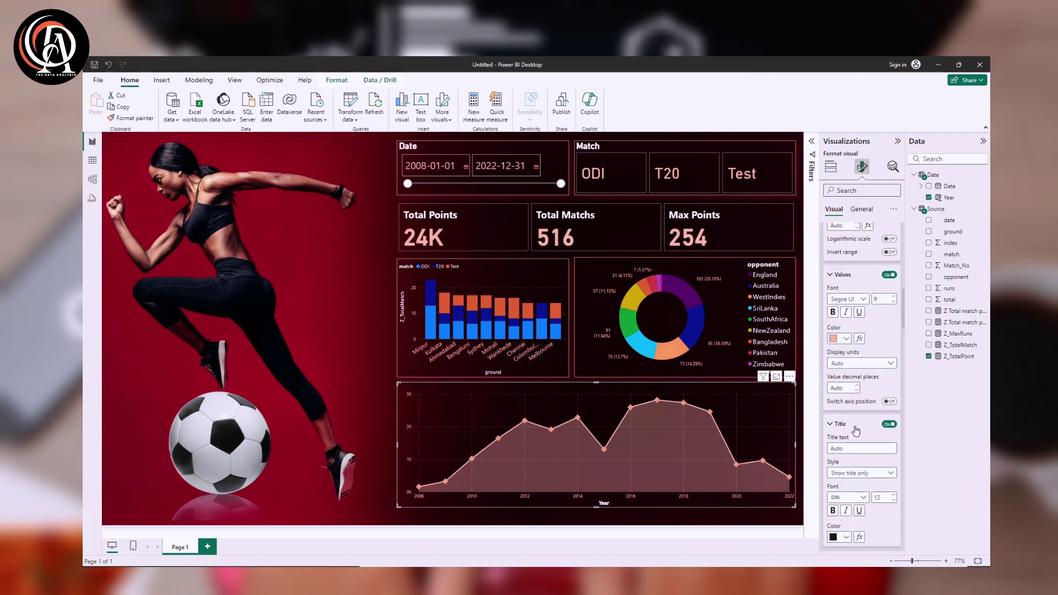
{"action": "scroll", "coordinate": [856, 453], "scroll_direction": "down", "scroll_amount": 4}
{"action": "left_click", "coordinate": [846, 395]}
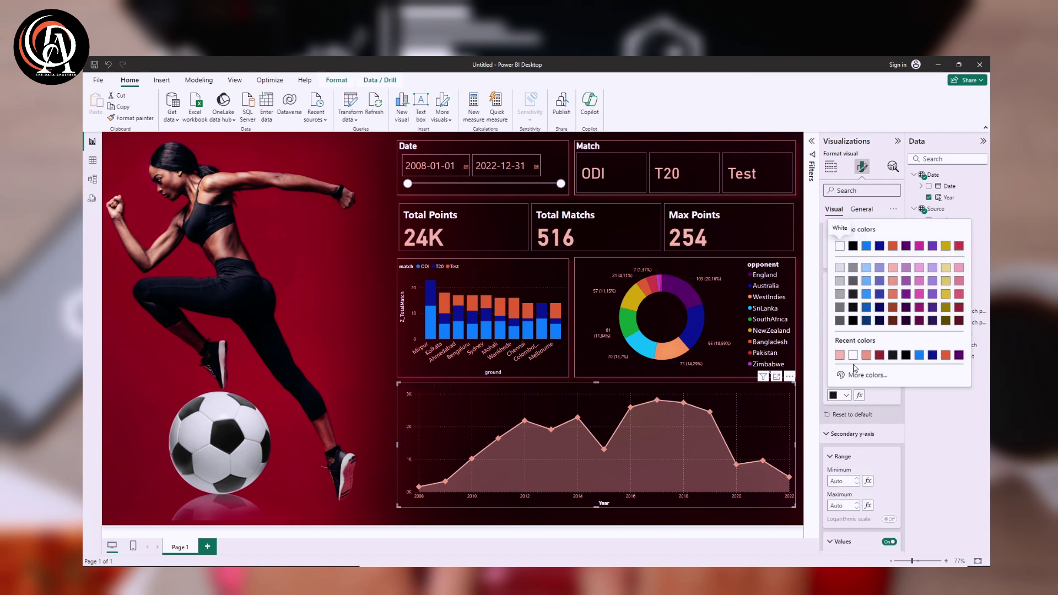
{"action": "left_click", "coordinate": [854, 356]}
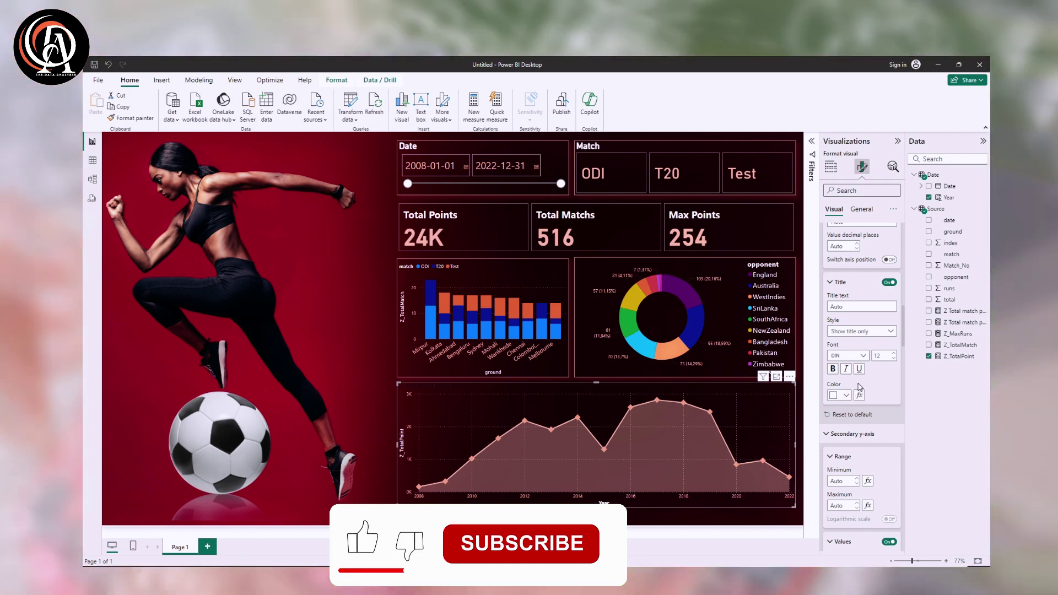
{"action": "left_click", "coordinate": [892, 356]}
{"action": "left_click", "coordinate": [892, 355]}
{"action": "left_click", "coordinate": [892, 355]}
{"action": "left_click", "coordinate": [892, 356]}
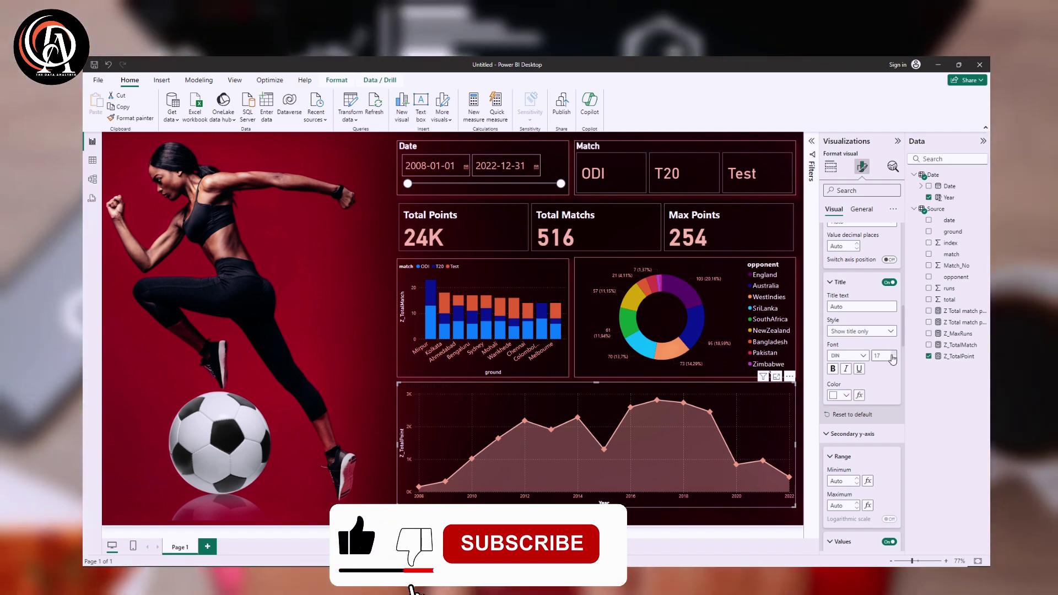
{"action": "left_click", "coordinate": [892, 356]}
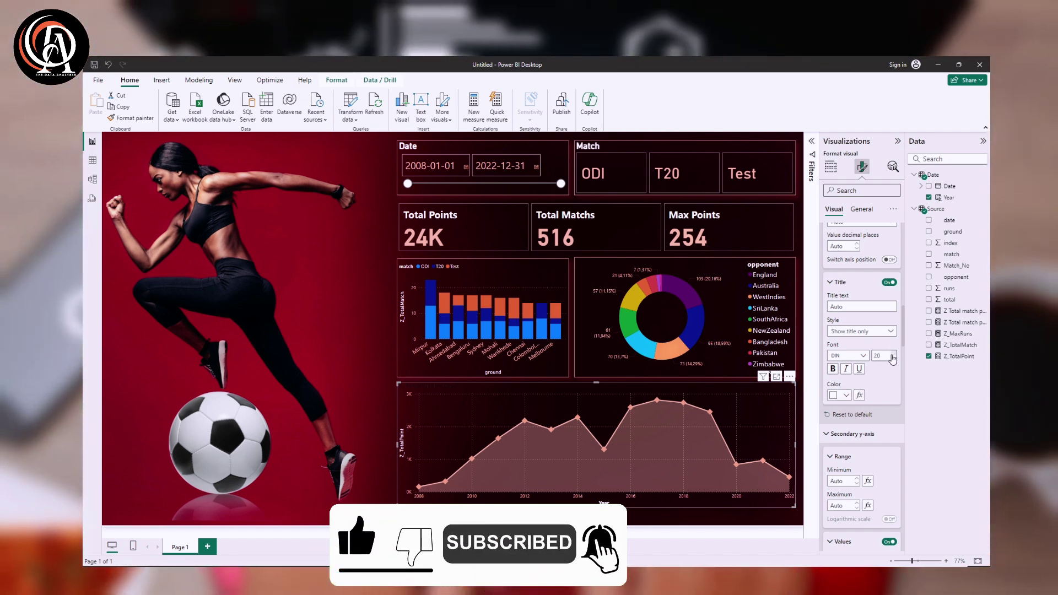
{"action": "left_click", "coordinate": [892, 356]}
{"action": "left_click", "coordinate": [892, 356]}
{"action": "left_click", "coordinate": [893, 355]}
{"action": "scroll", "coordinate": [875, 396], "scroll_direction": "up", "scroll_amount": 8}
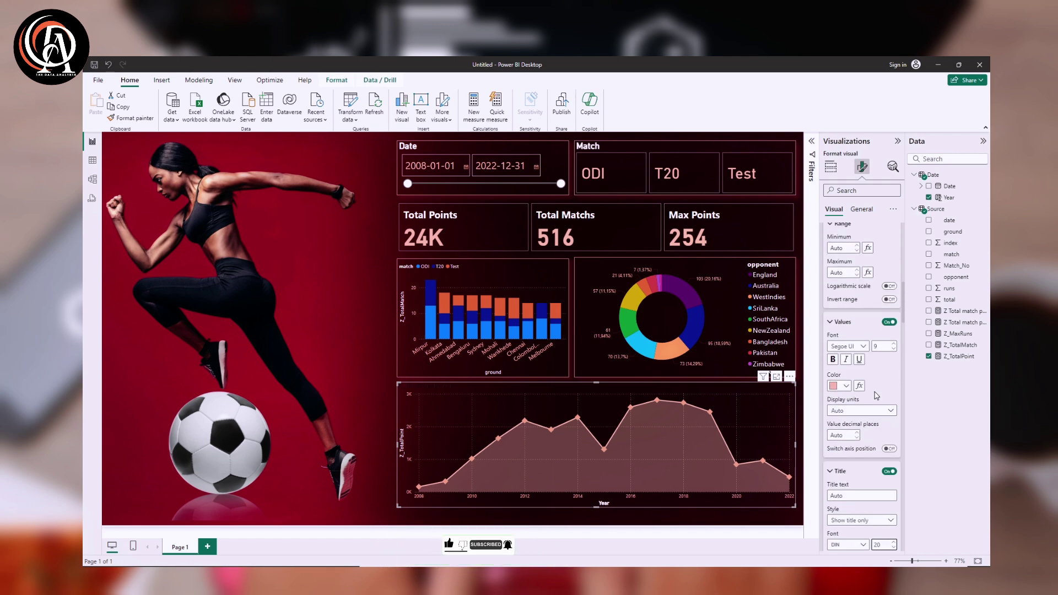
Turn off the area chart's title and collapse all of its visual formatting categories.
{"action": "left_click", "coordinate": [861, 209]}
{"action": "left_click", "coordinate": [892, 253]}
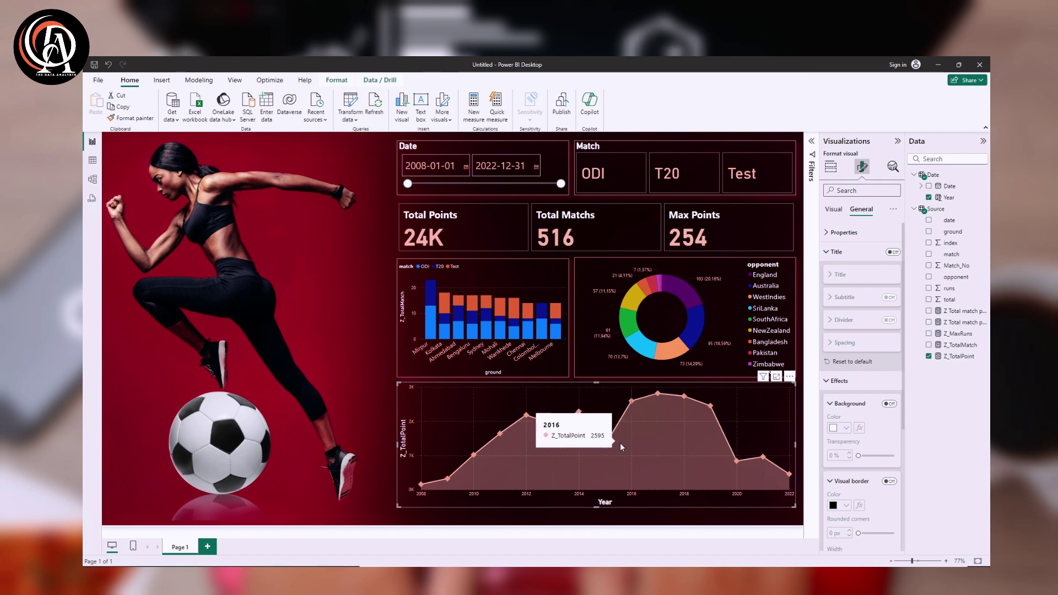
{"action": "left_click", "coordinate": [833, 209]}
{"action": "scroll", "coordinate": [847, 385], "scroll_direction": "down", "scroll_amount": 10}
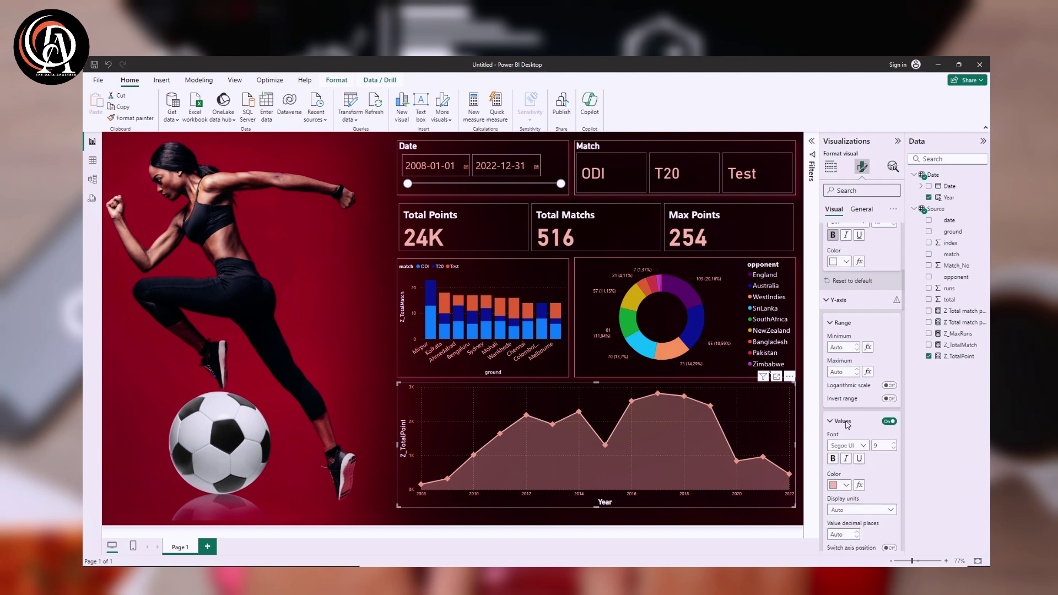
{"action": "scroll", "coordinate": [854, 408], "scroll_direction": "down", "scroll_amount": 5}
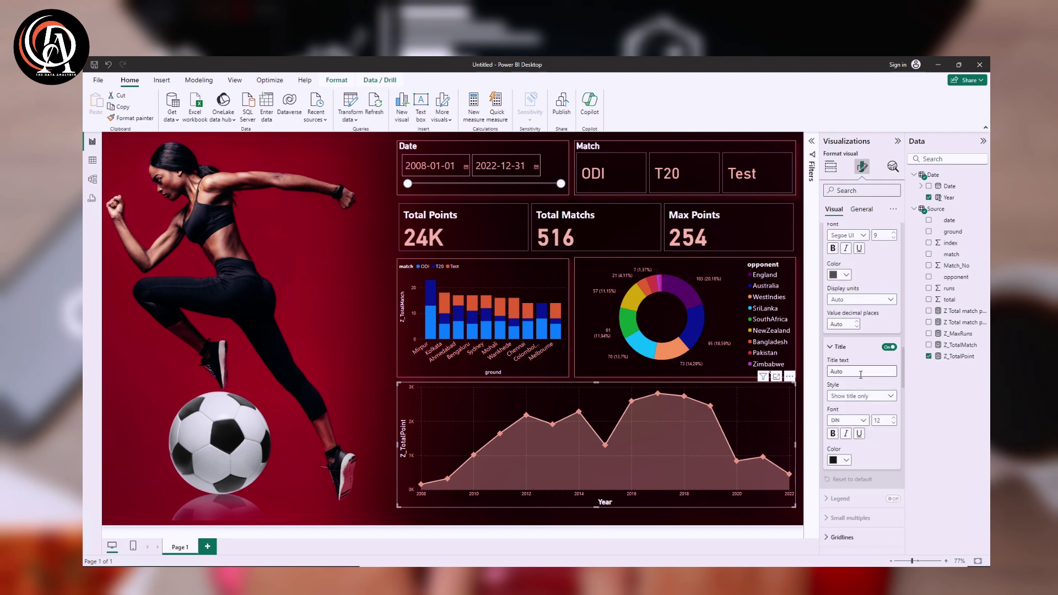
{"action": "scroll", "coordinate": [859, 373], "scroll_direction": "up", "scroll_amount": 5}
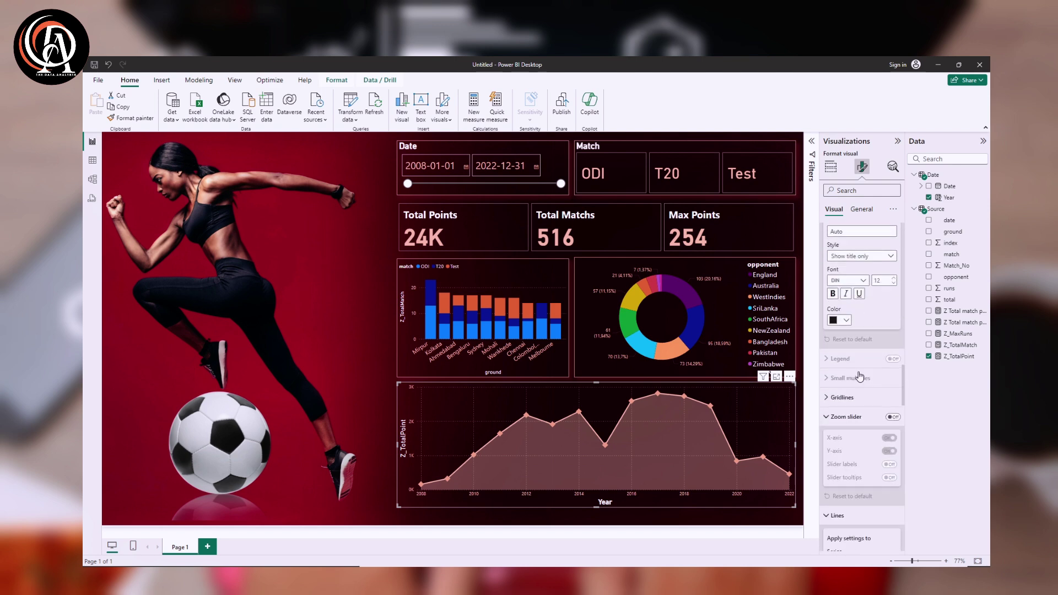
{"action": "left_click", "coordinate": [893, 210]}
{"action": "left_click", "coordinate": [900, 241]}
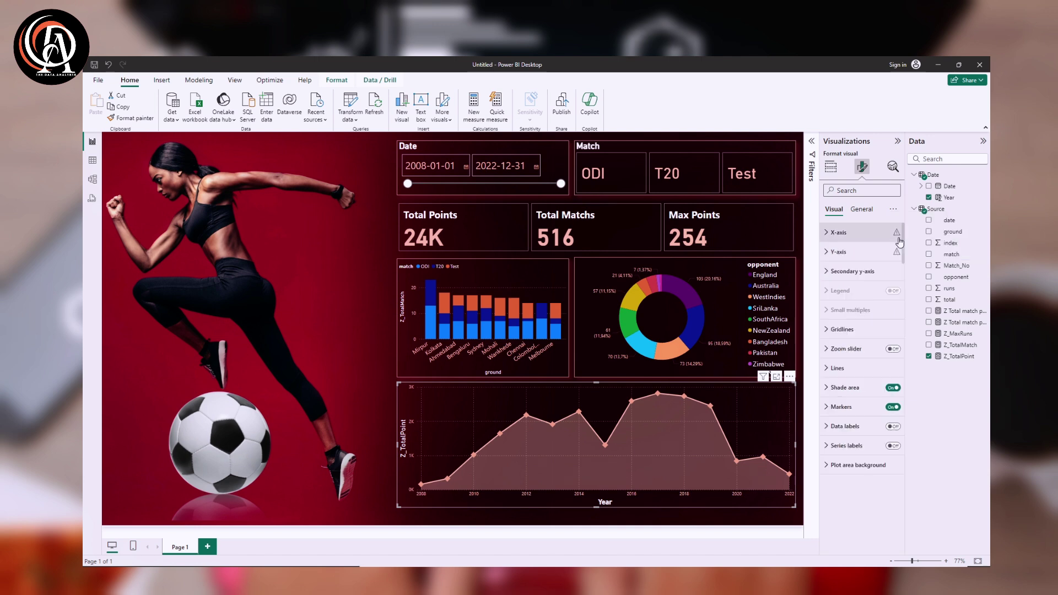
Colour the area chart's markers white.
{"action": "left_click", "coordinate": [860, 407]}
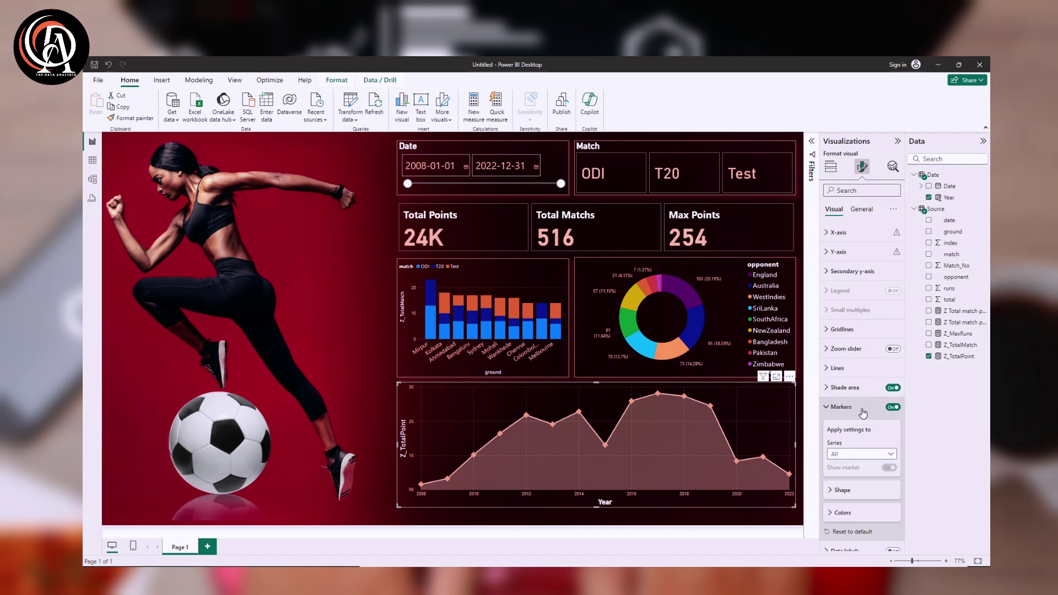
{"action": "scroll", "coordinate": [859, 496], "scroll_direction": "down", "scroll_amount": 2}
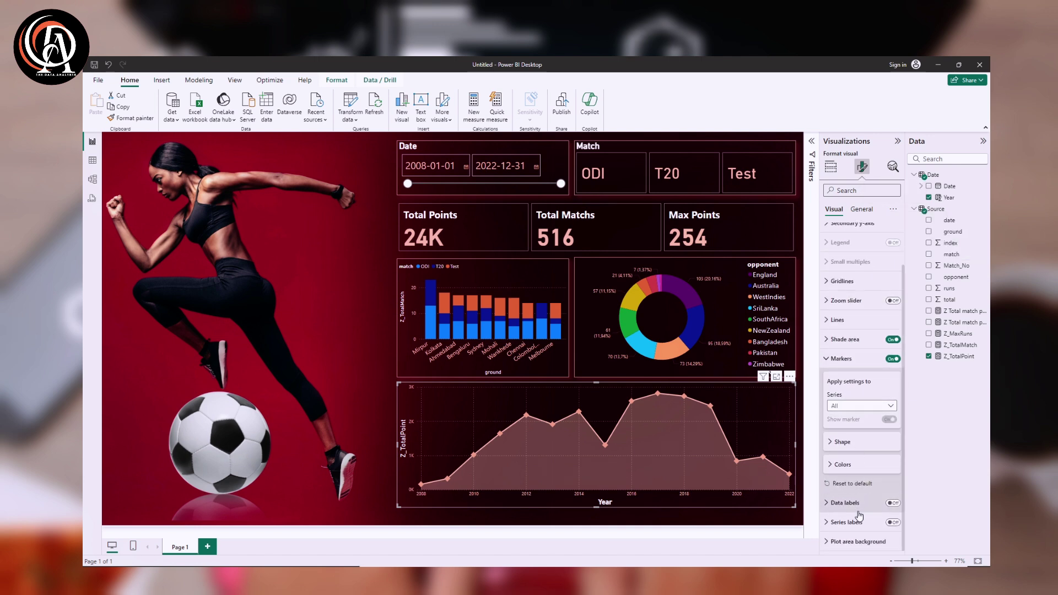
{"action": "left_click", "coordinate": [842, 465]}
{"action": "left_click", "coordinate": [846, 490]}
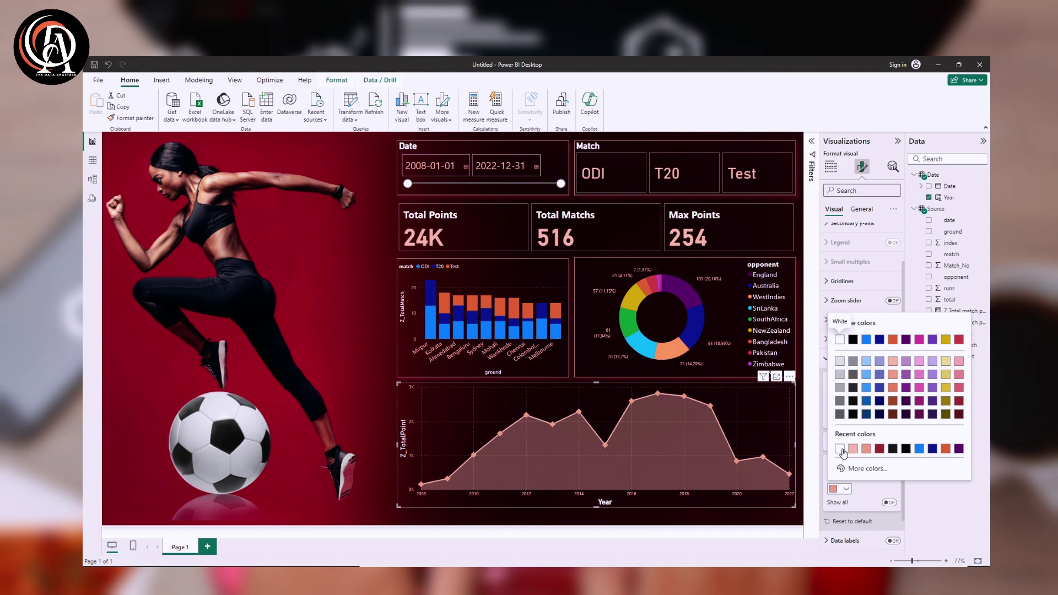
{"action": "left_click", "coordinate": [845, 455]}
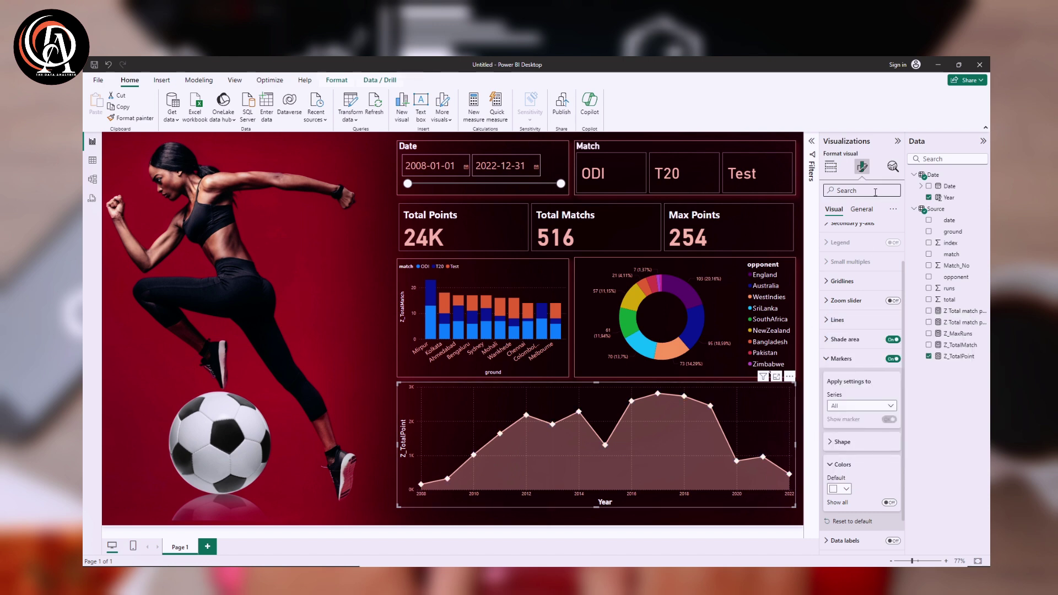
Turn on the area chart's visual border and colour it light orange-red.
{"action": "left_click", "coordinate": [863, 209]}
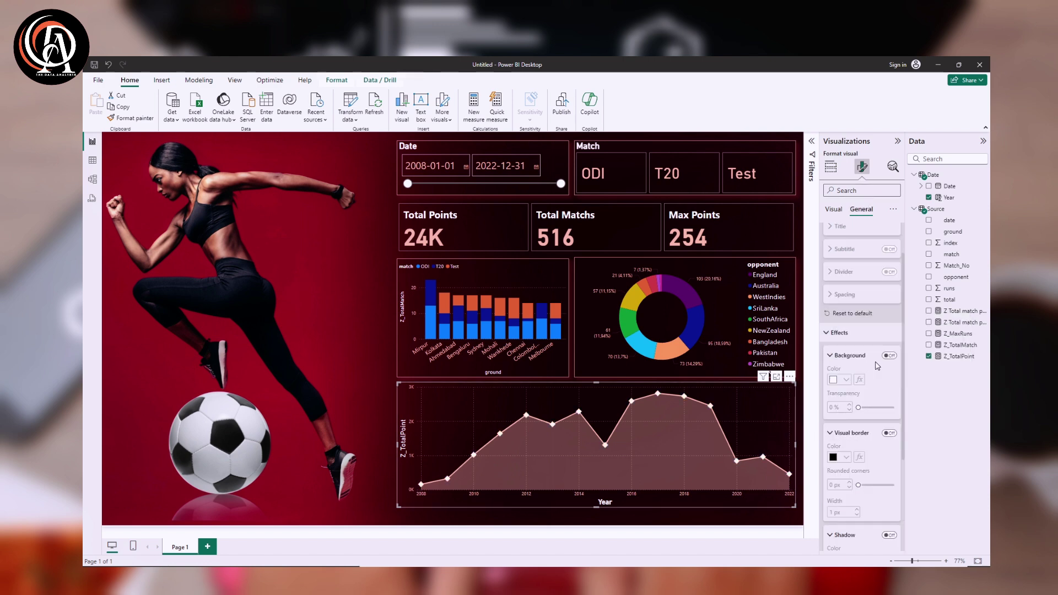
{"action": "scroll", "coordinate": [855, 283], "scroll_direction": "up", "scroll_amount": 2}
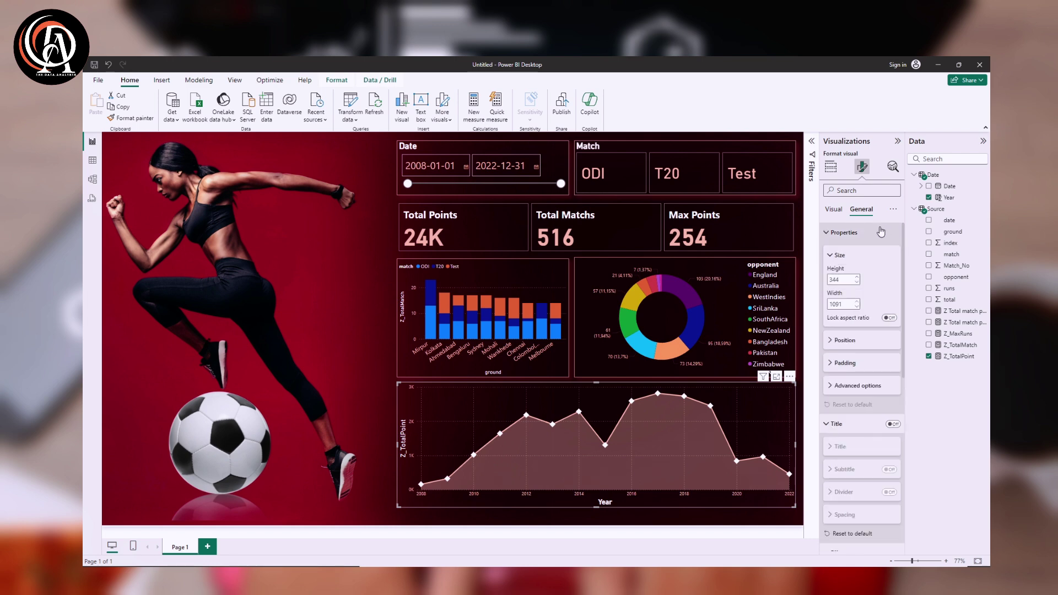
{"action": "left_click", "coordinate": [862, 252]}
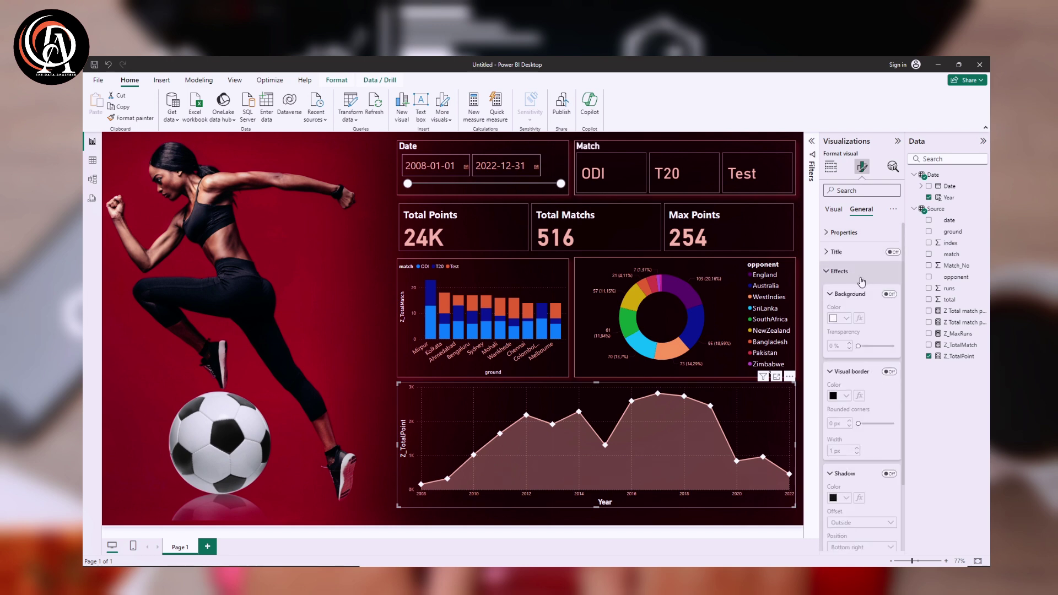
{"action": "scroll", "coordinate": [843, 380], "scroll_direction": "down", "scroll_amount": 3}
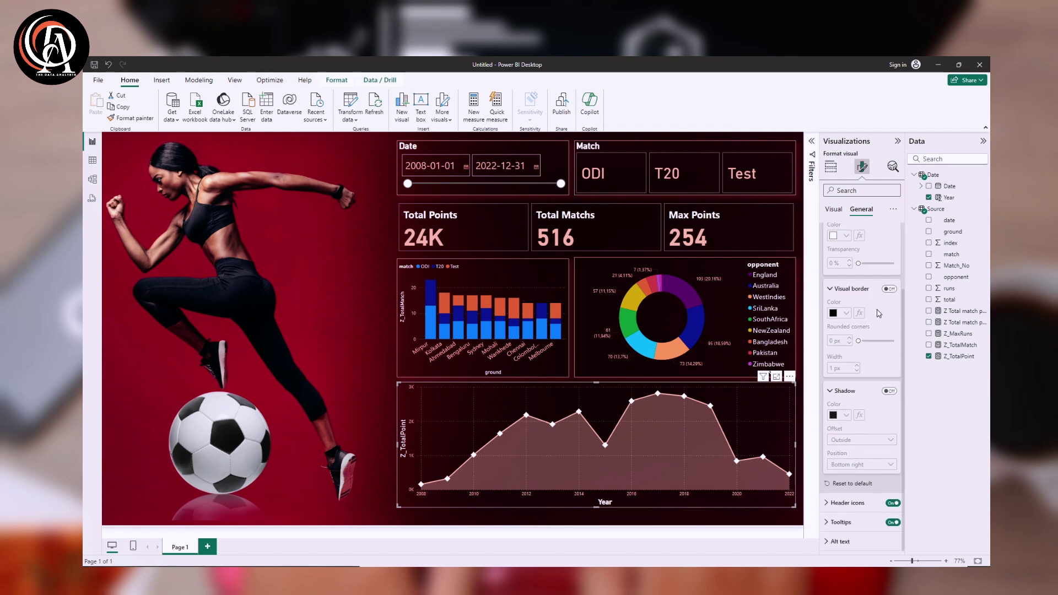
{"action": "left_click", "coordinate": [888, 289]}
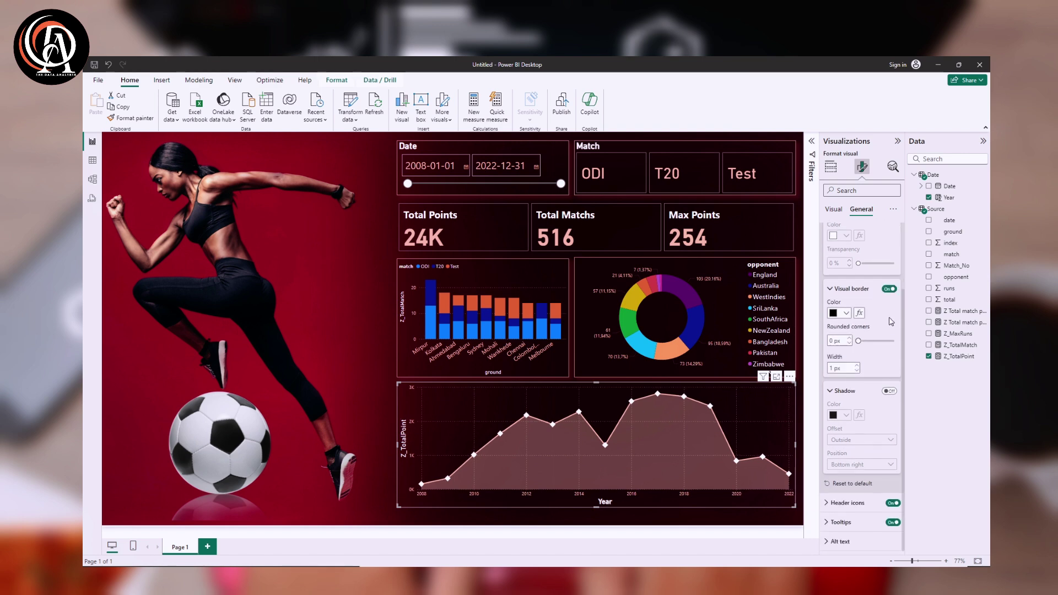
{"action": "left_click", "coordinate": [847, 314]}
{"action": "left_click", "coordinate": [853, 456]}
Turn on the area chart's shadow, colour it dark red and deselect the chart.
{"action": "left_click", "coordinate": [889, 392]}
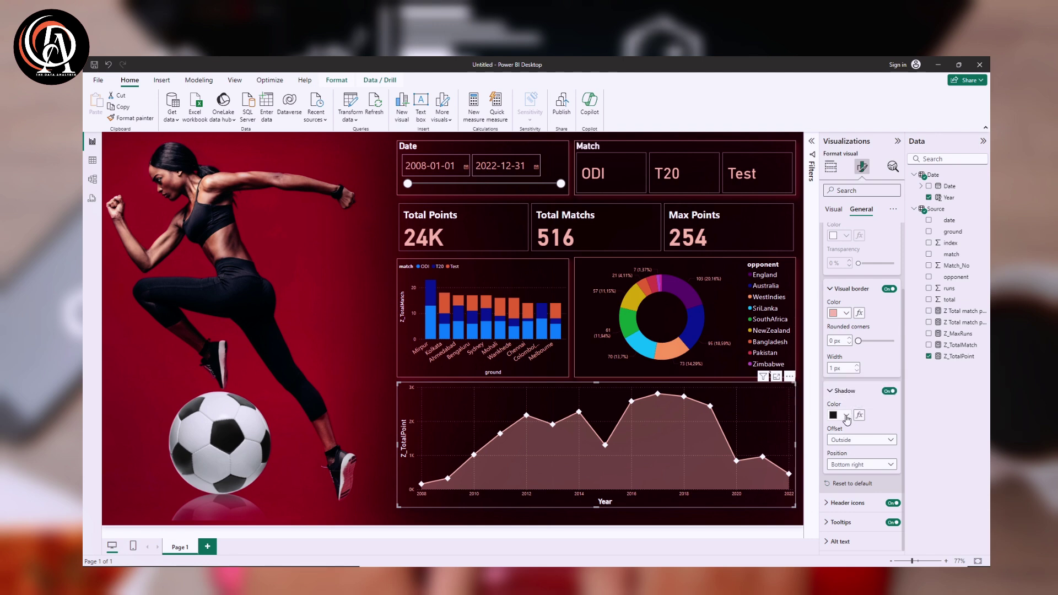
{"action": "left_click", "coordinate": [846, 414]}
{"action": "left_click", "coordinate": [879, 375]}
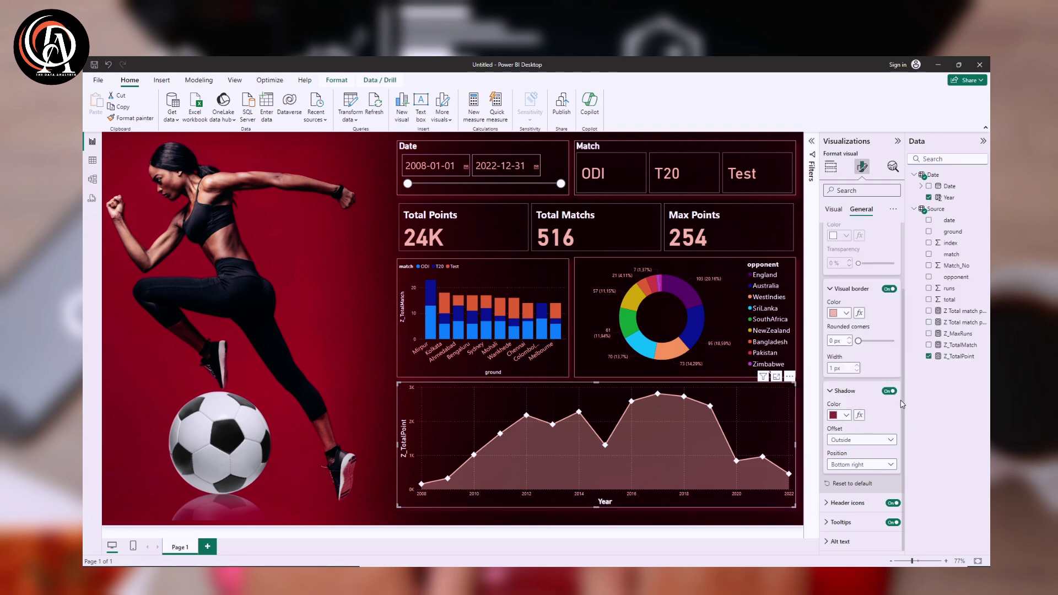
{"action": "left_click", "coordinate": [378, 385]}
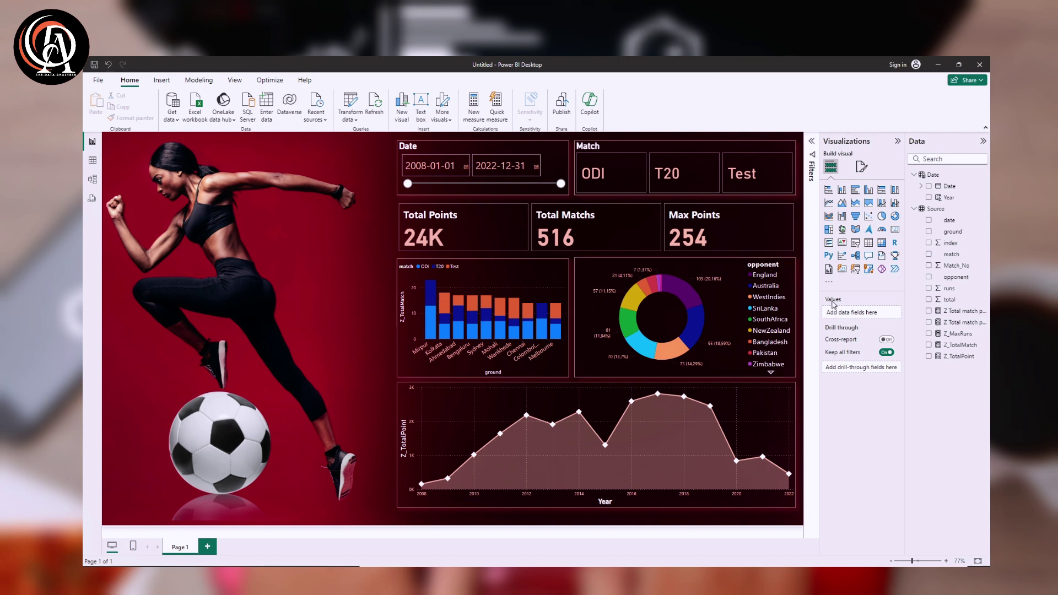
Rename the stacked column chart's Y-axis field for this visual as Total Match.
{"action": "left_click", "coordinate": [533, 283]}
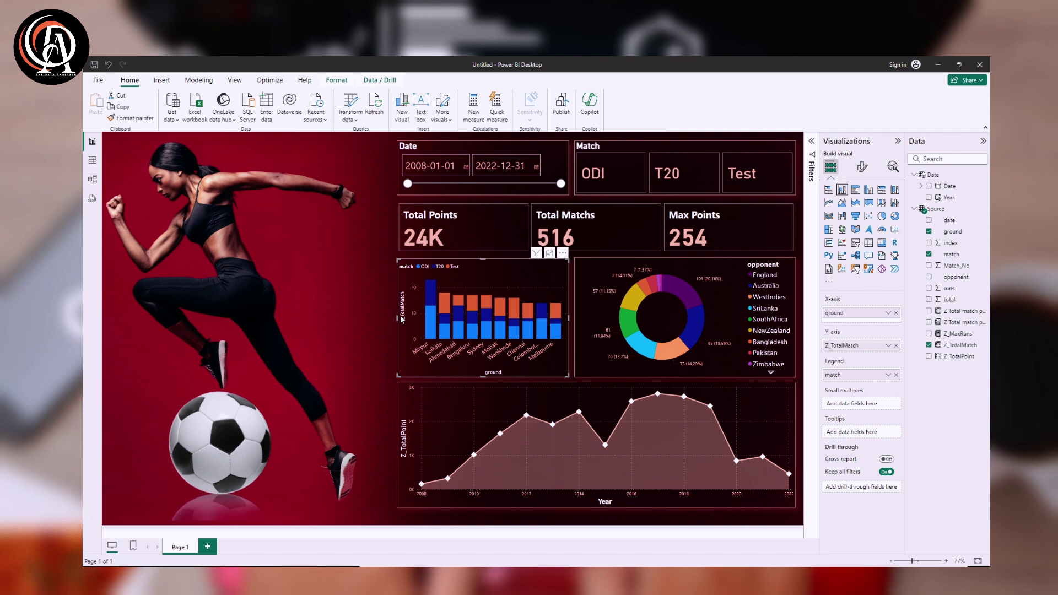
{"action": "double_click", "coordinate": [858, 345]}
{"action": "key", "text": "BackSpace"}
{"action": "key", "text": "BackSpace"}
{"action": "key", "text": "BackSpace"}
{"action": "key", "text": "BackSpace"}
{"action": "key", "text": "BackSpace"}
{"action": "key", "text": "BackSpace"}
{"action": "key", "text": "BackSpace"}
{"action": "key", "text": "BackSpace"}
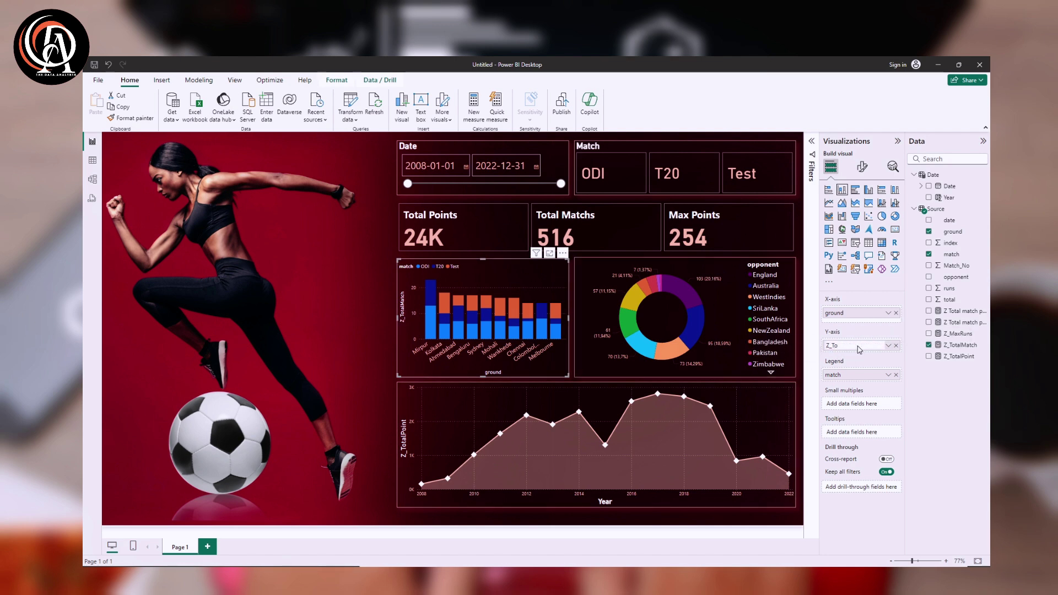
{"action": "type", "text": "T"}
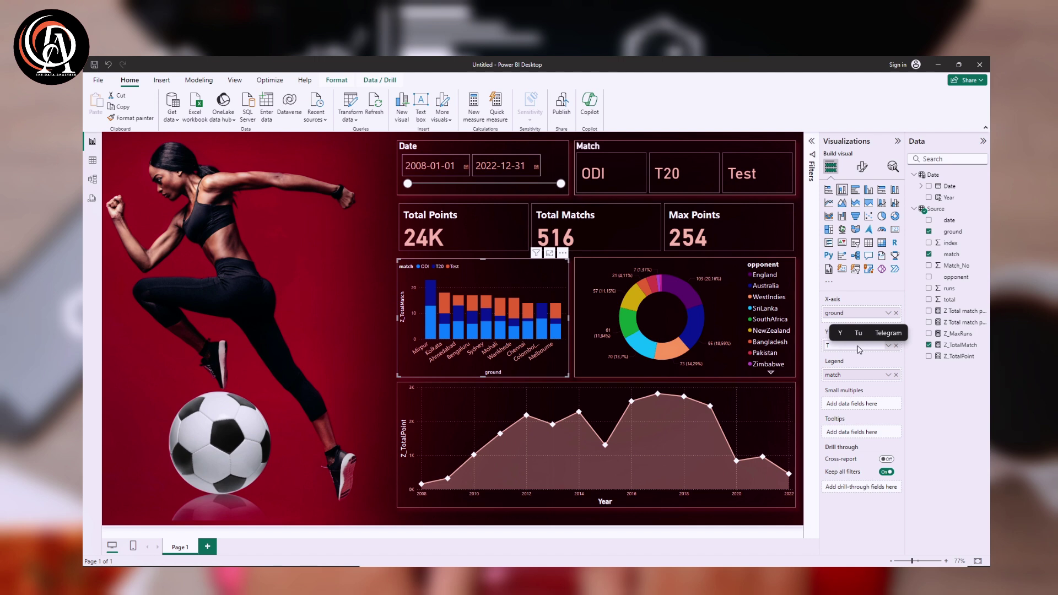
{"action": "type", "text": "otal"}
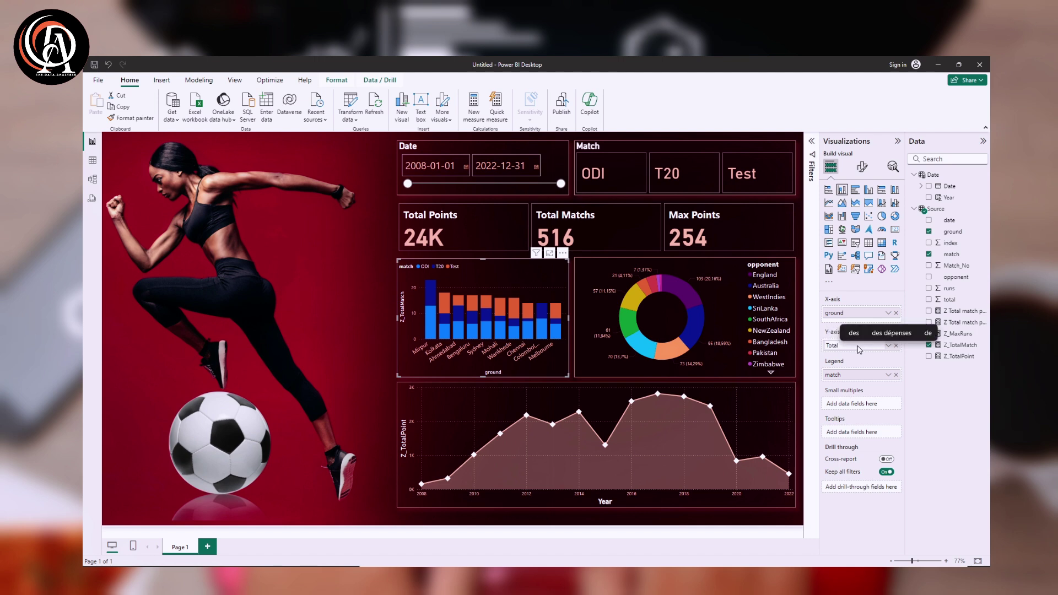
{"action": "type", "text": " Match"}
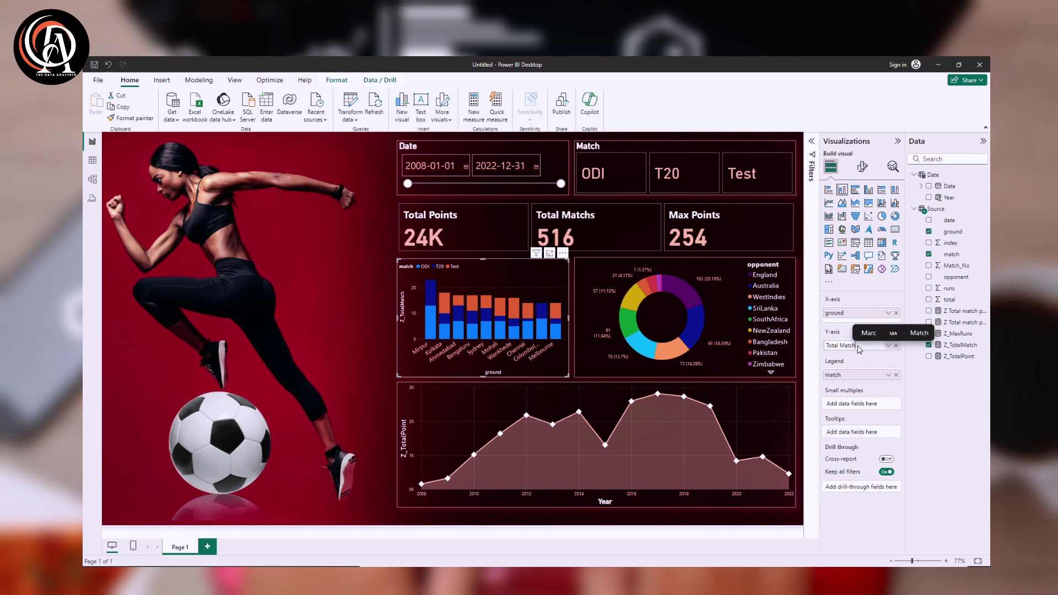
Rename the area chart's Y-axis field for this visual as Total Point and deselect the chart.
{"action": "left_click", "coordinate": [621, 405]}
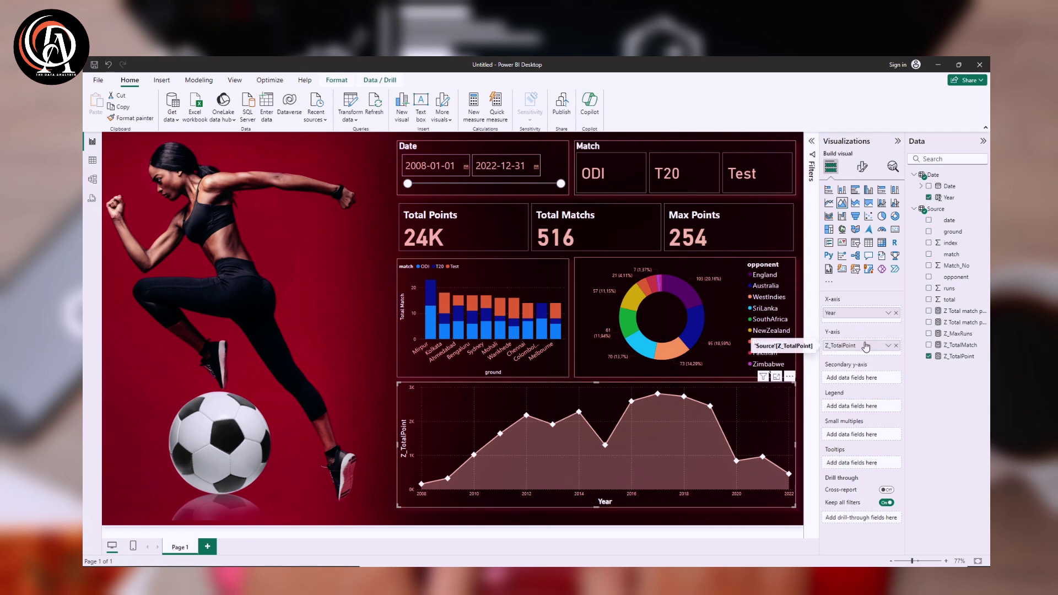
{"action": "key", "text": "BackSpace"}
{"action": "key", "text": "BackSpace"}
{"action": "key", "text": "BackSpace"}
{"action": "key", "text": "BackSpace"}
{"action": "key", "text": "BackSpace"}
{"action": "key", "text": "BackSpace"}
{"action": "key", "text": "BackSpace"}
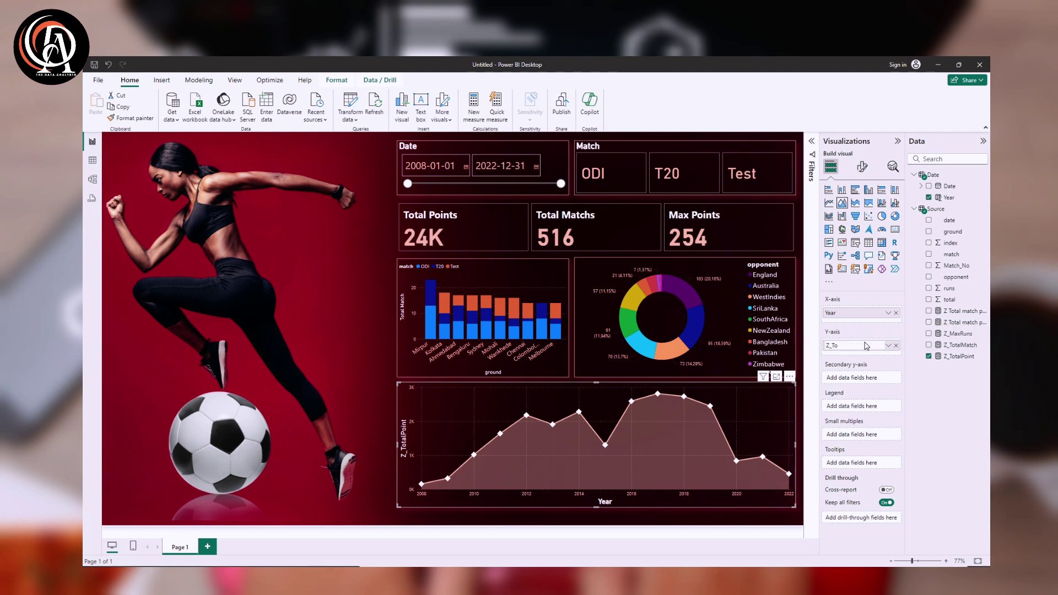
{"action": "type", "text": "T"}
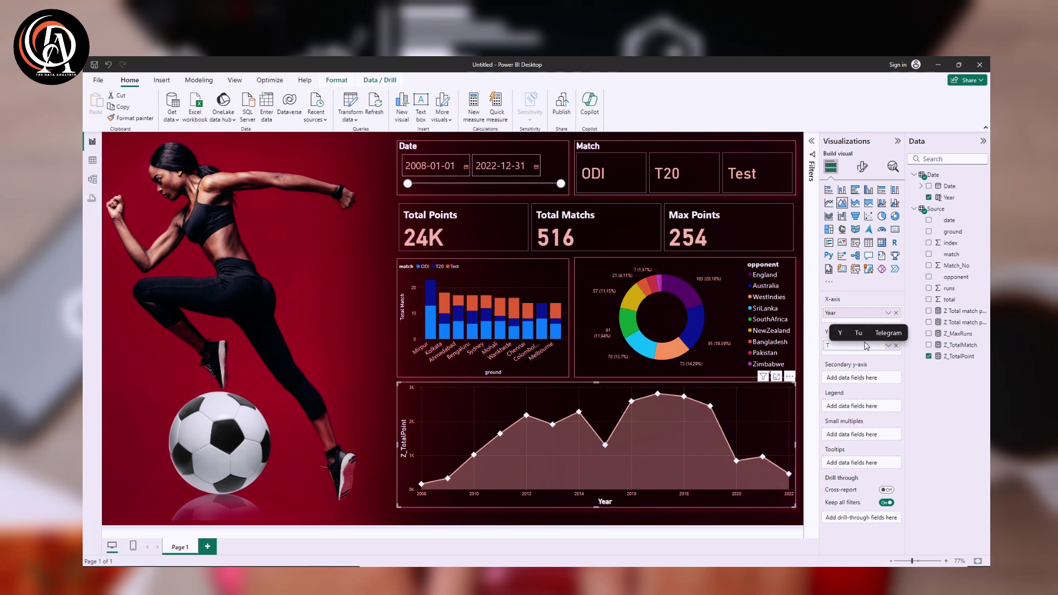
{"action": "type", "text": "otal"}
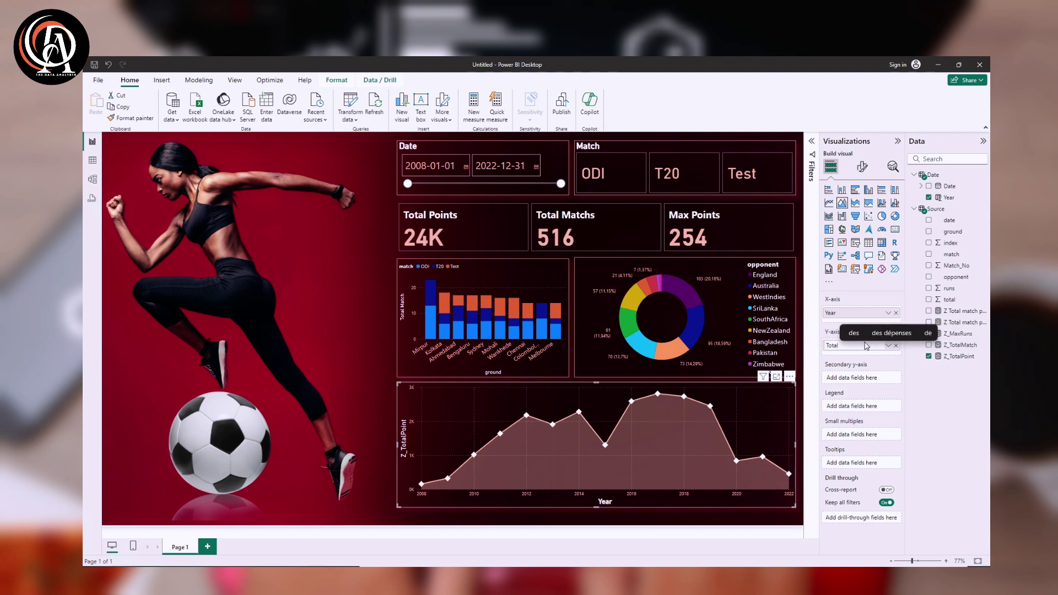
{"action": "type", "text": " Point"}
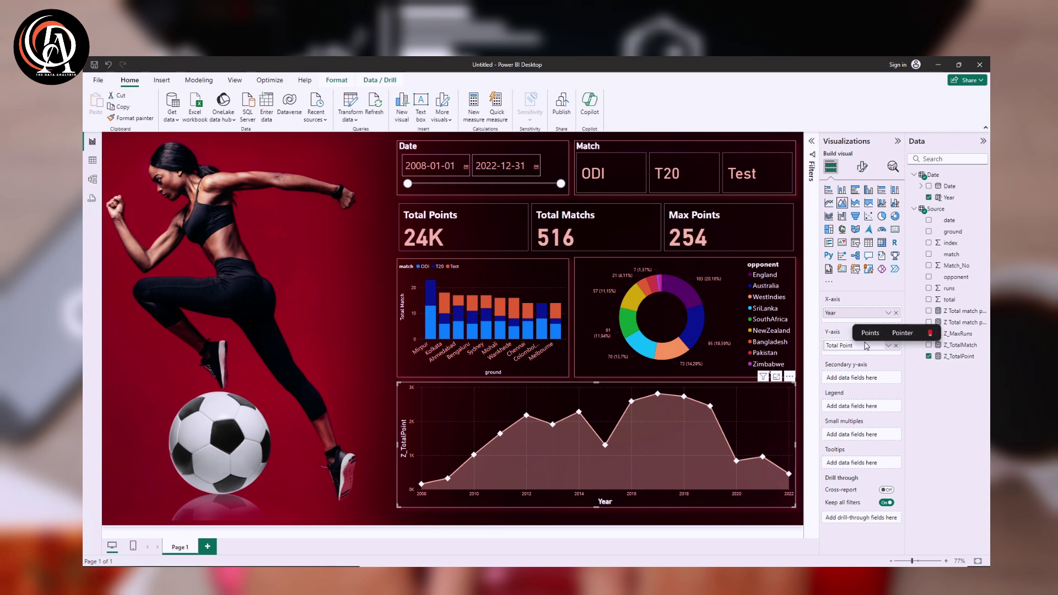
{"action": "key", "text": "Return"}
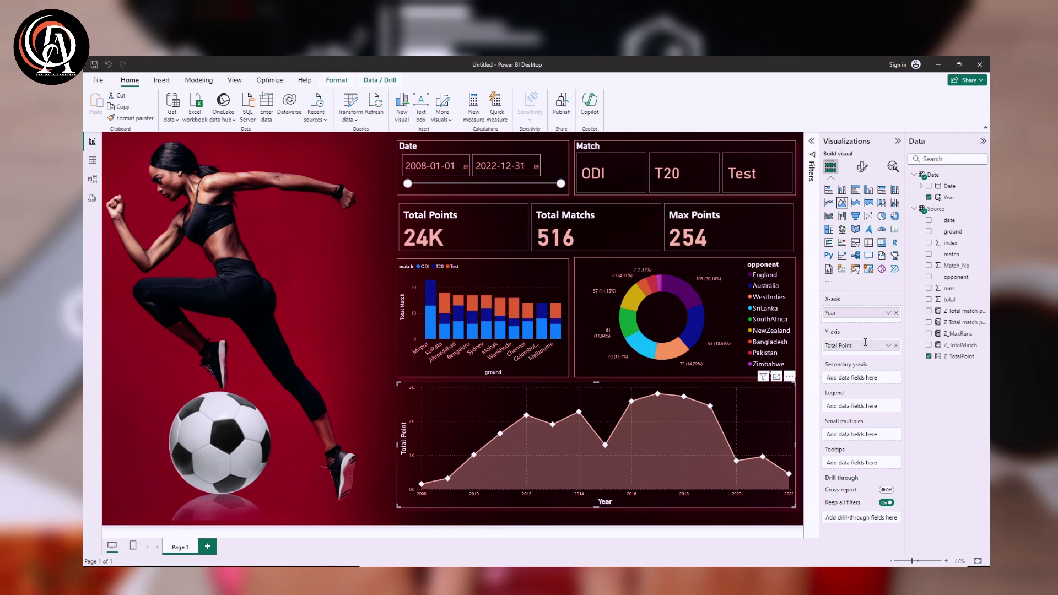
{"action": "left_click", "coordinate": [347, 322]}
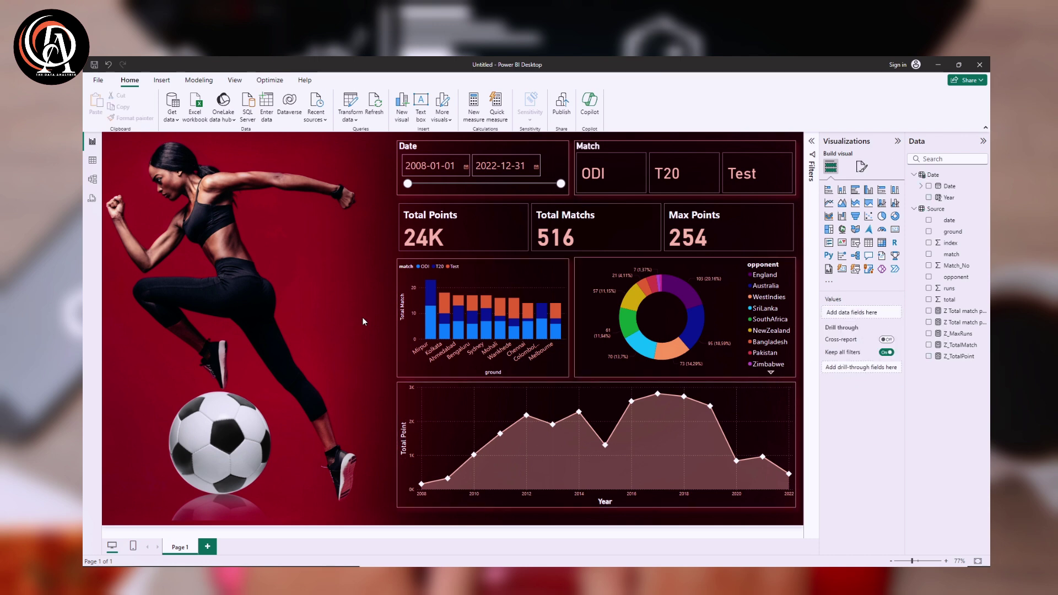
Collapse the Visualizations and Data panes and test the Match slicer with ODI, T20 and Test, clearing the selection.
{"action": "left_click", "coordinate": [897, 141]}
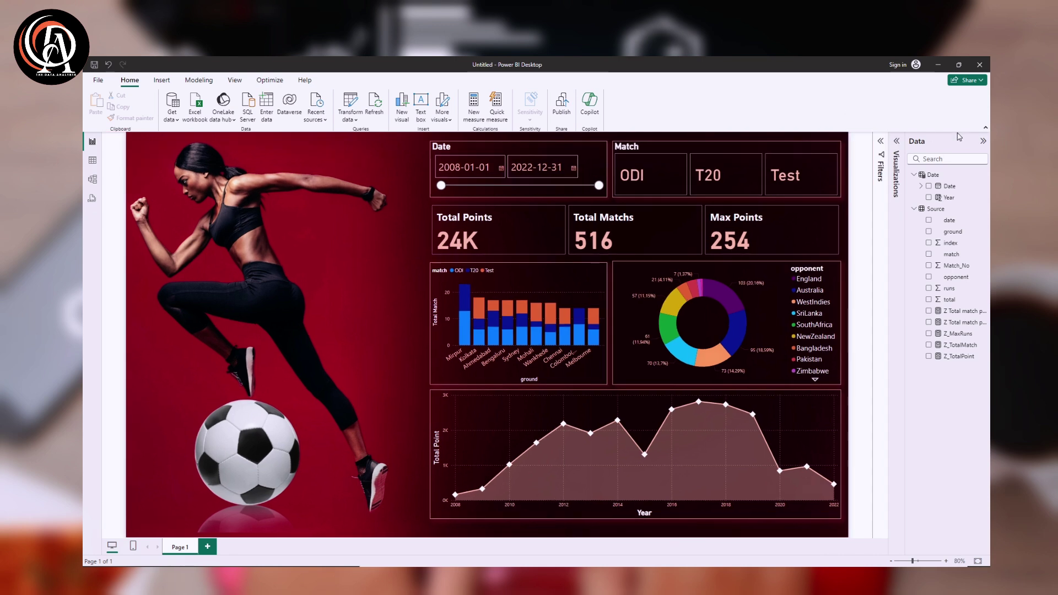
{"action": "left_click", "coordinate": [983, 141]}
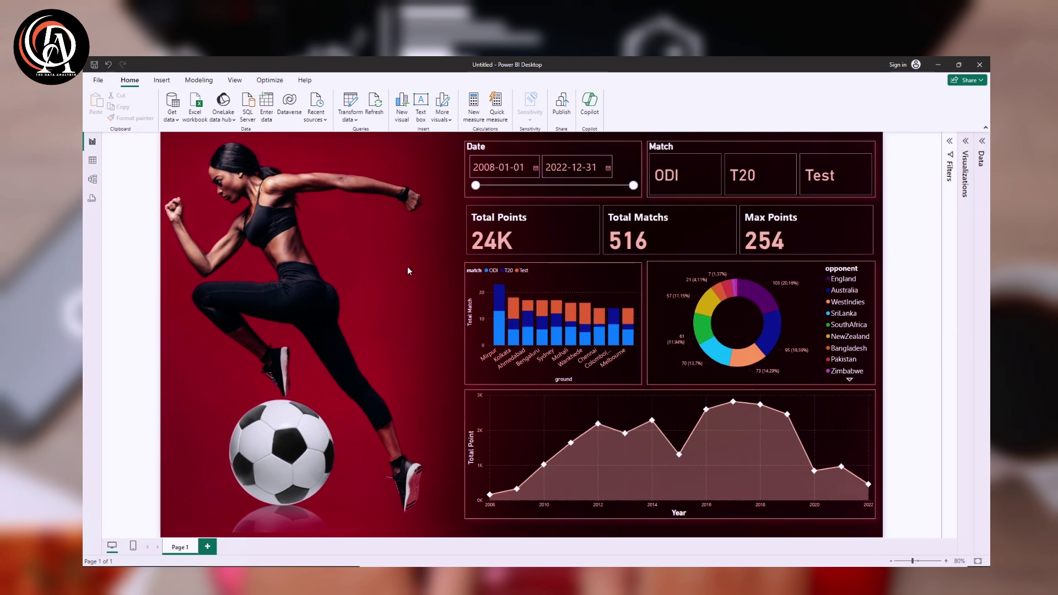
{"action": "left_click", "coordinate": [669, 175]}
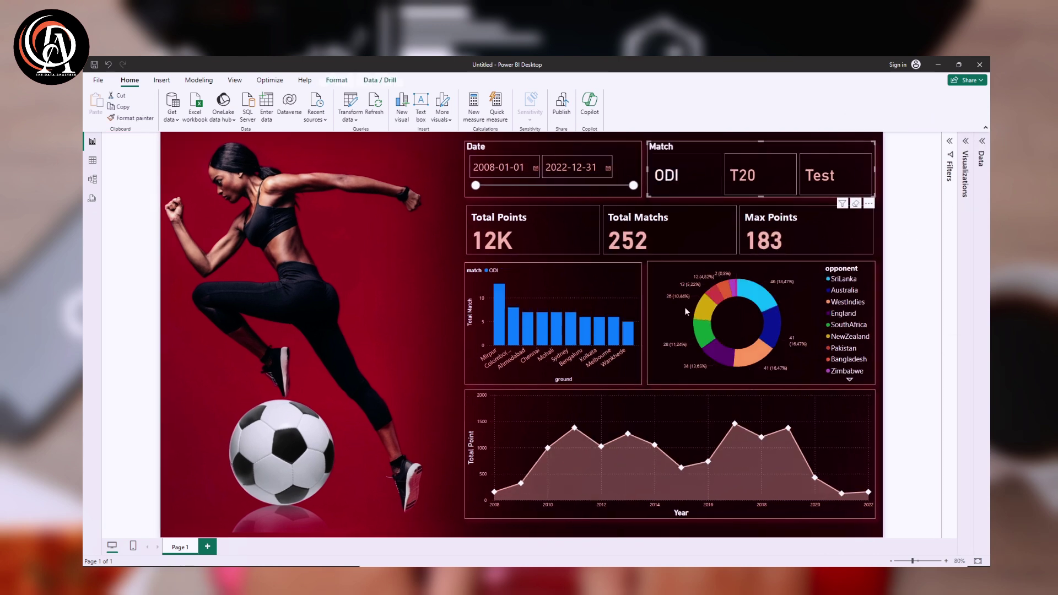
{"action": "left_click", "coordinate": [751, 173]}
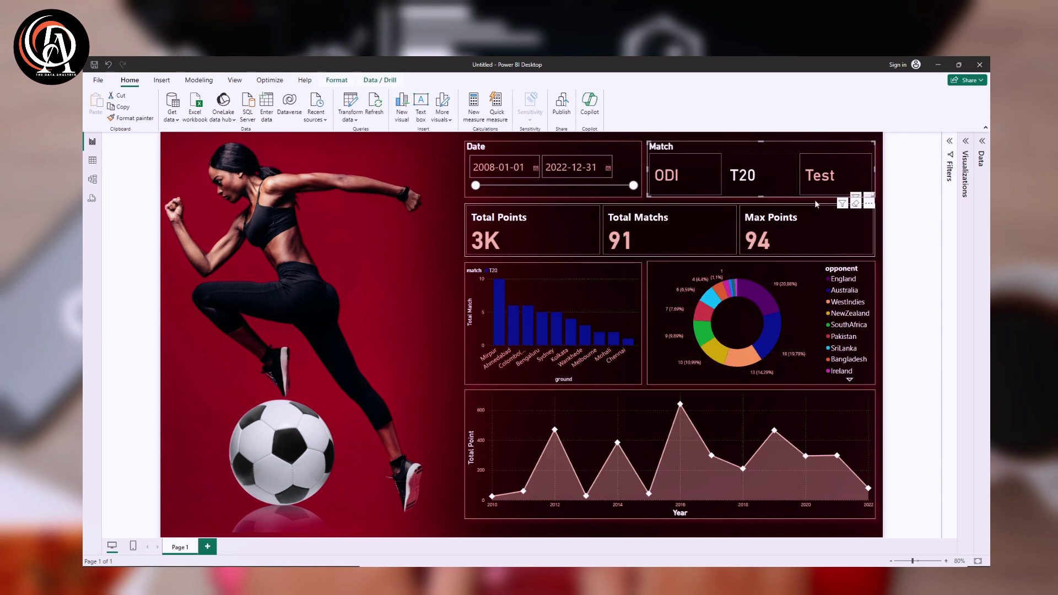
{"action": "left_click", "coordinate": [817, 172]}
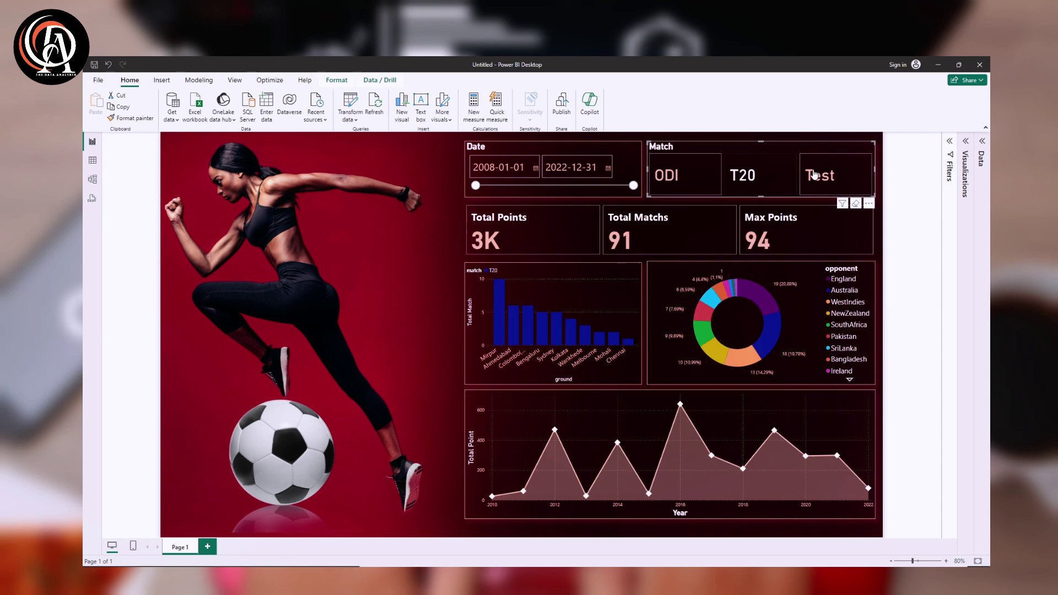
{"action": "left_click", "coordinate": [597, 275]}
{"action": "left_click", "coordinate": [832, 171]}
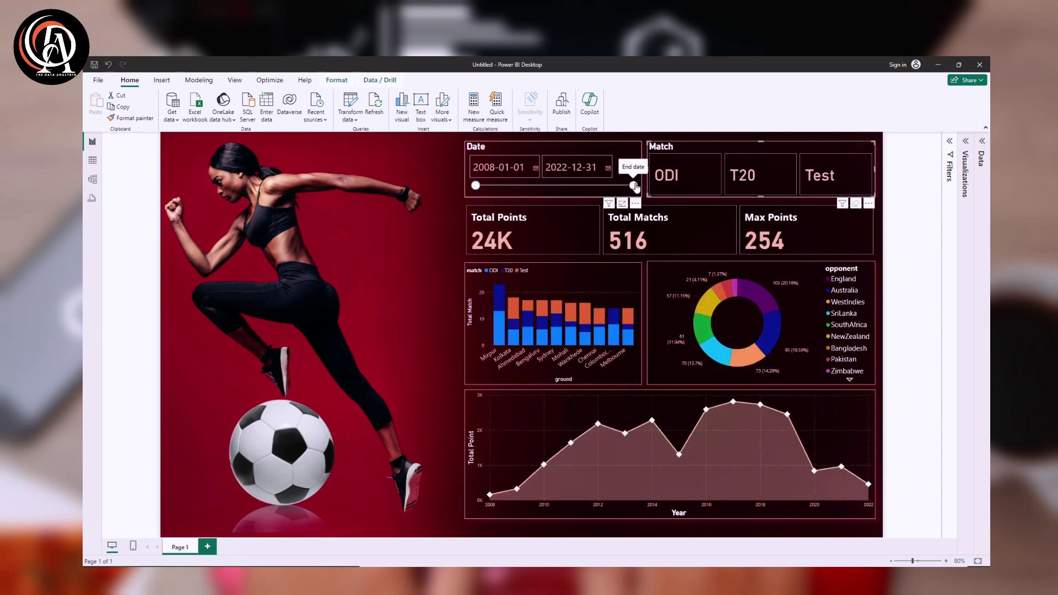
Set the Date slicer's end to 2016-10-03 and cross-filter the page by Australia, SriLanka, England and WestIndies in the donut chart, clearing the selection.
{"action": "left_click_drag", "start_coordinate": [634, 186], "coordinate": [577, 190]}
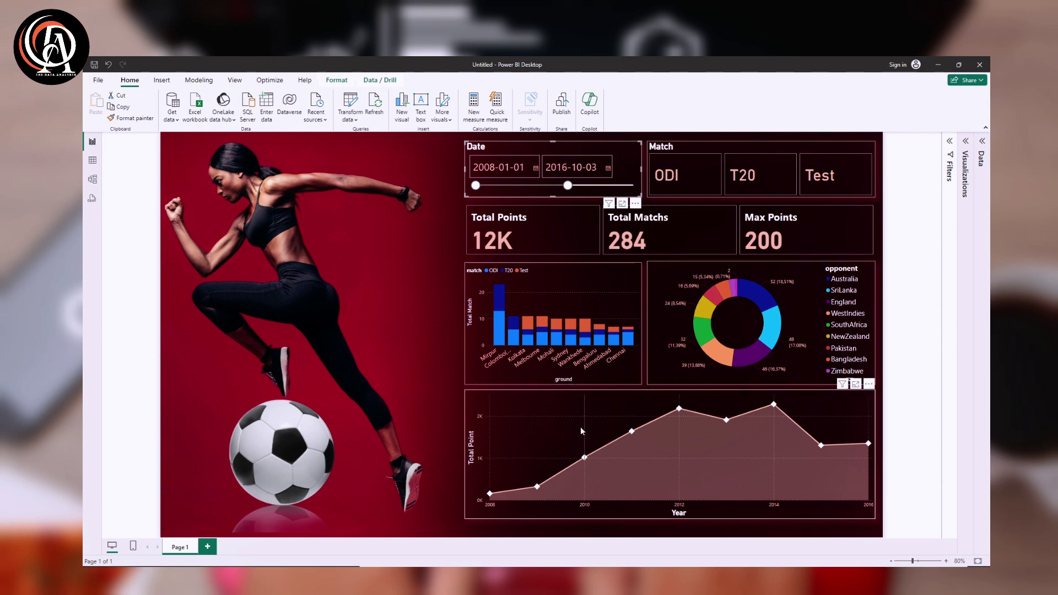
{"action": "left_click", "coordinate": [772, 323]}
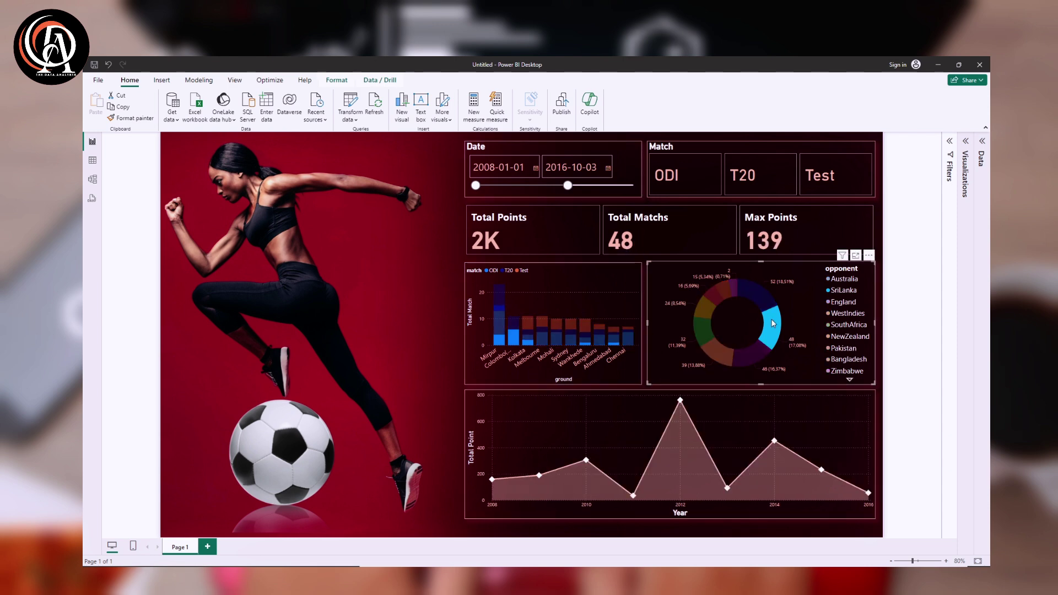
{"action": "left_click", "coordinate": [762, 298]}
{"action": "left_click", "coordinate": [791, 295]}
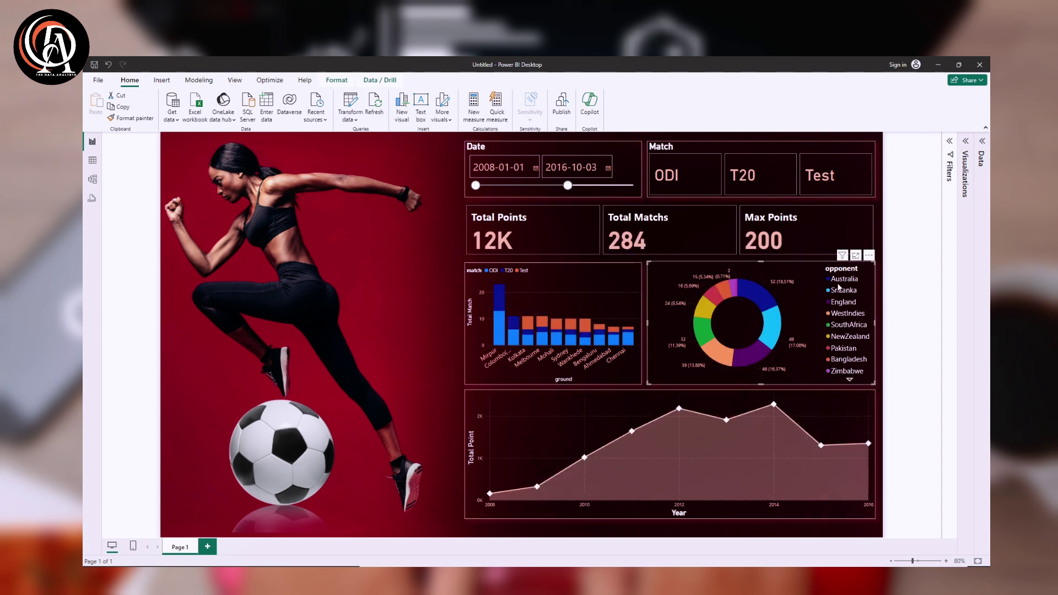
{"action": "left_click", "coordinate": [840, 281]}
{"action": "left_click", "coordinate": [840, 291]}
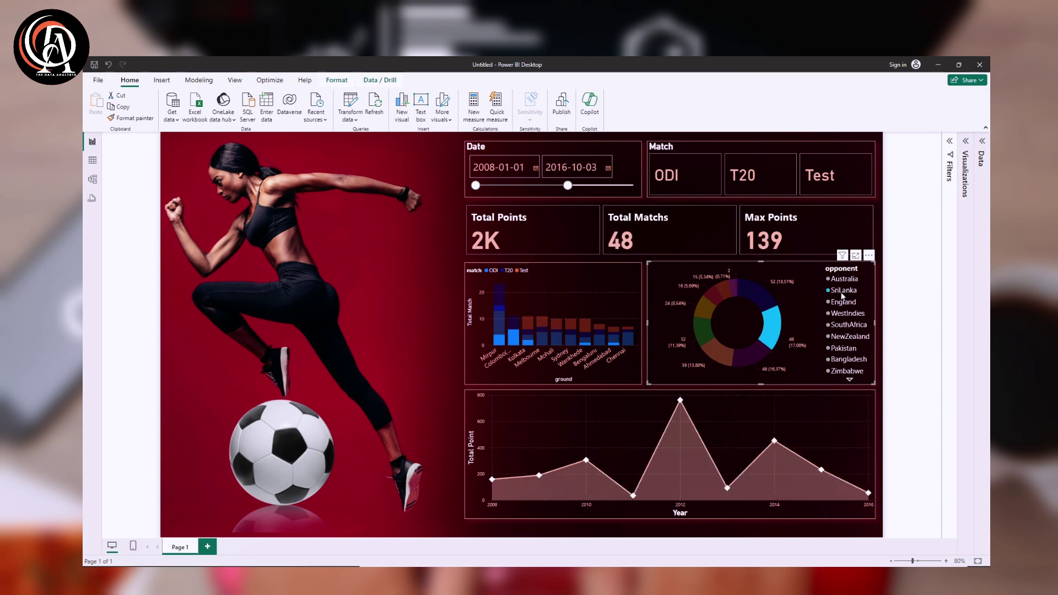
{"action": "left_click", "coordinate": [839, 302]}
{"action": "left_click", "coordinate": [843, 313]}
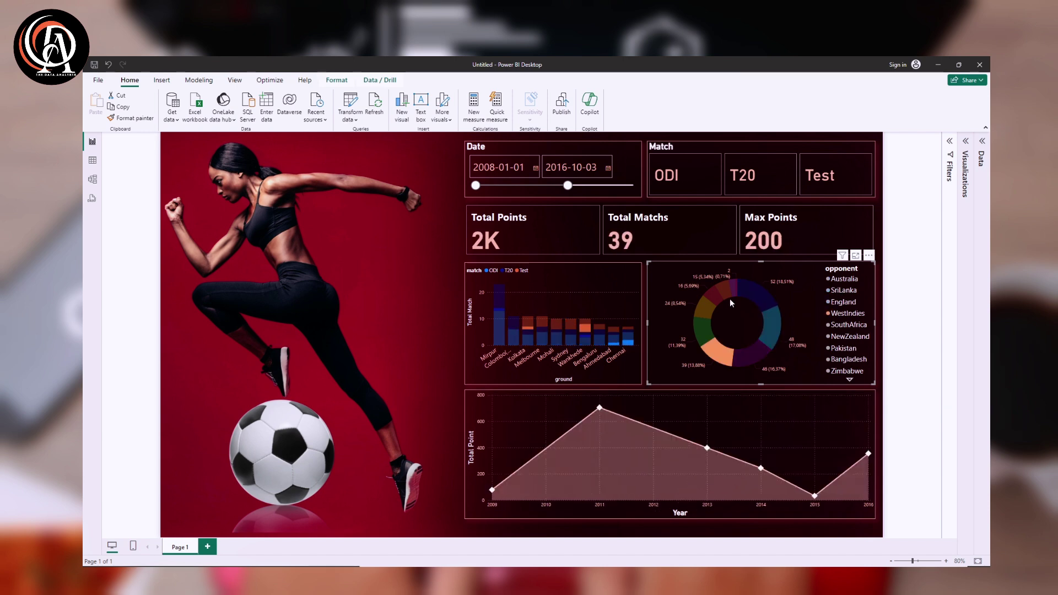
{"action": "left_click", "coordinate": [663, 296]}
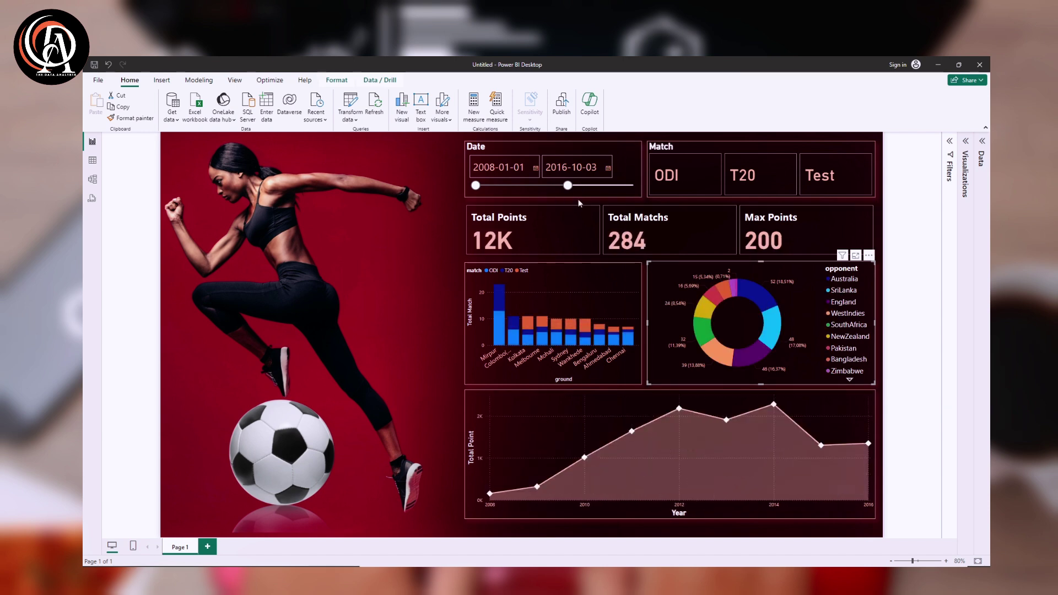
Set the Date slicer's end date to 2020-01-13 and deselect the slicer.
{"action": "left_click_drag", "start_coordinate": [570, 192], "coordinate": [605, 196]}
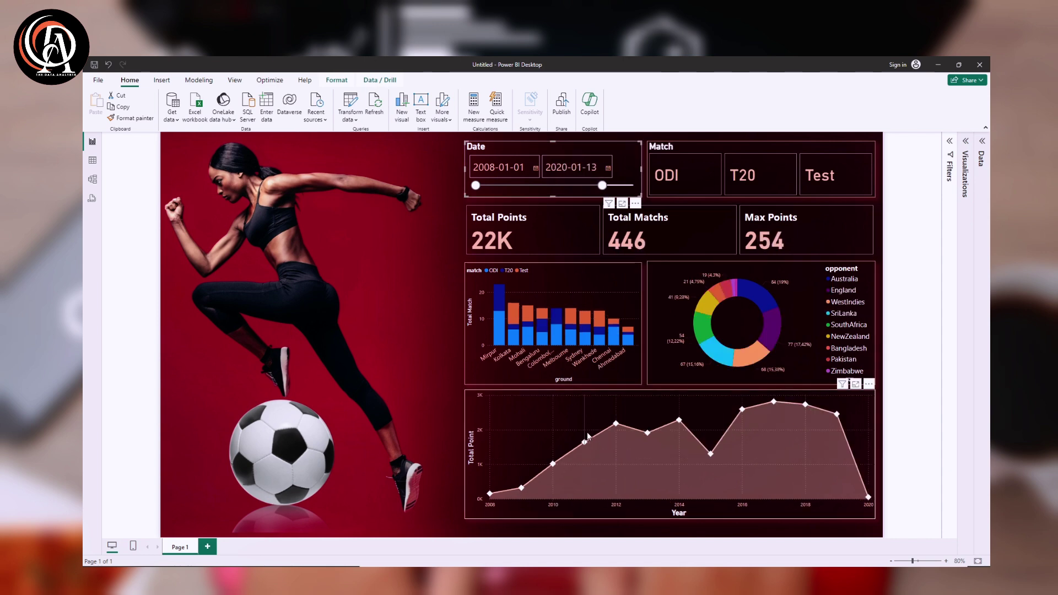
{"action": "left_click", "coordinate": [371, 330]}
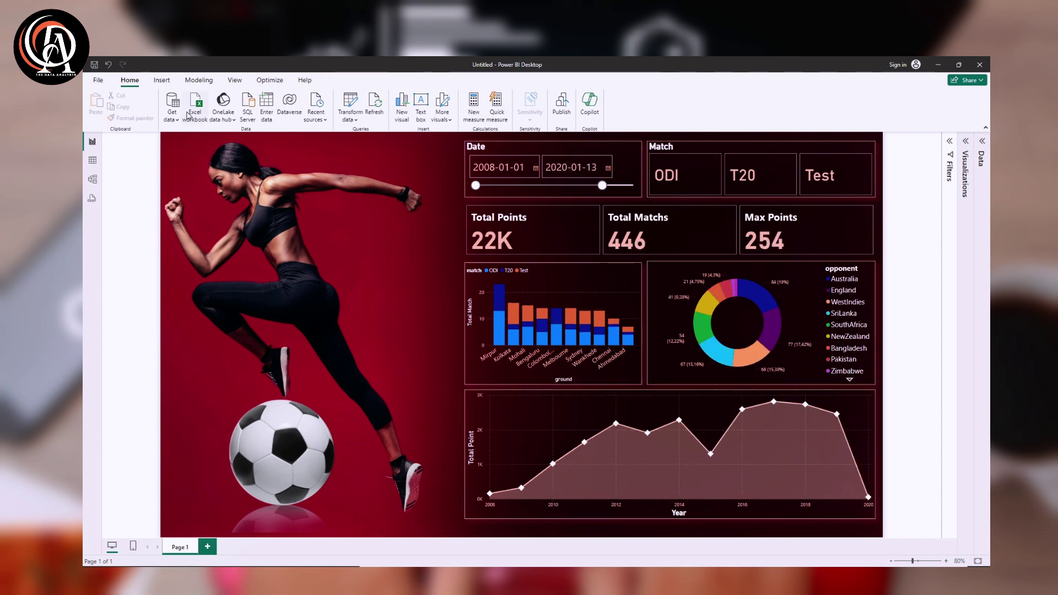
Try the High contrast, Accessible City park, dark grey and Bloom themes on the report.
{"action": "left_click", "coordinate": [235, 80]}
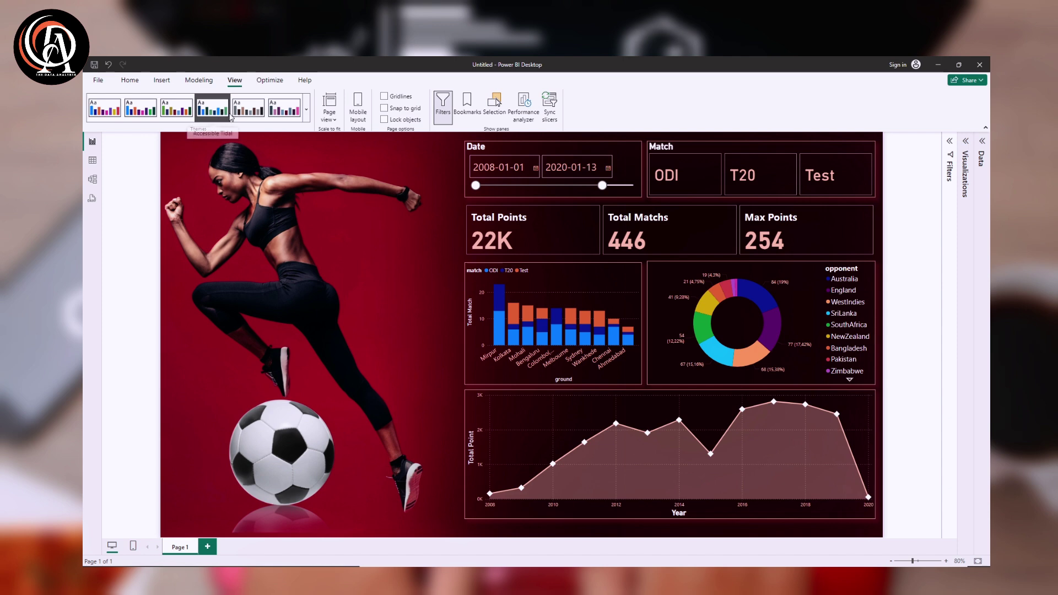
{"action": "left_click", "coordinate": [307, 113]}
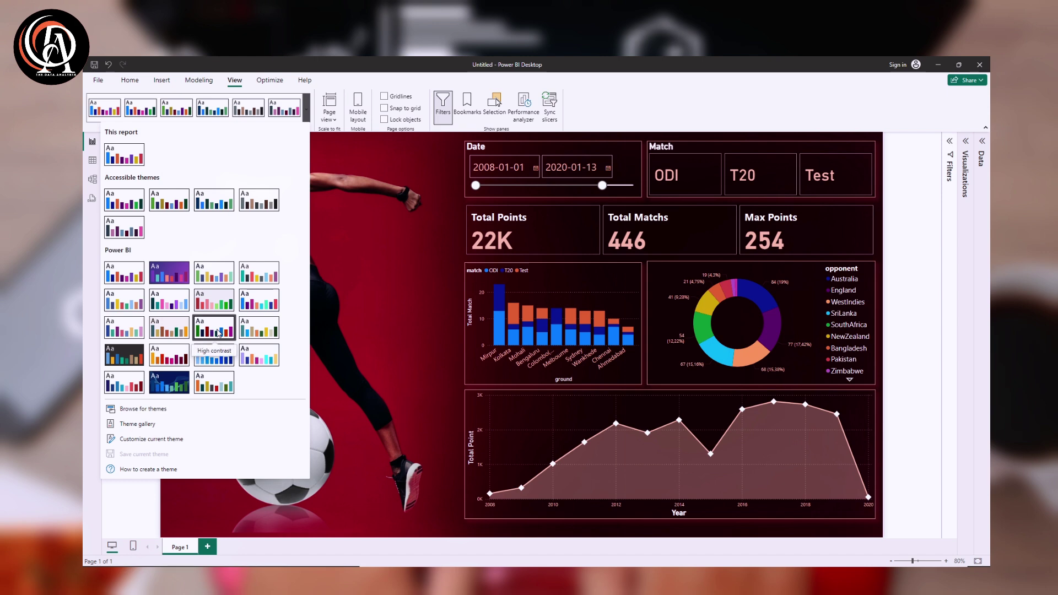
{"action": "left_click", "coordinate": [197, 352]}
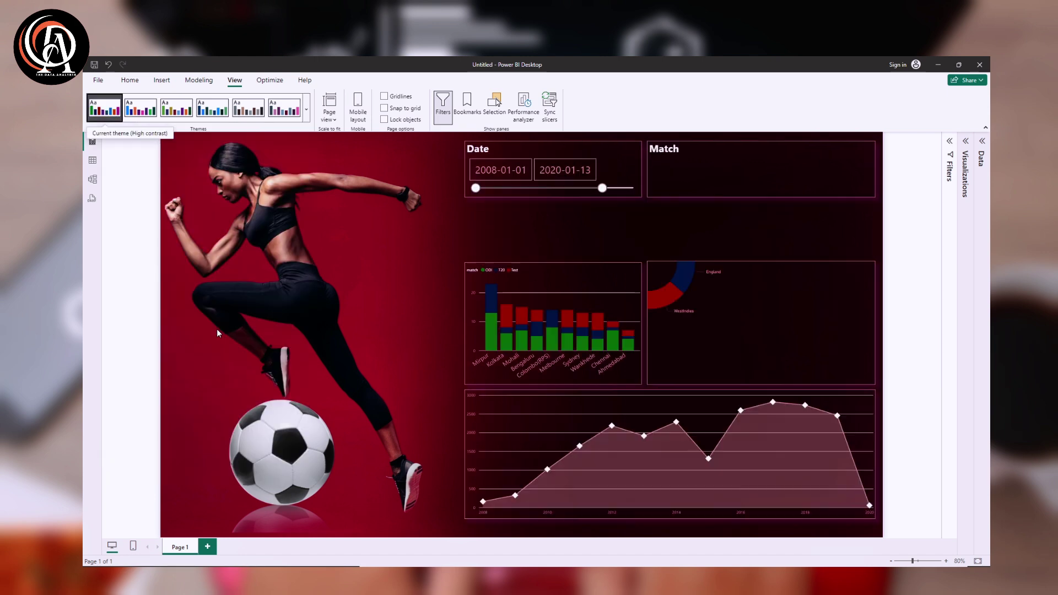
{"action": "left_click", "coordinate": [307, 112]}
{"action": "left_click", "coordinate": [185, 204]}
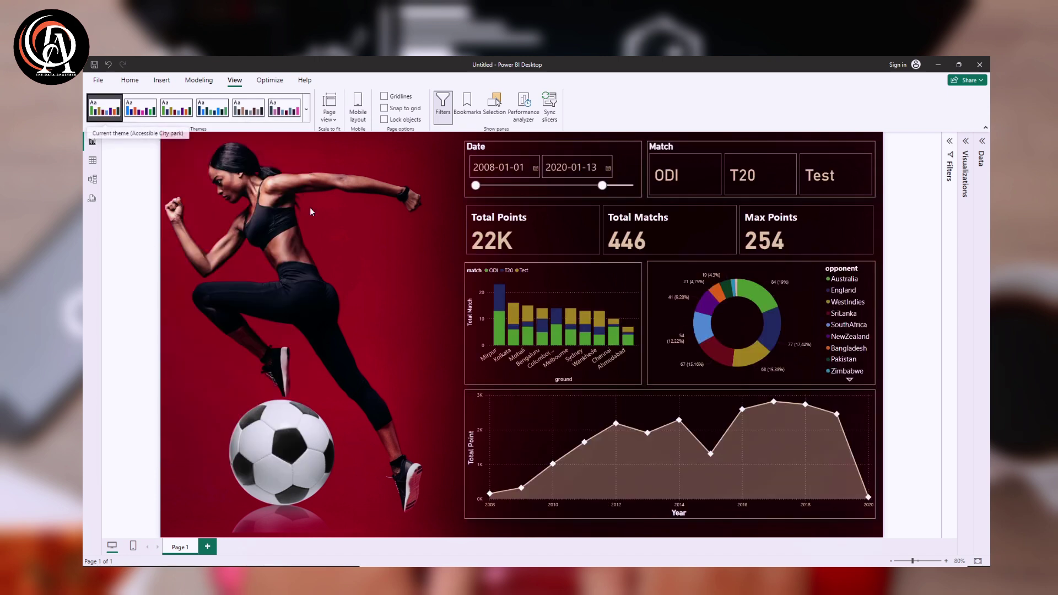
{"action": "left_click", "coordinate": [307, 111]}
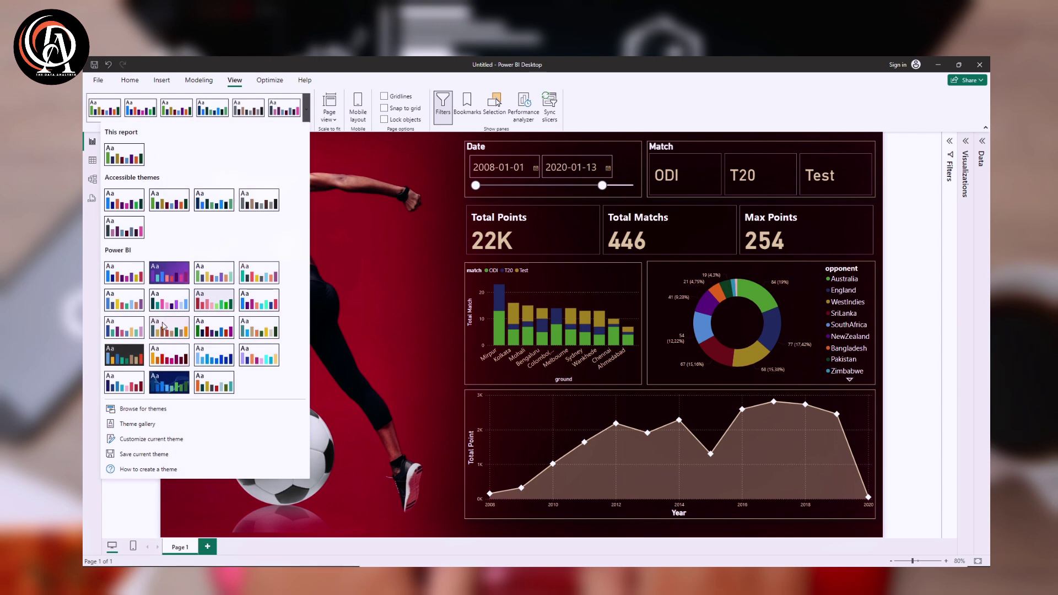
{"action": "left_click", "coordinate": [178, 335]}
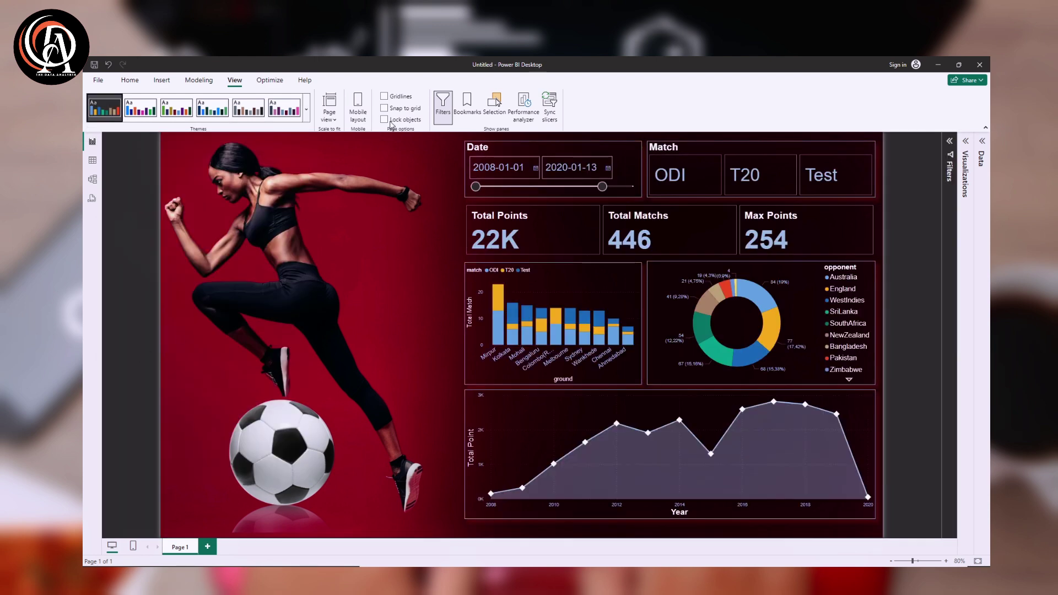
{"action": "left_click", "coordinate": [307, 112]}
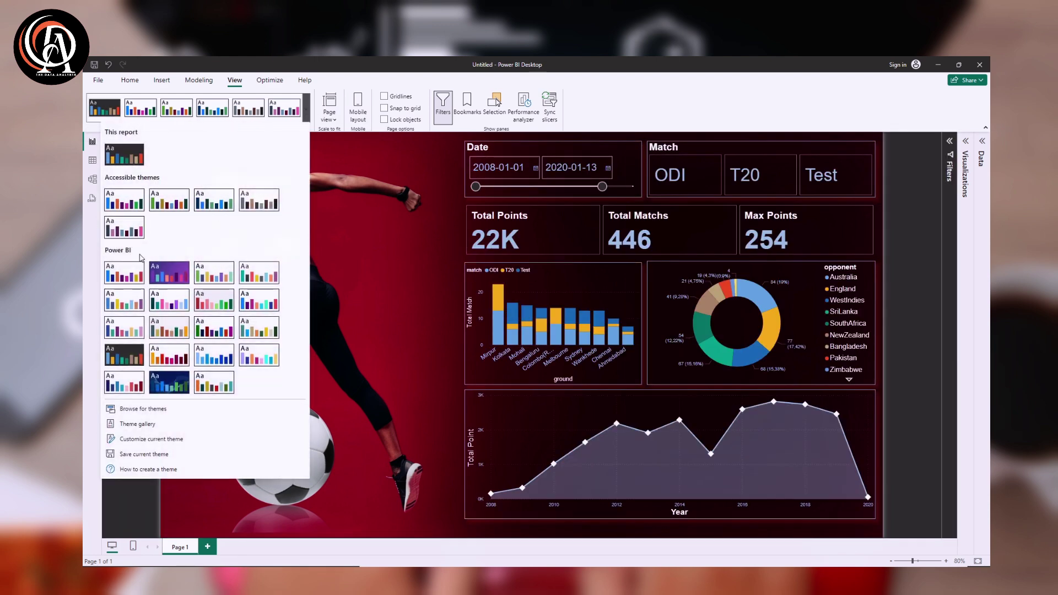
{"action": "left_click", "coordinate": [170, 263]}
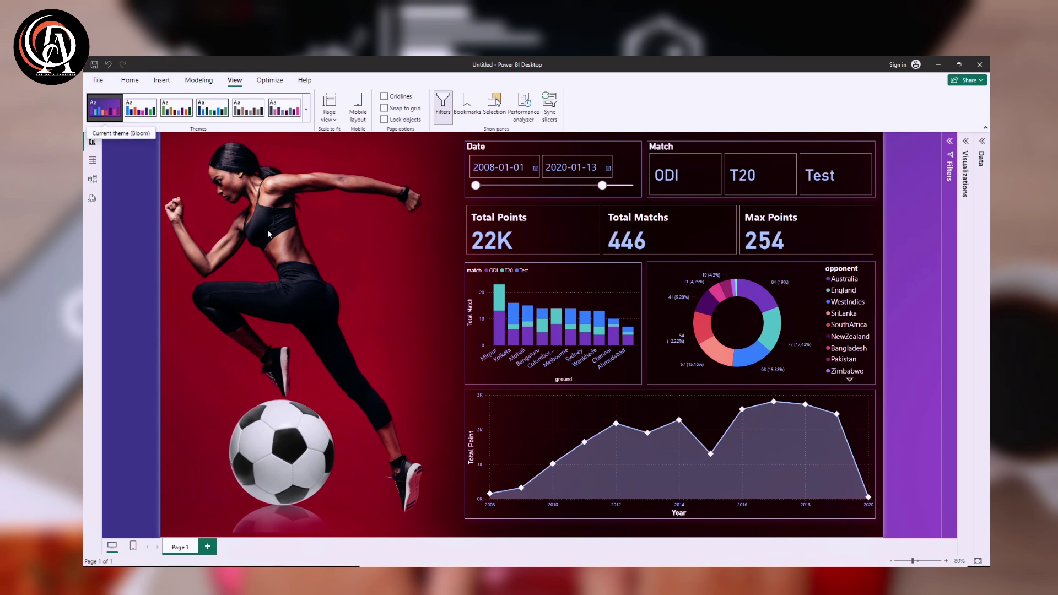
Apply the Solar theme to the report.
{"action": "left_click", "coordinate": [307, 112]}
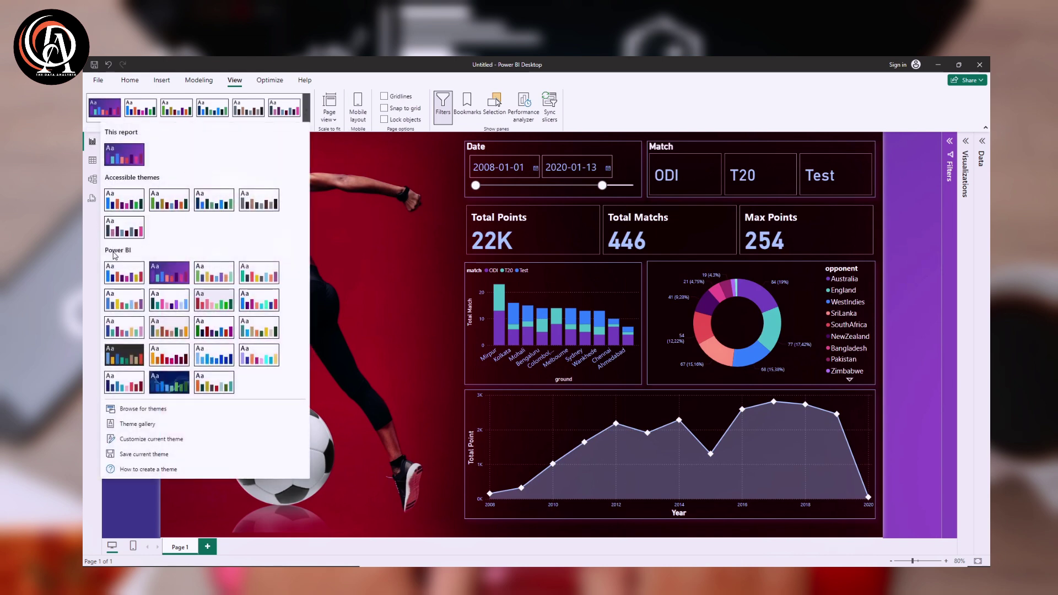
{"action": "left_click", "coordinate": [177, 356]}
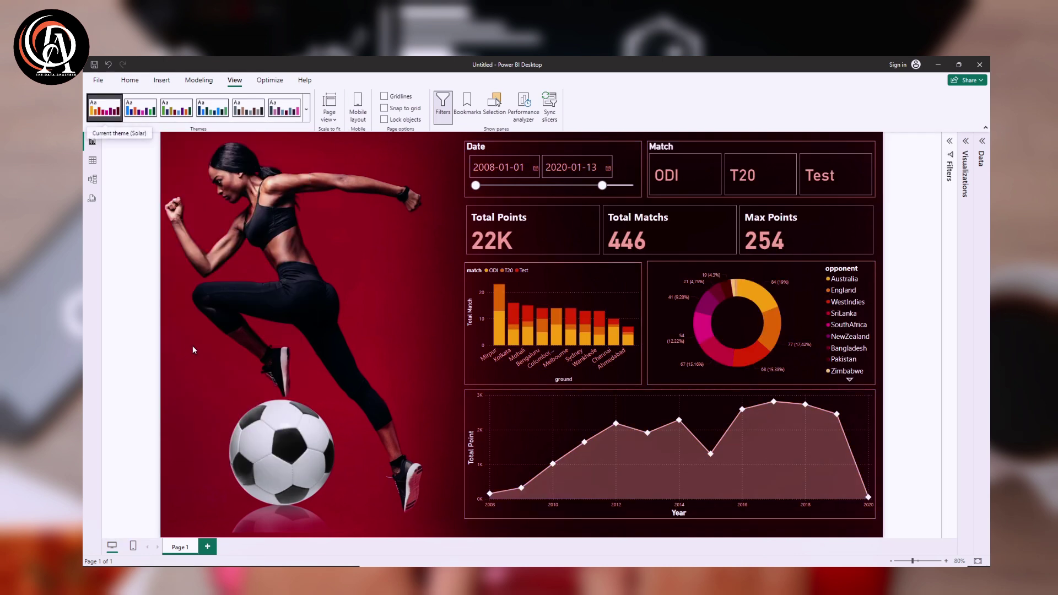